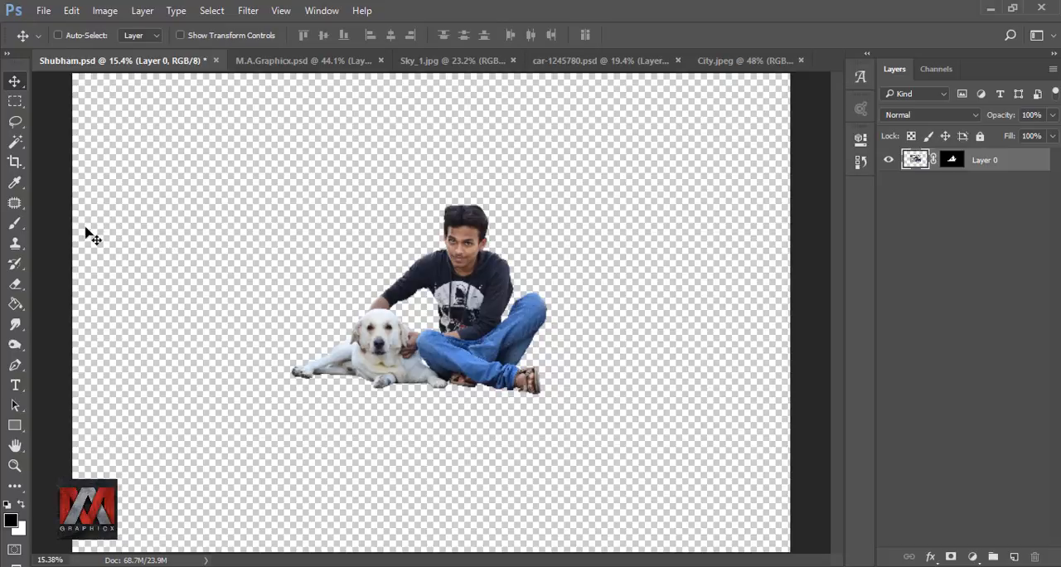
Step: Crop both sides of the canvas to a narrow portrait around the man and dog, and move them lower in the frame
{"action": "left_click", "coordinate": [15, 161]}
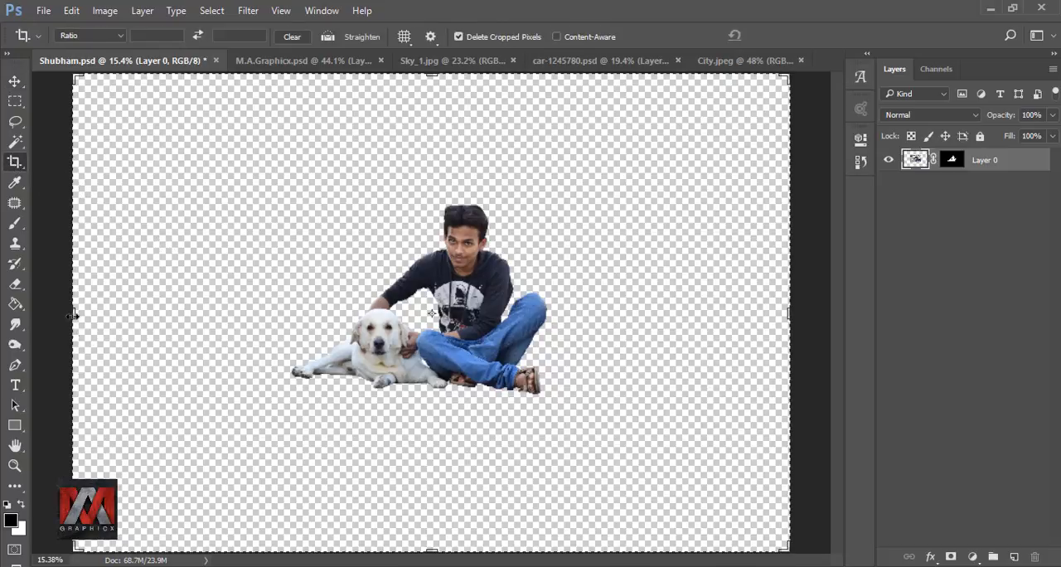
{"action": "left_click_drag", "start_coordinate": [75, 314], "coordinate": [173, 312]}
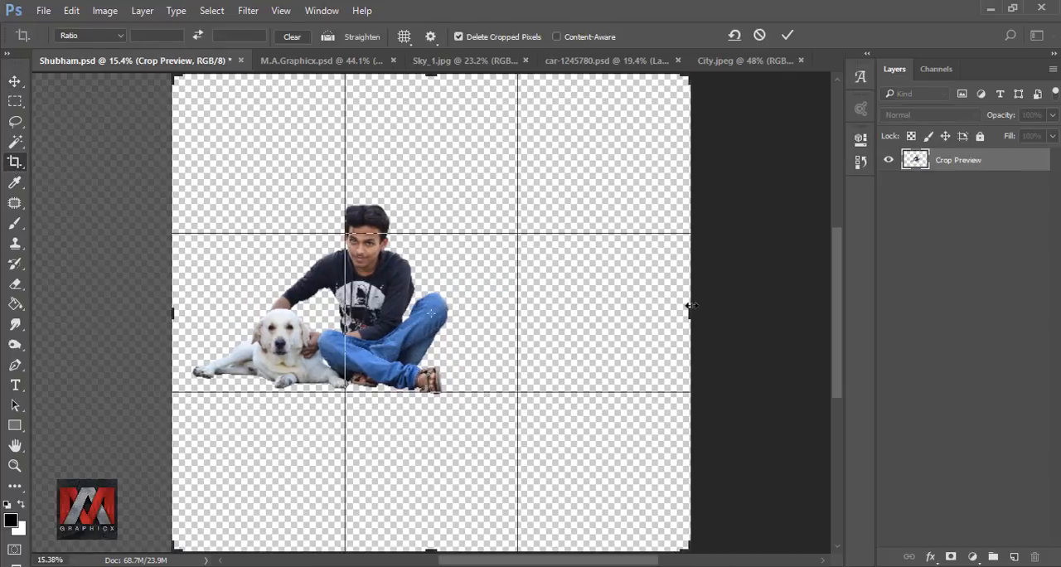
{"action": "left_click_drag", "start_coordinate": [678, 310], "coordinate": [583, 303]}
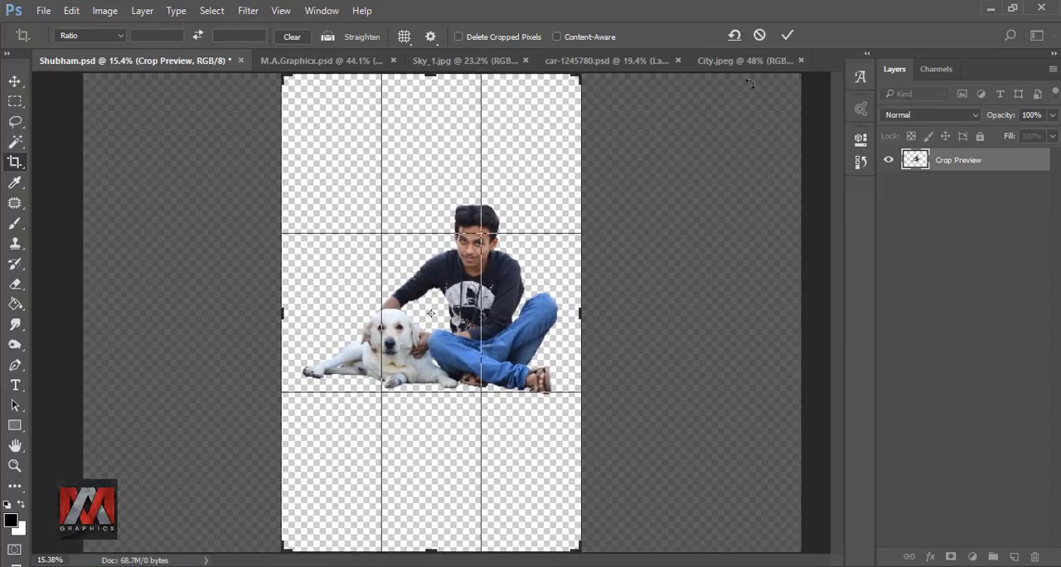
{"action": "left_click", "coordinate": [788, 35]}
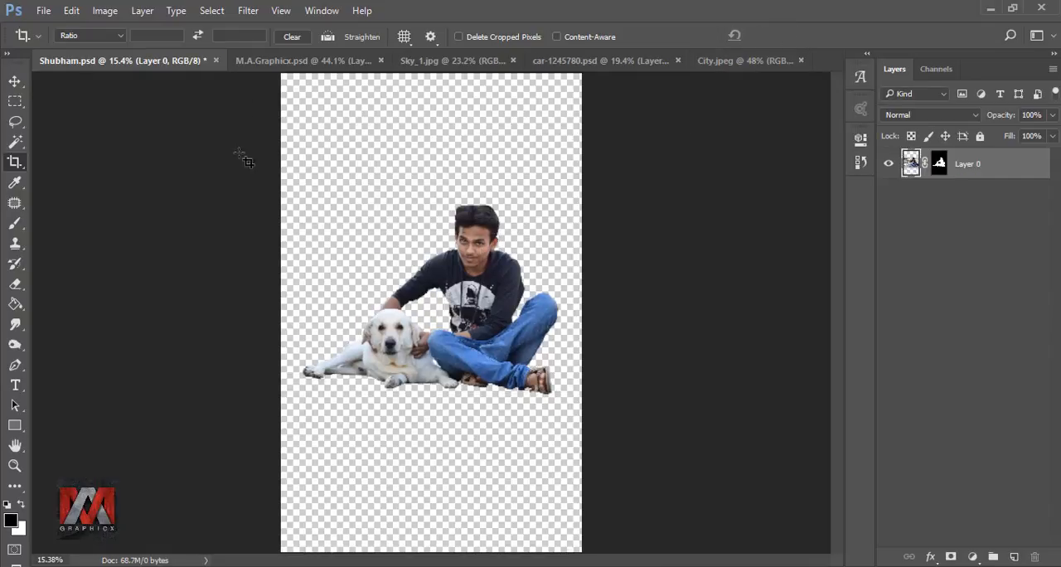
{"action": "left_click", "coordinate": [15, 81]}
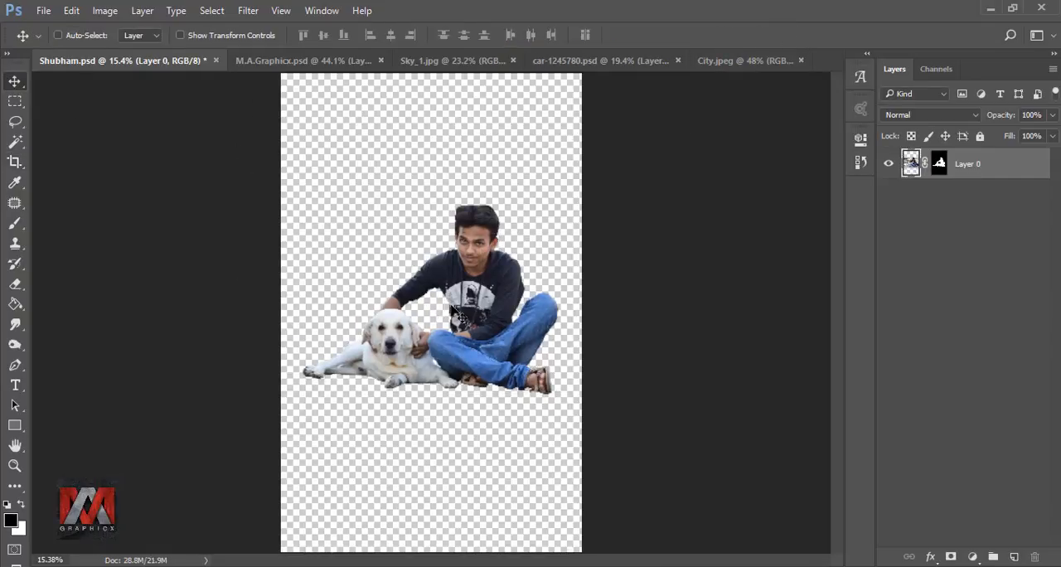
{"action": "left_click_drag", "start_coordinate": [453, 309], "coordinate": [444, 420]}
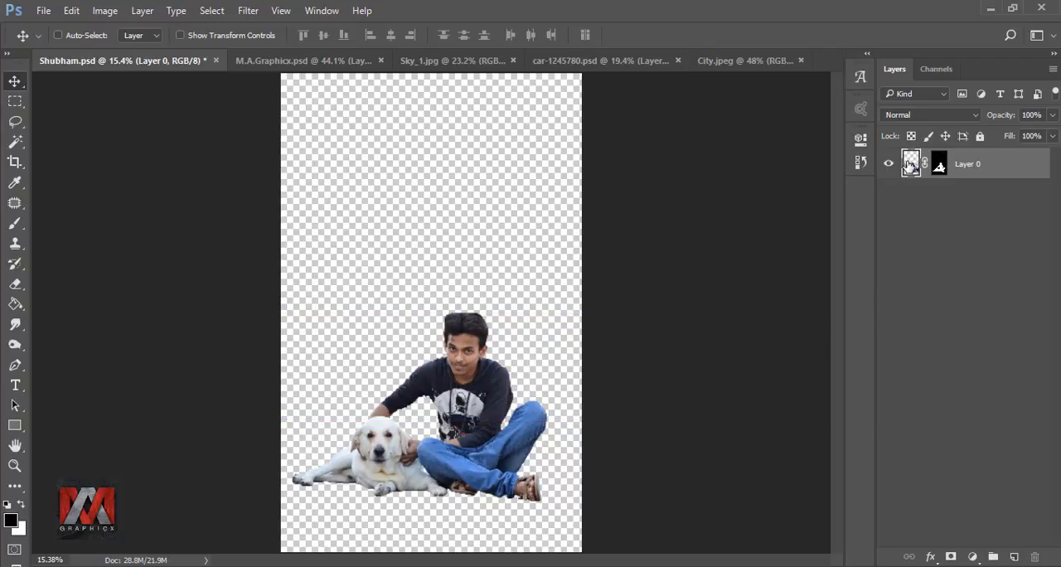
Step: Copy the yellow car from car-1245780.psd into the man-and-dog document's lower part and scale it to 89%
{"action": "left_click", "coordinate": [597, 60]}
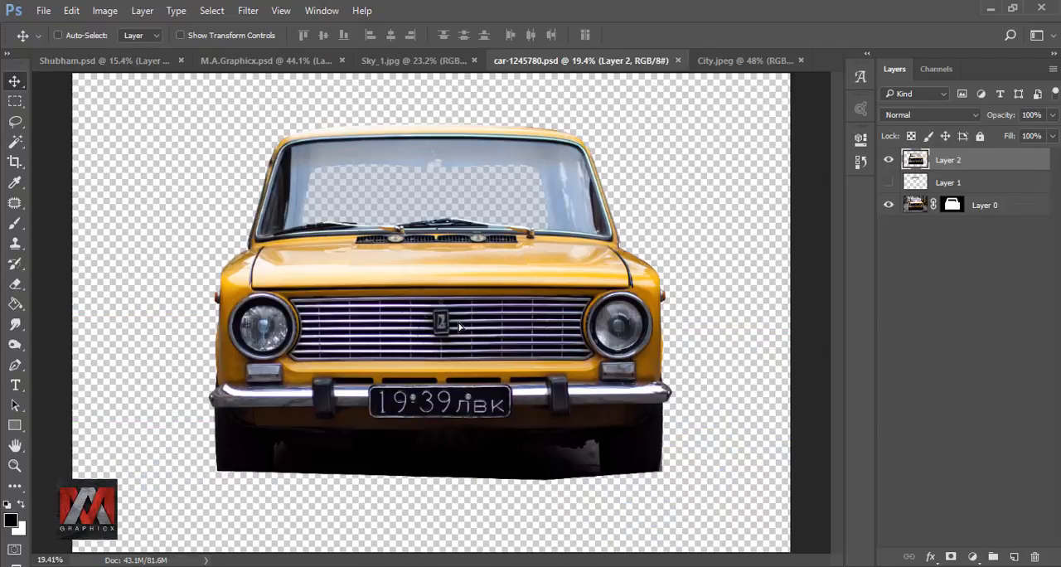
{"action": "left_click_drag", "start_coordinate": [458, 325], "coordinate": [485, 478]}
{"action": "key", "text": "ctrl+t"}
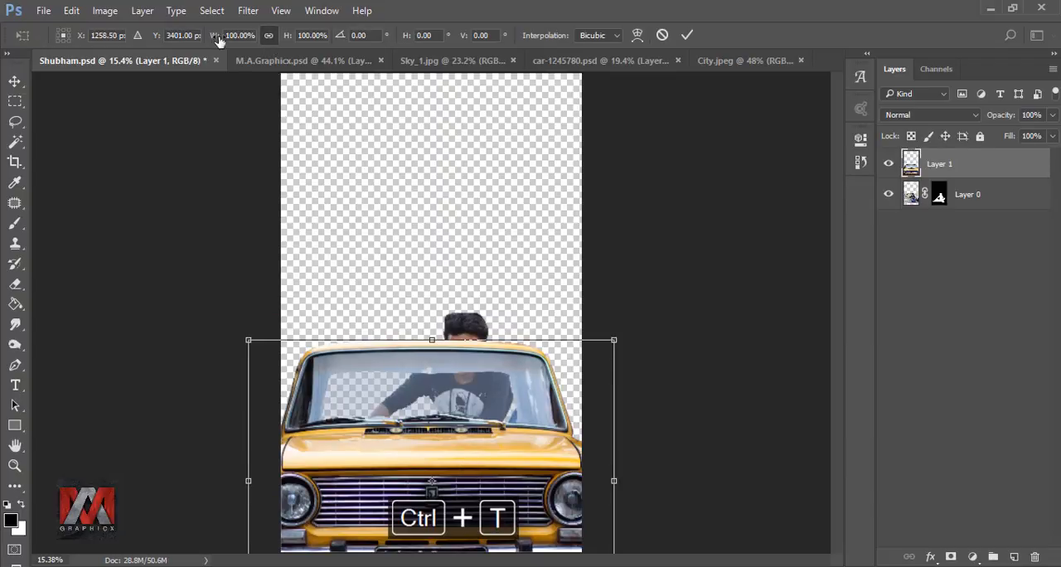
{"action": "mouse_move", "coordinate": [218, 38]}
{"action": "left_mouse_down"}
{"action": "mouse_move", "coordinate": [205, 33]}
{"action": "mouse_move", "coordinate": [219, 33]}
{"action": "left_mouse_up"}
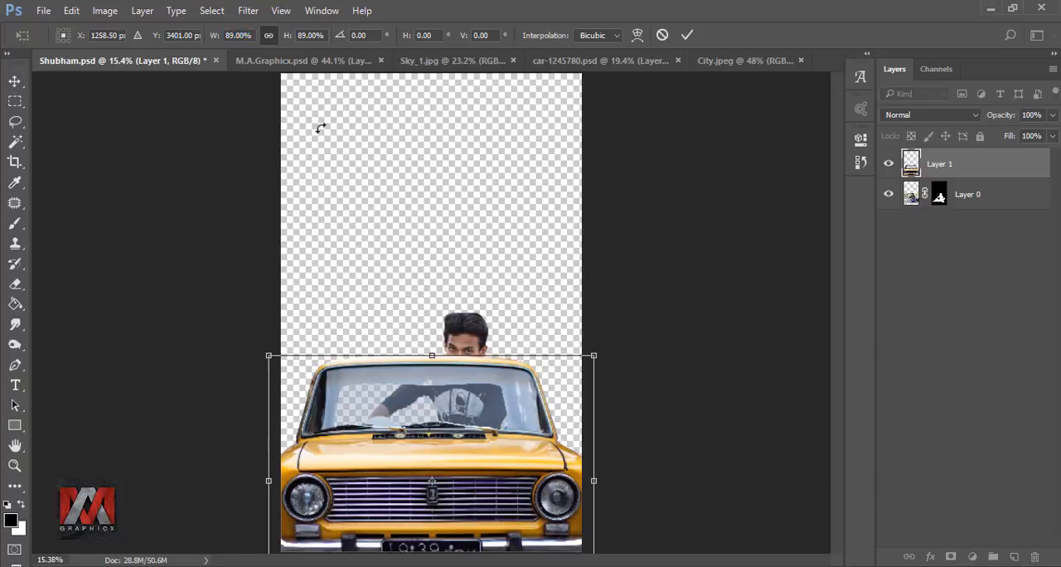
{"action": "left_click", "coordinate": [688, 35]}
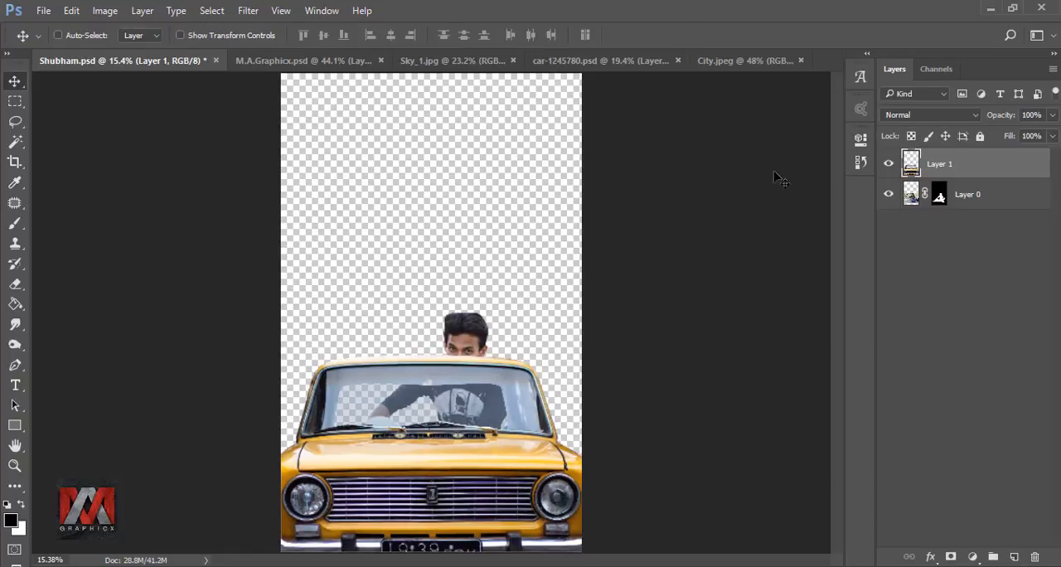
Step: Place the car layer beneath the man-and-dog layer and position the pair so they sit on the car's hood
{"action": "left_click_drag", "start_coordinate": [910, 164], "coordinate": [912, 218]}
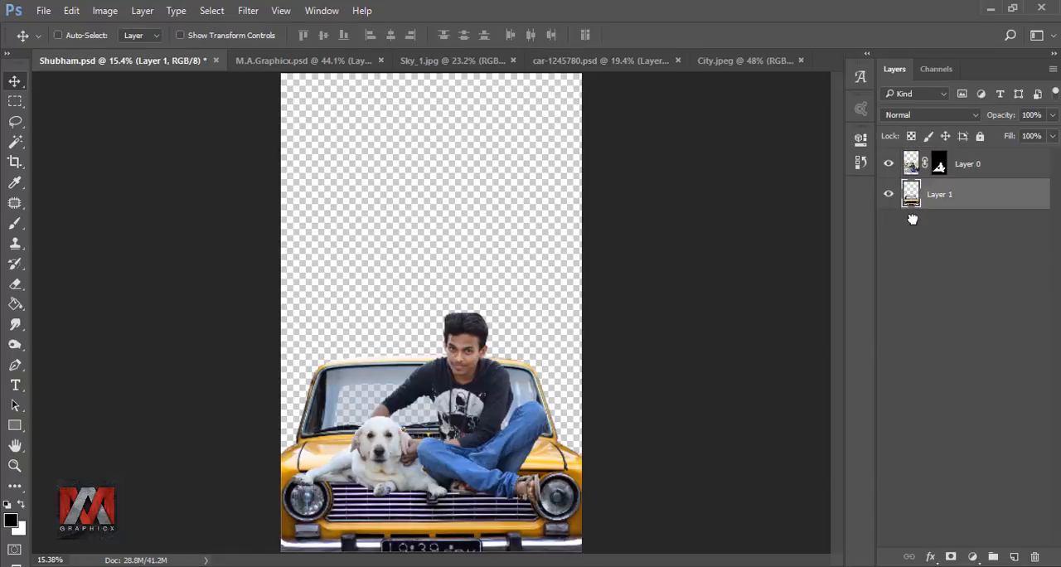
{"action": "left_click", "coordinate": [910, 165]}
{"action": "mouse_move", "coordinate": [490, 424]}
{"action": "left_mouse_down"}
{"action": "mouse_move", "coordinate": [487, 390]}
{"action": "mouse_move", "coordinate": [478, 393]}
{"action": "mouse_move", "coordinate": [497, 408]}
{"action": "left_mouse_up"}
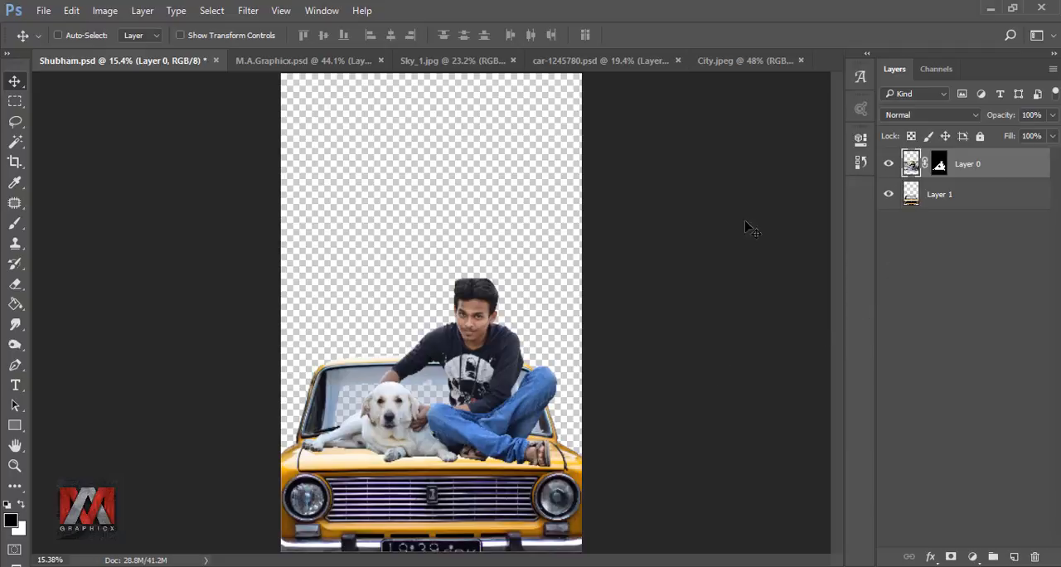
Step: Crop a thin strip off the empty area at the top of the canvas
{"action": "left_click", "coordinate": [15, 162]}
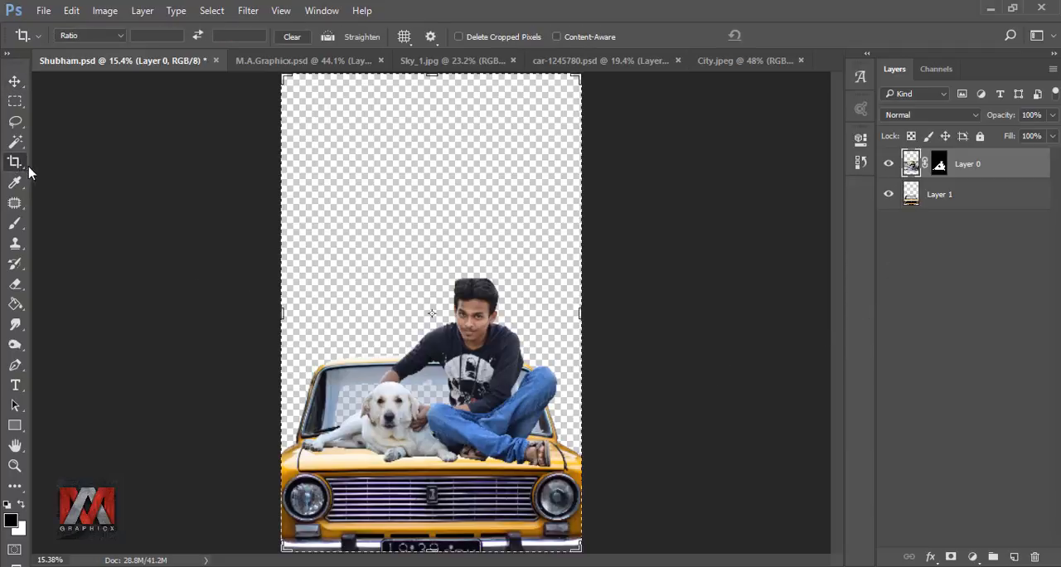
{"action": "left_click_drag", "start_coordinate": [431, 78], "coordinate": [434, 94]}
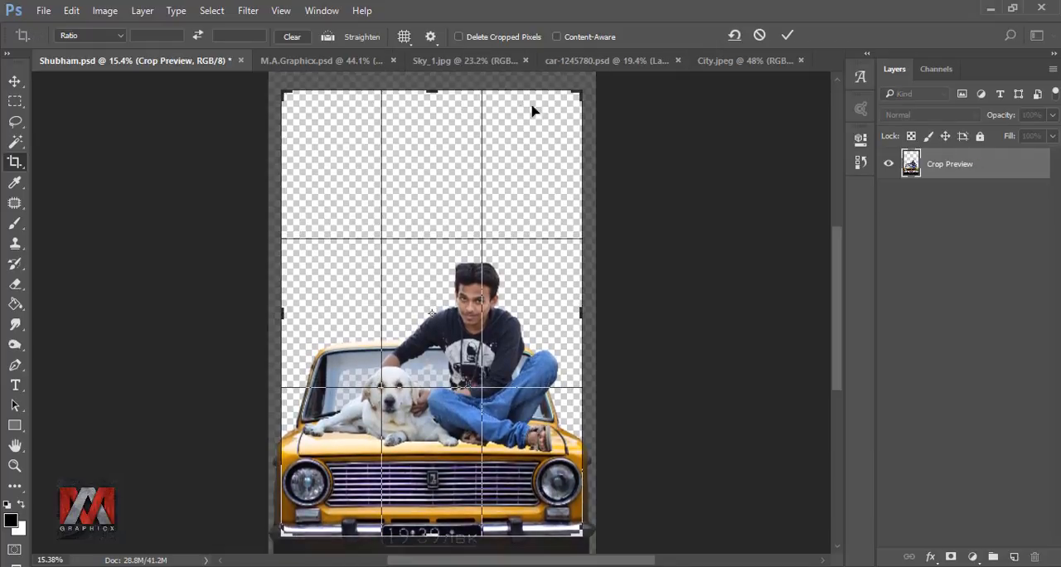
{"action": "left_click", "coordinate": [787, 36]}
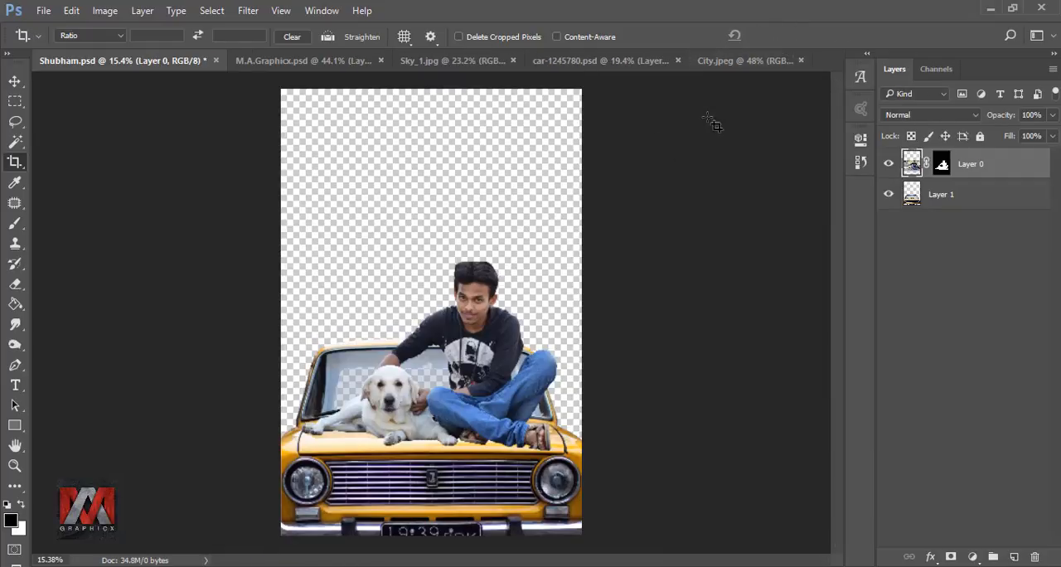
{"action": "key", "text": "ctrl+0"}
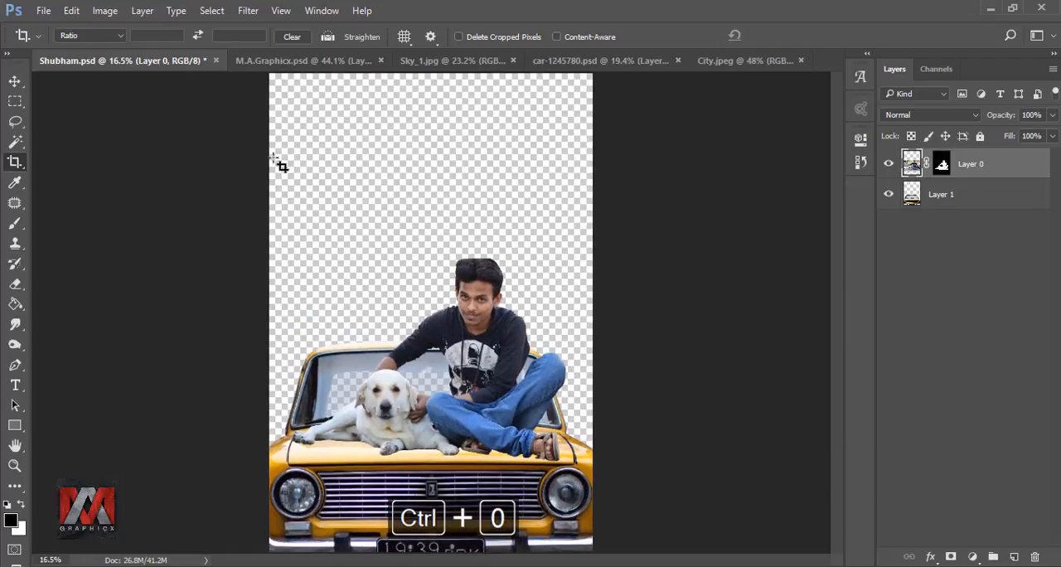
Step: Copy the Sky_1.jpg image into the composition across the canvas top and place its layer below the car layer
{"action": "left_click", "coordinate": [15, 81]}
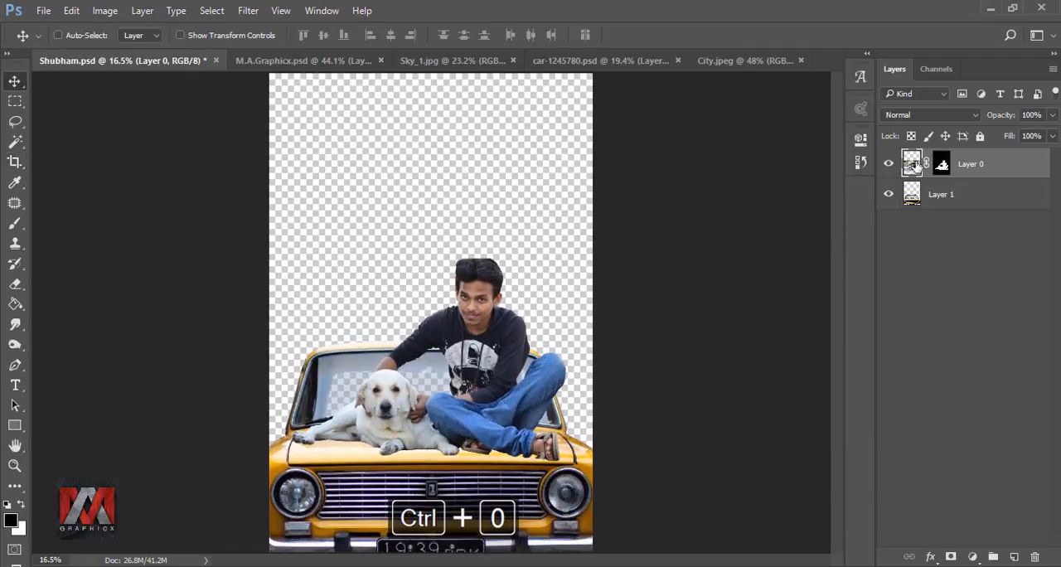
{"action": "left_click", "coordinate": [463, 61]}
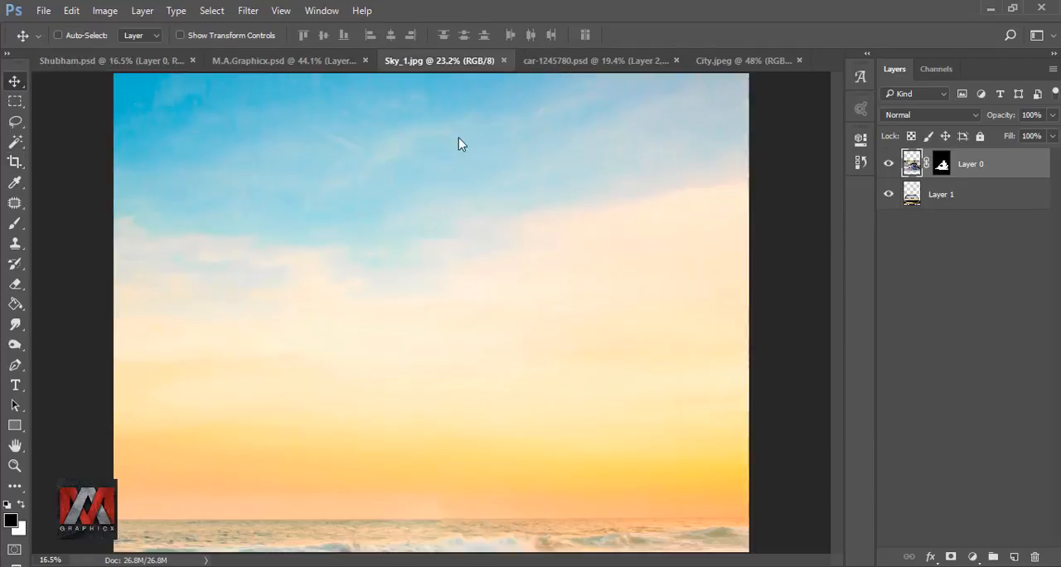
{"action": "left_click_drag", "start_coordinate": [456, 253], "coordinate": [476, 208]}
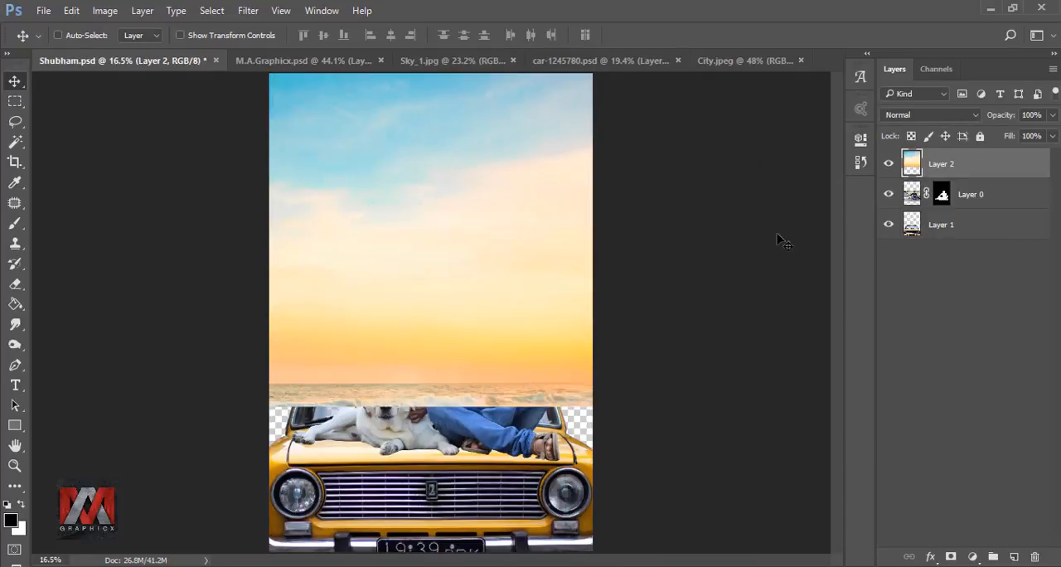
{"action": "left_click_drag", "start_coordinate": [912, 174], "coordinate": [912, 234]}
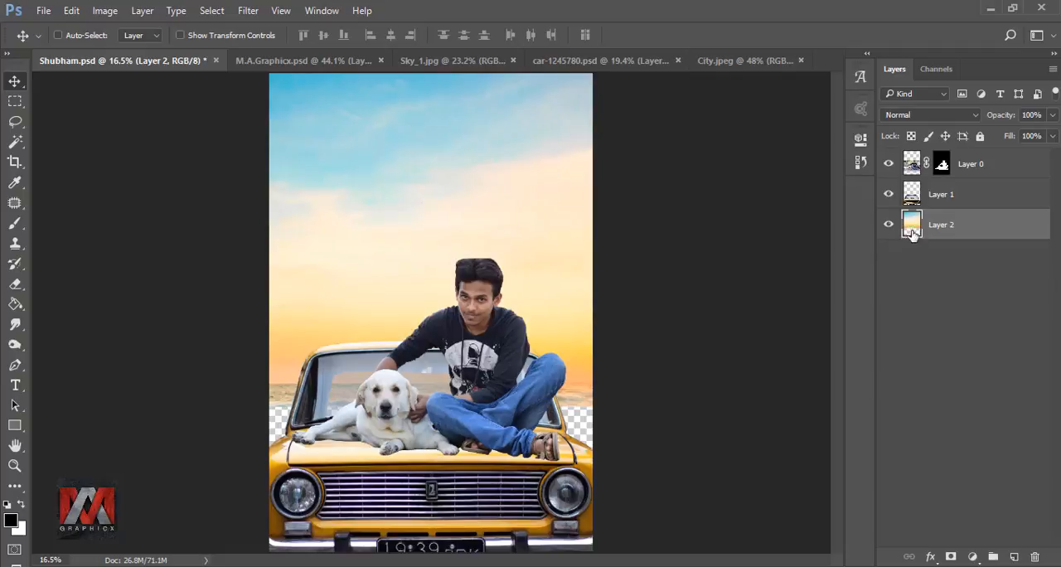
Step: Move the sky down behind the car and stretch it upward to 122.60% height so it covers the canvas top
{"action": "left_click_drag", "start_coordinate": [556, 215], "coordinate": [564, 267]}
{"action": "key", "text": "ctrl+t"}
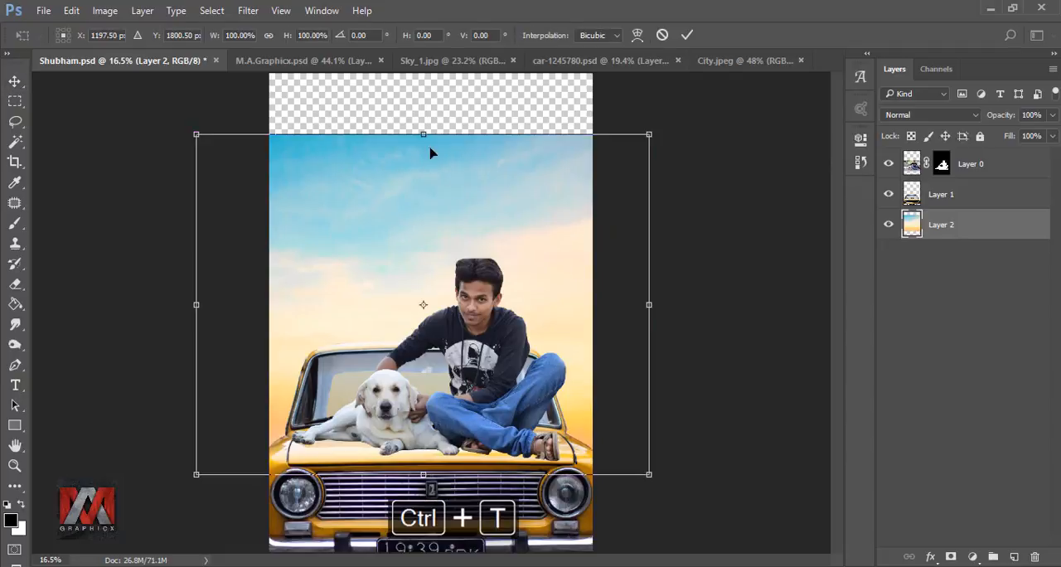
{"action": "left_click_drag", "start_coordinate": [423, 126], "coordinate": [424, 59]}
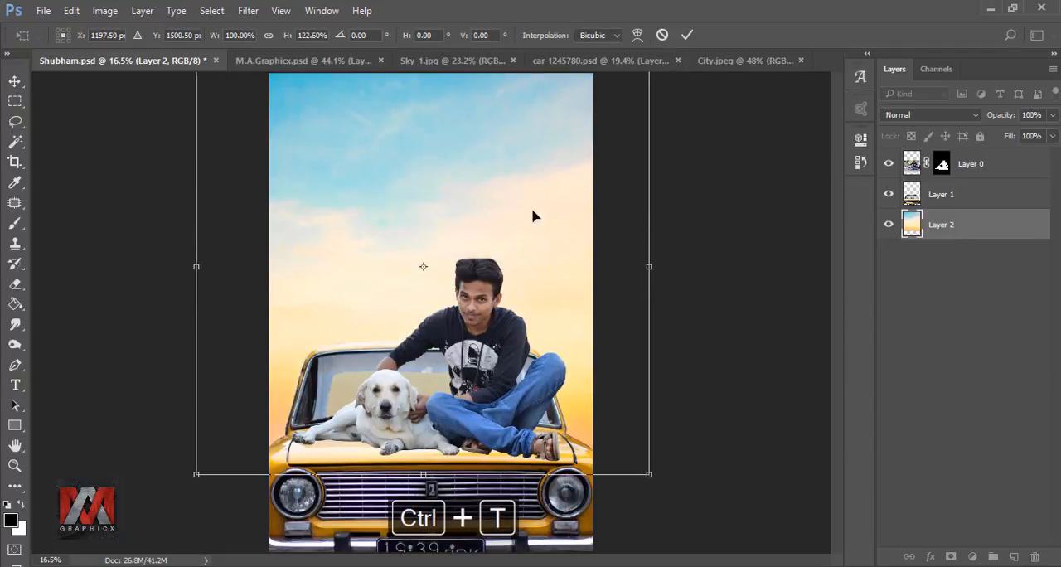
{"action": "left_click", "coordinate": [687, 37]}
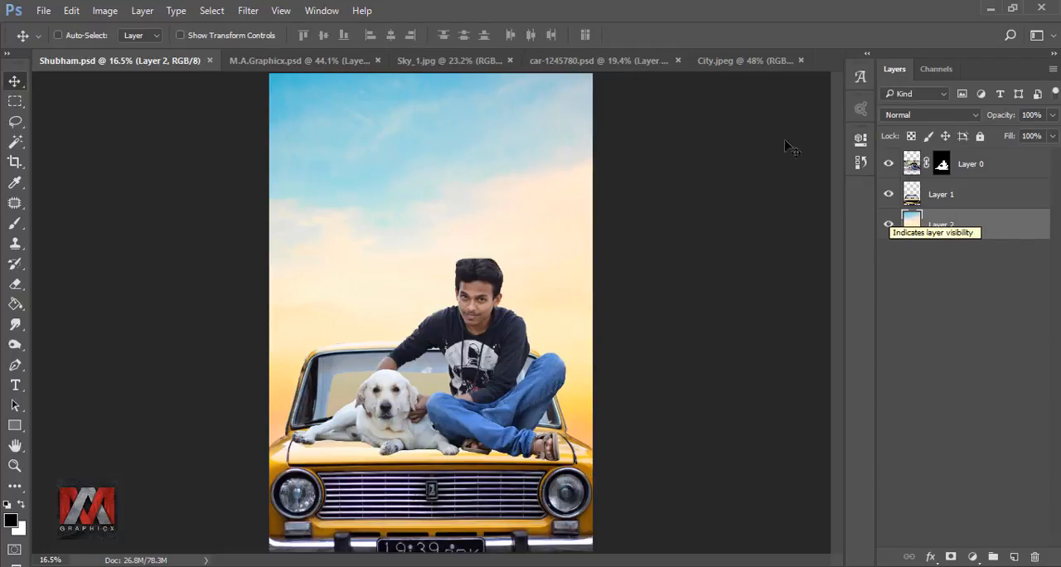
Step: Copy the City.jpeg skyline into the composition above the sky layer, and hide the car and man-and-dog layers
{"action": "left_click", "coordinate": [742, 62]}
{"action": "left_click_drag", "start_coordinate": [614, 319], "coordinate": [486, 201]}
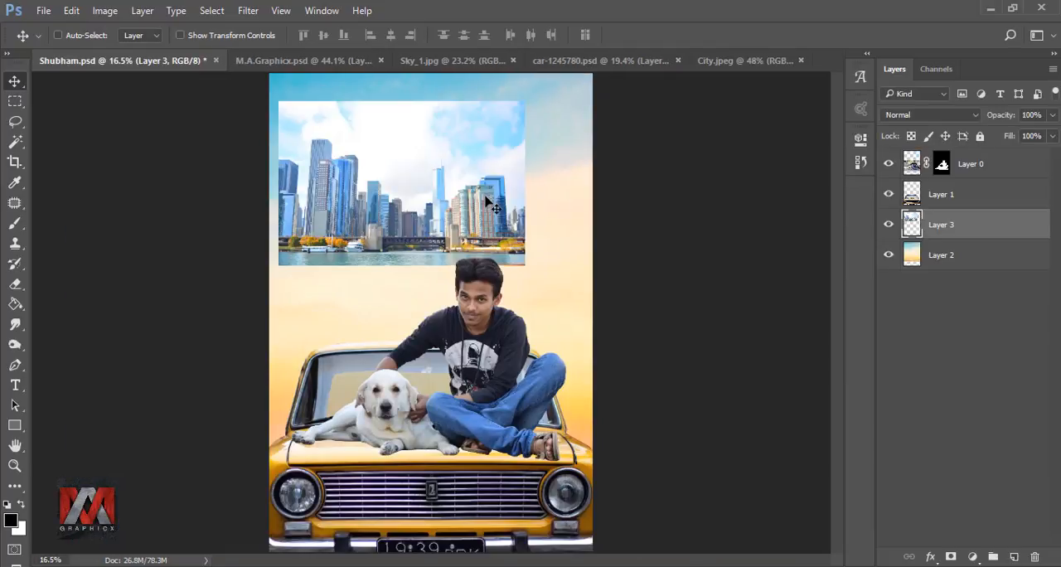
{"action": "left_click", "coordinate": [888, 195]}
{"action": "left_click", "coordinate": [888, 163]}
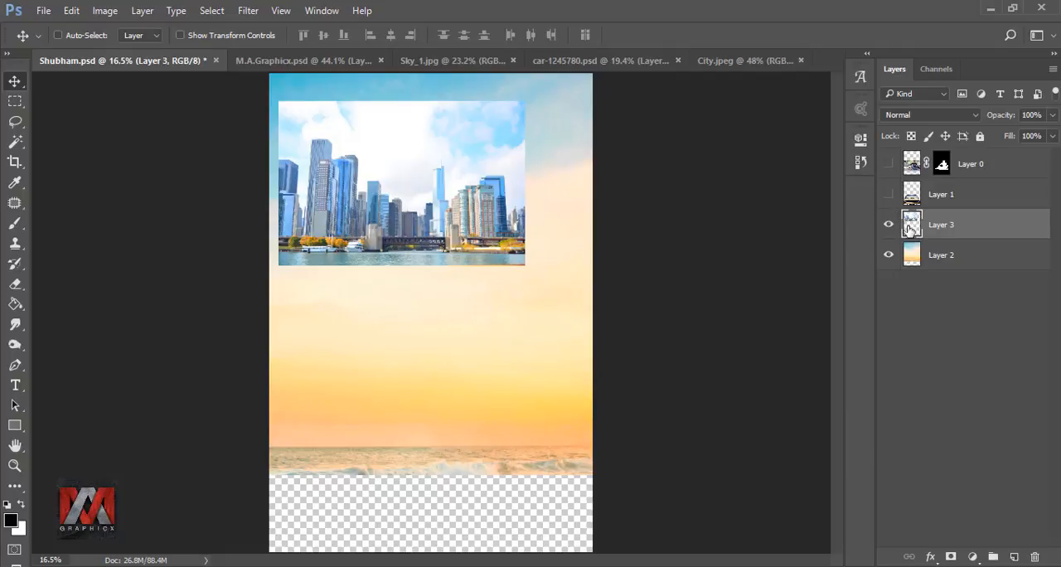
Step: Move the city image to the sea horizon at the canvas's right edge and scale it to about 47.5%
{"action": "left_click_drag", "start_coordinate": [448, 187], "coordinate": [513, 389]}
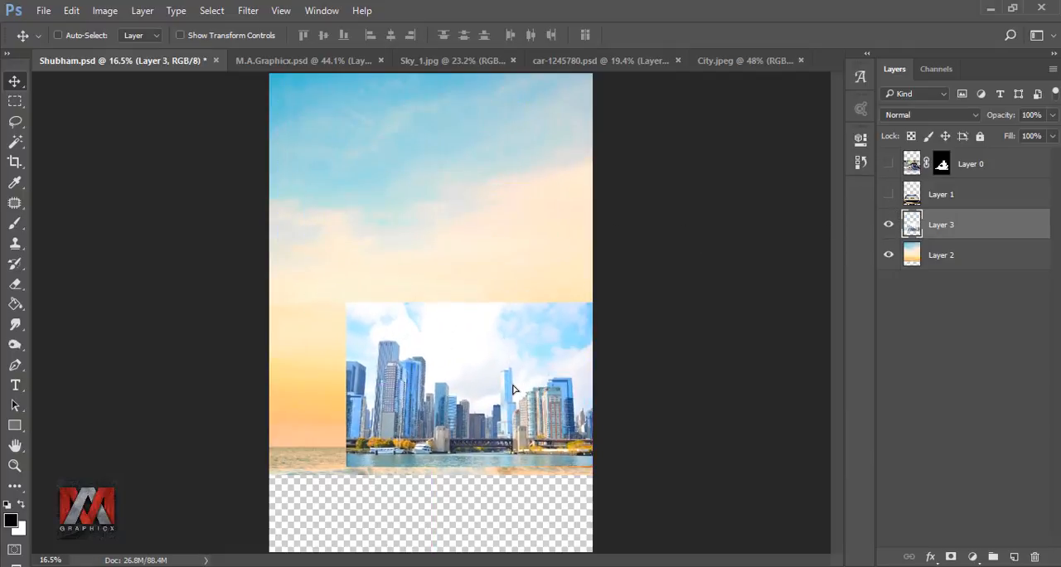
{"action": "key", "text": "ctrl+t"}
{"action": "left_click_drag", "start_coordinate": [346, 305], "coordinate": [484, 377]}
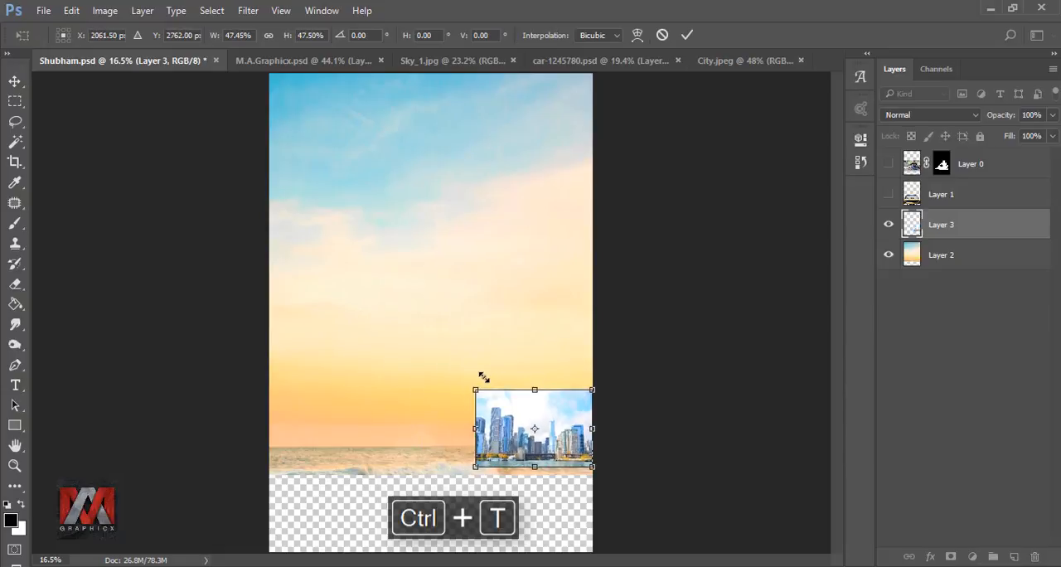
{"action": "left_click", "coordinate": [687, 35]}
Step: Duplicate the city layer, flip the copy horizontally, and place it directly against the left side of the original
{"action": "key", "text": "ctrl"}
{"action": "key", "text": "ctrl+j"}
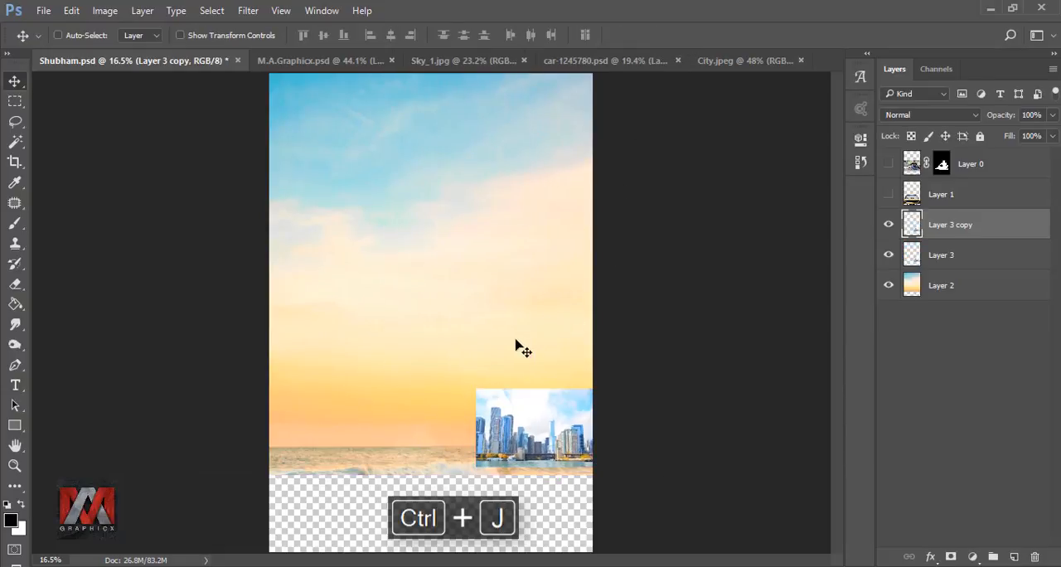
{"action": "key", "text": "ctrl+t"}
{"action": "right_click", "coordinate": [545, 406]}
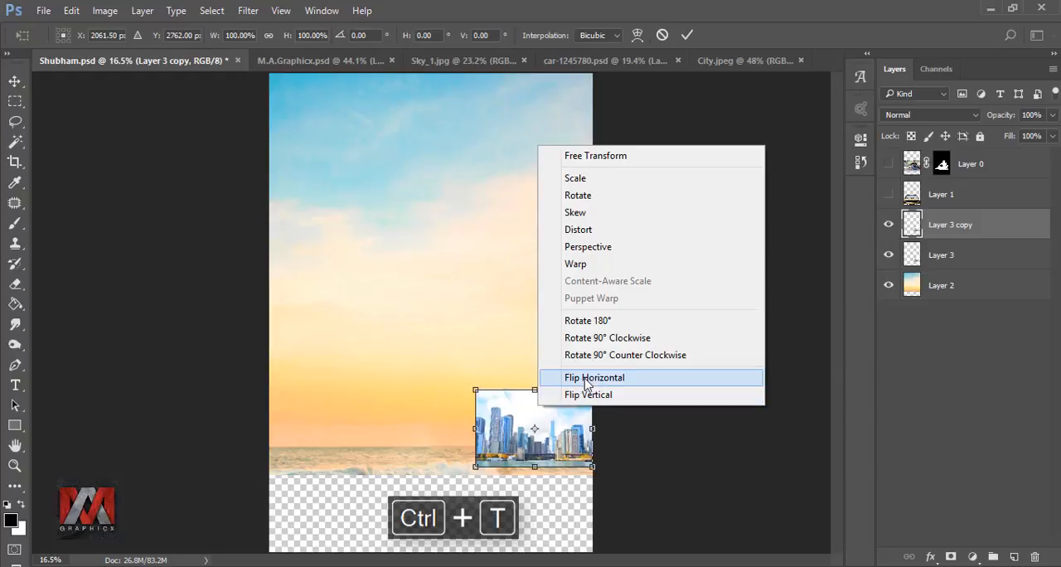
{"action": "left_click", "coordinate": [576, 378]}
{"action": "left_click_drag", "start_coordinate": [566, 421], "coordinate": [448, 420]}
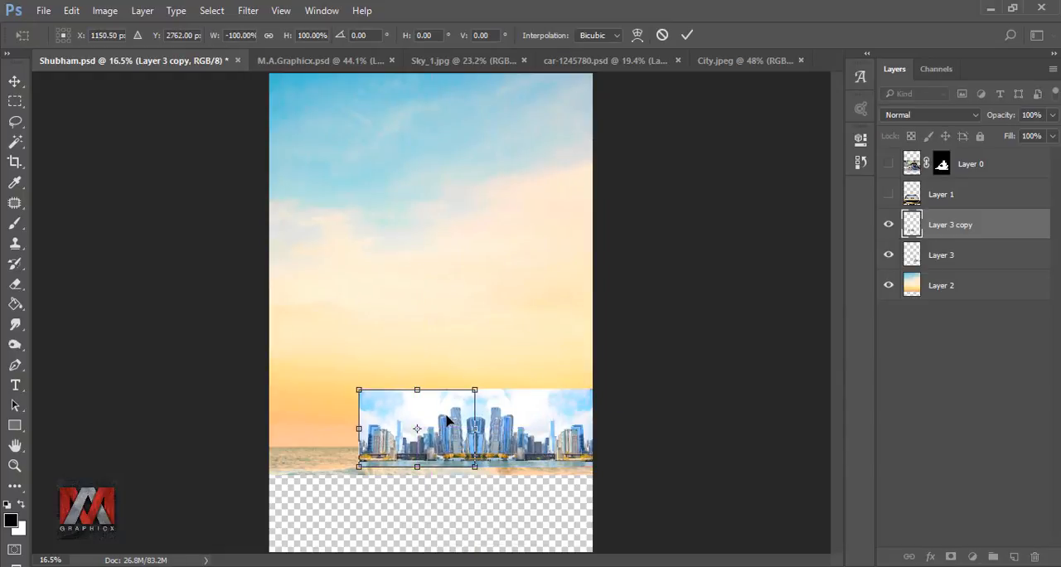
{"action": "left_click", "coordinate": [686, 35]}
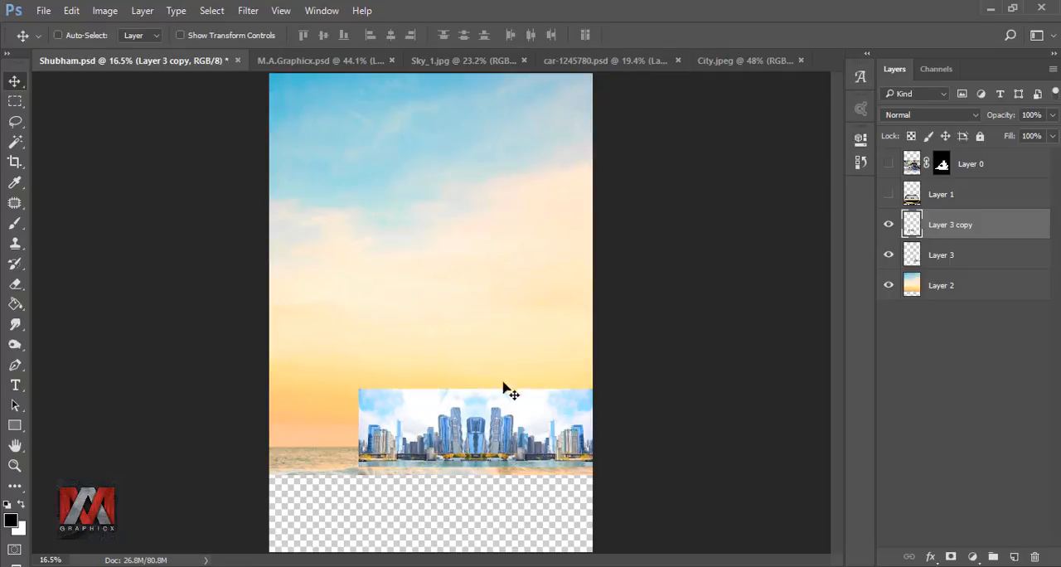
Step: Flip the duplicated city layer horizontally again and apply the transformation
{"action": "key", "text": "ctrl+t"}
{"action": "right_click", "coordinate": [453, 413]}
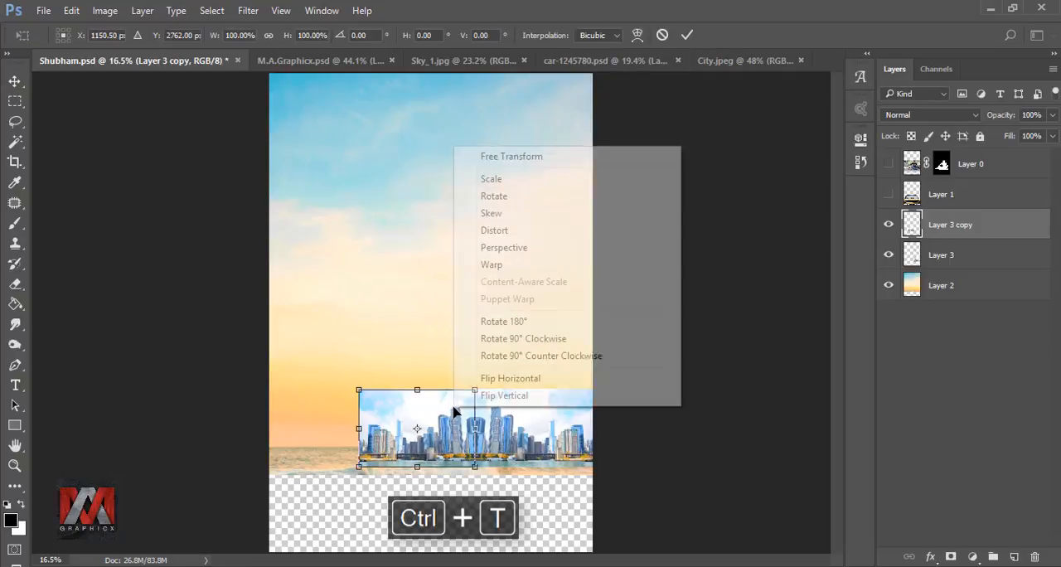
{"action": "left_click", "coordinate": [508, 378]}
{"action": "left_click", "coordinate": [687, 37]}
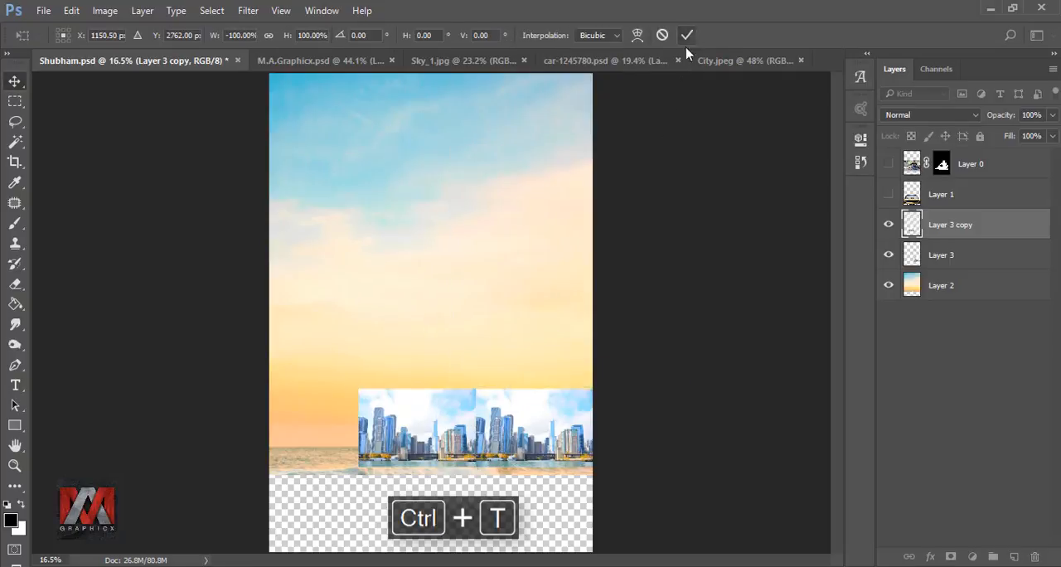
Step: Flip the original city layer, Layer 3, horizontally so the two skyline halves mirror each other, and apply the transformation
{"action": "left_click", "coordinate": [912, 256]}
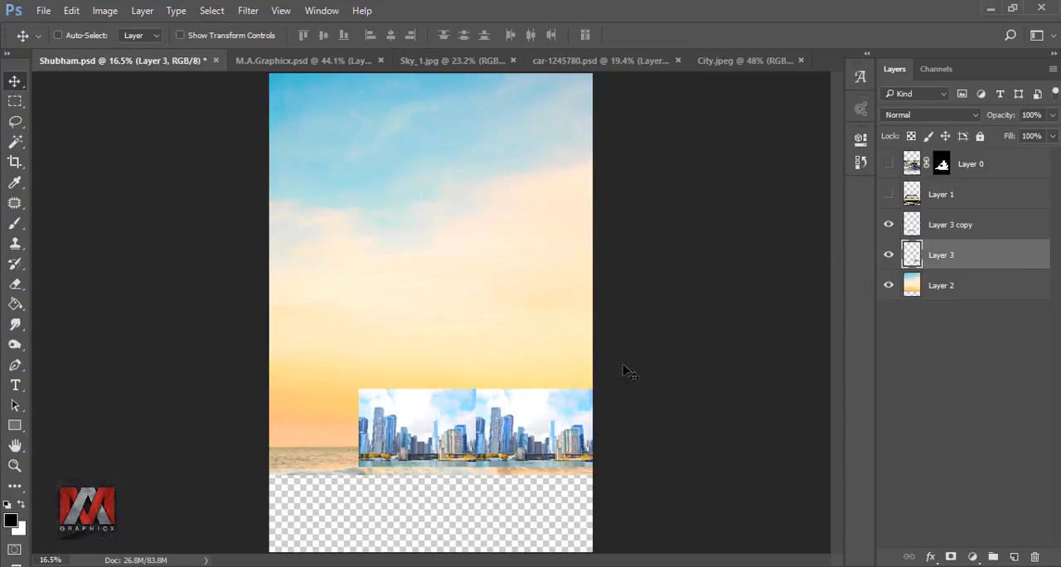
{"action": "key", "text": "ctrl+t"}
{"action": "right_click", "coordinate": [568, 411]}
{"action": "left_click", "coordinate": [604, 379]}
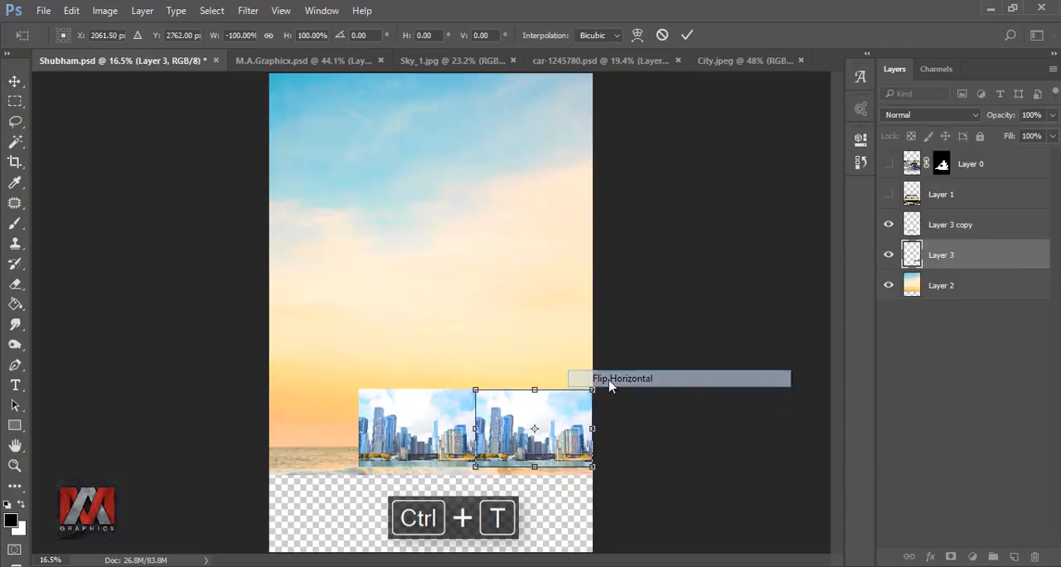
{"action": "left_click", "coordinate": [687, 35]}
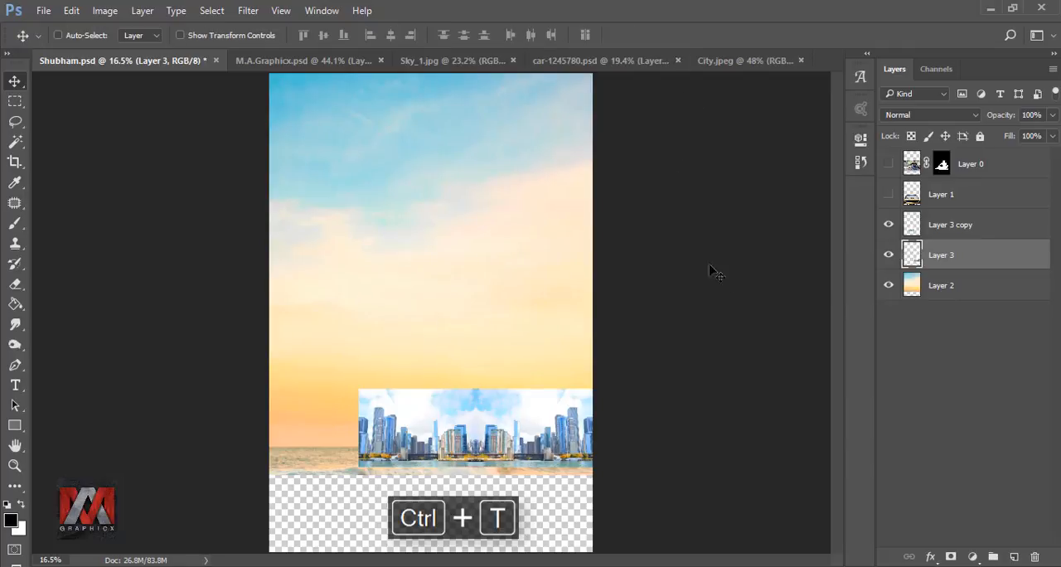
Step: Merge the two city layers into one and scale the merged skyline up to span the full canvas width
{"action": "left_click", "coordinate": [937, 235], "text": "shift"}
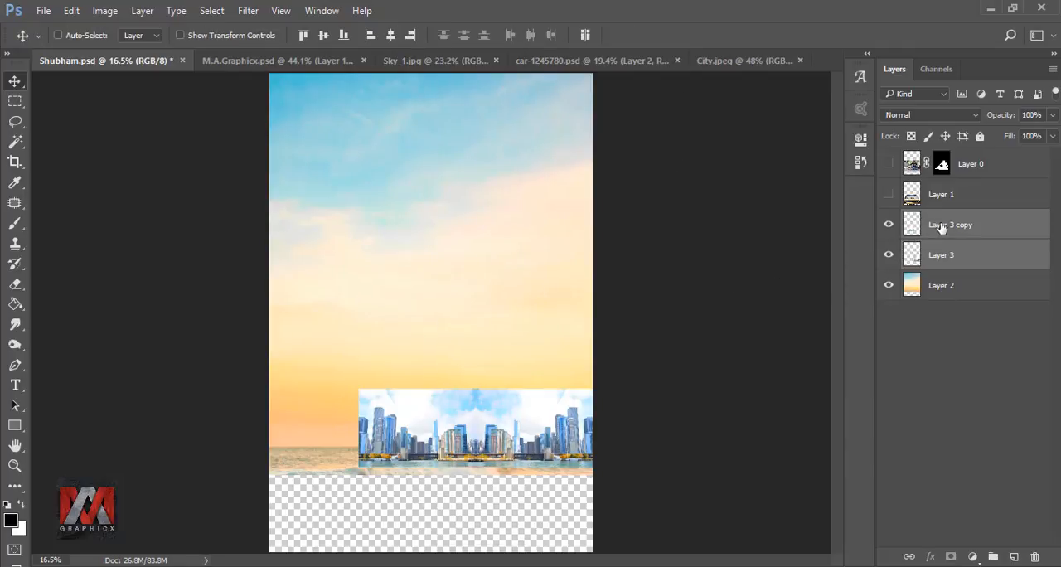
{"action": "right_click", "coordinate": [937, 233]}
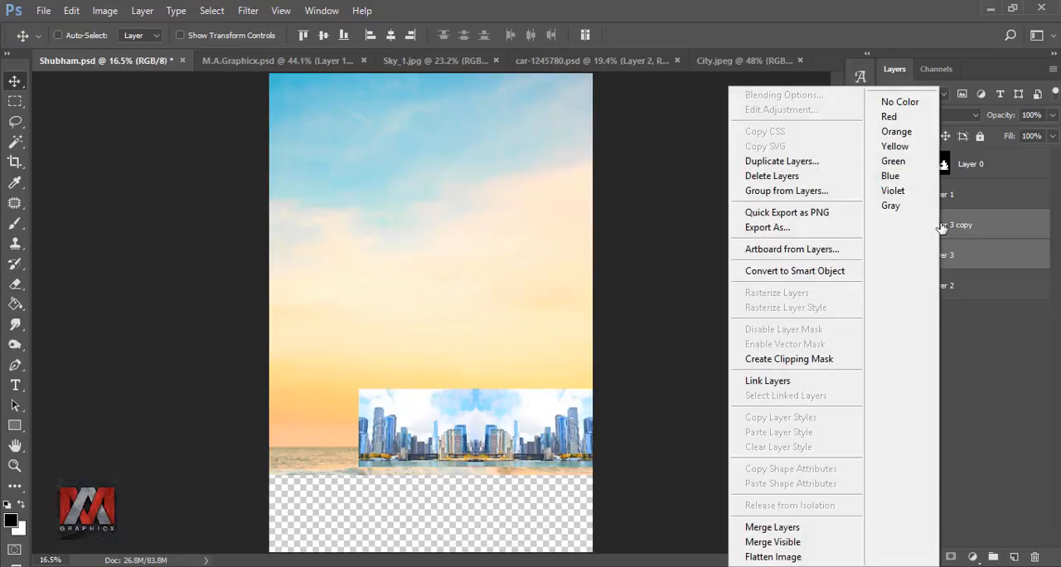
{"action": "left_click", "coordinate": [800, 528]}
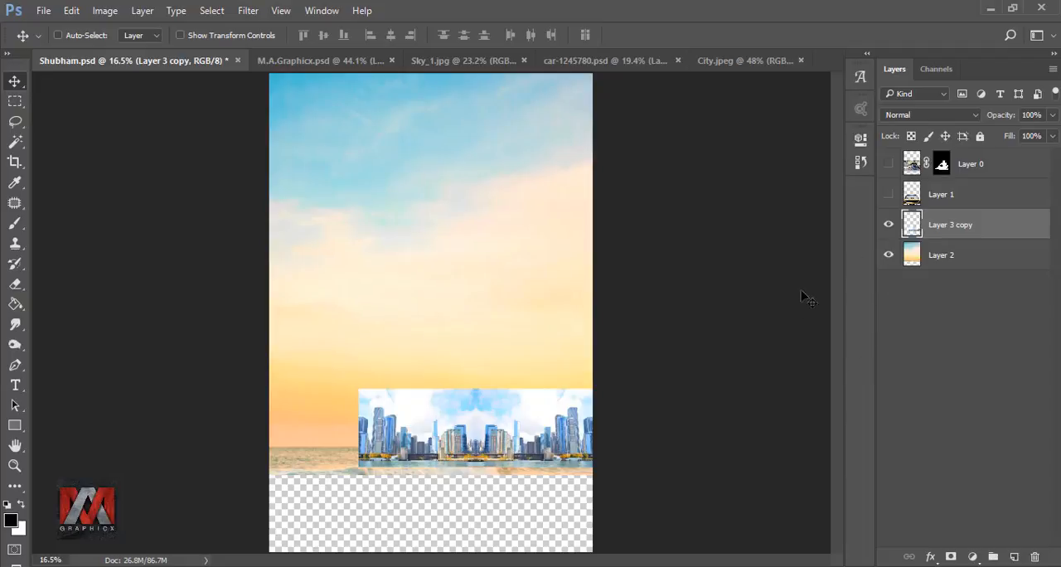
{"action": "key", "text": "ctrl+t"}
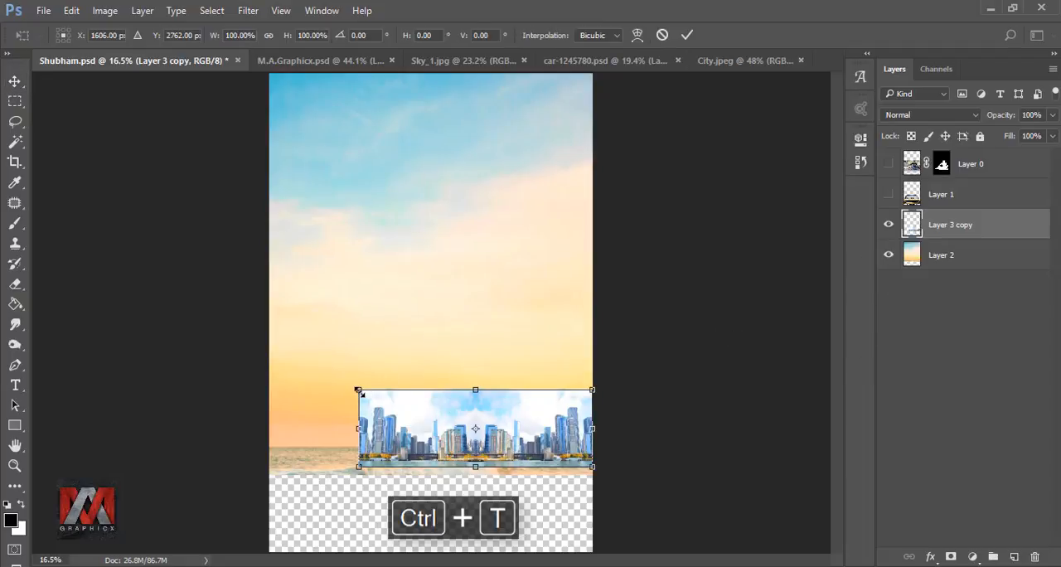
{"action": "left_click_drag", "start_coordinate": [358, 390], "coordinate": [269, 356]}
{"action": "left_click", "coordinate": [687, 35]}
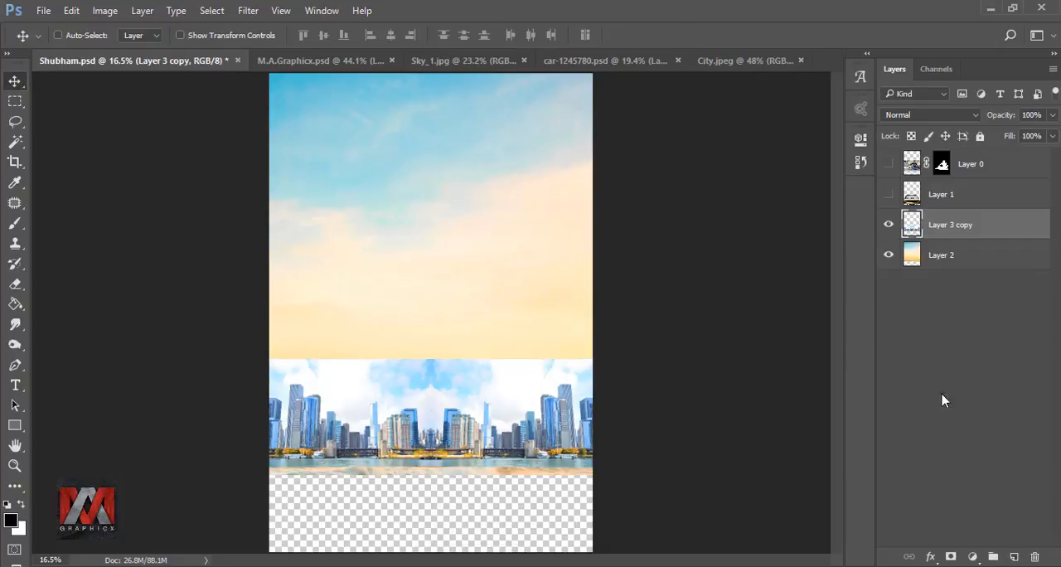
Step: Add a layer mask to the city layer and fade out its sky with a black-to-transparent linear gradient running upward from the buildings
{"action": "left_click", "coordinate": [952, 555]}
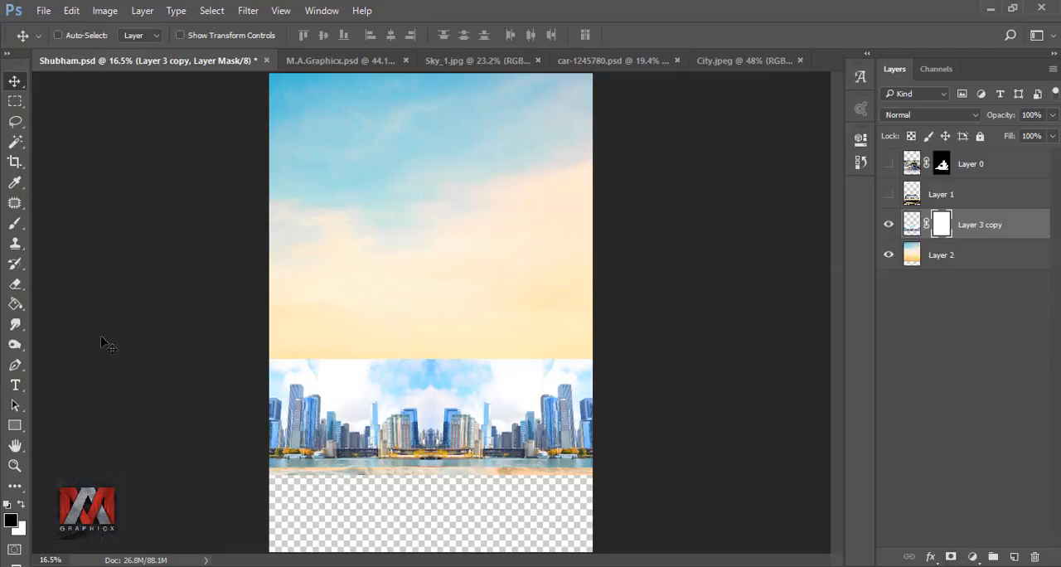
{"action": "left_click", "coordinate": [17, 305]}
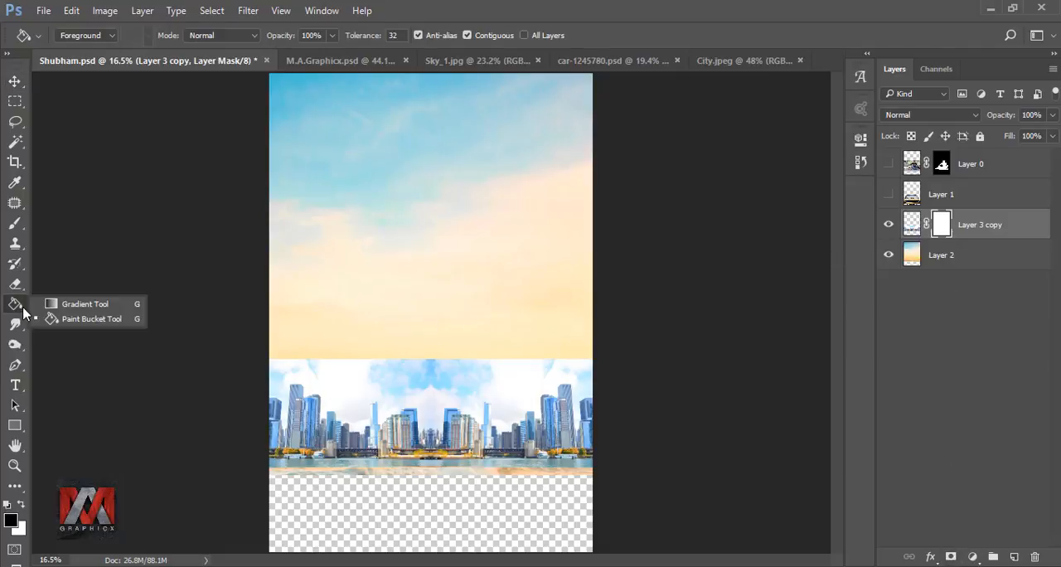
{"action": "left_click", "coordinate": [86, 305]}
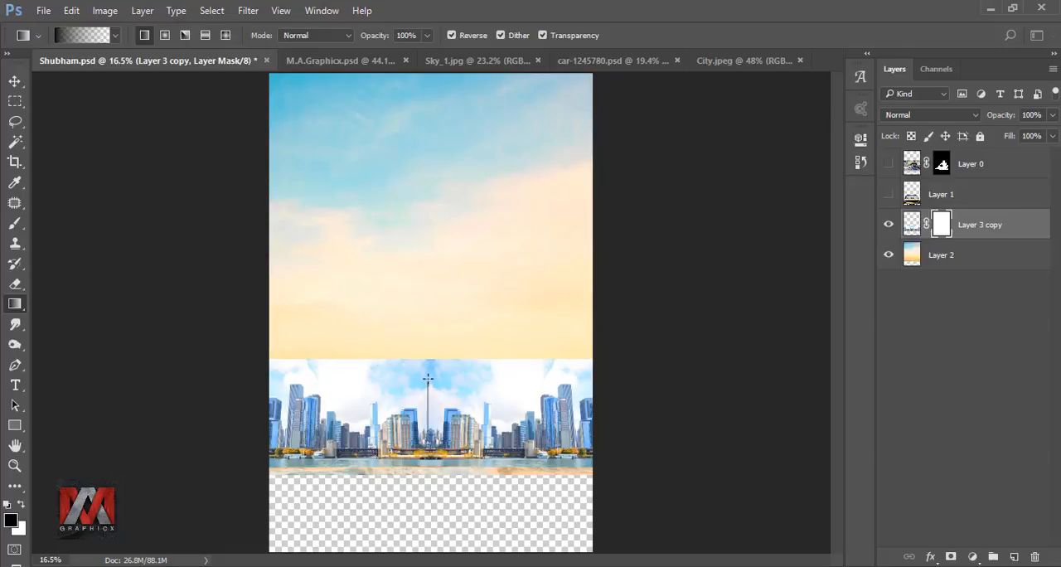
{"action": "left_click_drag", "start_coordinate": [429, 437], "coordinate": [429, 374]}
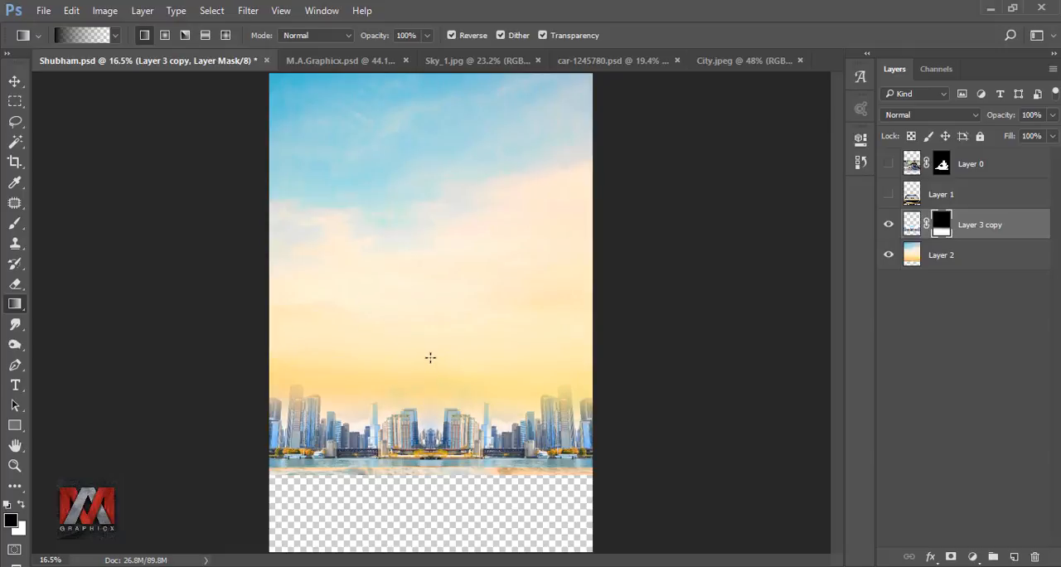
{"action": "left_click", "coordinate": [15, 81]}
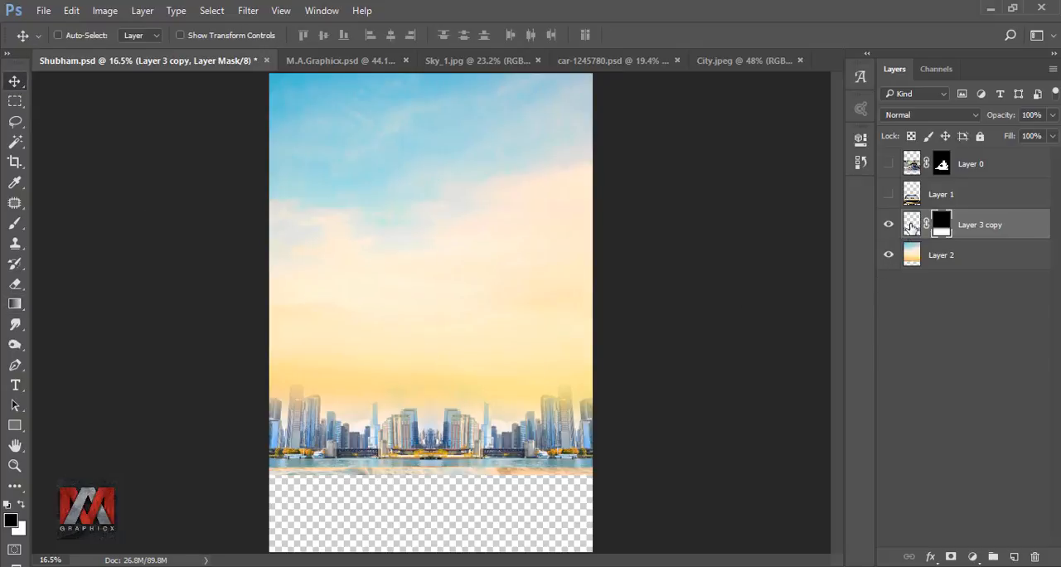
Step: Show the car layer and the man-and-dog layer again
{"action": "left_click", "coordinate": [910, 225]}
{"action": "left_click", "coordinate": [909, 194]}
{"action": "left_click", "coordinate": [889, 194]}
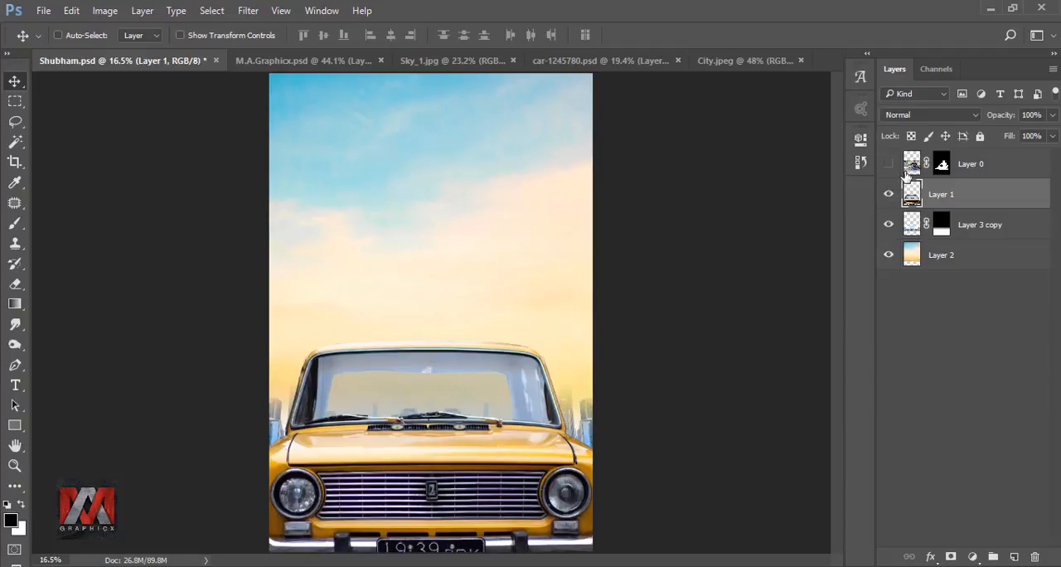
{"action": "left_click", "coordinate": [912, 165]}
{"action": "left_click", "coordinate": [888, 164]}
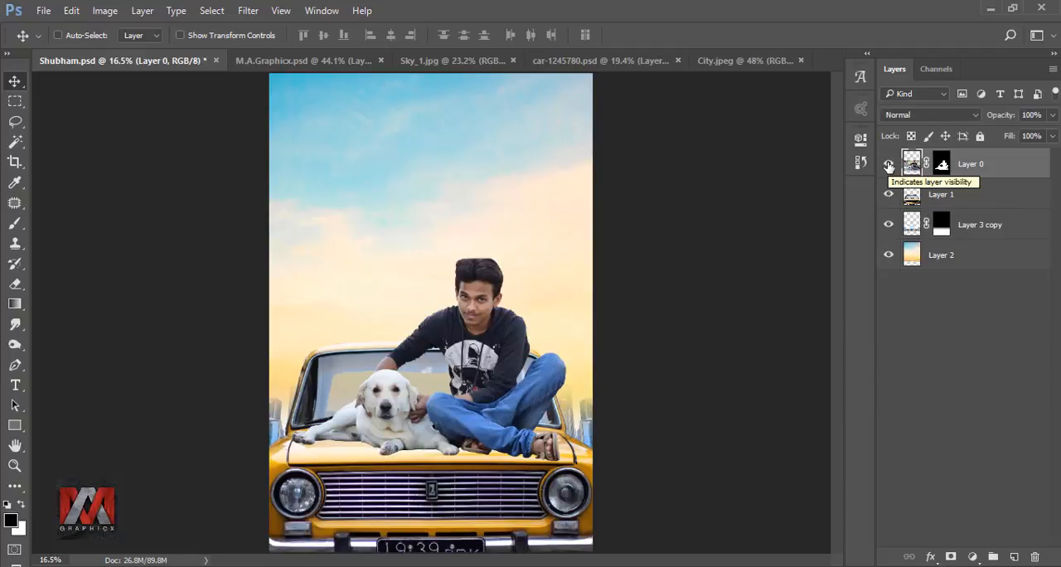
Step: Crop the canvas's lower edge upward to just below the car's headlights, cutting off the number plate
{"action": "left_click", "coordinate": [910, 227]}
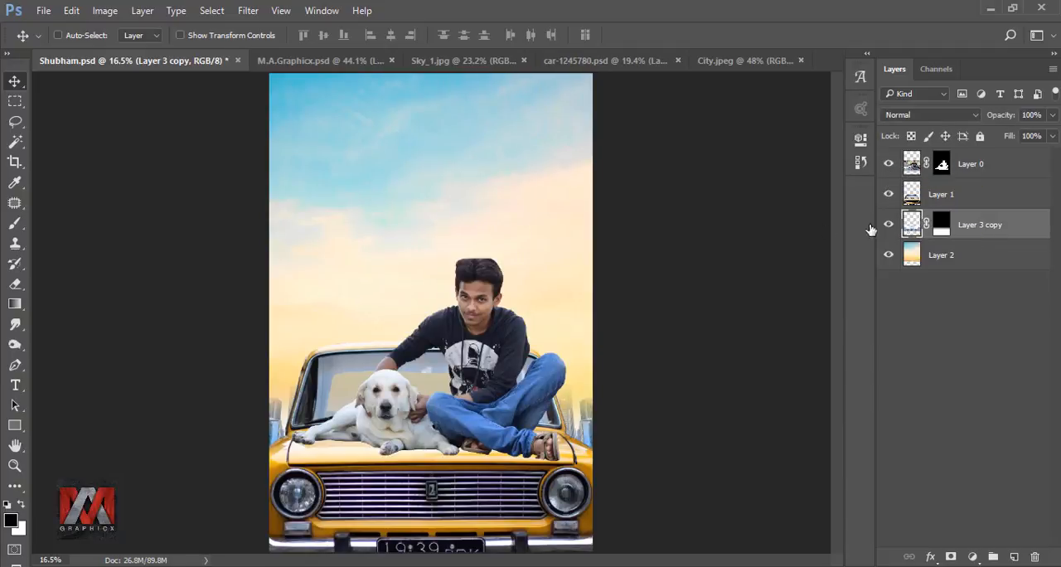
{"action": "left_click", "coordinate": [15, 162]}
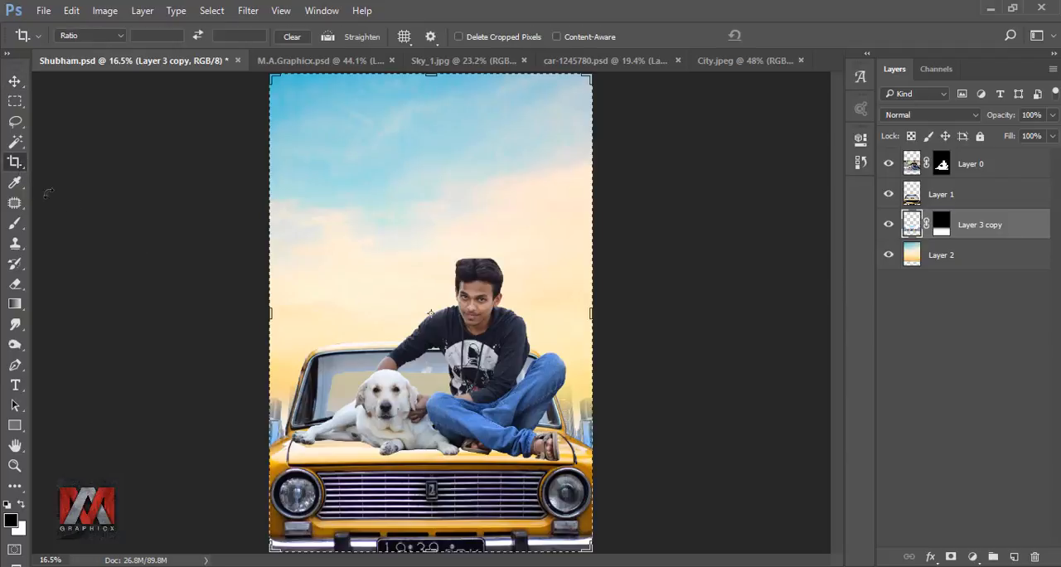
{"action": "left_click_drag", "start_coordinate": [430, 553], "coordinate": [433, 539]}
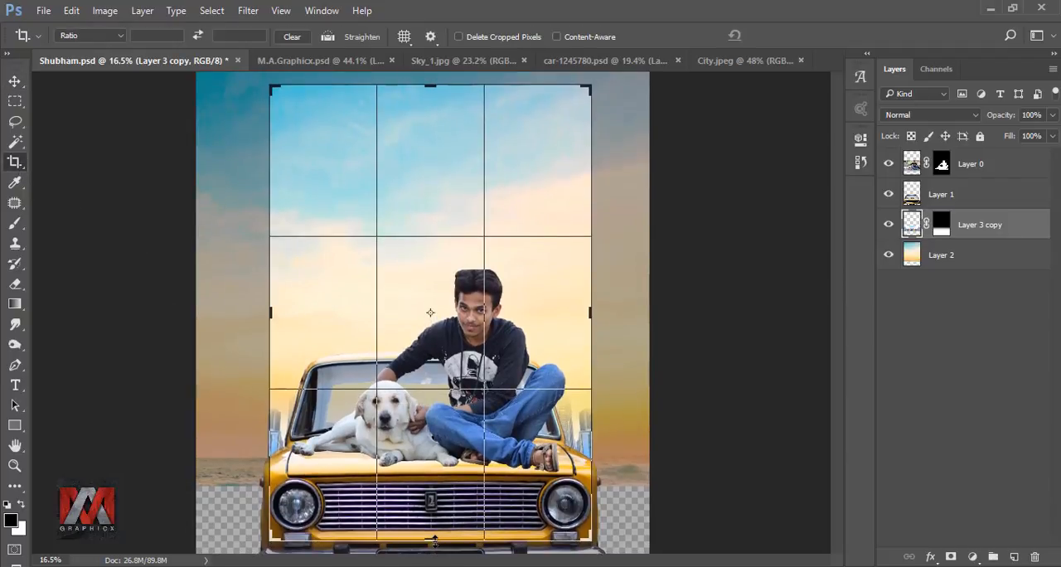
{"action": "left_click", "coordinate": [786, 35]}
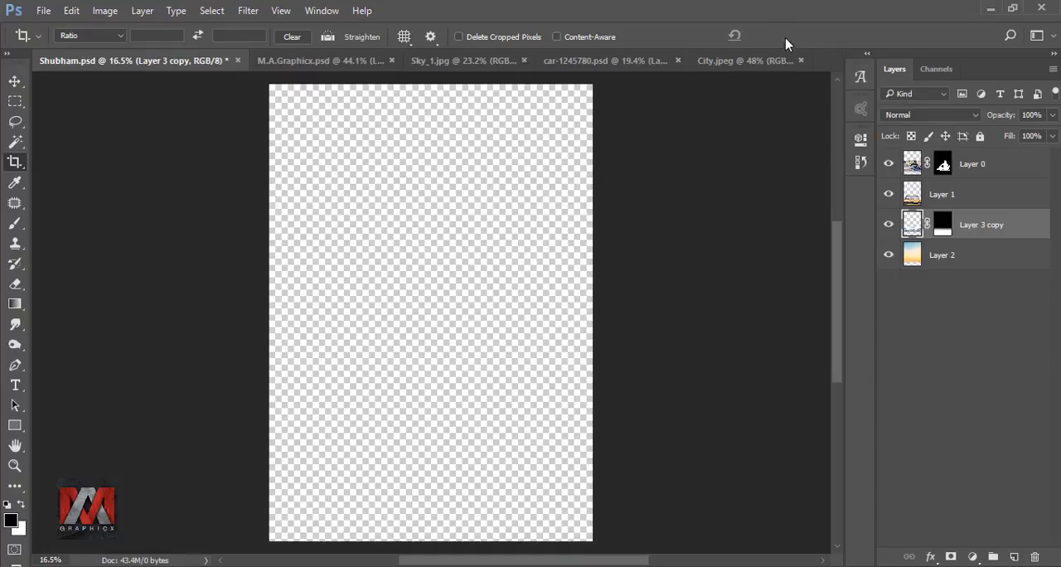
{"action": "key", "text": "ctrl+0"}
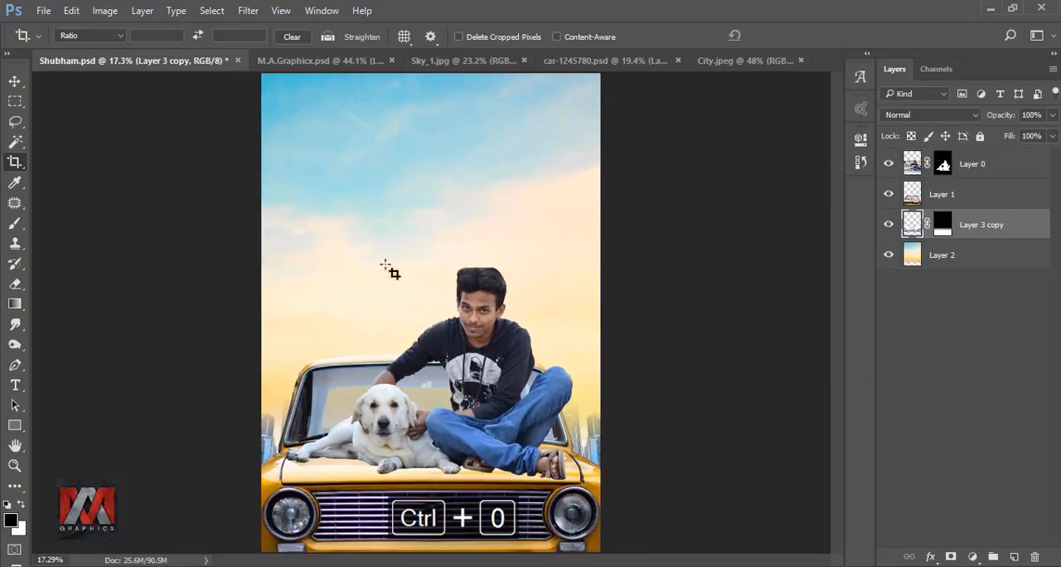
{"action": "left_click", "coordinate": [16, 82]}
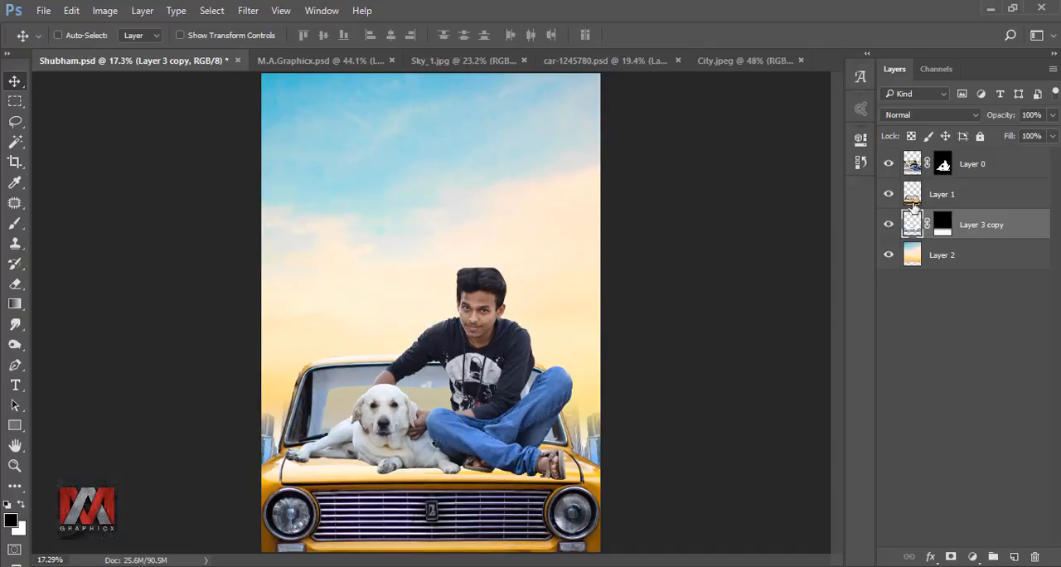
Step: Open the Camera Raw Filter on the car layer and set Vibrance to +33
{"action": "left_click", "coordinate": [912, 196]}
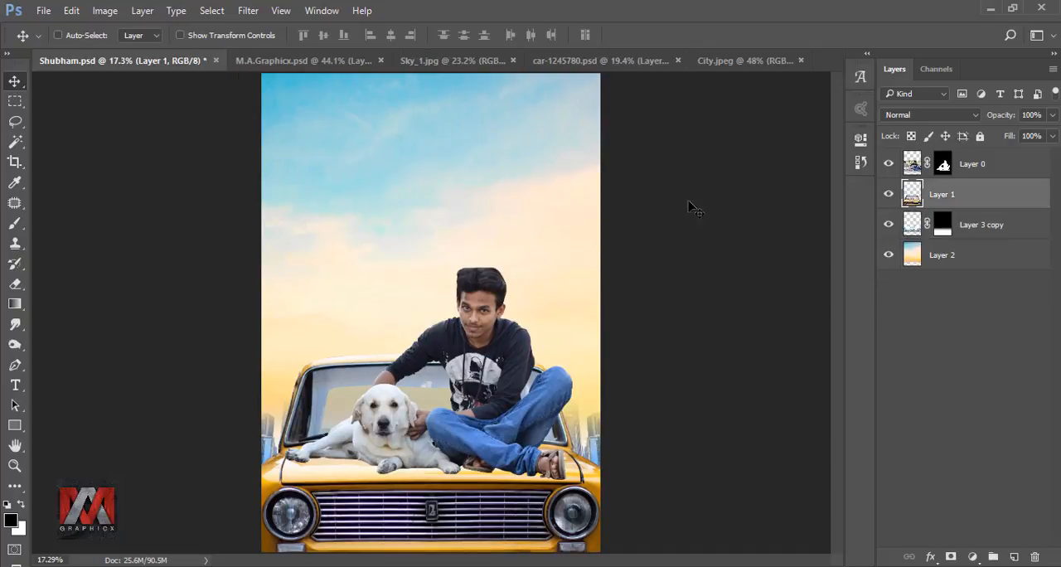
{"action": "left_click", "coordinate": [247, 11]}
{"action": "left_click", "coordinate": [286, 100]}
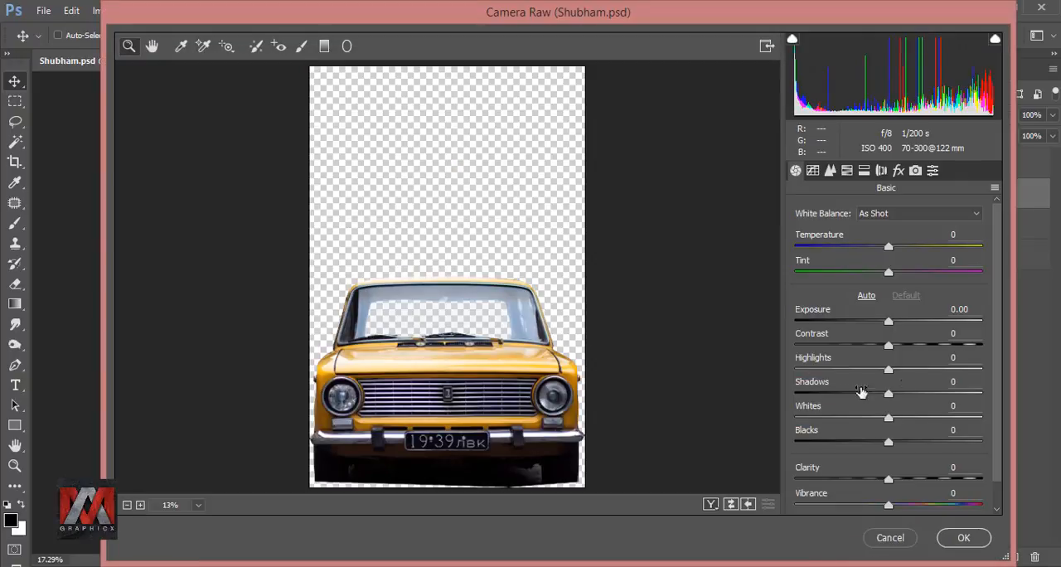
{"action": "scroll", "coordinate": [997, 308], "scroll_direction": "down", "scroll_amount": 1}
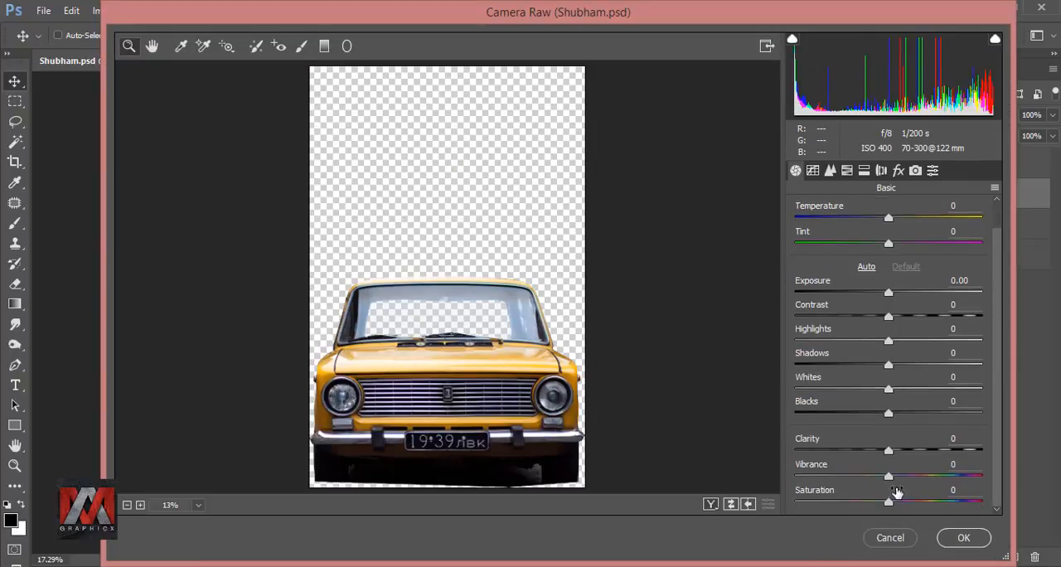
{"action": "left_click_drag", "start_coordinate": [889, 476], "coordinate": [919, 478]}
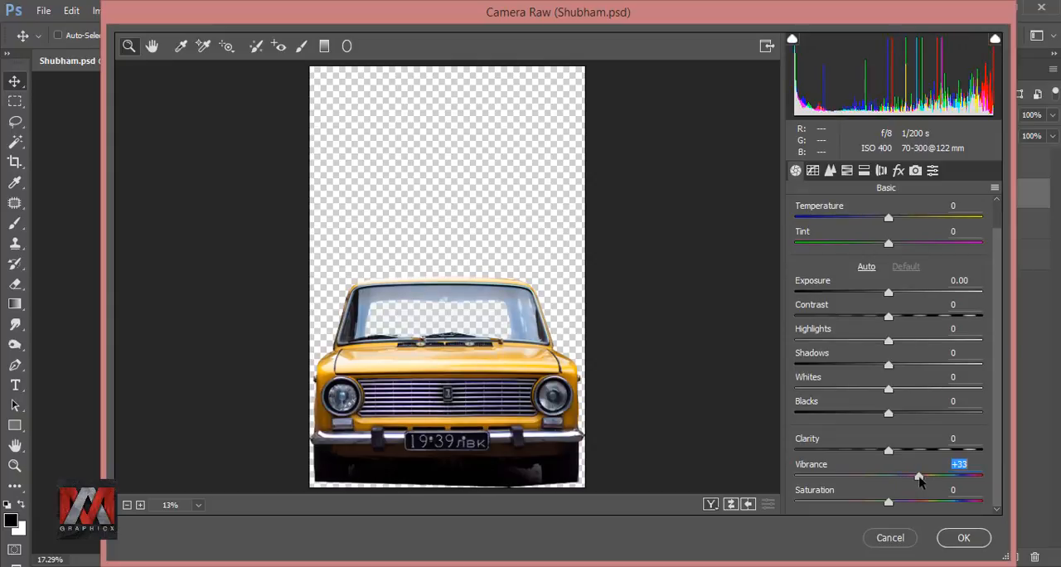
Step: Set the saturation of the car's Yellows to +46 in the HSL adjustments and apply the Camera Raw Filter
{"action": "left_click", "coordinate": [846, 170]}
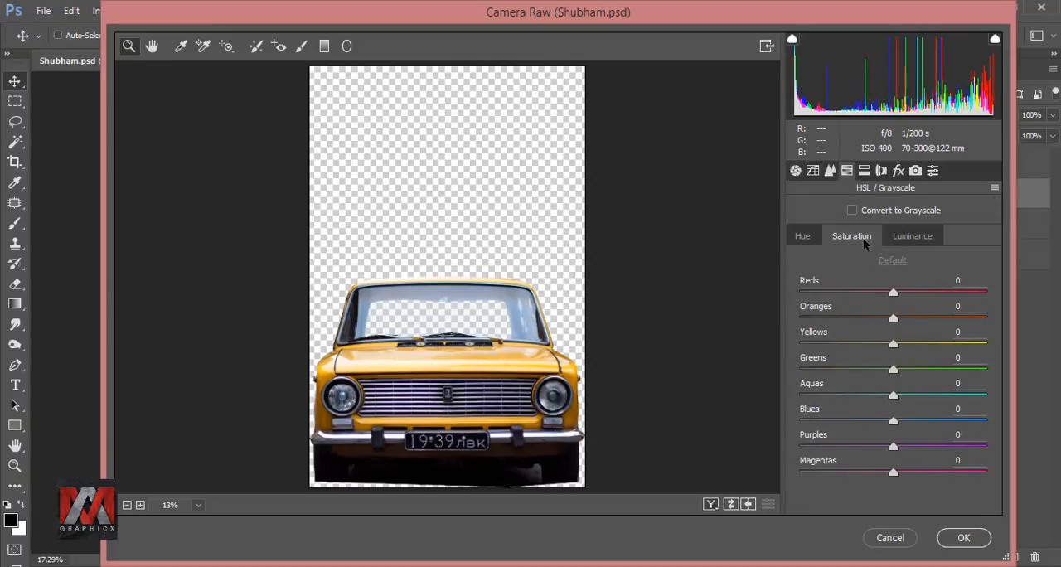
{"action": "left_click_drag", "start_coordinate": [894, 350], "coordinate": [932, 352]}
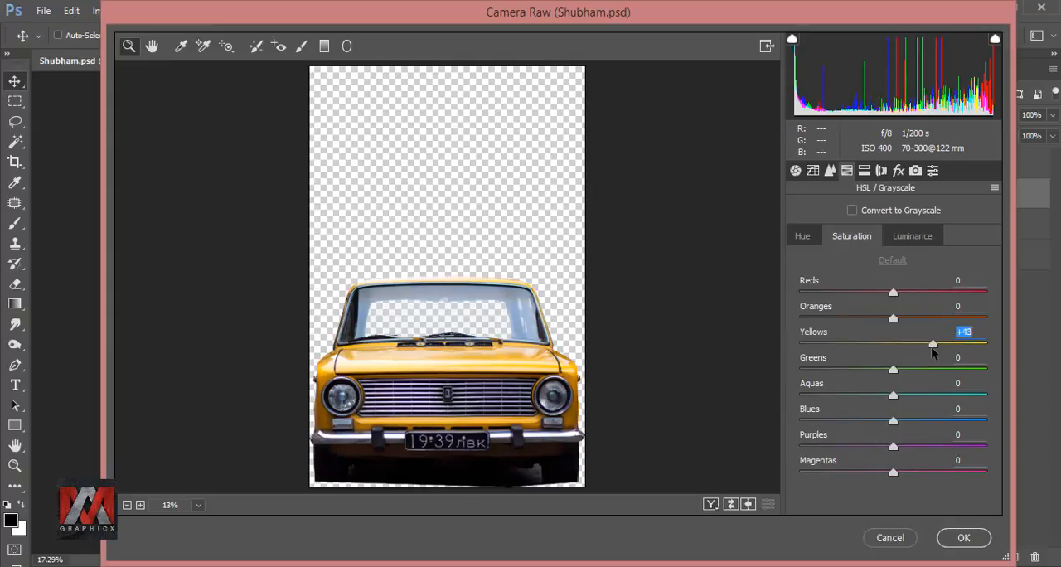
{"action": "left_click", "coordinate": [919, 237]}
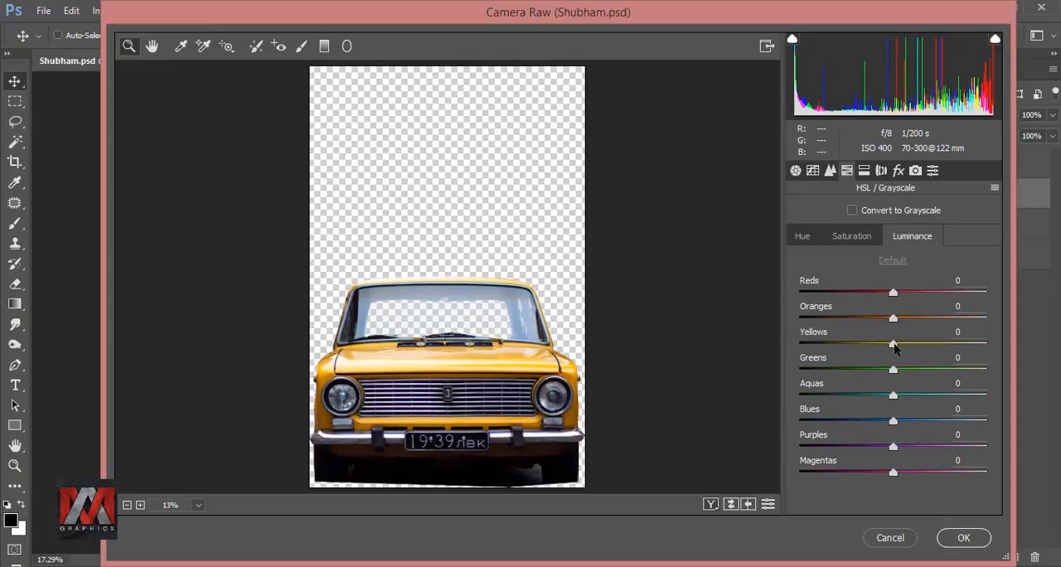
{"action": "left_click", "coordinate": [856, 237]}
{"action": "left_click_drag", "start_coordinate": [938, 350], "coordinate": [936, 345]}
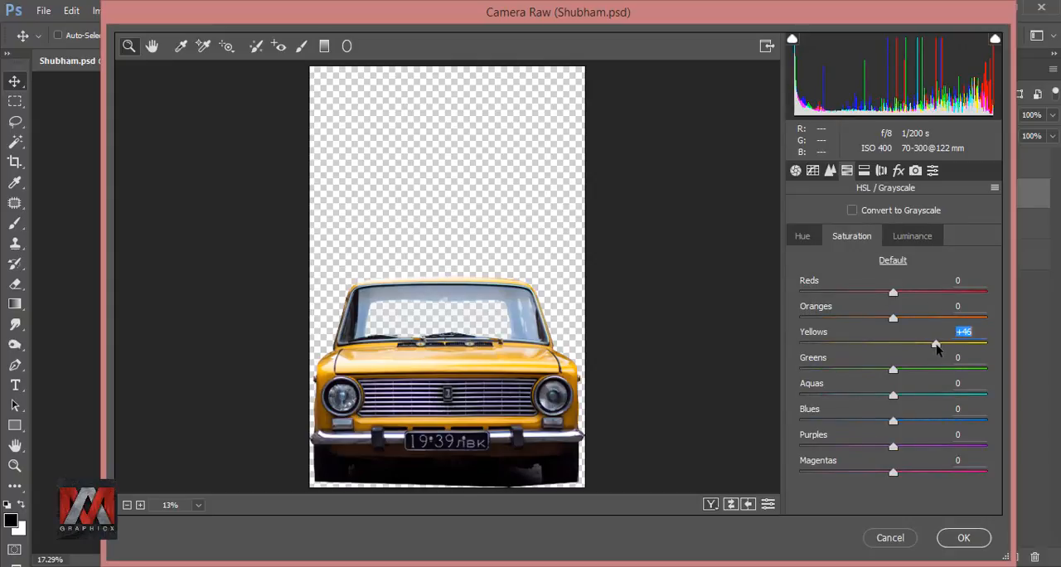
{"action": "left_click", "coordinate": [964, 538]}
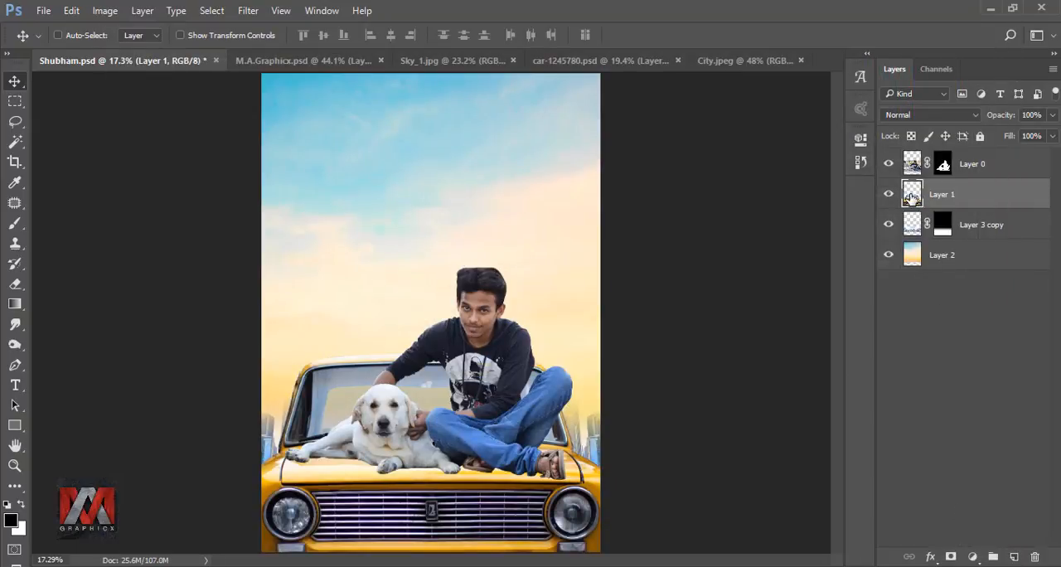
Step: Duplicate the man-and-dog layer, hide the original, and convert the copy to a smart object
{"action": "left_click", "coordinate": [912, 166]}
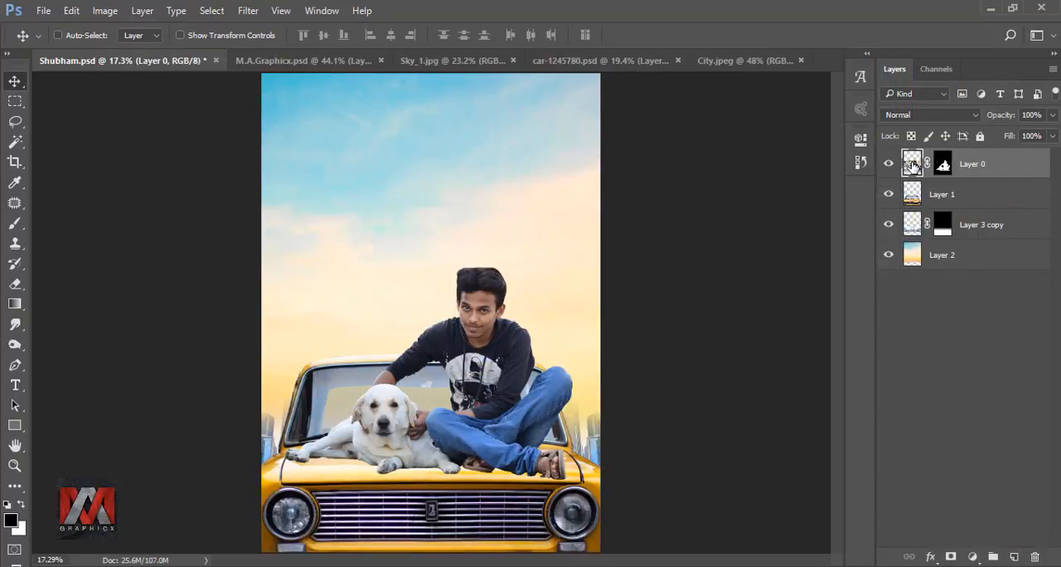
{"action": "key", "text": "ctrl+j"}
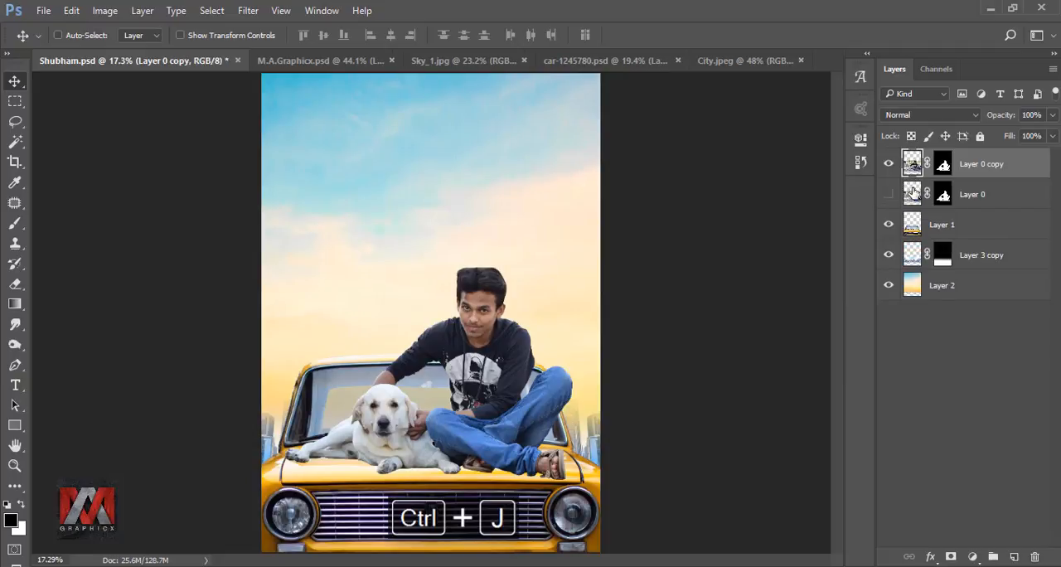
{"action": "right_click", "coordinate": [983, 168]}
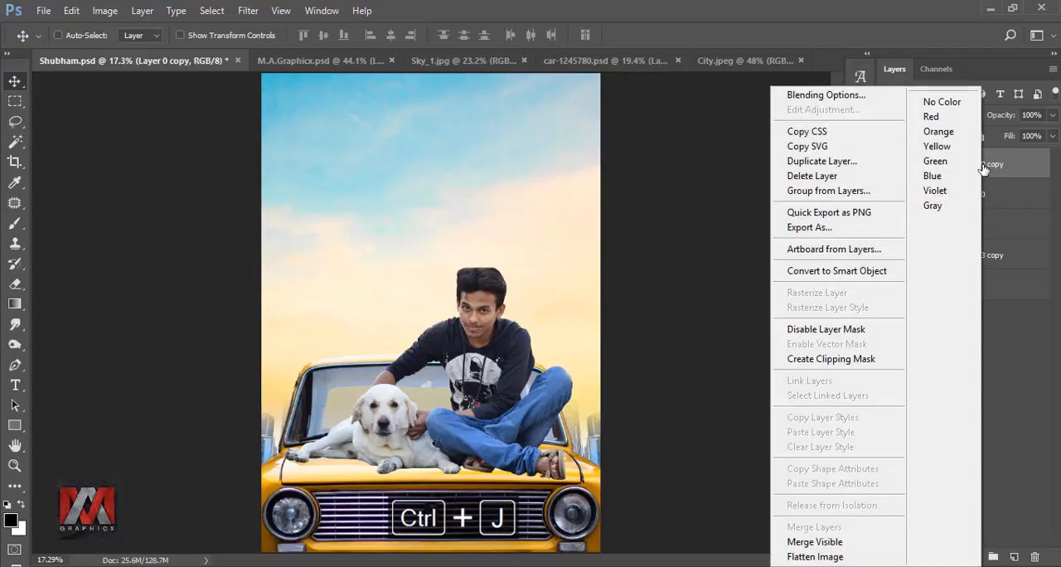
{"action": "left_click", "coordinate": [878, 271]}
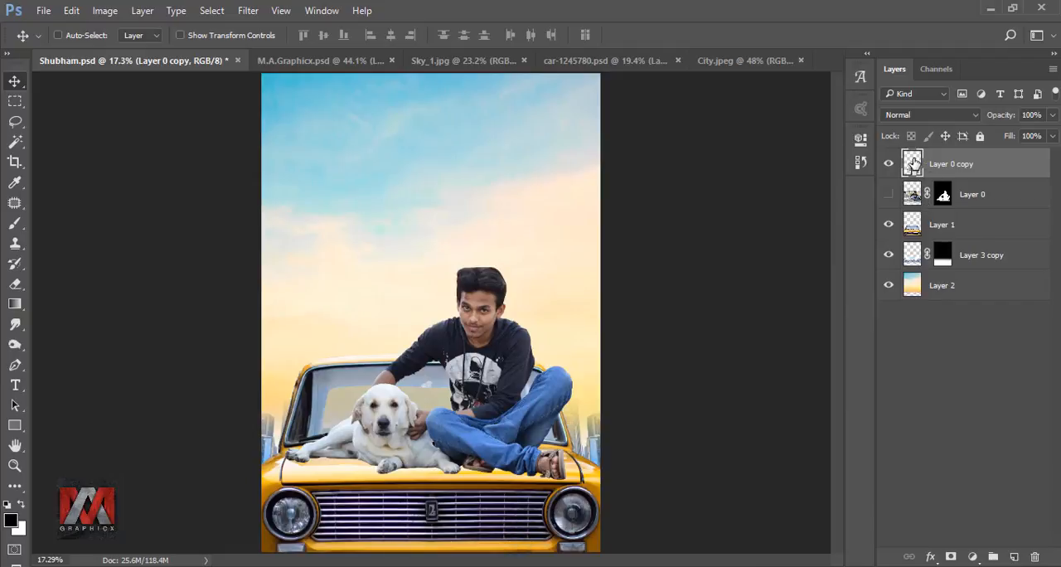
Step: Rasterize the man-and-dog smart object copy
{"action": "right_click", "coordinate": [910, 162]}
{"action": "left_click", "coordinate": [937, 170]}
{"action": "right_click", "coordinate": [952, 166]}
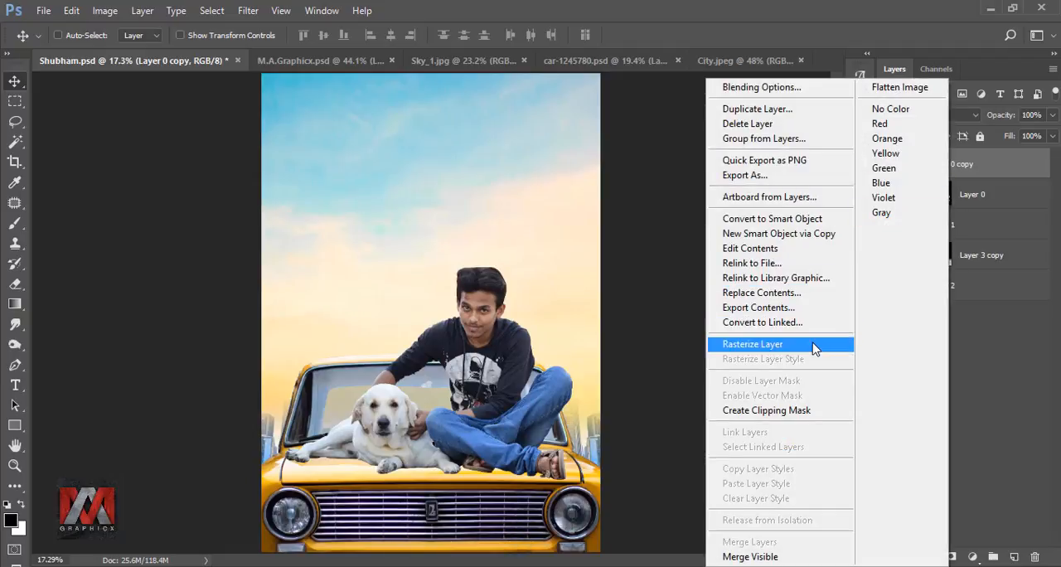
{"action": "left_click", "coordinate": [812, 346]}
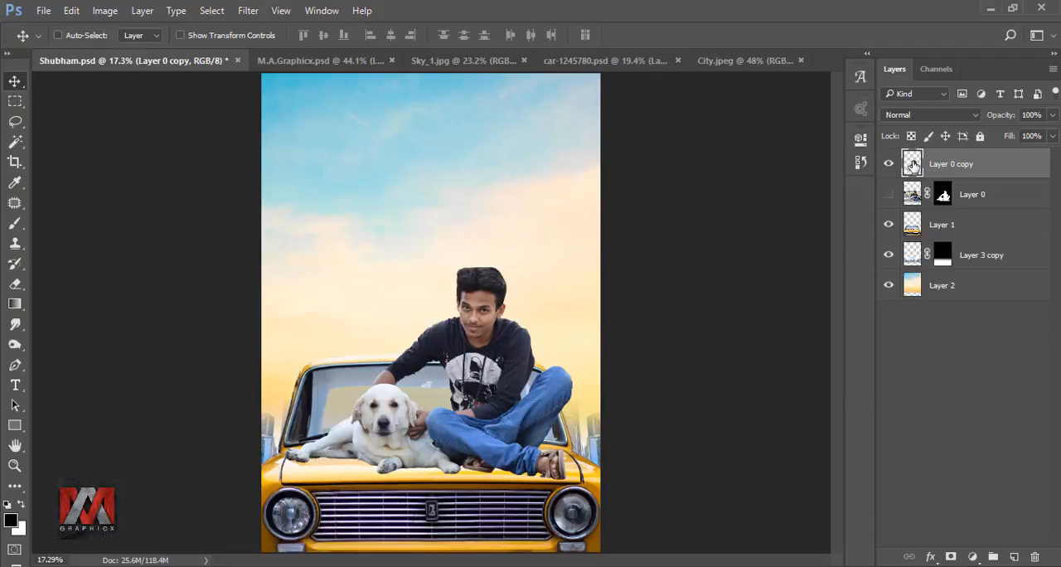
Step: Open the Camera Raw Filter on the rasterized man-and-dog copy and slightly raise its basic tone and color settings
{"action": "left_click", "coordinate": [245, 11]}
{"action": "left_click", "coordinate": [289, 101]}
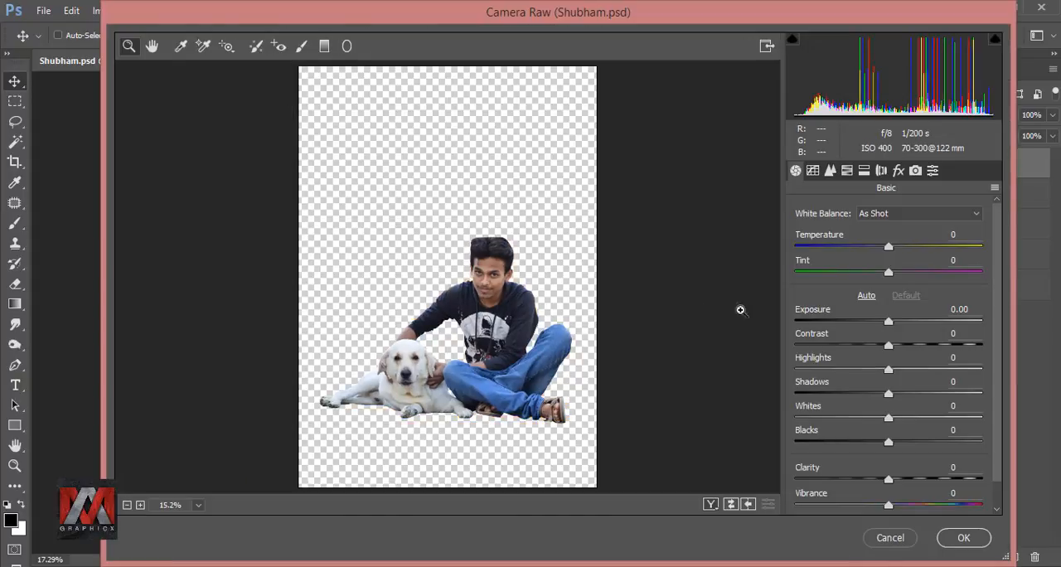
{"action": "left_click_drag", "start_coordinate": [888, 323], "coordinate": [896, 345]}
{"action": "scroll", "coordinate": [999, 306], "scroll_direction": "down", "scroll_amount": 1}
{"action": "left_click_drag", "start_coordinate": [889, 477], "coordinate": [899, 477]}
Step: Set the HSL saturation of Blues to +42 and Yellows to +15, apply the Camera Raw Filter, and compare with the original layer
{"action": "left_click", "coordinate": [848, 174]}
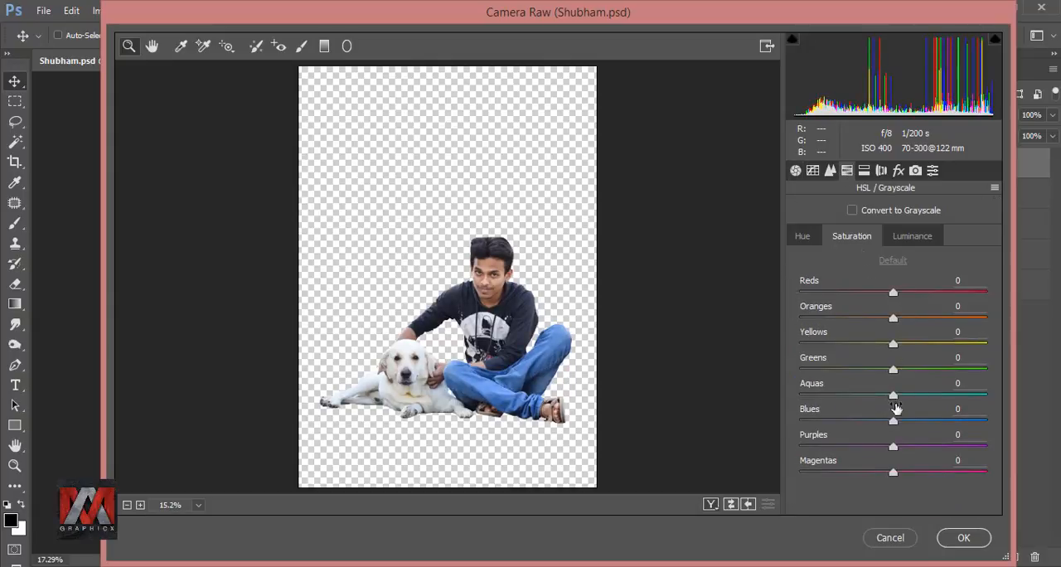
{"action": "left_click_drag", "start_coordinate": [894, 420], "coordinate": [931, 423]}
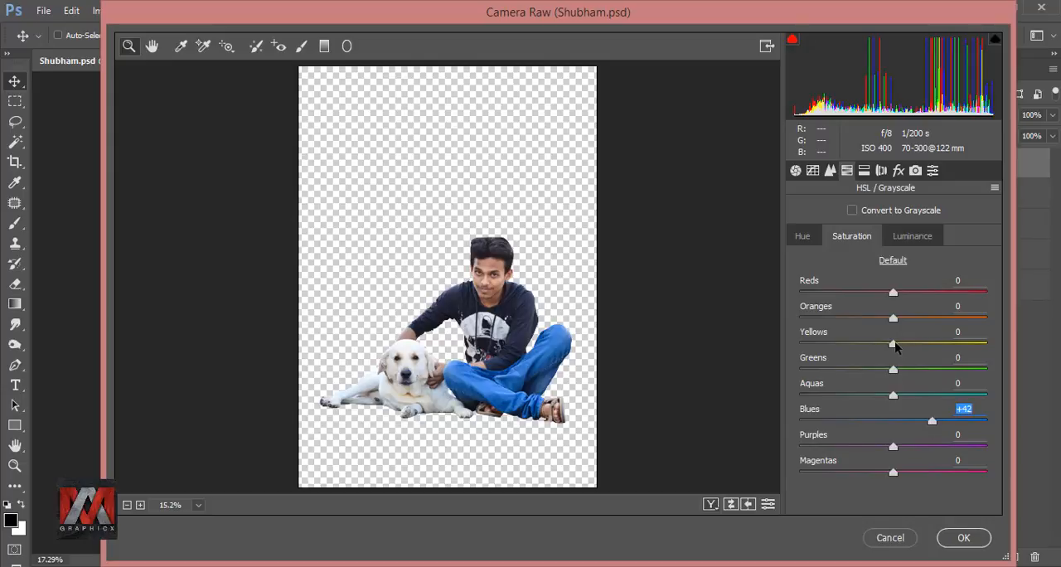
{"action": "mouse_move", "coordinate": [896, 346]}
{"action": "left_mouse_down"}
{"action": "mouse_move", "coordinate": [920, 347]}
{"action": "mouse_move", "coordinate": [907, 347]}
{"action": "left_mouse_up"}
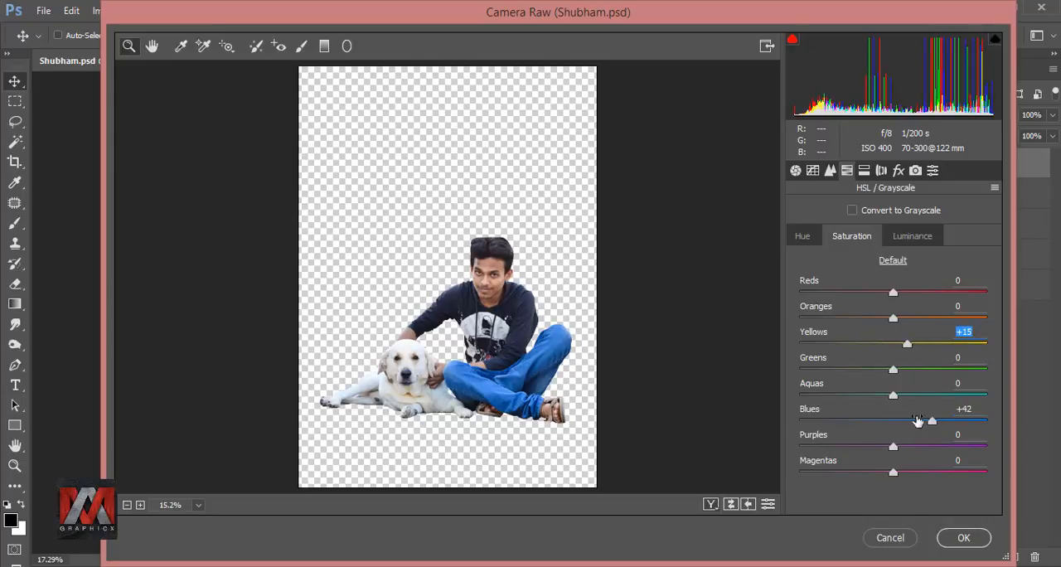
{"action": "left_click", "coordinate": [962, 538]}
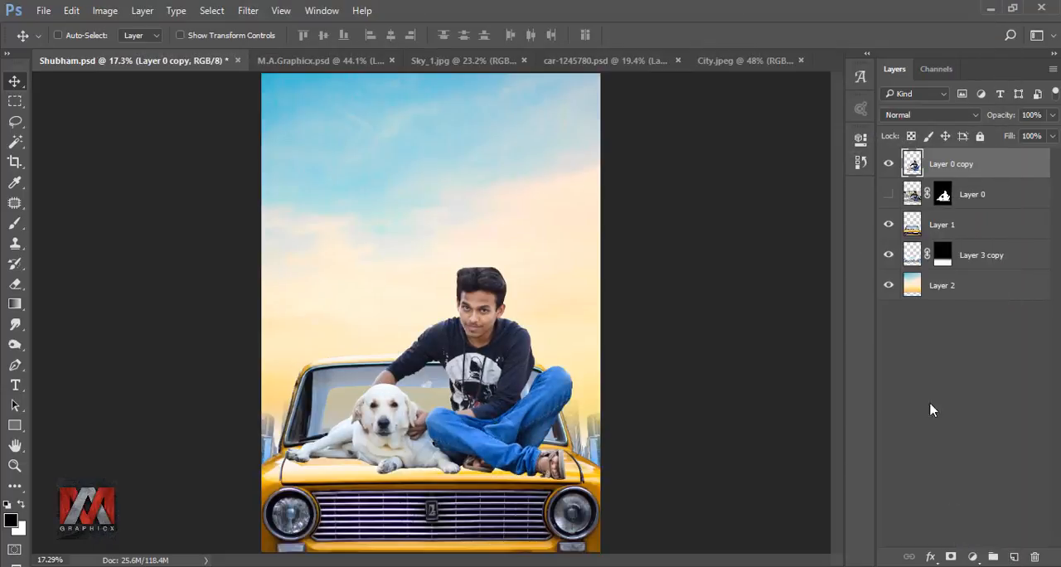
{"action": "left_click", "coordinate": [890, 166]}
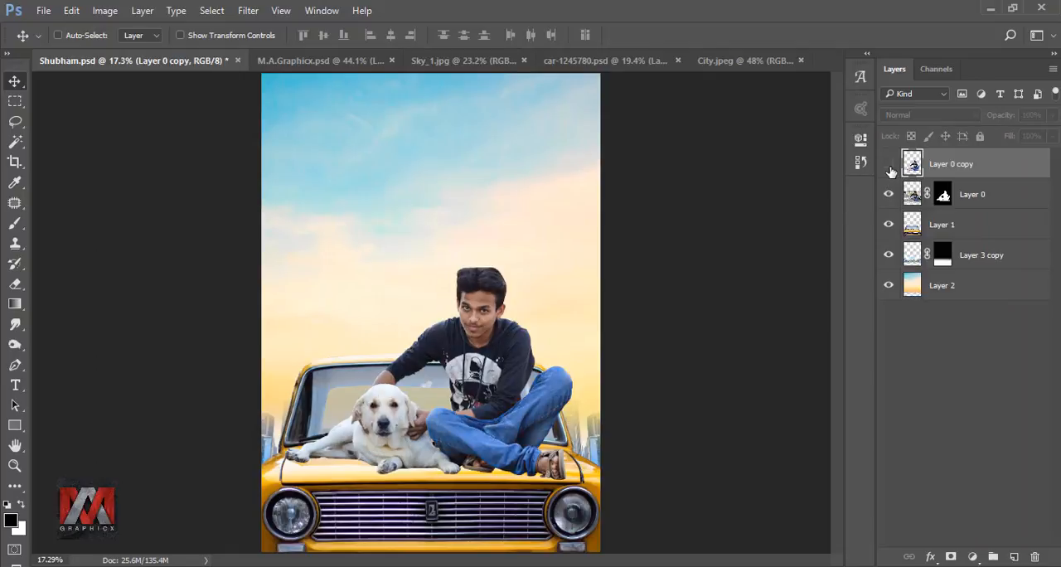
{"action": "left_click", "coordinate": [890, 166]}
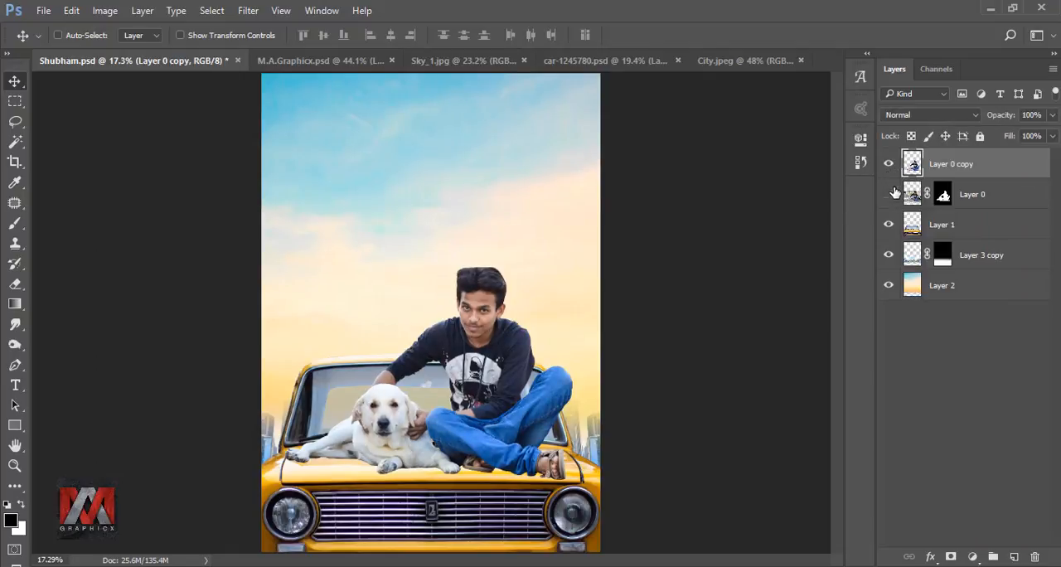
Step: Duplicate the hidden masked original man-and-dog layer and make the duplicate visible beneath the color-graded copy
{"action": "left_click", "coordinate": [912, 199]}
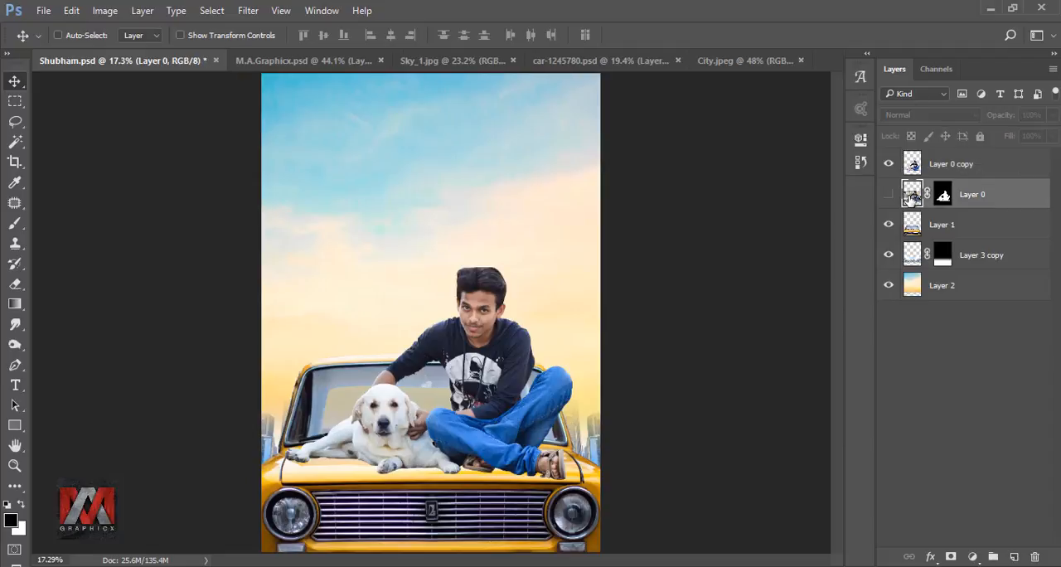
{"action": "key", "text": "ctrl+j"}
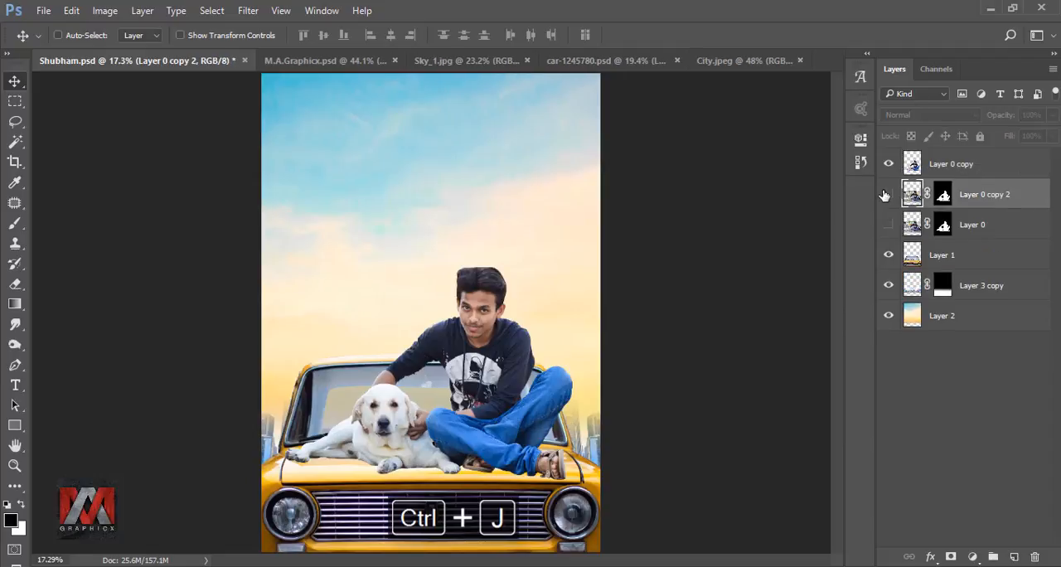
{"action": "left_click", "coordinate": [888, 194]}
Step: Paint white on the duplicate's layer mask with a size 20 brush beneath the dog's hind legs to reveal the original contact shadows
{"action": "left_click", "coordinate": [943, 194]}
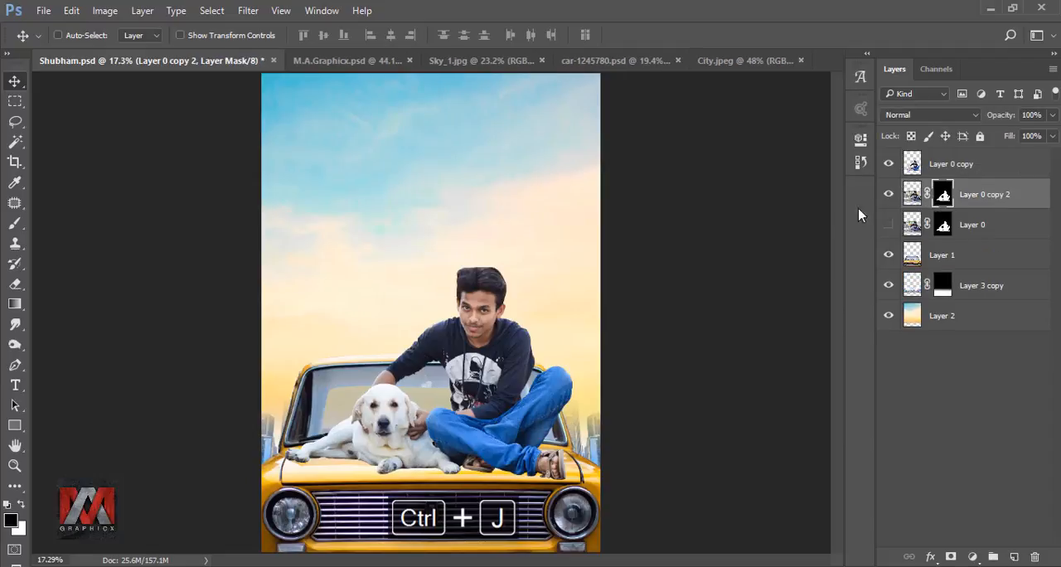
{"action": "left_click", "coordinate": [16, 225]}
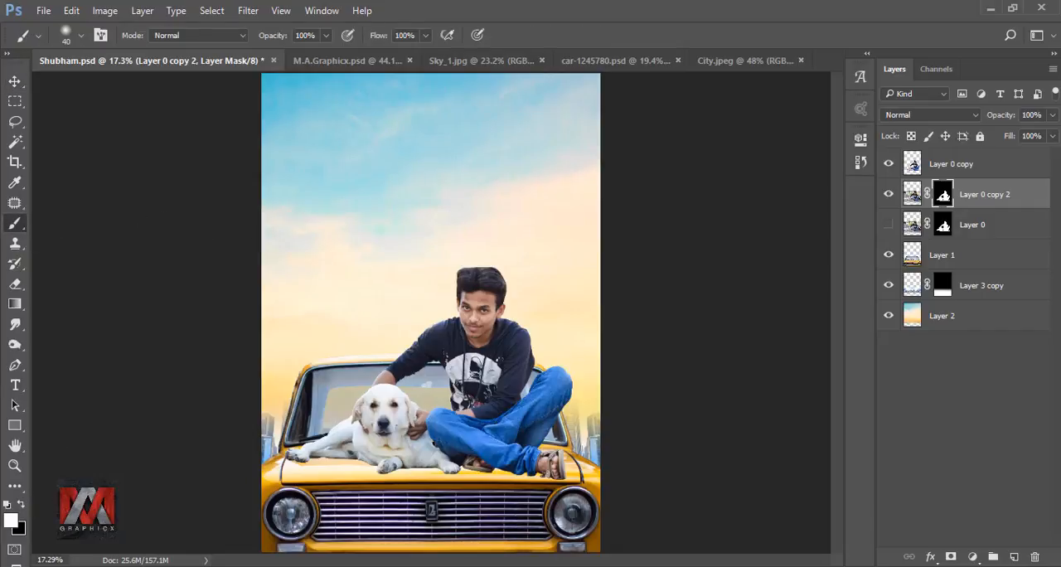
{"action": "scroll", "coordinate": [324, 465], "scroll_direction": "up", "scroll_amount": 8}
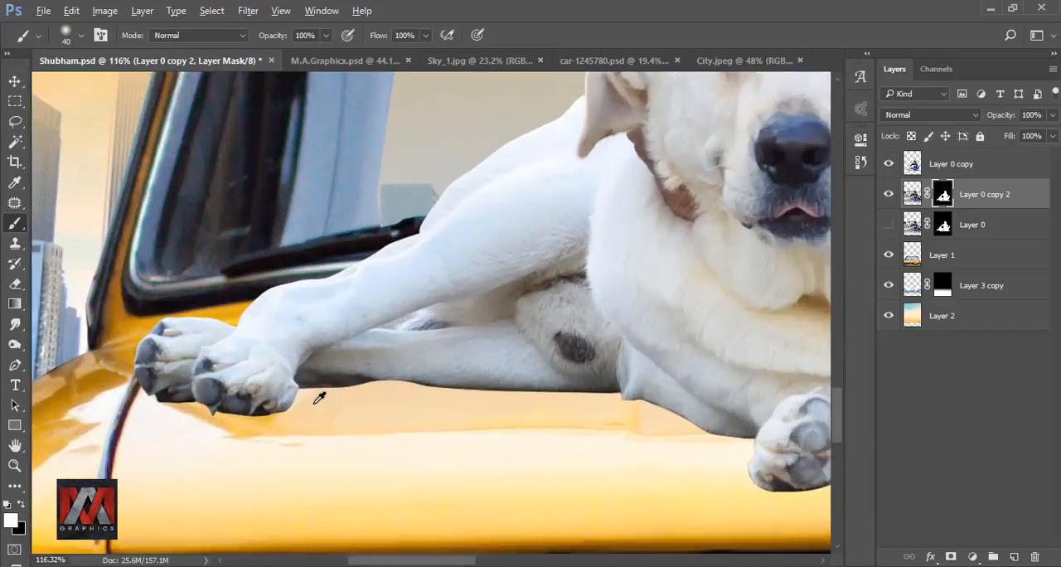
{"action": "scroll", "coordinate": [317, 389], "scroll_direction": "up", "scroll_amount": 2}
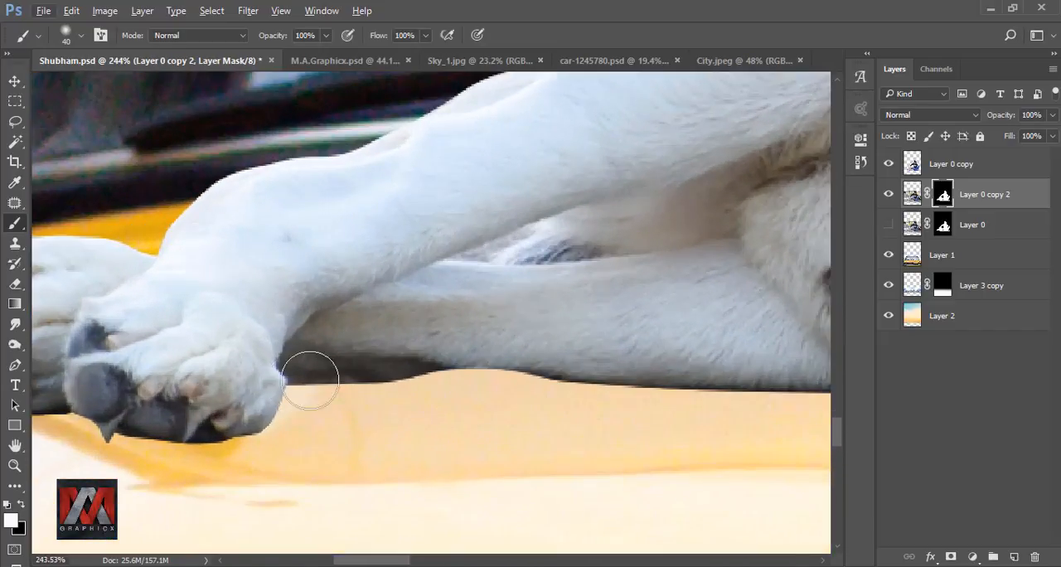
{"action": "key", "text": "bracketleft"}
{"action": "key", "text": "bracketleft"}
{"action": "mouse_move", "coordinate": [310, 368]}
{"action": "left_mouse_down"}
{"action": "mouse_move", "coordinate": [296, 373]}
{"action": "mouse_move", "coordinate": [507, 372]}
{"action": "mouse_move", "coordinate": [309, 321]}
{"action": "left_mouse_up"}
{"action": "left_click_drag", "start_coordinate": [349, 322], "coordinate": [607, 333]}
{"action": "left_click_drag", "start_coordinate": [607, 333], "coordinate": [502, 320]}
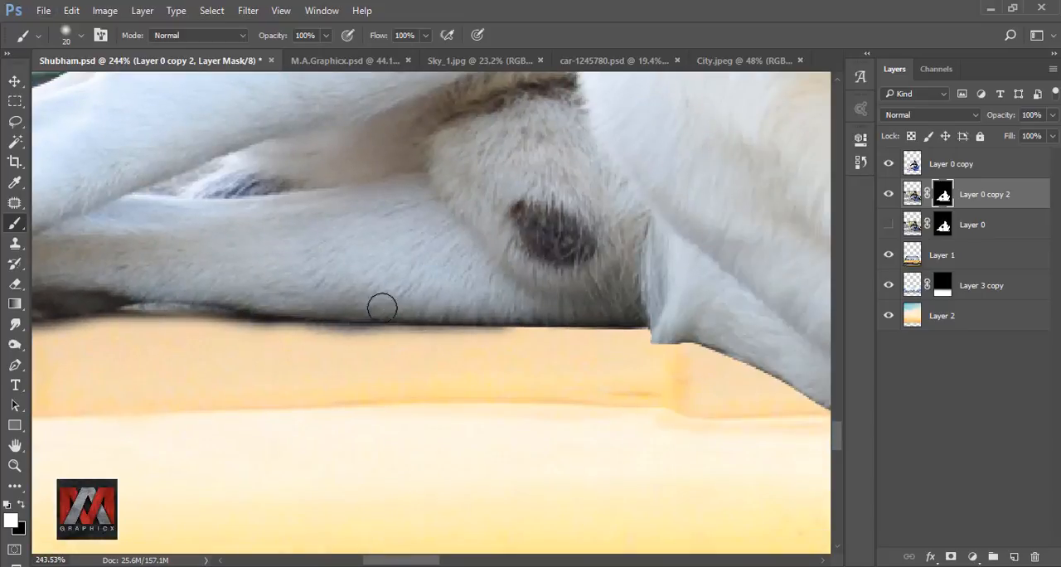
{"action": "mouse_move", "coordinate": [382, 306]}
{"action": "left_mouse_down"}
{"action": "mouse_move", "coordinate": [511, 317]}
{"action": "mouse_move", "coordinate": [330, 304]}
{"action": "left_mouse_up"}
{"action": "mouse_move", "coordinate": [259, 312]}
{"action": "left_mouse_down"}
{"action": "mouse_move", "coordinate": [538, 310]}
{"action": "mouse_move", "coordinate": [290, 323]}
{"action": "left_mouse_up"}
{"action": "mouse_move", "coordinate": [246, 325]}
{"action": "left_mouse_down"}
{"action": "mouse_move", "coordinate": [357, 296]}
{"action": "mouse_move", "coordinate": [177, 324]}
{"action": "mouse_move", "coordinate": [396, 366]}
{"action": "left_mouse_up"}
{"action": "mouse_move", "coordinate": [397, 366]}
{"action": "left_mouse_down"}
{"action": "mouse_move", "coordinate": [309, 352]}
{"action": "mouse_move", "coordinate": [446, 370]}
{"action": "left_mouse_up"}
{"action": "left_click_drag", "start_coordinate": [804, 331], "coordinate": [230, 299]}
{"action": "left_click_drag", "start_coordinate": [645, 306], "coordinate": [213, 284]}
{"action": "left_click_drag", "start_coordinate": [213, 284], "coordinate": [512, 382]}
{"action": "left_click_drag", "start_coordinate": [511, 382], "coordinate": [242, 312]}
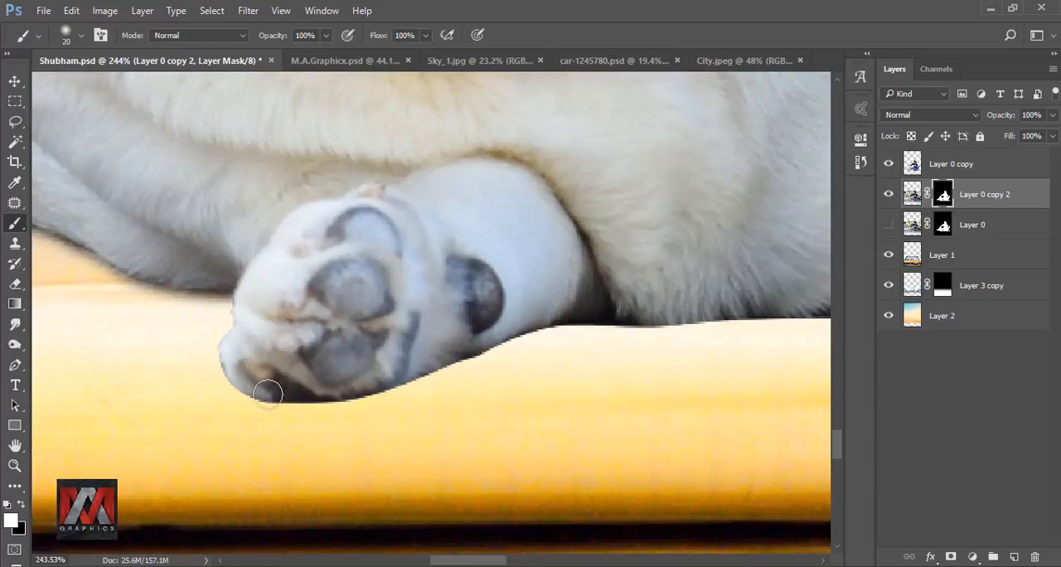
Step: Continue painting the mask white along the underside of the dog's front paws and chest to bring back their shadows
{"action": "mouse_move", "coordinate": [265, 390]}
{"action": "left_mouse_down"}
{"action": "mouse_move", "coordinate": [413, 377]}
{"action": "mouse_move", "coordinate": [651, 322]}
{"action": "mouse_move", "coordinate": [421, 389]}
{"action": "left_mouse_up"}
{"action": "mouse_move", "coordinate": [421, 396]}
{"action": "left_mouse_down"}
{"action": "mouse_move", "coordinate": [323, 398]}
{"action": "mouse_move", "coordinate": [357, 372]}
{"action": "mouse_move", "coordinate": [397, 416]}
{"action": "left_mouse_up"}
{"action": "key", "text": "x"}
{"action": "key", "text": "x"}
{"action": "mouse_move", "coordinate": [798, 327]}
{"action": "left_mouse_down"}
{"action": "mouse_move", "coordinate": [132, 345]}
{"action": "mouse_move", "coordinate": [526, 334]}
{"action": "mouse_move", "coordinate": [568, 344]}
{"action": "left_mouse_up"}
{"action": "left_click_drag", "start_coordinate": [569, 344], "coordinate": [296, 276]}
{"action": "mouse_move", "coordinate": [296, 276]}
{"action": "left_mouse_down"}
{"action": "mouse_move", "coordinate": [412, 359]}
{"action": "mouse_move", "coordinate": [601, 329]}
{"action": "left_mouse_up"}
{"action": "mouse_move", "coordinate": [601, 329]}
{"action": "left_mouse_down"}
{"action": "mouse_move", "coordinate": [258, 352]}
{"action": "mouse_move", "coordinate": [310, 391]}
{"action": "mouse_move", "coordinate": [615, 436]}
{"action": "left_mouse_up"}
{"action": "left_click_drag", "start_coordinate": [600, 402], "coordinate": [303, 292]}
Step: Enlarge the brush to 45 and paint the mask white beneath the man's sandals and jeans to reveal the ground shadow
{"action": "key", "text": "bracketright"}
{"action": "key", "text": "bracketright"}
{"action": "key", "text": "bracketright"}
{"action": "key", "text": "bracketright"}
{"action": "key", "text": "bracketright"}
{"action": "mouse_move", "coordinate": [306, 323]}
{"action": "left_mouse_down"}
{"action": "mouse_move", "coordinate": [348, 315]}
{"action": "mouse_move", "coordinate": [584, 353]}
{"action": "left_mouse_up"}
{"action": "left_click_drag", "start_coordinate": [646, 348], "coordinate": [364, 305]}
{"action": "mouse_move", "coordinate": [364, 305]}
{"action": "left_mouse_down"}
{"action": "mouse_move", "coordinate": [542, 348]}
{"action": "mouse_move", "coordinate": [540, 289]}
{"action": "left_mouse_up"}
{"action": "left_click_drag", "start_coordinate": [655, 311], "coordinate": [486, 311]}
{"action": "left_click_drag", "start_coordinate": [489, 299], "coordinate": [664, 333]}
{"action": "left_click_drag", "start_coordinate": [729, 344], "coordinate": [493, 299]}
{"action": "left_click_drag", "start_coordinate": [493, 307], "coordinate": [639, 306]}
{"action": "left_click_drag", "start_coordinate": [331, 290], "coordinate": [796, 336]}
{"action": "left_click_drag", "start_coordinate": [779, 357], "coordinate": [594, 341]}
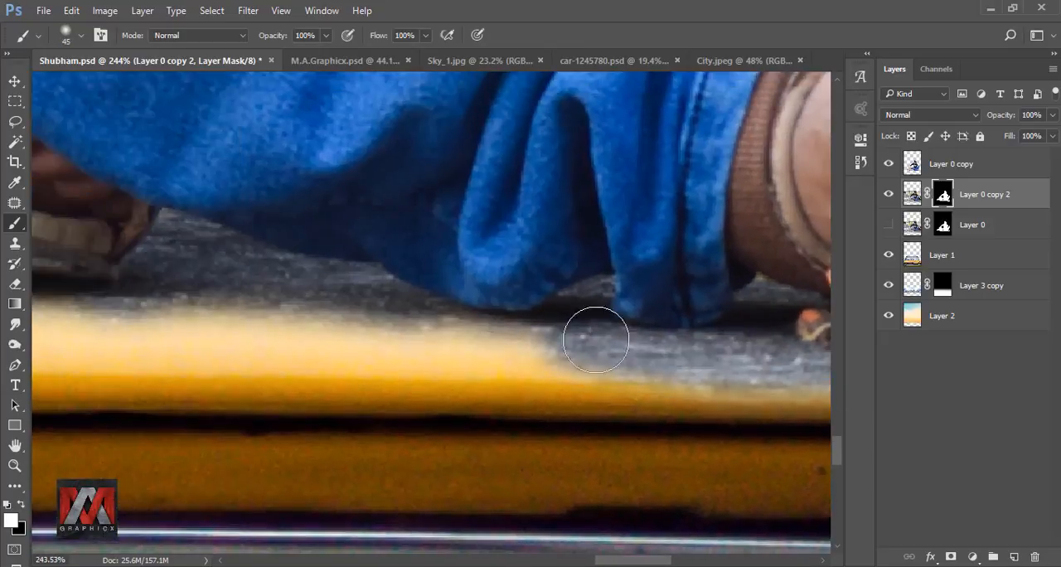
{"action": "left_click_drag", "start_coordinate": [166, 324], "coordinate": [771, 330]}
{"action": "left_click_drag", "start_coordinate": [746, 327], "coordinate": [237, 306]}
Step: Paint black on the mask, with brush opacity reduced to 66%, to blend away excess gray ground below the man and dog
{"action": "scroll", "coordinate": [337, 306], "scroll_direction": "down", "scroll_amount": 13}
{"action": "key", "text": "x"}
{"action": "mouse_move", "coordinate": [355, 343]}
{"action": "left_mouse_down"}
{"action": "mouse_move", "coordinate": [248, 367]}
{"action": "mouse_move", "coordinate": [161, 365]}
{"action": "left_mouse_up"}
{"action": "scroll", "coordinate": [256, 333], "scroll_direction": "up", "scroll_amount": 4}
{"action": "key", "text": "bracketright"}
{"action": "key", "text": "bracketright"}
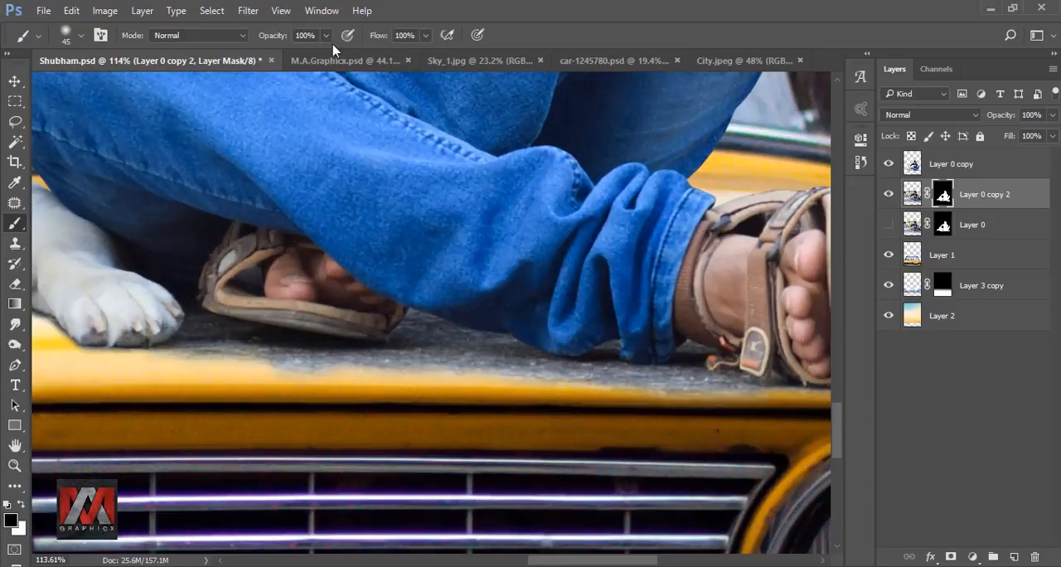
{"action": "left_click_drag", "start_coordinate": [327, 36], "coordinate": [305, 55]}
{"action": "mouse_move", "coordinate": [209, 378]}
{"action": "left_mouse_down"}
{"action": "mouse_move", "coordinate": [299, 427]}
{"action": "mouse_move", "coordinate": [436, 375]}
{"action": "mouse_move", "coordinate": [434, 321]}
{"action": "mouse_move", "coordinate": [352, 368]}
{"action": "mouse_move", "coordinate": [442, 357]}
{"action": "left_mouse_up"}
{"action": "key", "text": "bracketleft"}
{"action": "left_click_drag", "start_coordinate": [737, 409], "coordinate": [463, 386]}
{"action": "mouse_move", "coordinate": [604, 380]}
{"action": "left_mouse_down"}
{"action": "mouse_move", "coordinate": [208, 364]}
{"action": "mouse_move", "coordinate": [677, 383]}
{"action": "left_mouse_up"}
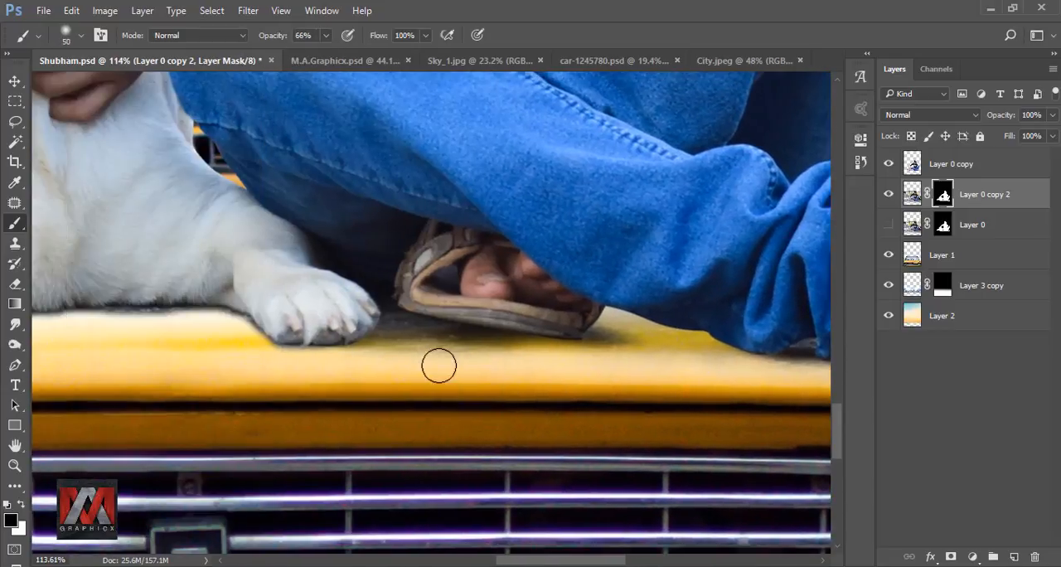
{"action": "left_click_drag", "start_coordinate": [439, 365], "coordinate": [268, 367]}
{"action": "key", "text": "ctrl+minus"}
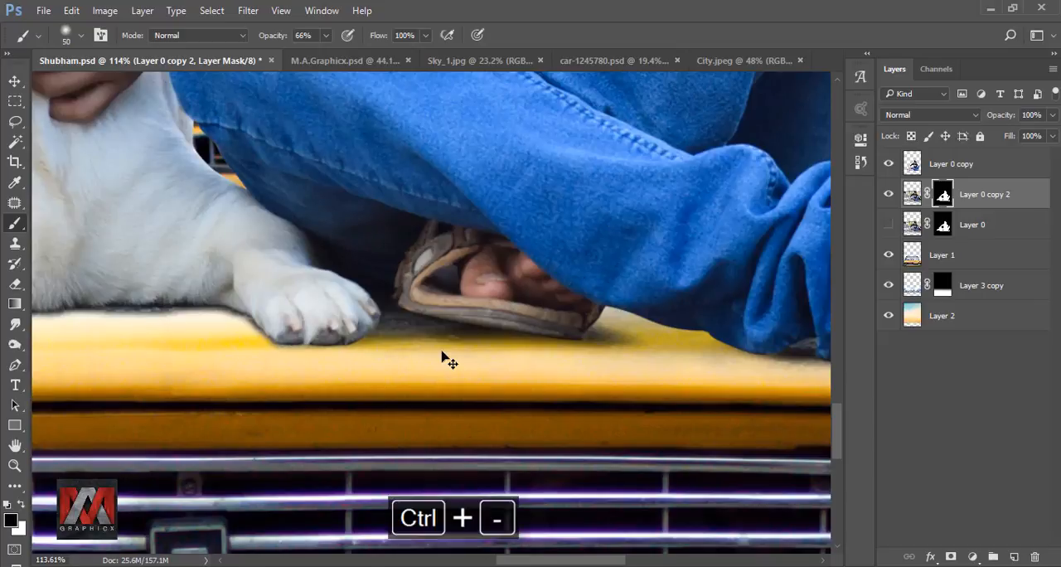
{"action": "key", "text": "ctrl+0"}
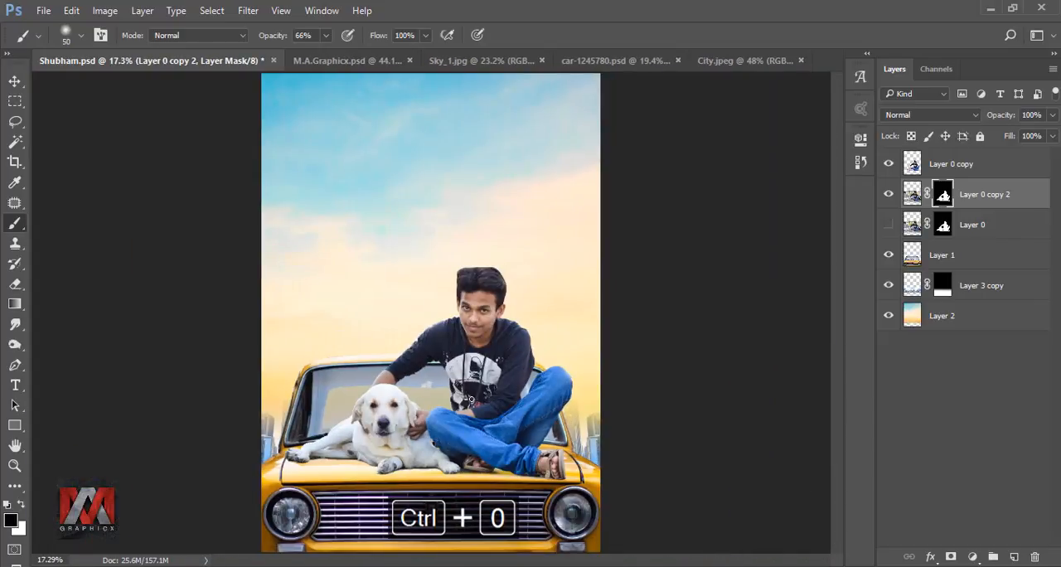
Step: Duplicate the color-graded man-and-dog layer
{"action": "left_click", "coordinate": [912, 195]}
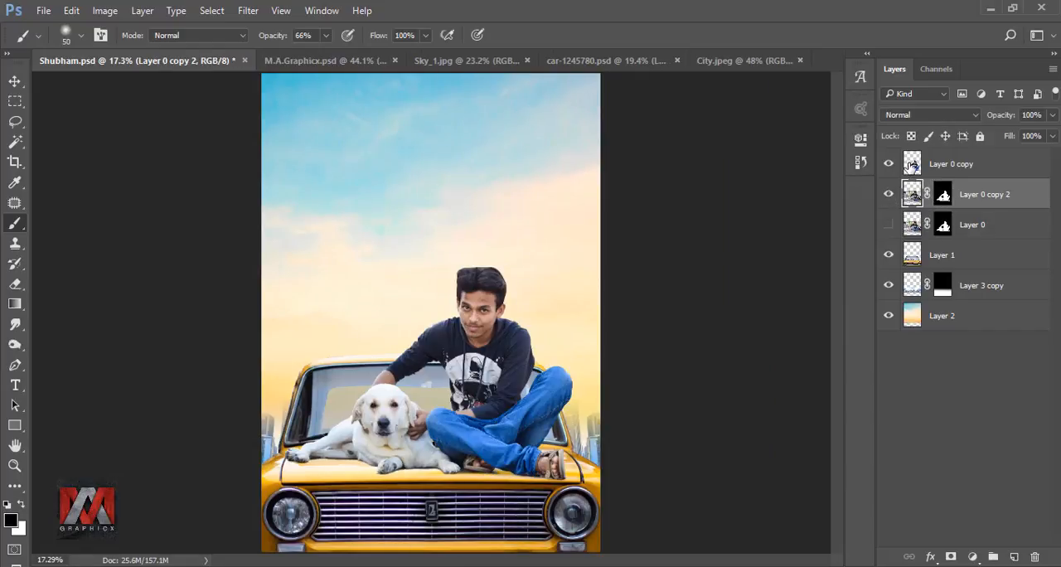
{"action": "left_click", "coordinate": [912, 166]}
{"action": "key", "text": "ctrl+j"}
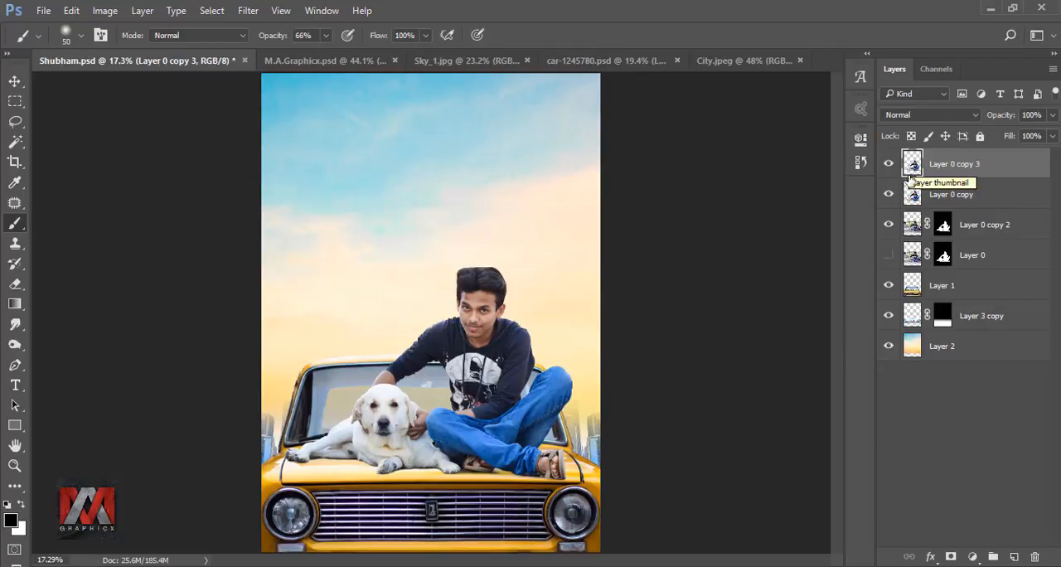
Step: Transform the lower color-graded copy into an upside-down reflection below the subjects, about -43% high with a horizontal skew of -9.33
{"action": "left_click", "coordinate": [911, 193]}
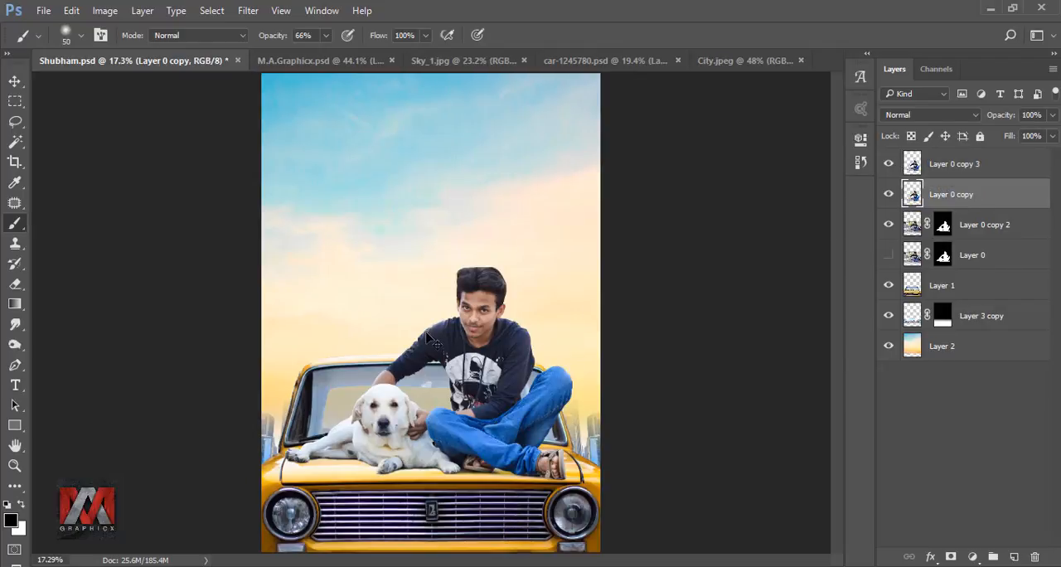
{"action": "key", "text": "ctrl+t"}
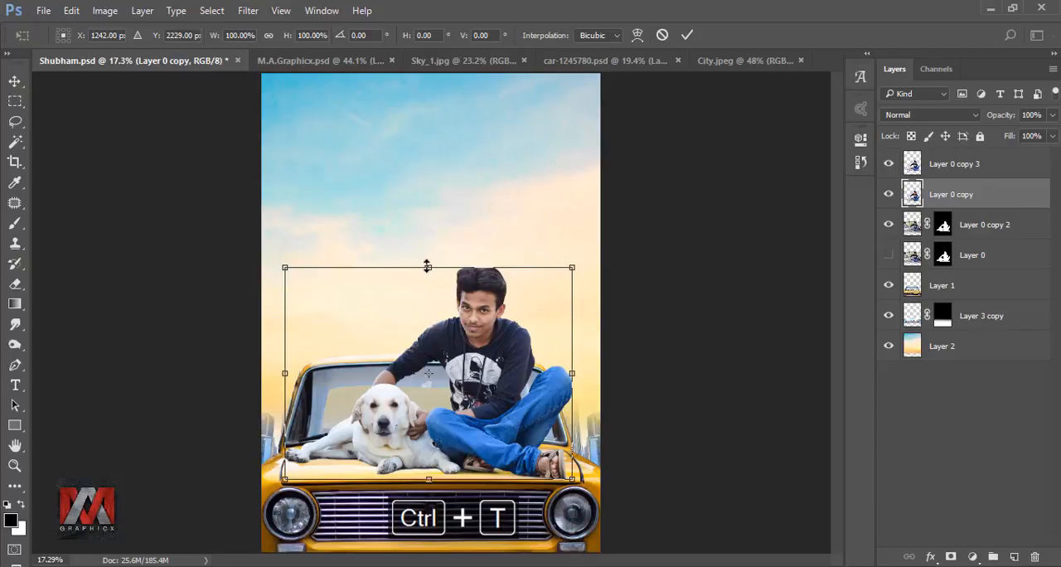
{"action": "left_click_drag", "start_coordinate": [429, 265], "coordinate": [419, 554]}
{"action": "left_click_drag", "start_coordinate": [428, 484], "coordinate": [430, 467]}
{"action": "scroll", "coordinate": [344, 495], "scroll_direction": "up", "scroll_amount": 8}
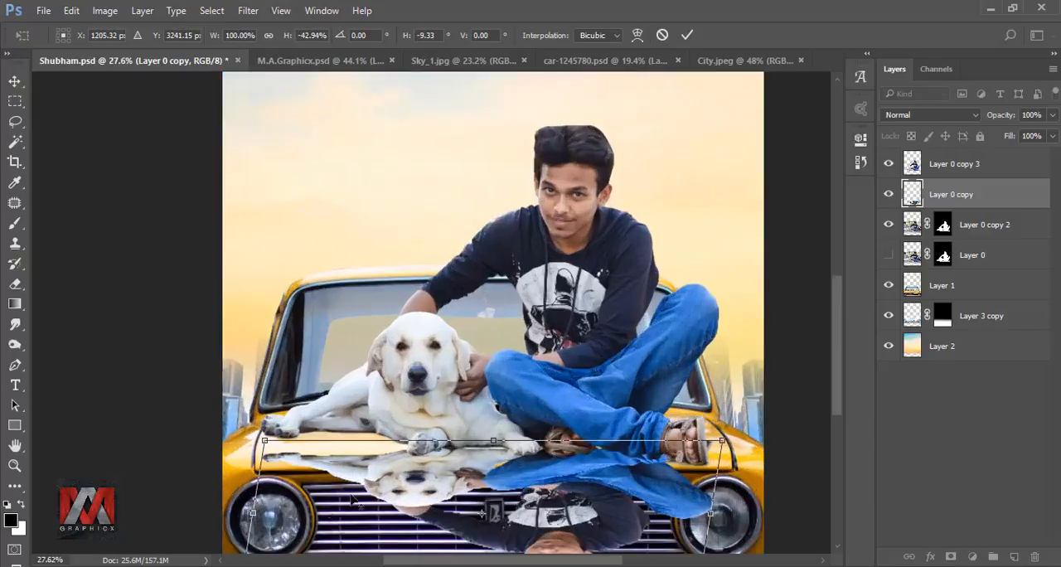
Step: Switch the transform to Warp and move the reflection's upper corners to meet the dog's hind paws and the man's sandals
{"action": "left_click", "coordinate": [638, 35]}
{"action": "left_click_drag", "start_coordinate": [171, 386], "coordinate": [176, 331]}
{"action": "left_click_drag", "start_coordinate": [498, 387], "coordinate": [453, 265]}
{"action": "left_click_drag", "start_coordinate": [707, 426], "coordinate": [262, 321]}
{"action": "left_click_drag", "start_coordinate": [375, 282], "coordinate": [378, 313]}
{"action": "left_click_drag", "start_coordinate": [702, 280], "coordinate": [687, 330]}
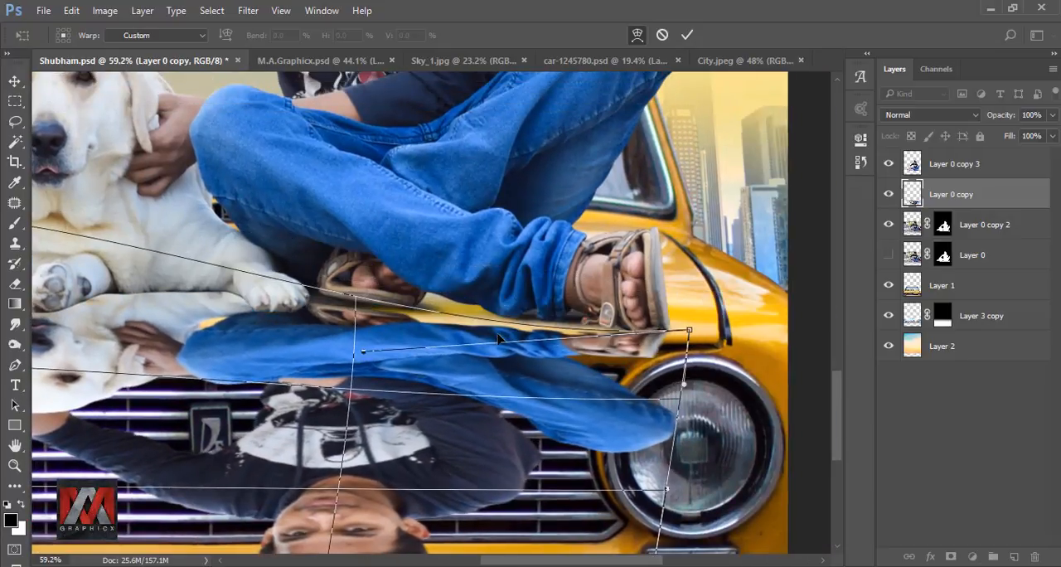
Step: Refine the warp so the reflection's upper edge follows the dog and legs, bend its lower edge downward, and apply the transform
{"action": "left_click_drag", "start_coordinate": [364, 363], "coordinate": [384, 329]}
{"action": "left_click_drag", "start_coordinate": [300, 333], "coordinate": [611, 374]}
{"action": "left_click_drag", "start_coordinate": [312, 200], "coordinate": [312, 220]}
{"action": "left_click_drag", "start_coordinate": [282, 241], "coordinate": [572, 258]}
{"action": "left_click_drag", "start_coordinate": [286, 316], "coordinate": [289, 310]}
{"action": "scroll", "coordinate": [381, 292], "scroll_direction": "down", "scroll_amount": 6}
{"action": "left_click_drag", "start_coordinate": [379, 292], "coordinate": [356, 241]}
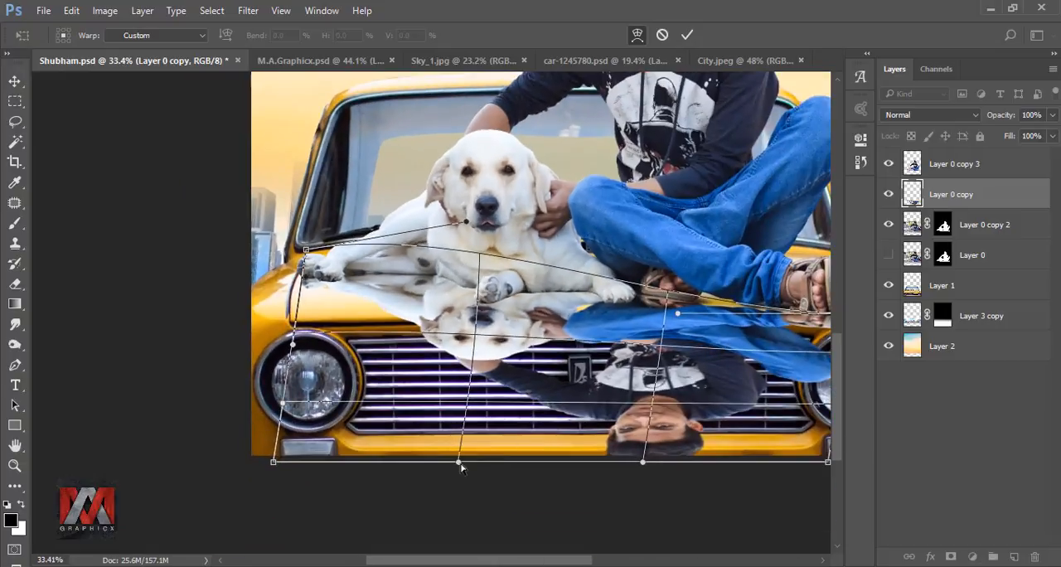
{"action": "left_click_drag", "start_coordinate": [459, 462], "coordinate": [467, 519]}
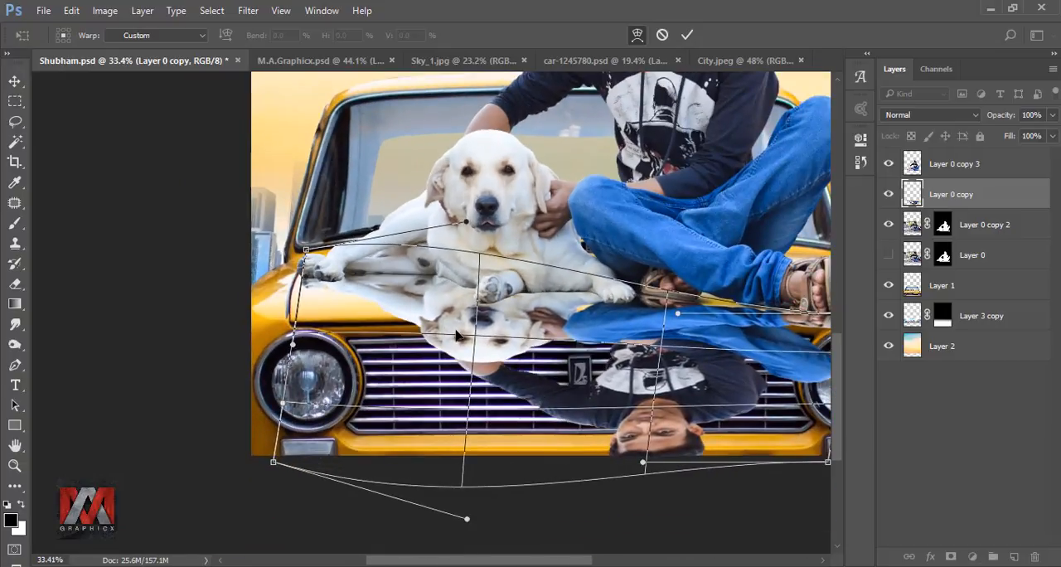
{"action": "left_click", "coordinate": [687, 35]}
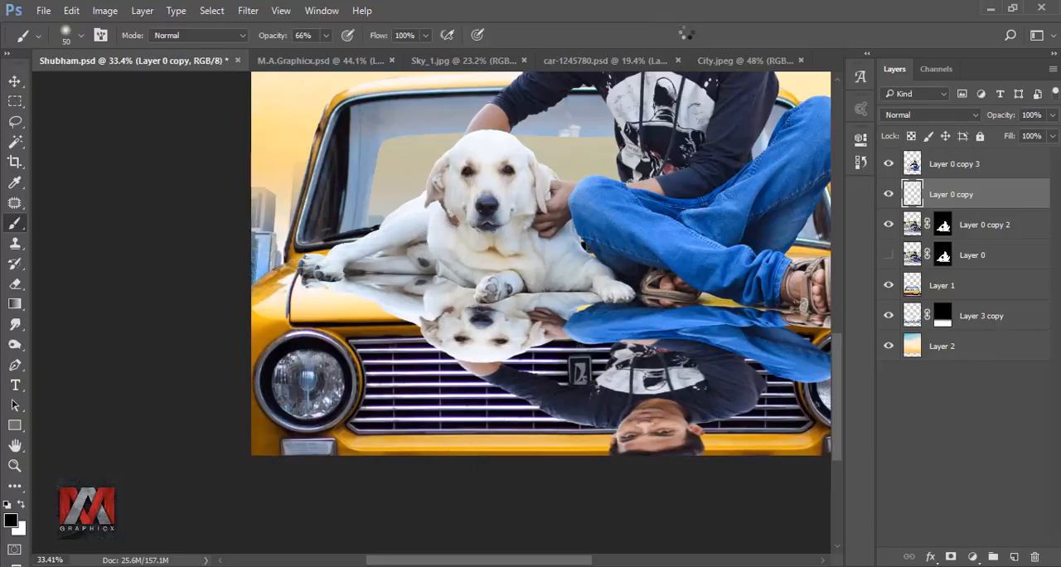
{"action": "key", "text": "ctrl+0"}
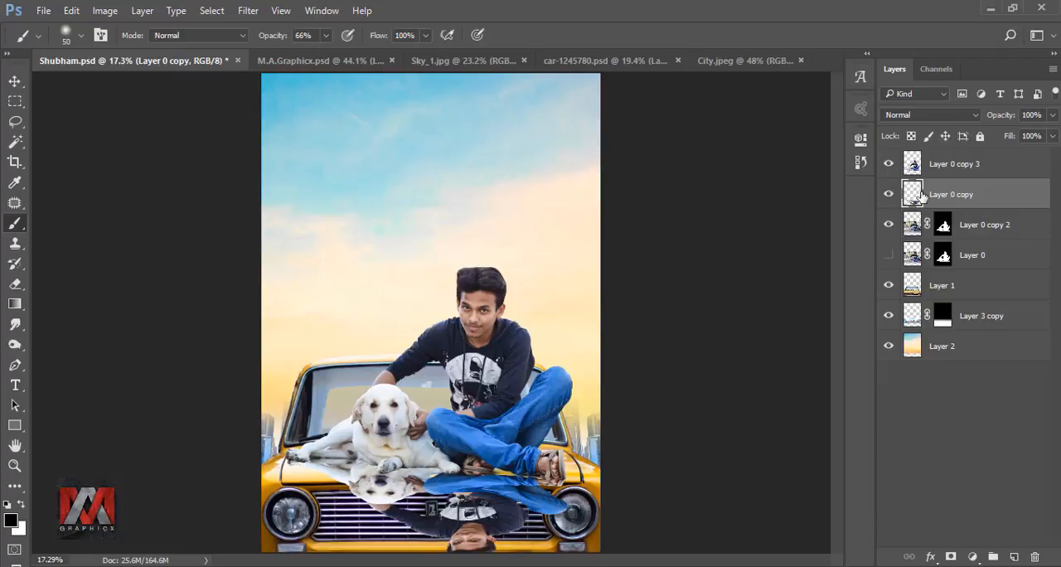
Step: Lower the reflection layer's opacity to 33% and add a layer mask to it
{"action": "left_click", "coordinate": [1052, 116]}
{"action": "left_click_drag", "start_coordinate": [1053, 135], "coordinate": [1002, 137]}
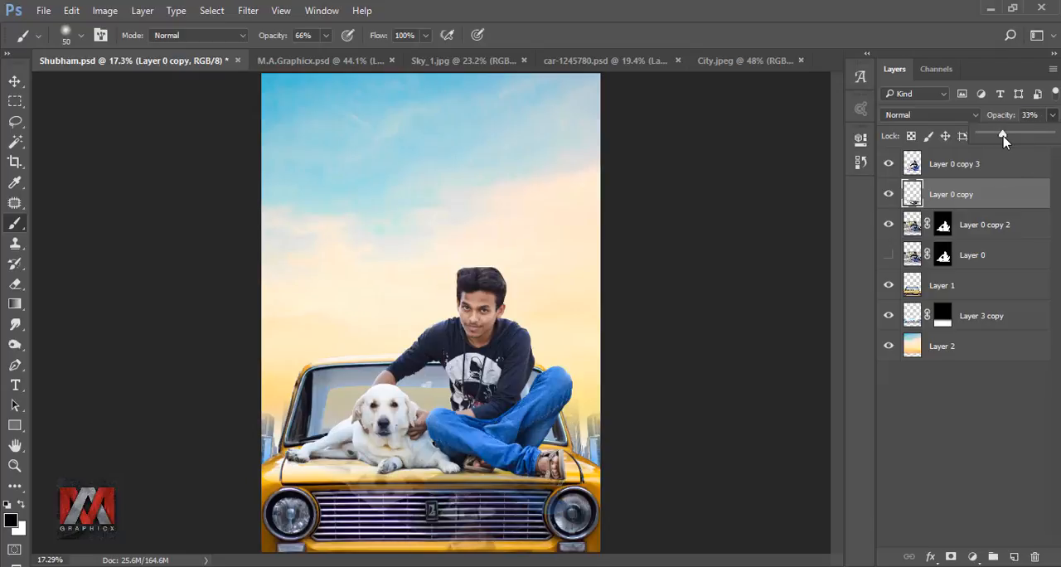
{"action": "left_click", "coordinate": [912, 194]}
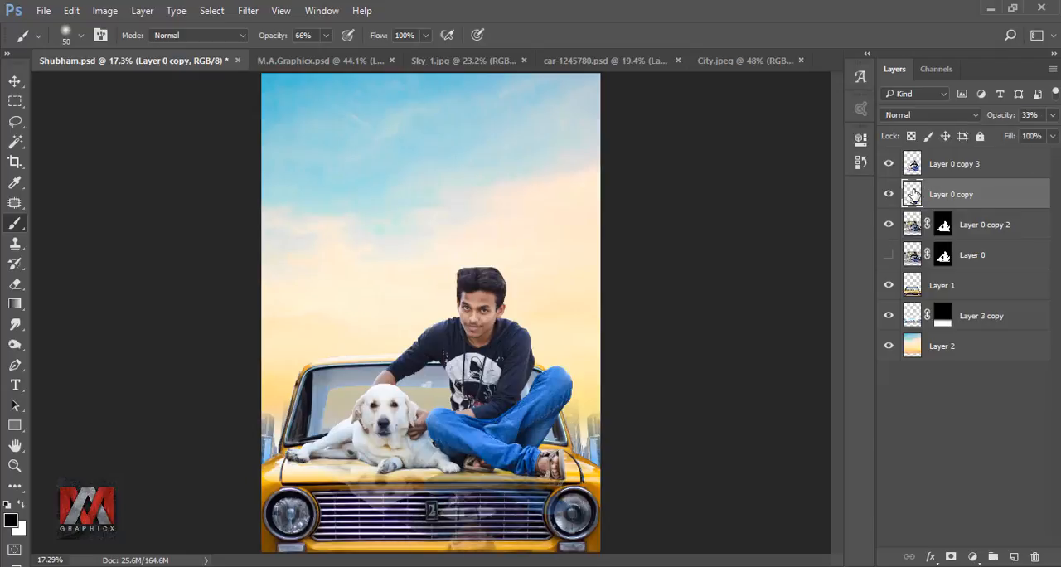
{"action": "left_click", "coordinate": [952, 557]}
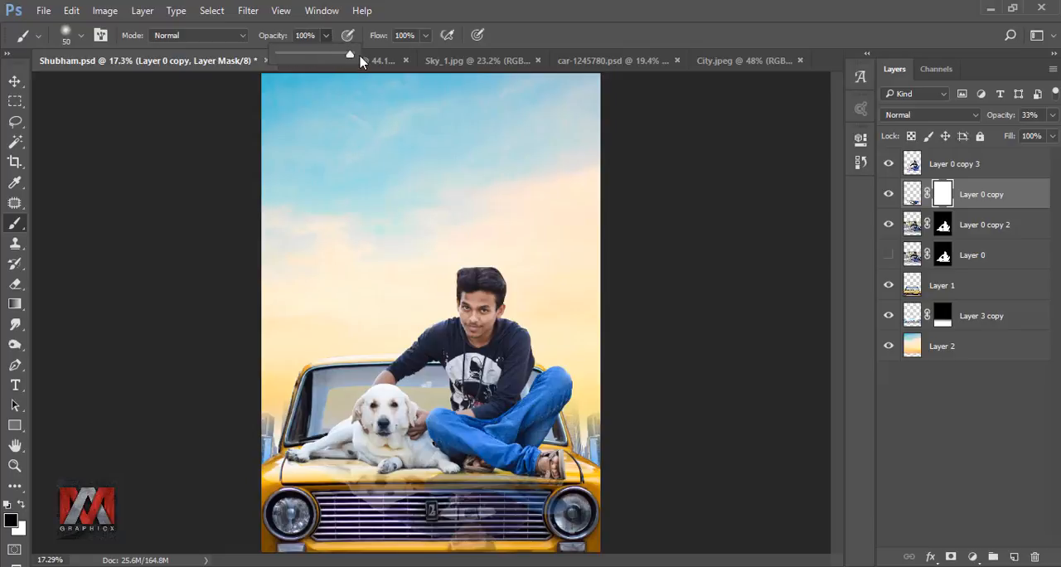
Step: Enlarge the black brush and mask out the reflection spilling onto the lower part of the car front
{"action": "left_click", "coordinate": [559, 36]}
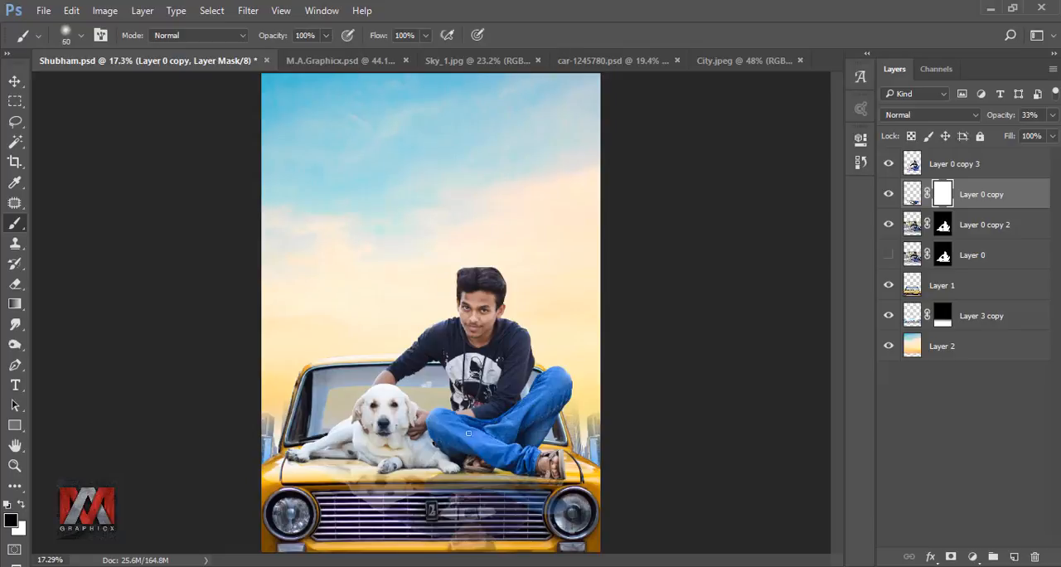
{"action": "key", "text": "bracketright"}
{"action": "key", "text": "bracketright"}
{"action": "key", "text": "bracketright"}
{"action": "mouse_move", "coordinate": [592, 527]}
{"action": "left_mouse_down"}
{"action": "mouse_move", "coordinate": [509, 536]}
{"action": "mouse_move", "coordinate": [601, 541]}
{"action": "mouse_move", "coordinate": [535, 520]}
{"action": "left_mouse_up"}
Step: Refine the reflection layer's mask over the car's grille and headlight with the black brush enlarged to 400 px
{"action": "scroll", "coordinate": [523, 520], "scroll_direction": "up", "scroll_amount": 2}
{"action": "scroll", "coordinate": [523, 521], "scroll_direction": "up", "scroll_amount": 3}
{"action": "key", "text": "bracketleft"}
{"action": "key", "text": "bracketleft"}
{"action": "key", "text": "bracketleft"}
{"action": "key", "text": "bracketleft"}
{"action": "key", "text": "bracketleft"}
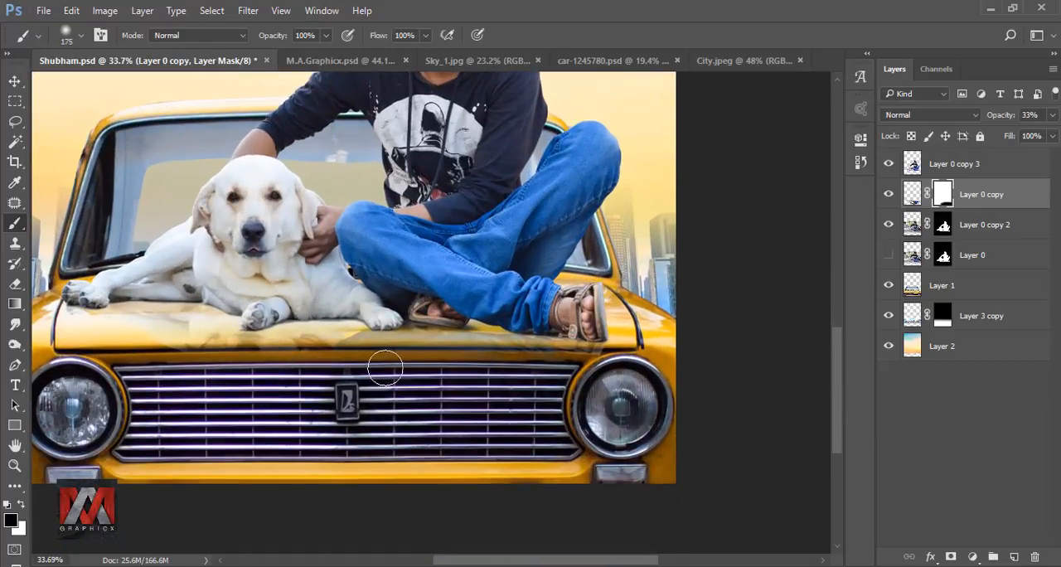
{"action": "key", "text": "bracketright"}
{"action": "key", "text": "bracketright"}
{"action": "key", "text": "bracketright"}
{"action": "key", "text": "bracketright"}
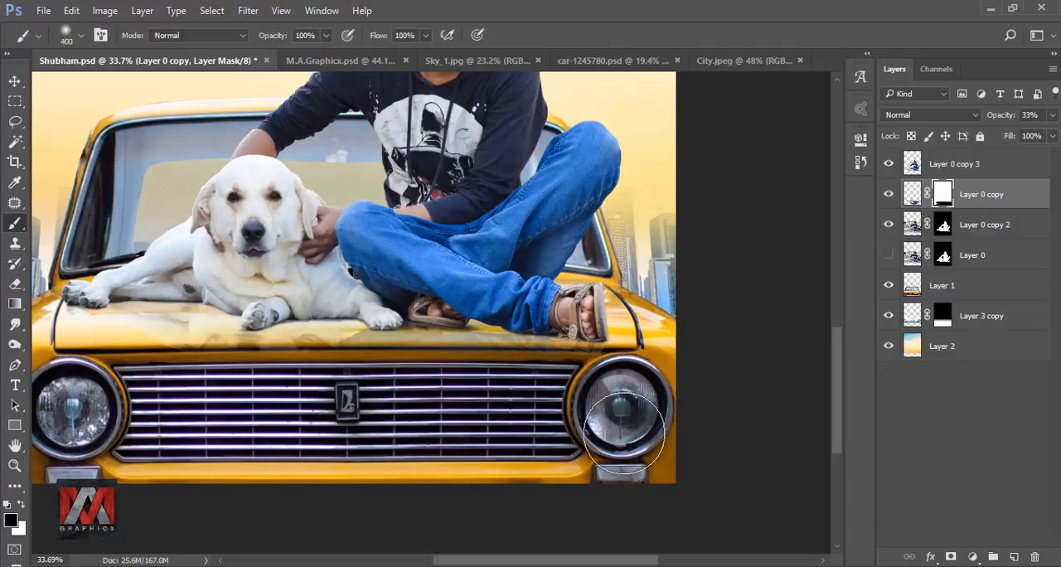
{"action": "key", "text": "ctrl+minus"}
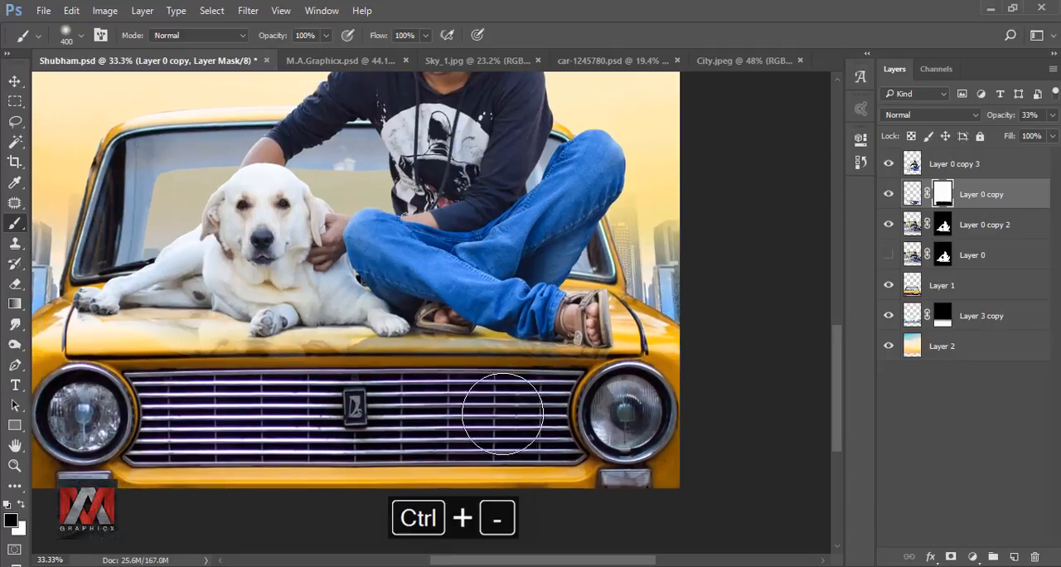
{"action": "key", "text": "ctrl+0"}
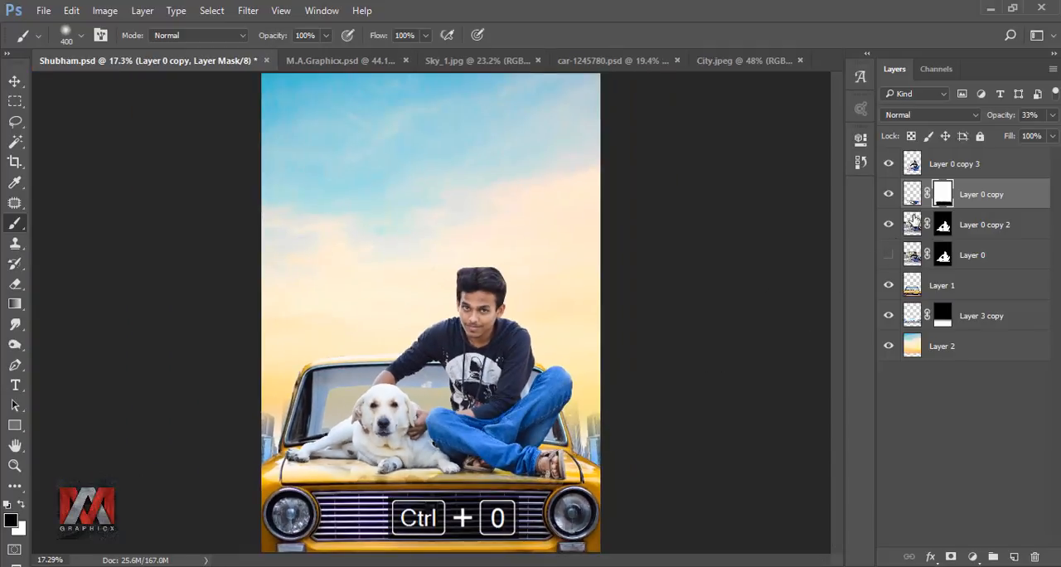
Step: Lower the reflection layer's opacity to 22% and toggle its visibility to compare the result
{"action": "left_click", "coordinate": [910, 196]}
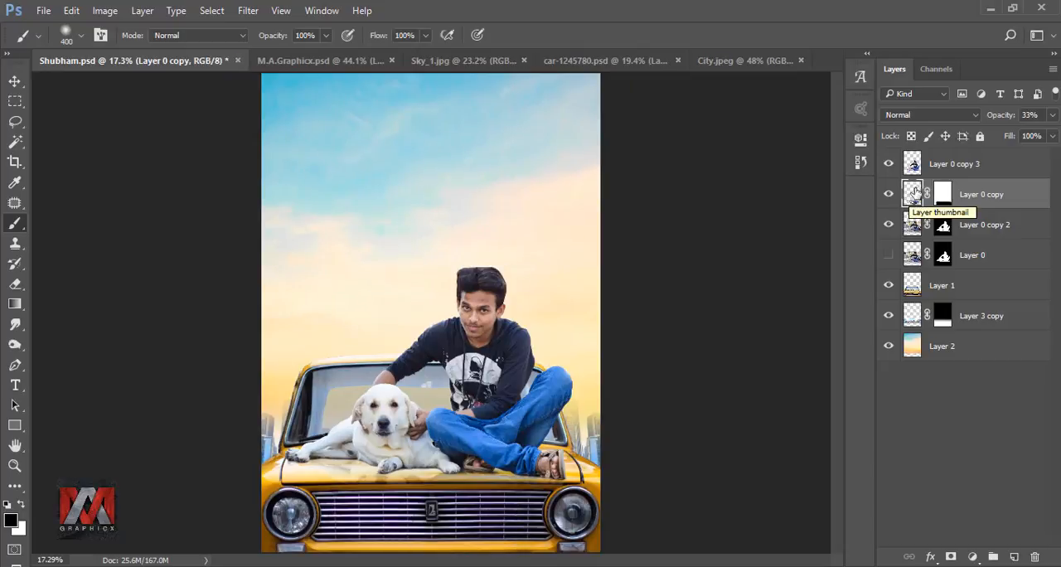
{"action": "left_click", "coordinate": [1052, 114]}
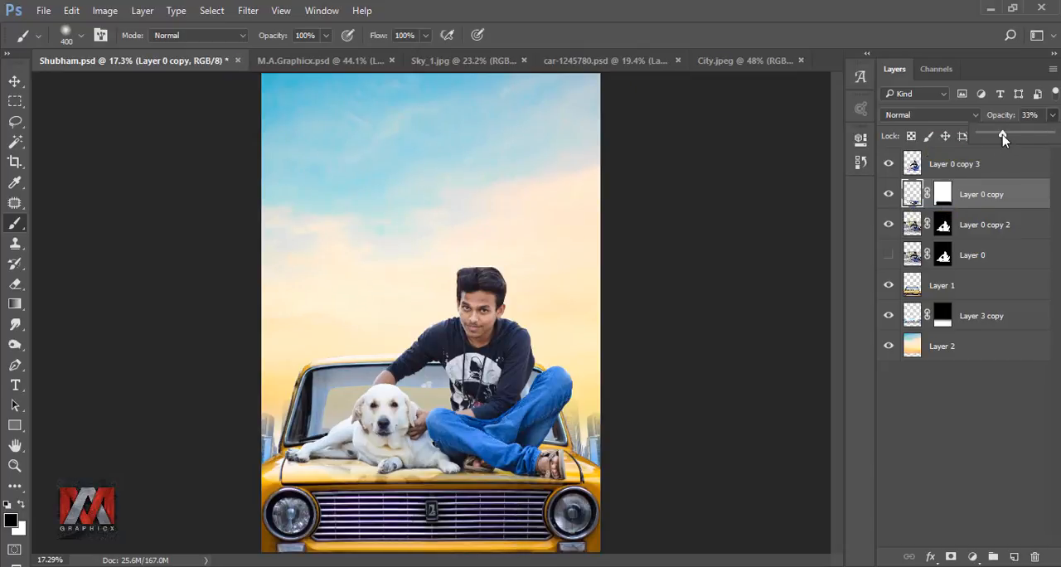
{"action": "left_click_drag", "start_coordinate": [1003, 137], "coordinate": [994, 138]}
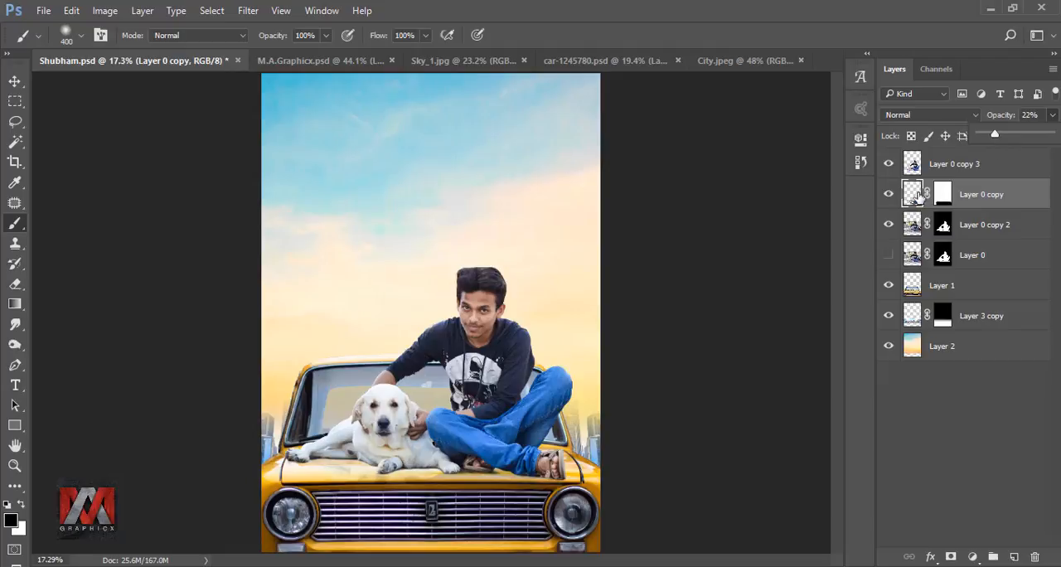
{"action": "left_click", "coordinate": [911, 195]}
{"action": "left_click", "coordinate": [890, 196]}
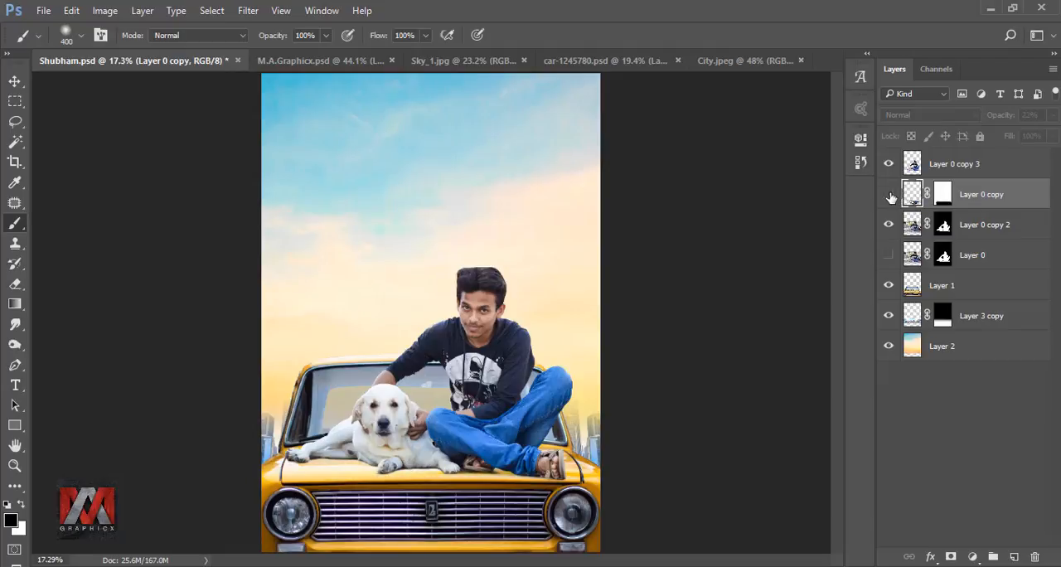
{"action": "left_click", "coordinate": [889, 195]}
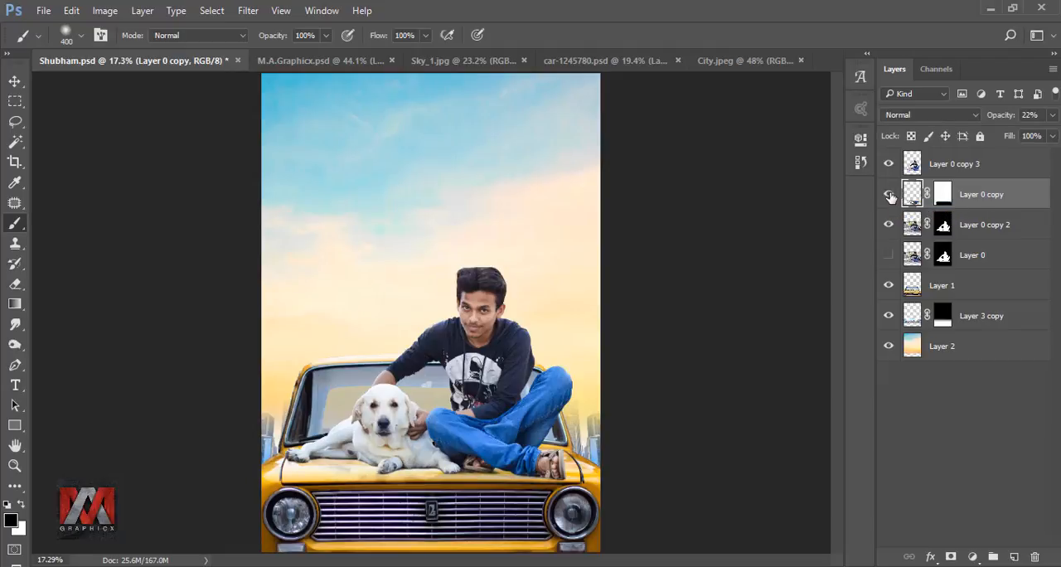
Step: Add a new layer above Layer 0 copy 2 and paint one soft black 400 px spot in the sky
{"action": "left_click", "coordinate": [913, 225]}
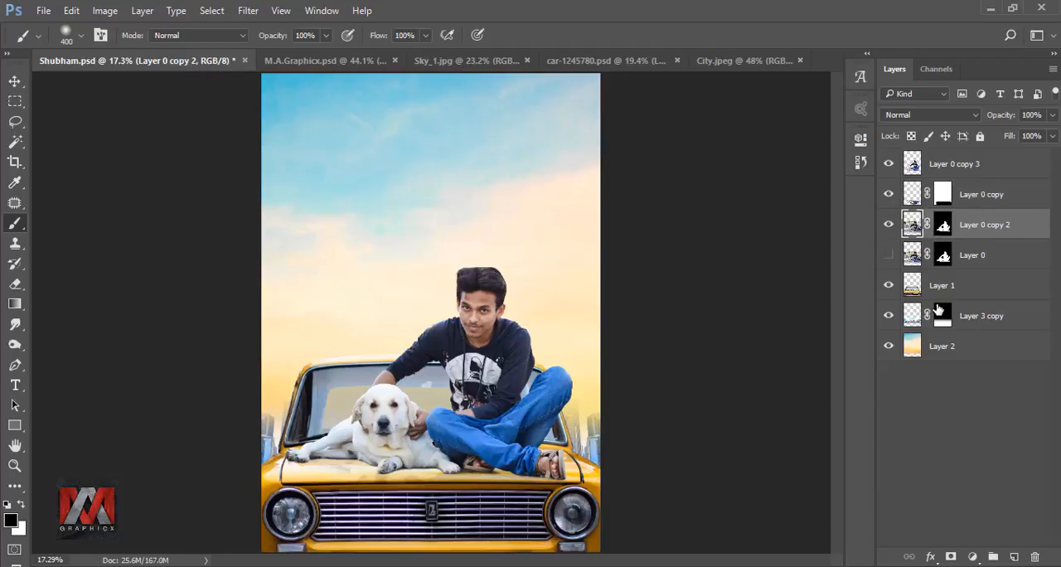
{"action": "left_click", "coordinate": [1012, 557]}
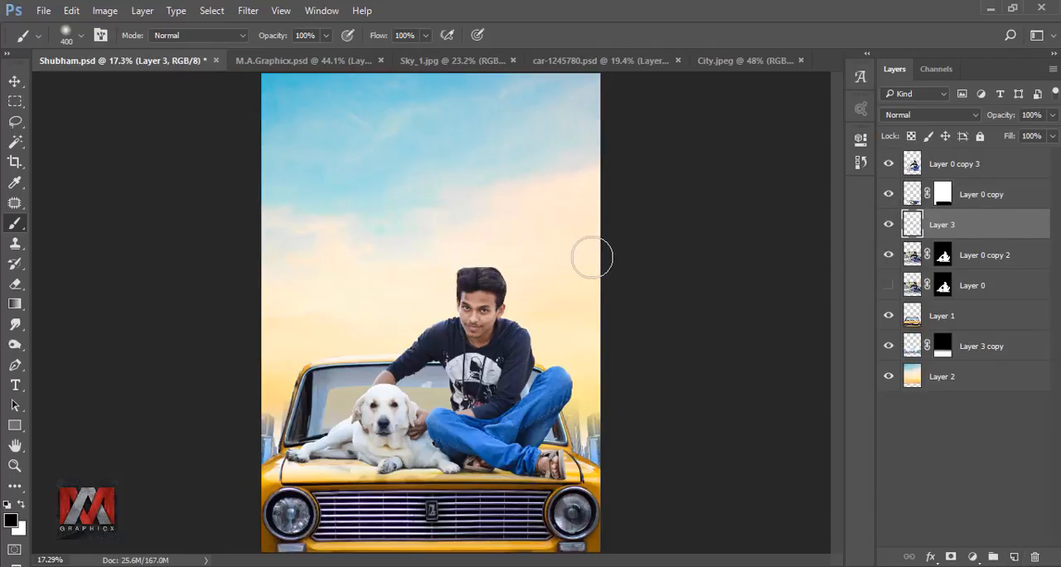
{"action": "left_click", "coordinate": [472, 175]}
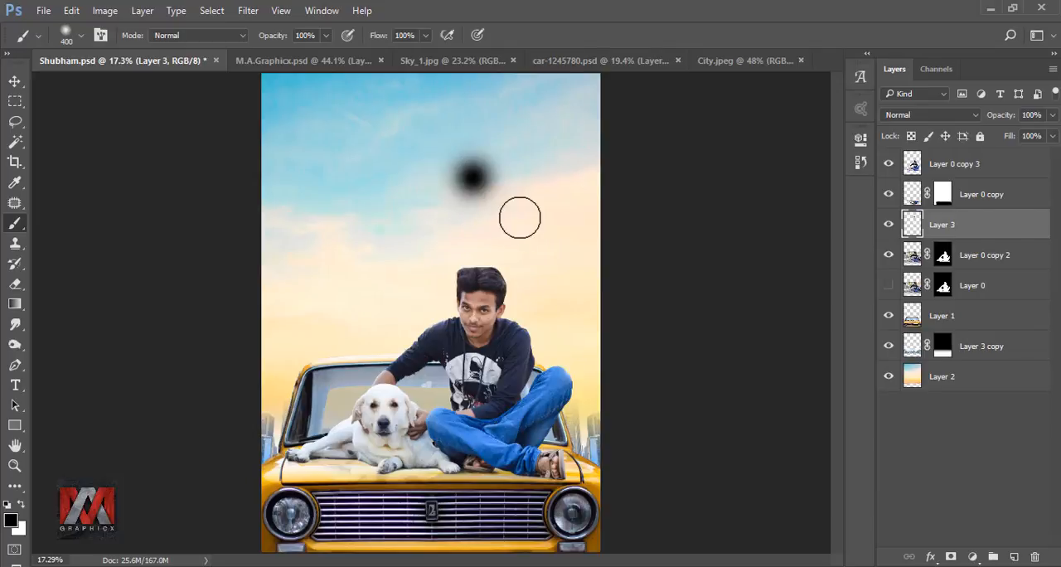
Step: Transform the black spot to about 187% width and 47% height as a flat shadow beneath the man's crossed legs
{"action": "key", "text": "ctrl+t"}
{"action": "left_click_drag", "start_coordinate": [514, 214], "coordinate": [526, 460]}
{"action": "scroll", "coordinate": [528, 495], "scroll_direction": "up", "scroll_amount": 3}
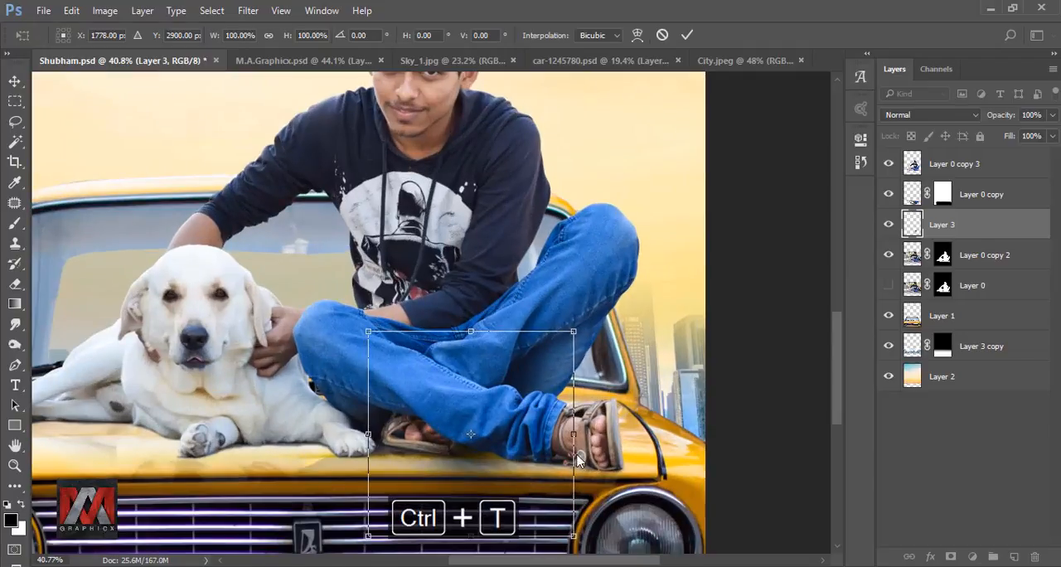
{"action": "left_click_drag", "start_coordinate": [574, 433], "coordinate": [671, 432]}
{"action": "left_click_drag", "start_coordinate": [478, 534], "coordinate": [479, 429]}
{"action": "left_click_drag", "start_coordinate": [515, 365], "coordinate": [508, 432]}
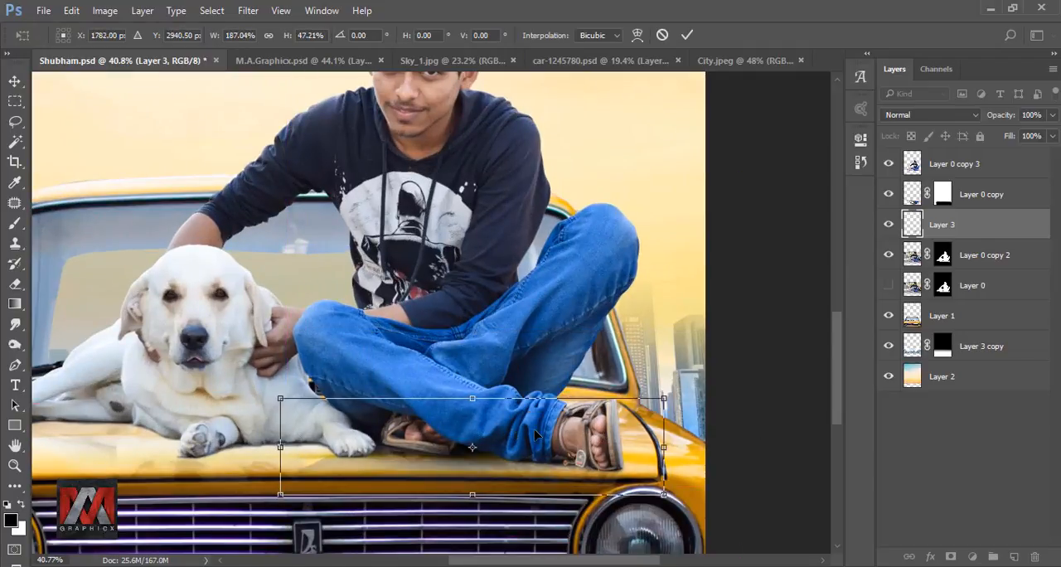
{"action": "left_click", "coordinate": [687, 35]}
{"action": "key", "text": "b"}
{"action": "key", "text": "ctrl+0"}
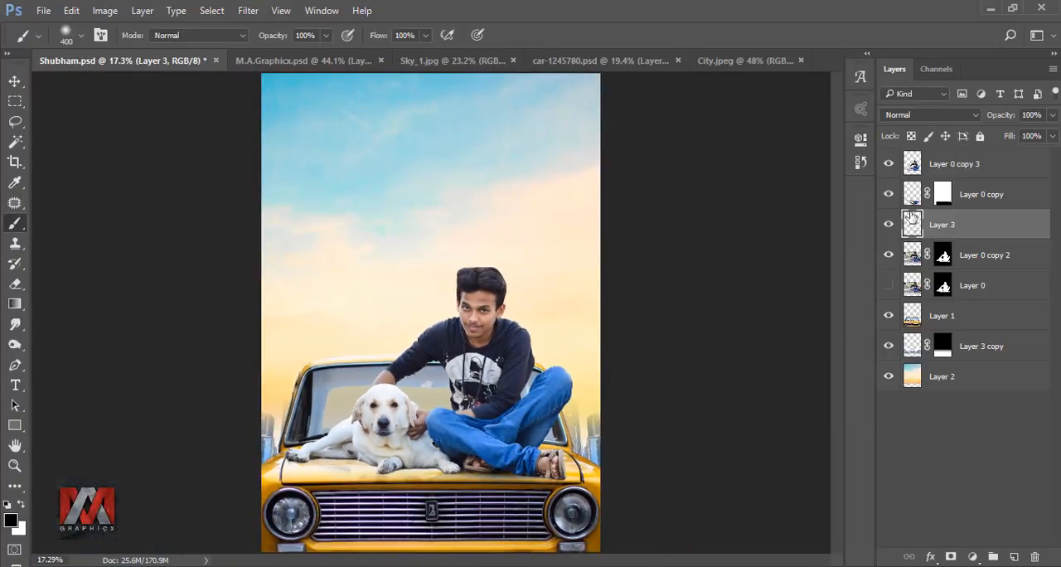
Step: Trace a closed Pen path around the upper part of the man's hair on Layer 0 copy 3
{"action": "left_click", "coordinate": [912, 164]}
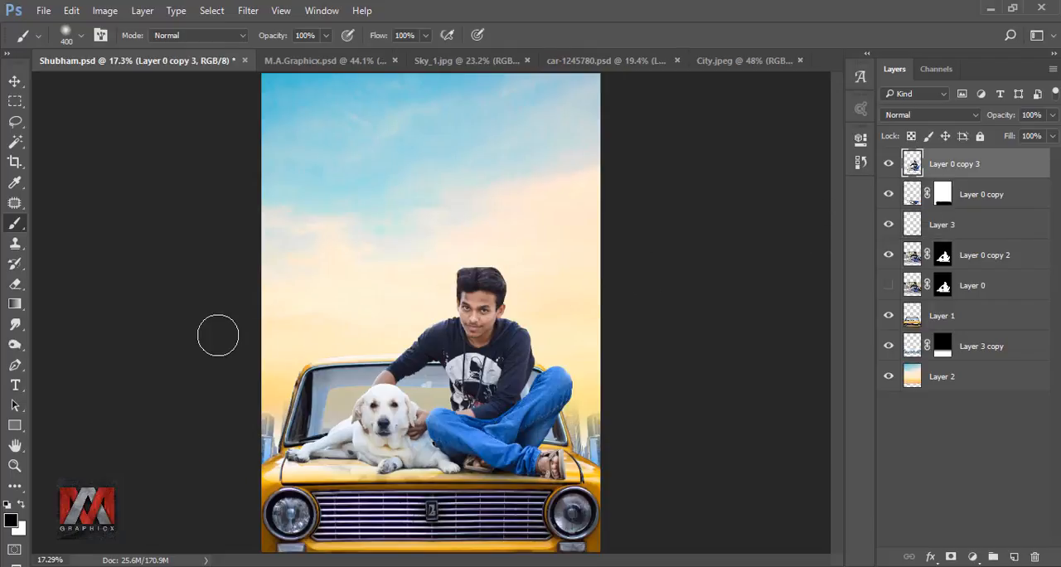
{"action": "left_click", "coordinate": [15, 364]}
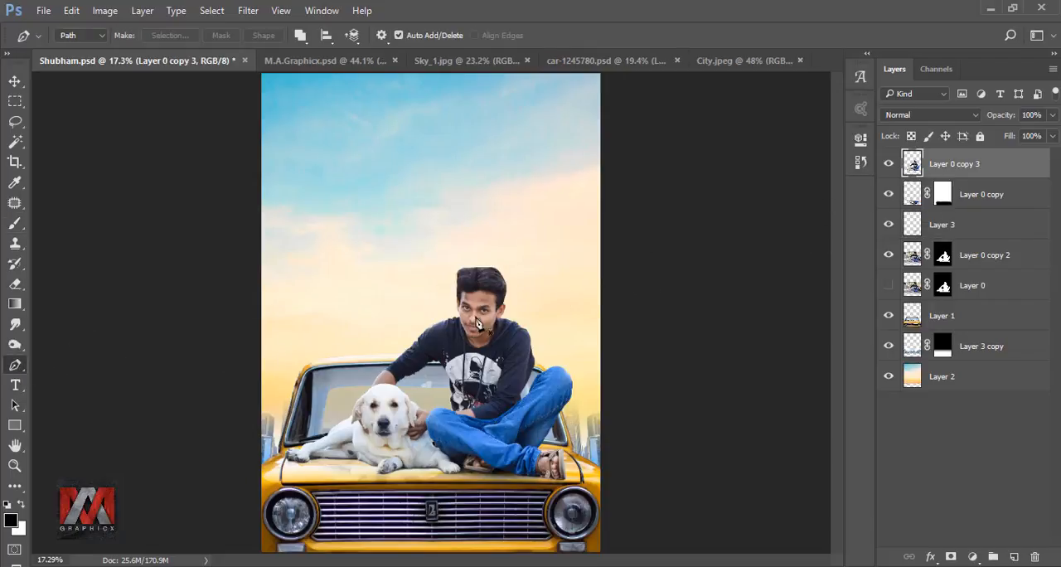
{"action": "scroll", "coordinate": [485, 266], "scroll_direction": "up", "scroll_amount": 6}
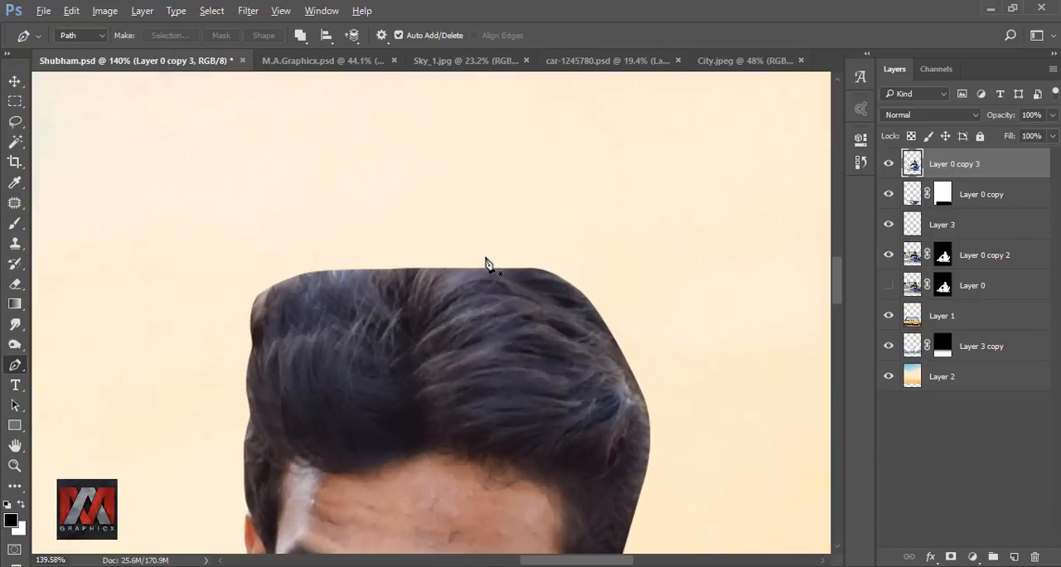
{"action": "scroll", "coordinate": [486, 264], "scroll_direction": "up", "scroll_amount": 2}
{"action": "left_click_drag", "start_coordinate": [344, 206], "coordinate": [388, 196]}
{"action": "left_click_drag", "start_coordinate": [213, 248], "coordinate": [211, 260]}
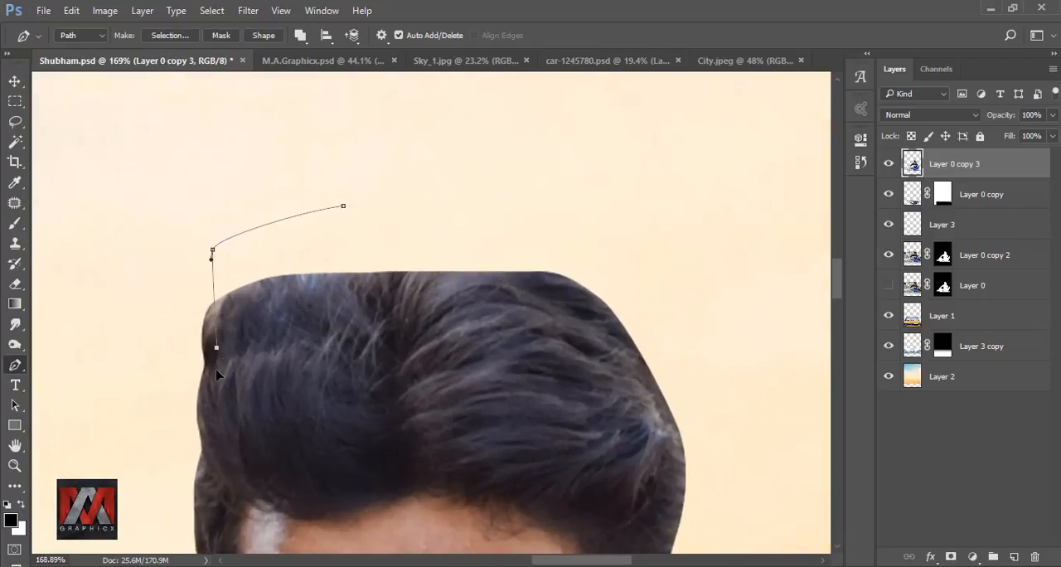
{"action": "left_click_drag", "start_coordinate": [390, 434], "coordinate": [447, 437]}
{"action": "left_click_drag", "start_coordinate": [515, 435], "coordinate": [549, 434]}
{"action": "left_click", "coordinate": [631, 403]}
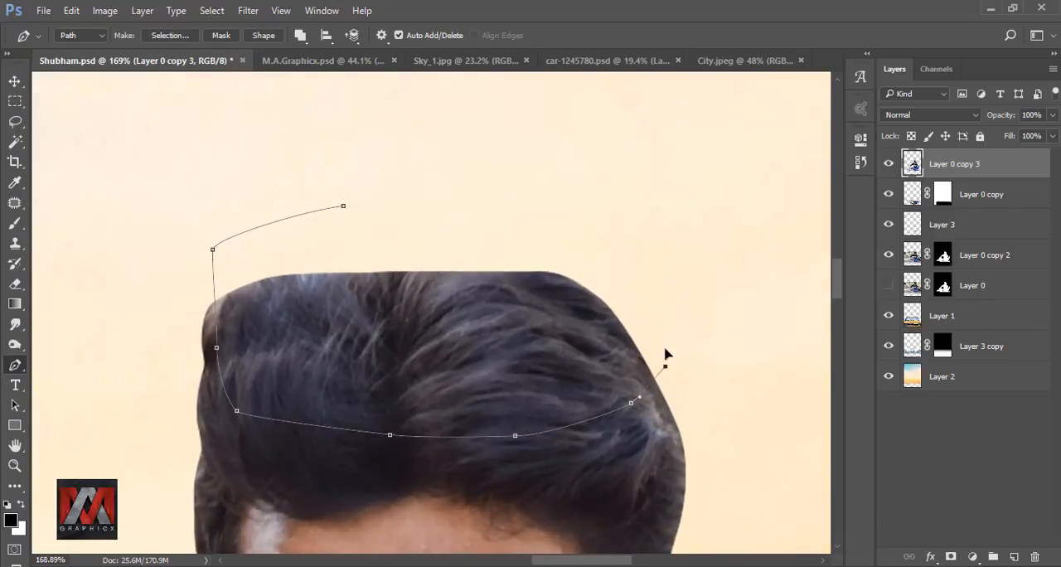
{"action": "left_click_drag", "start_coordinate": [665, 366], "coordinate": [664, 342]}
{"action": "left_click_drag", "start_coordinate": [628, 260], "coordinate": [605, 247]}
{"action": "left_click", "coordinate": [344, 207]}
Step: Convert the hair path to a selection and copy the selected hair onto a new layer
{"action": "right_click", "coordinate": [360, 211]}
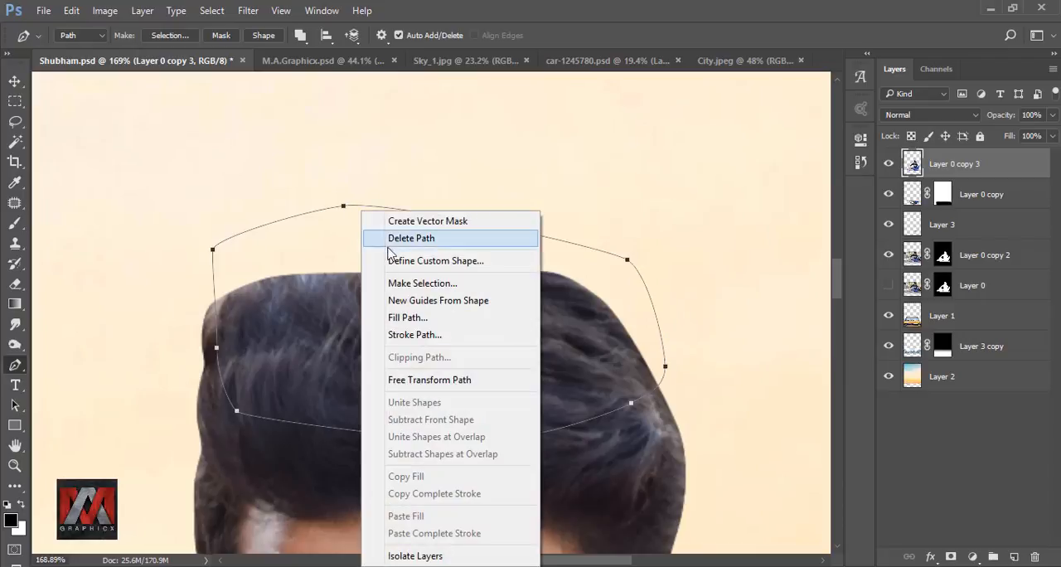
{"action": "left_click", "coordinate": [359, 276]}
{"action": "left_click", "coordinate": [618, 162]}
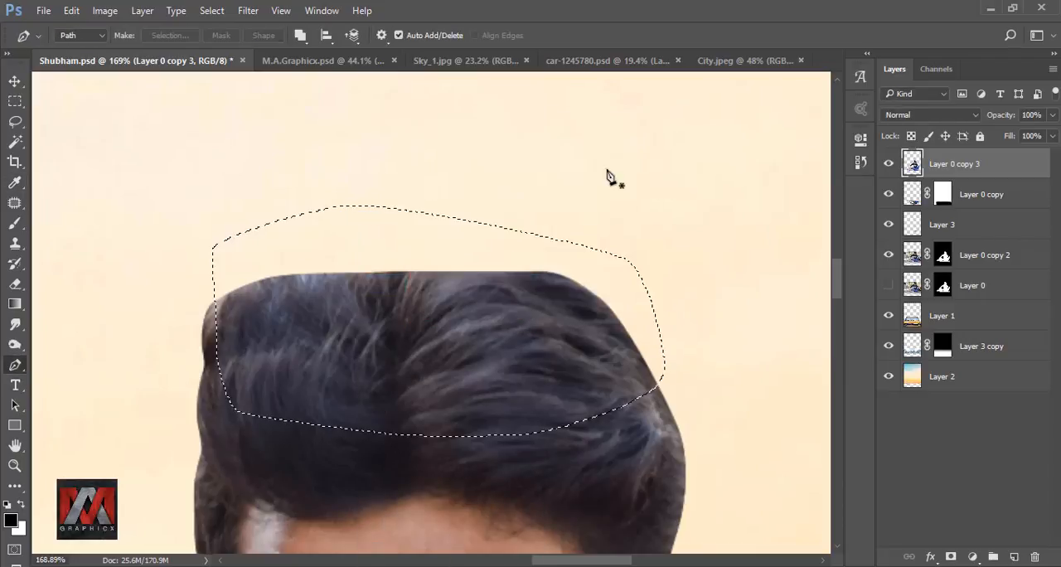
{"action": "key", "text": "ctrl+j"}
Step: Raise the copied hair above the original hairline, narrow it to about 92% width, and apply the transform
{"action": "key", "text": "ctrl+t"}
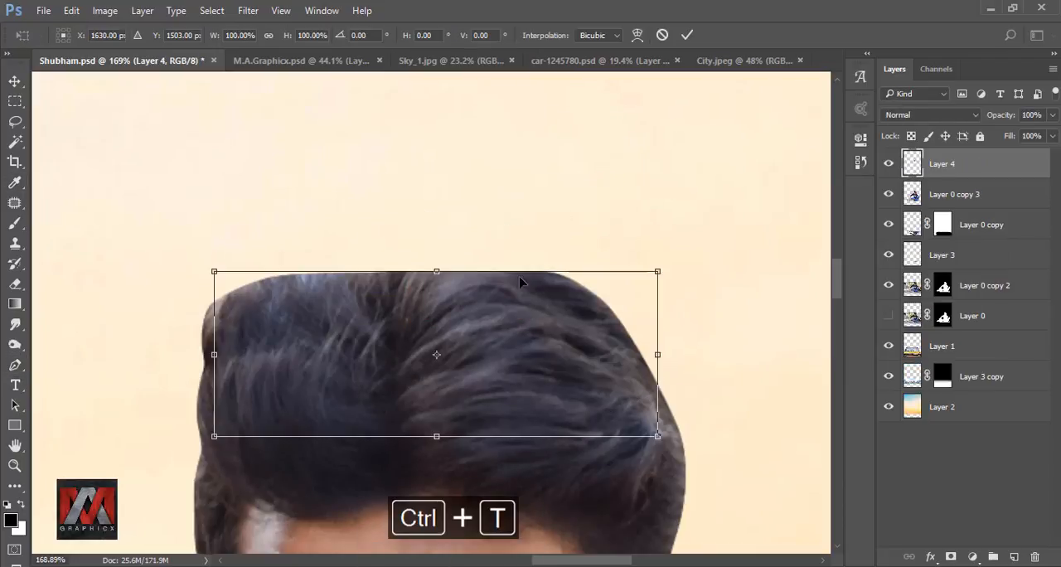
{"action": "left_click_drag", "start_coordinate": [498, 350], "coordinate": [493, 285]}
{"action": "left_click_drag", "start_coordinate": [653, 290], "coordinate": [620, 292]}
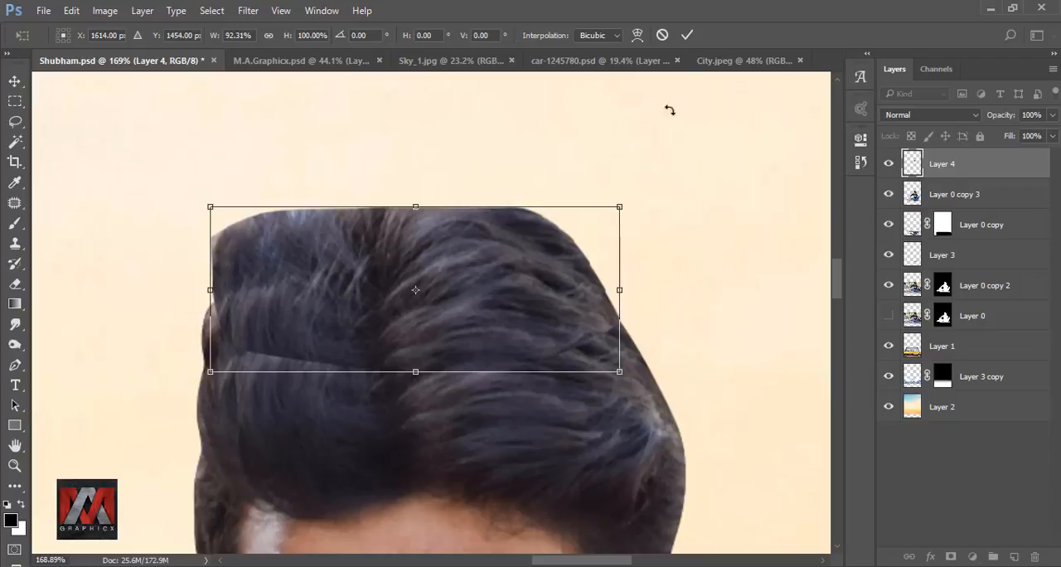
{"action": "left_click", "coordinate": [687, 37]}
Step: Draw a closed Pen path along a new rounded two-hump hair outline, enclosing the excess hair above it
{"action": "key", "text": "p"}
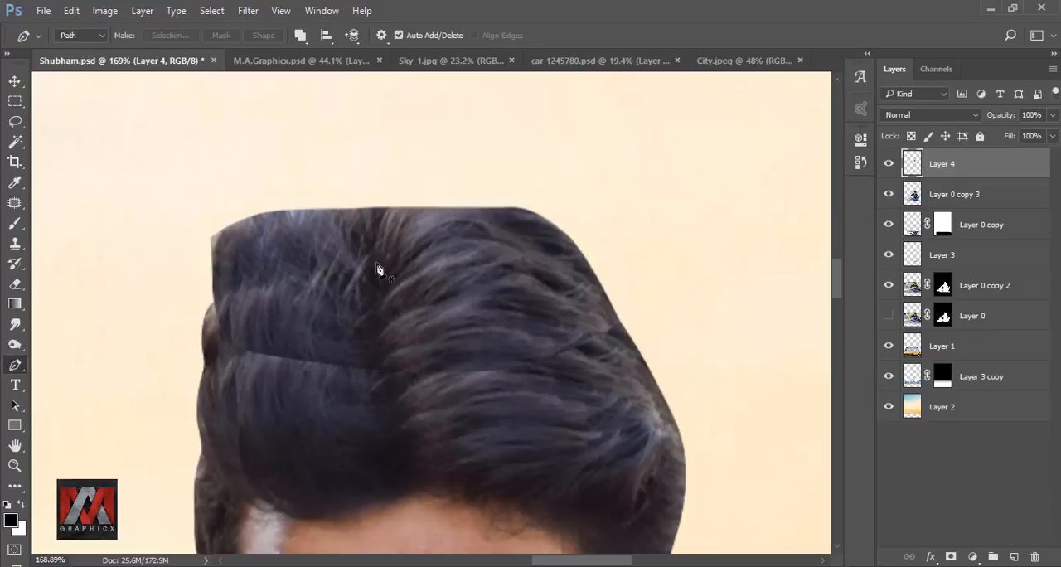
{"action": "left_click", "coordinate": [613, 283]}
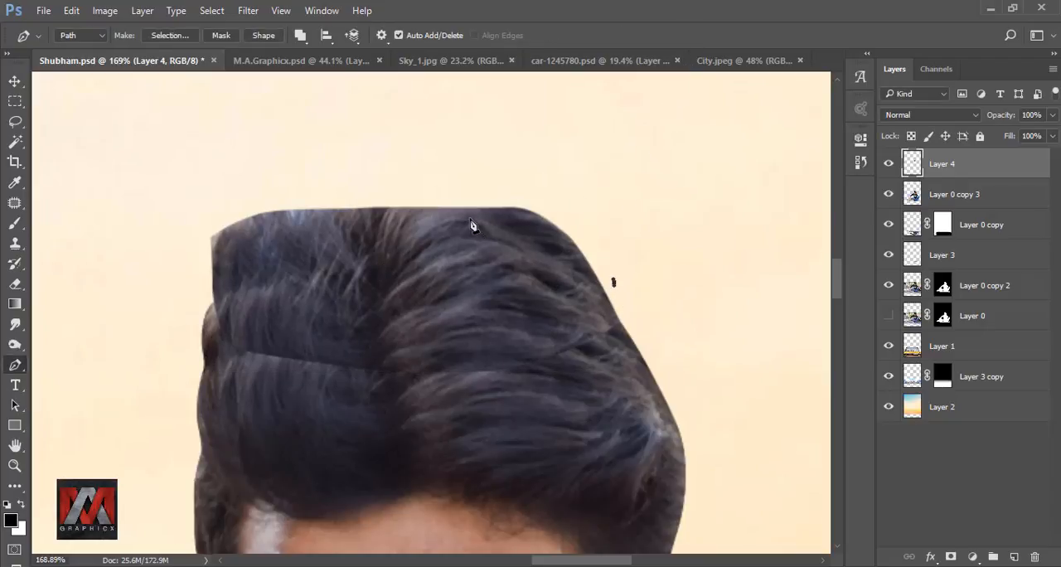
{"action": "left_click_drag", "start_coordinate": [470, 225], "coordinate": [422, 228]}
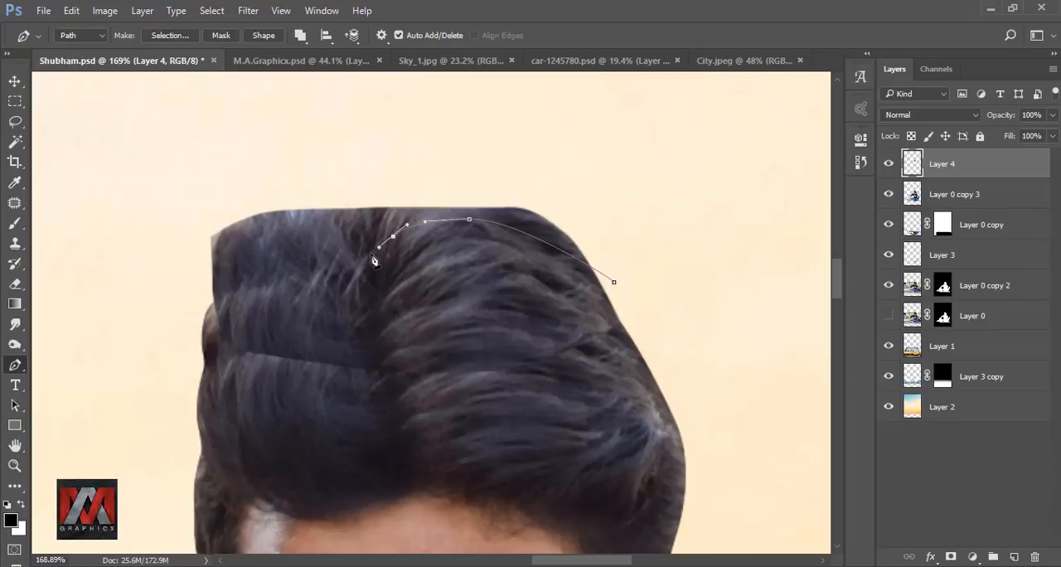
{"action": "left_click_drag", "start_coordinate": [289, 237], "coordinate": [241, 238]}
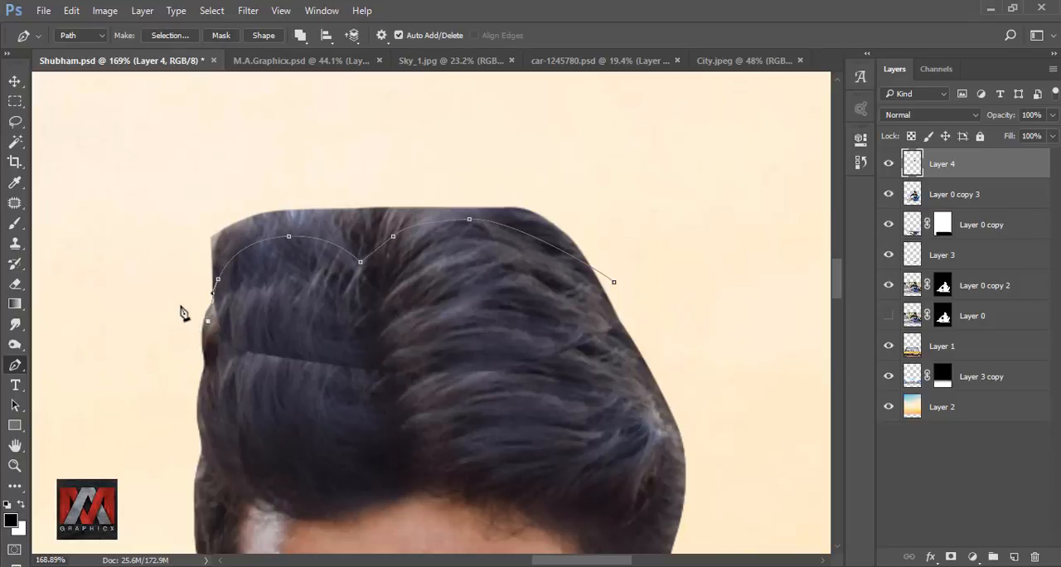
{"action": "left_click_drag", "start_coordinate": [183, 198], "coordinate": [225, 177]}
{"action": "left_click_drag", "start_coordinate": [336, 152], "coordinate": [395, 150]}
{"action": "left_click_drag", "start_coordinate": [569, 157], "coordinate": [640, 192]}
{"action": "left_click_drag", "start_coordinate": [674, 228], "coordinate": [677, 252]}
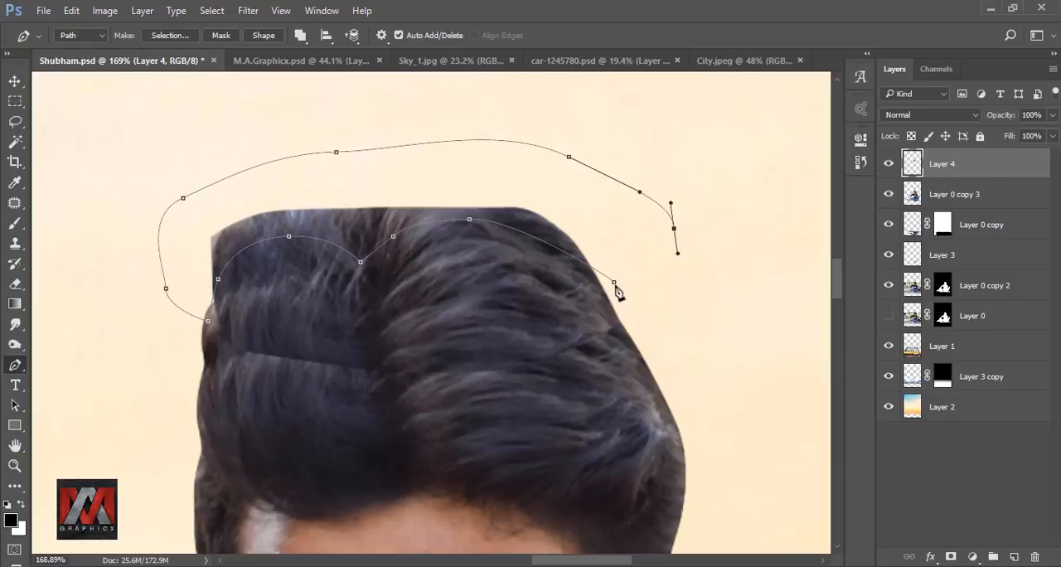
{"action": "left_click", "coordinate": [615, 283]}
Step: Turn the path into a selection with 0 px feather, delete the excess hair inside it, and deselect
{"action": "right_click", "coordinate": [628, 264]}
{"action": "left_click", "coordinate": [638, 283]}
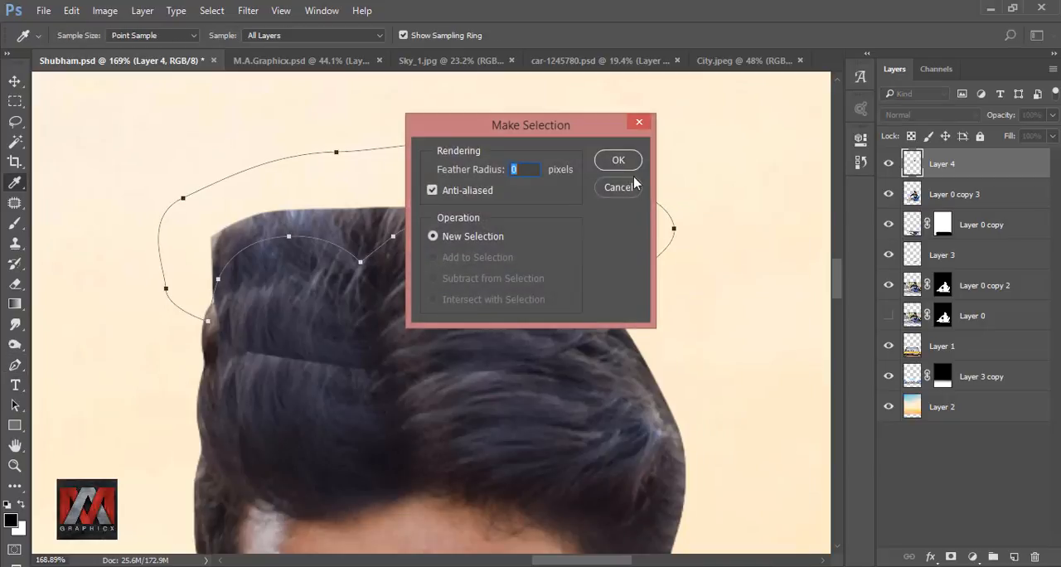
{"action": "left_click", "coordinate": [621, 160]}
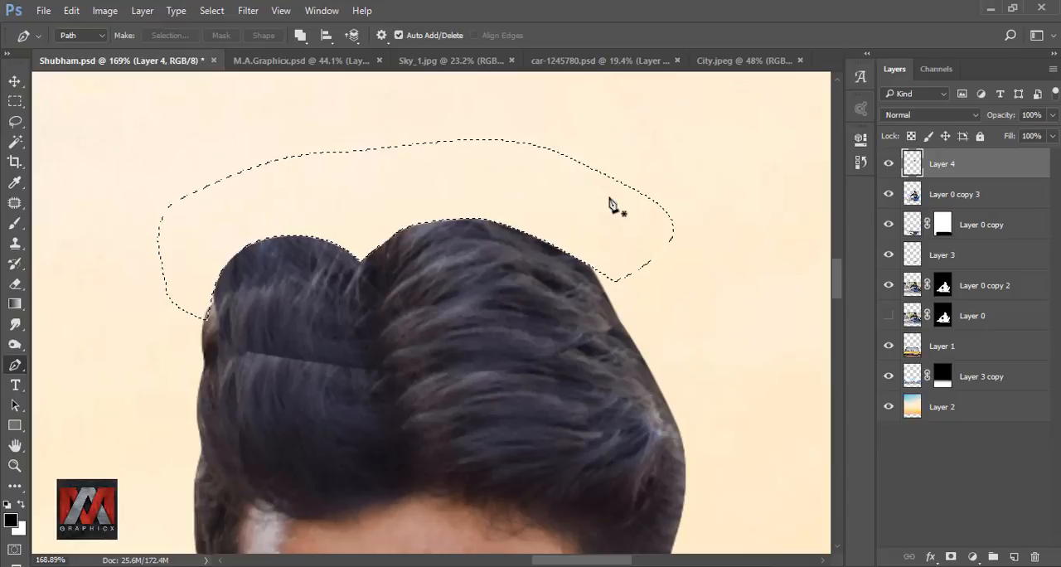
{"action": "key", "text": "ctrl+d"}
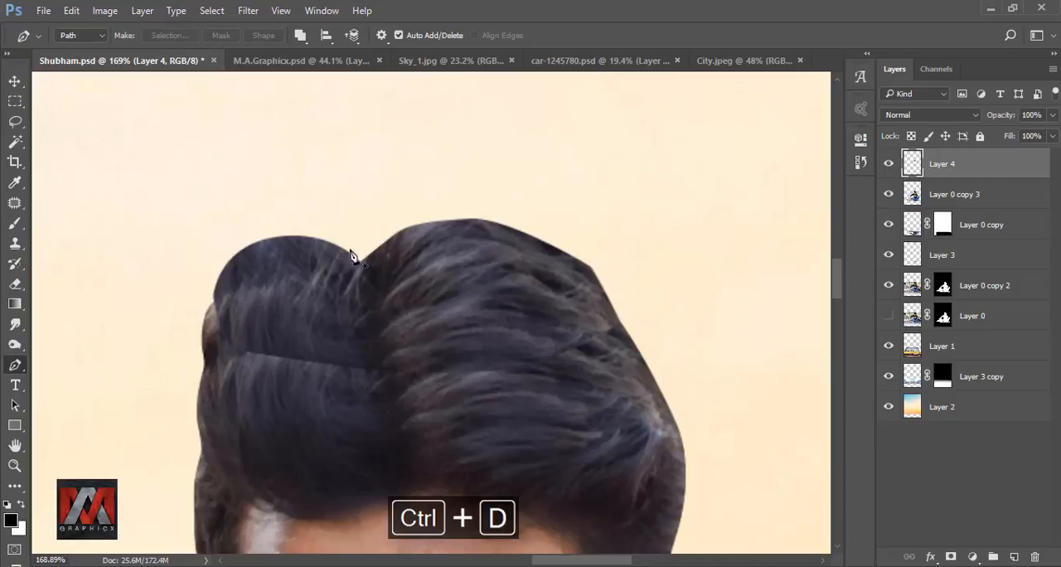
Step: Erase the hard lower seam of the copied hair with a 40 px Eraser, lowering the flow to 31% to blend it
{"action": "left_click", "coordinate": [15, 284]}
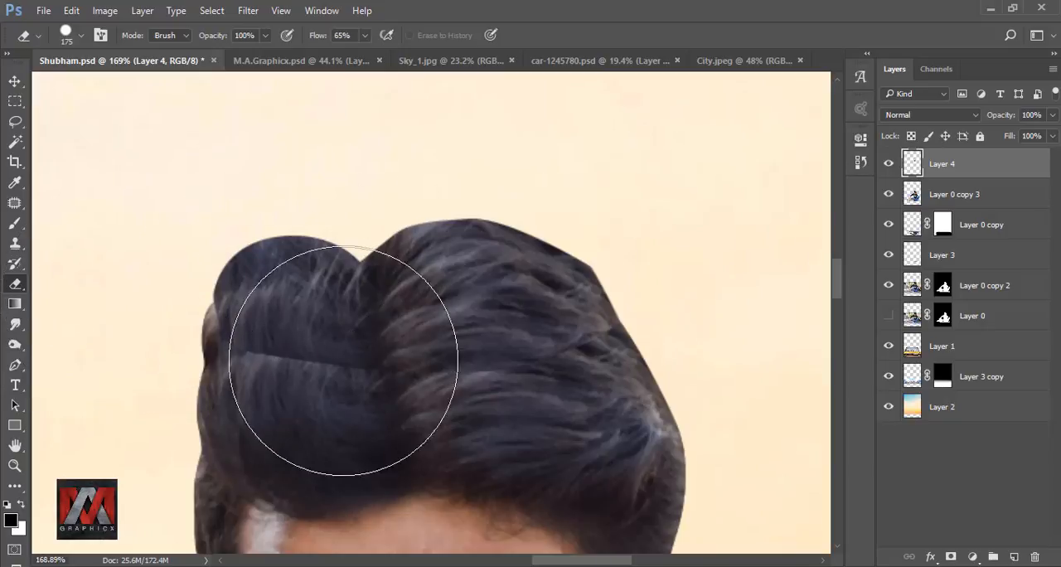
{"action": "key", "text": "bracketleft"}
{"action": "key", "text": "bracketleft"}
{"action": "key", "text": "bracketleft"}
{"action": "key", "text": "bracketleft"}
{"action": "key", "text": "bracketleft"}
{"action": "key", "text": "bracketleft"}
{"action": "key", "text": "bracketleft"}
{"action": "key", "text": "bracketleft"}
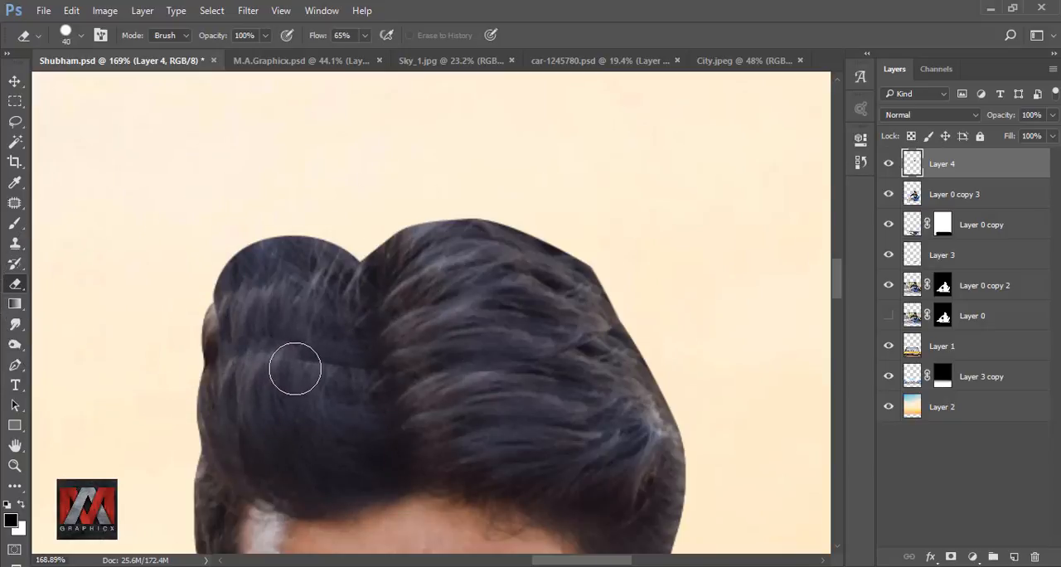
{"action": "key", "text": "shift+3"}
{"action": "key", "text": "shift+1"}
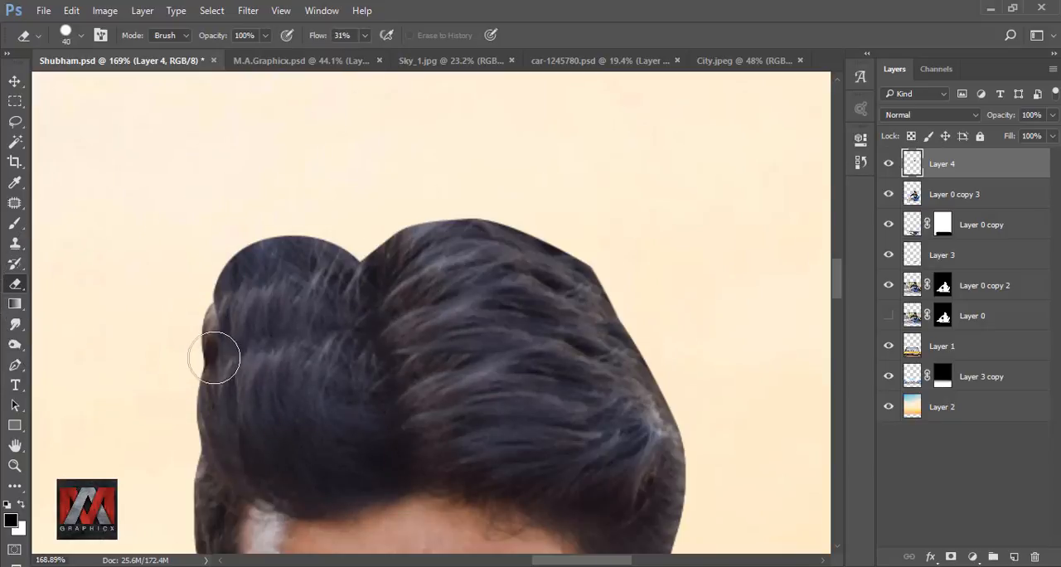
{"action": "left_click_drag", "start_coordinate": [365, 331], "coordinate": [618, 356]}
{"action": "scroll", "coordinate": [553, 303], "scroll_direction": "down", "scroll_amount": 5}
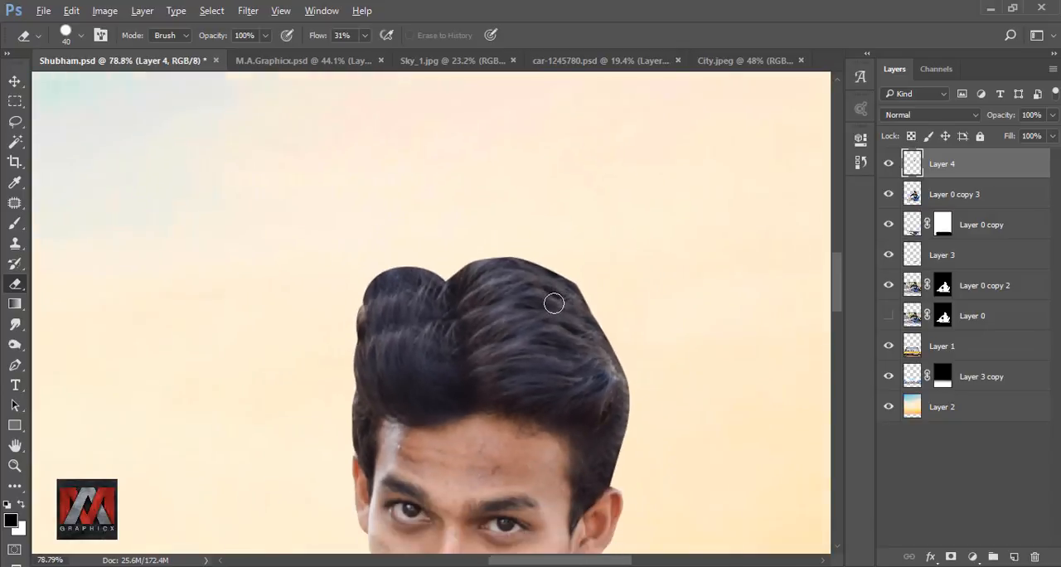
{"action": "key", "text": "ctrl+0"}
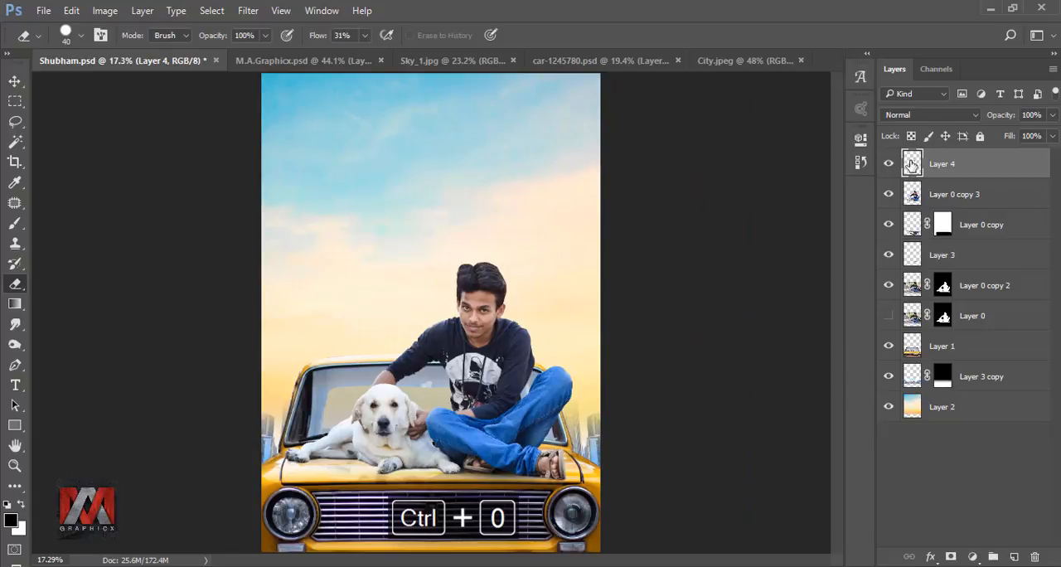
Step: Squash the copied hair piece on Layer 4 to about 85.6% height from its upper and lower edges and apply the transform
{"action": "scroll", "coordinate": [493, 265], "scroll_direction": "up", "scroll_amount": 6}
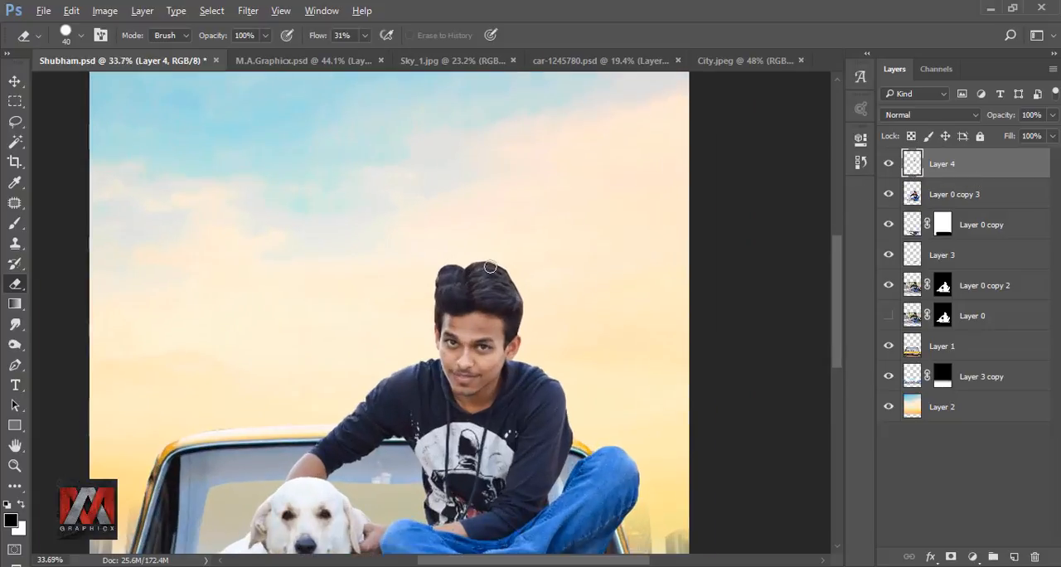
{"action": "scroll", "coordinate": [490, 268], "scroll_direction": "up", "scroll_amount": 3}
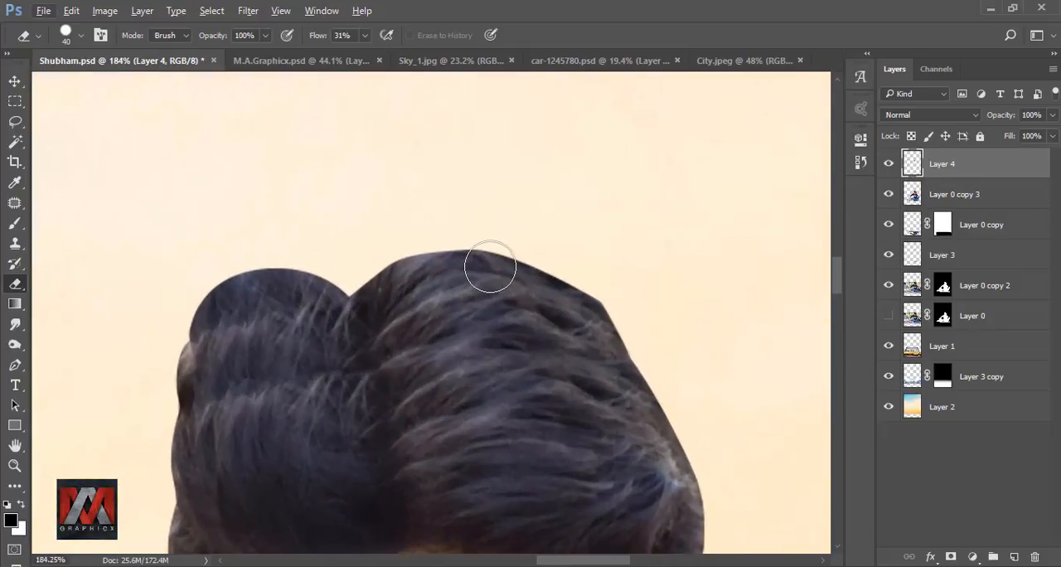
{"action": "key", "text": "ctrl+t"}
{"action": "left_click_drag", "start_coordinate": [412, 248], "coordinate": [413, 267]}
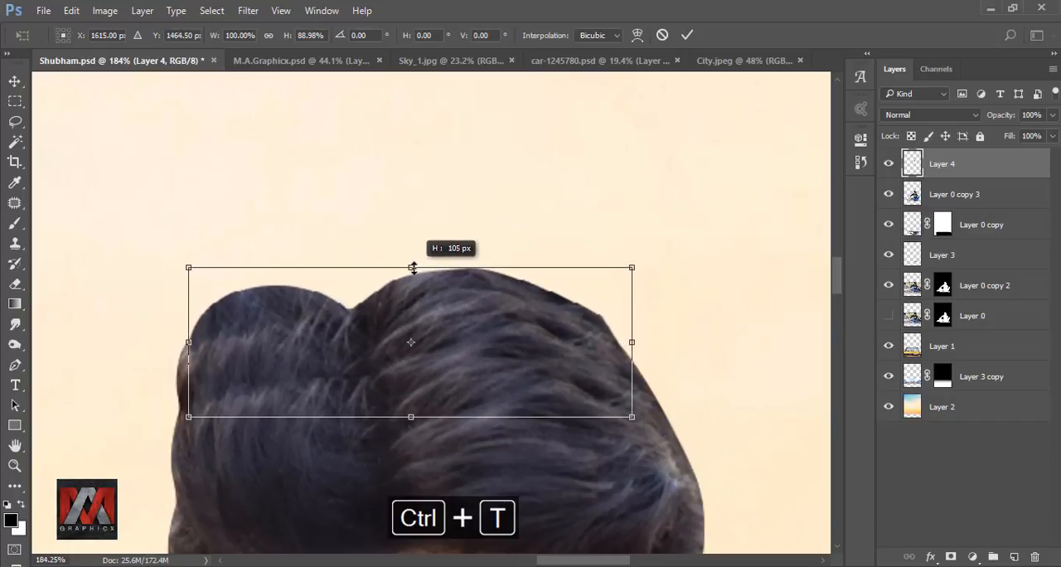
{"action": "left_click_drag", "start_coordinate": [410, 417], "coordinate": [411, 412]}
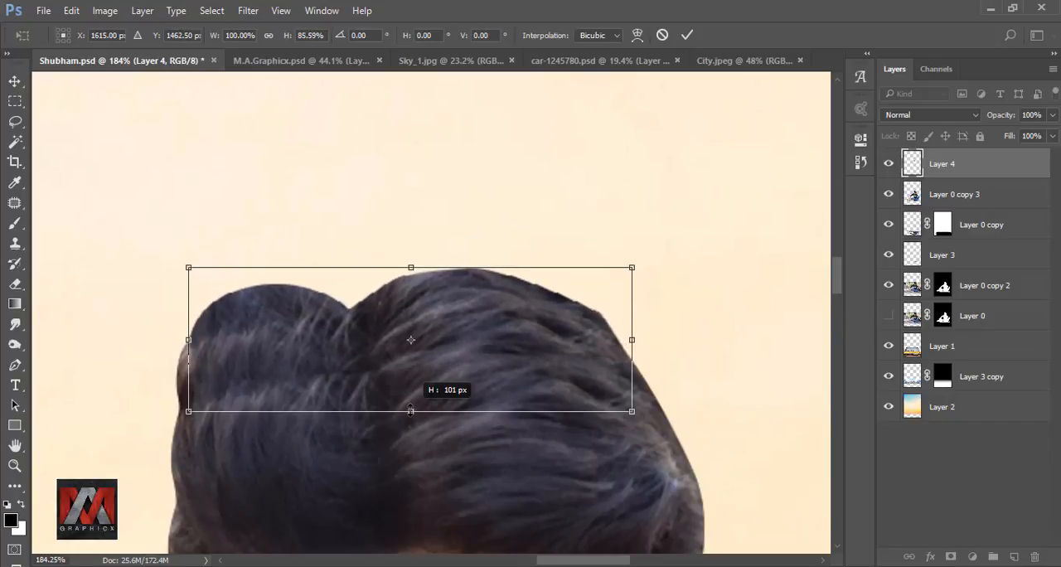
{"action": "left_click", "coordinate": [687, 35]}
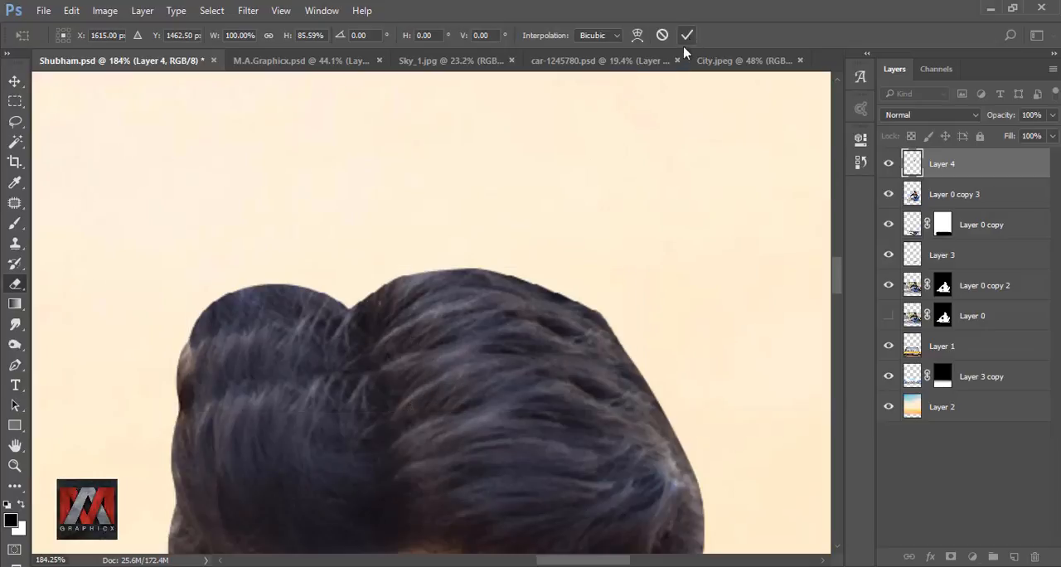
{"action": "key", "text": "e"}
Step: Merge the hair piece on Layer 4 with Layer 0 copy 3
{"action": "scroll", "coordinate": [455, 256], "scroll_direction": "down", "scroll_amount": 2}
{"action": "key", "text": "ctrl+0"}
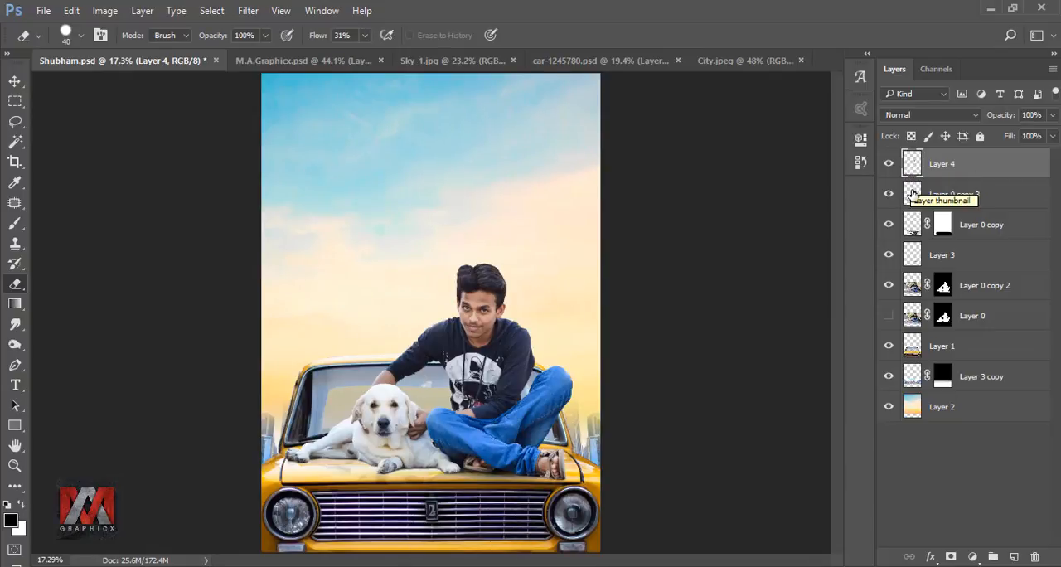
{"action": "left_click", "coordinate": [945, 194], "text": "shift"}
{"action": "right_click", "coordinate": [953, 196]}
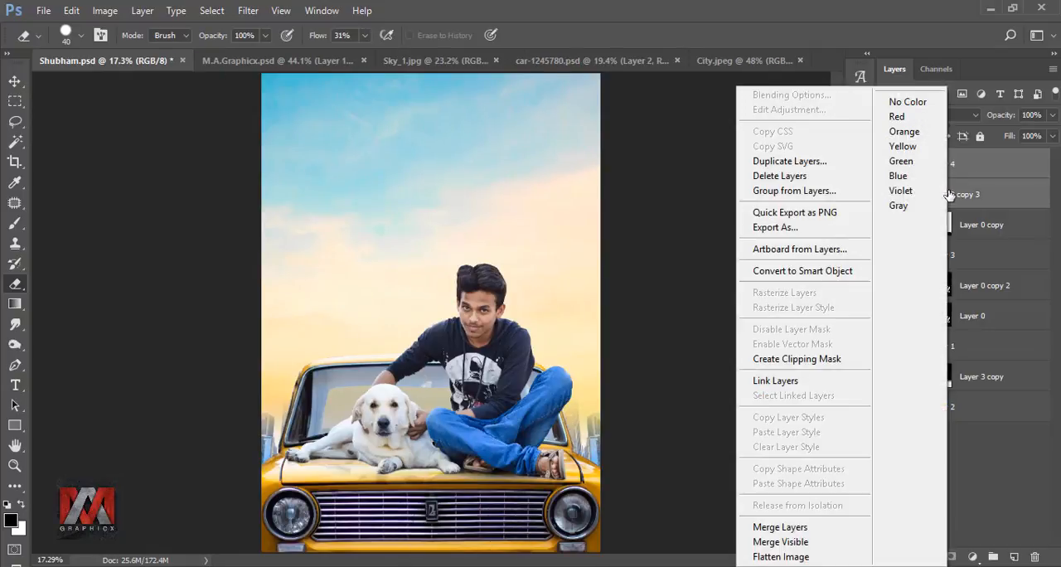
{"action": "left_click", "coordinate": [817, 527]}
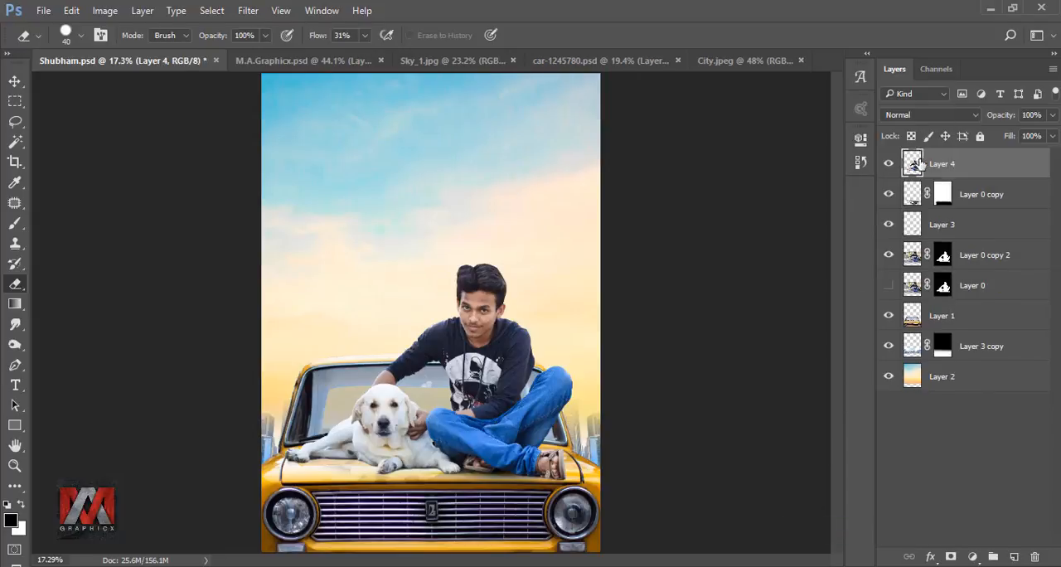
Step: Duplicate the merged Layer 4, hide the original, and make the copy the active layer
{"action": "key", "text": "ctrl+j"}
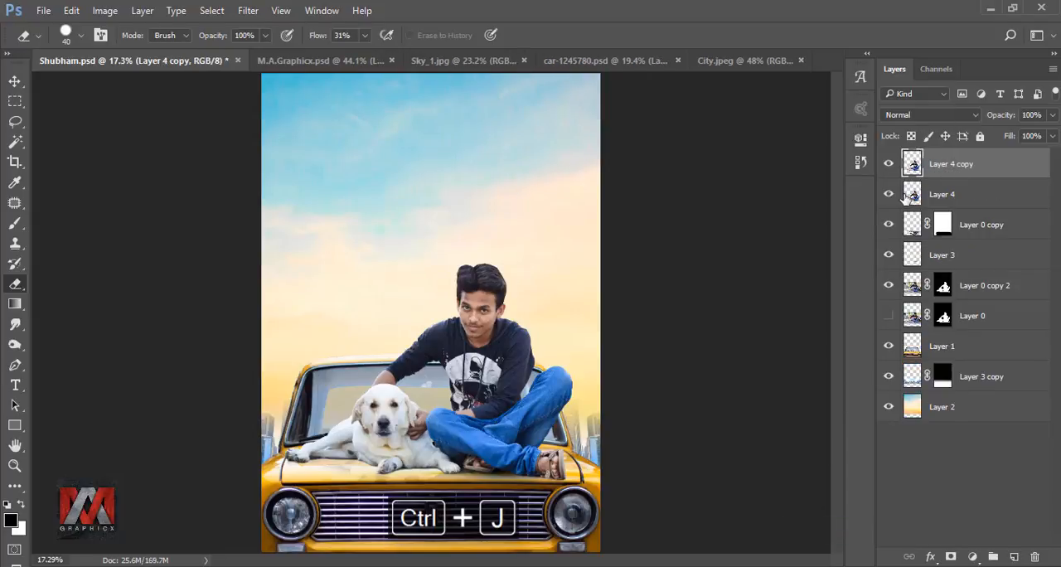
{"action": "left_click", "coordinate": [910, 194]}
{"action": "left_click", "coordinate": [889, 194]}
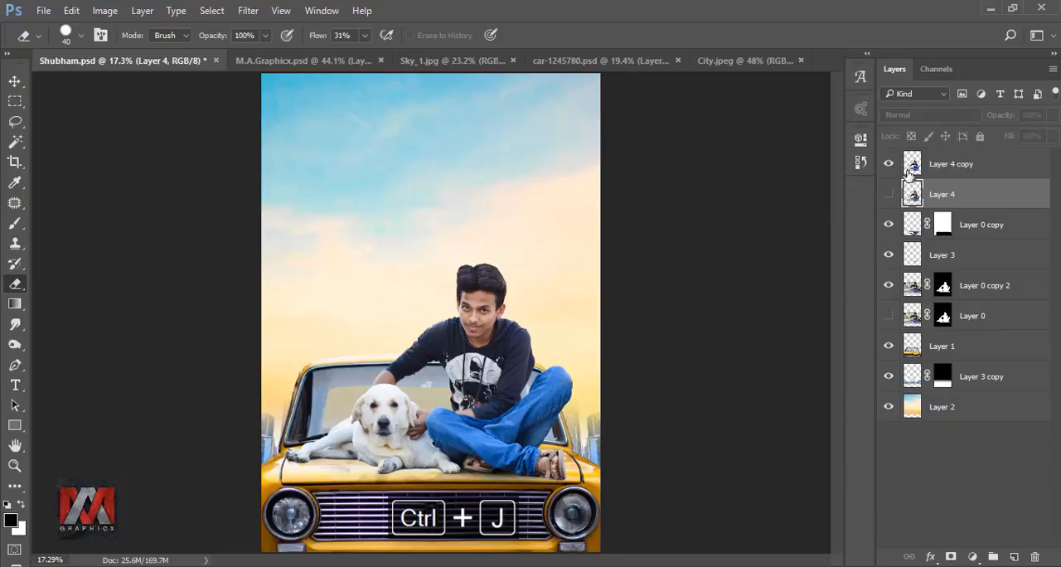
{"action": "left_click", "coordinate": [912, 165]}
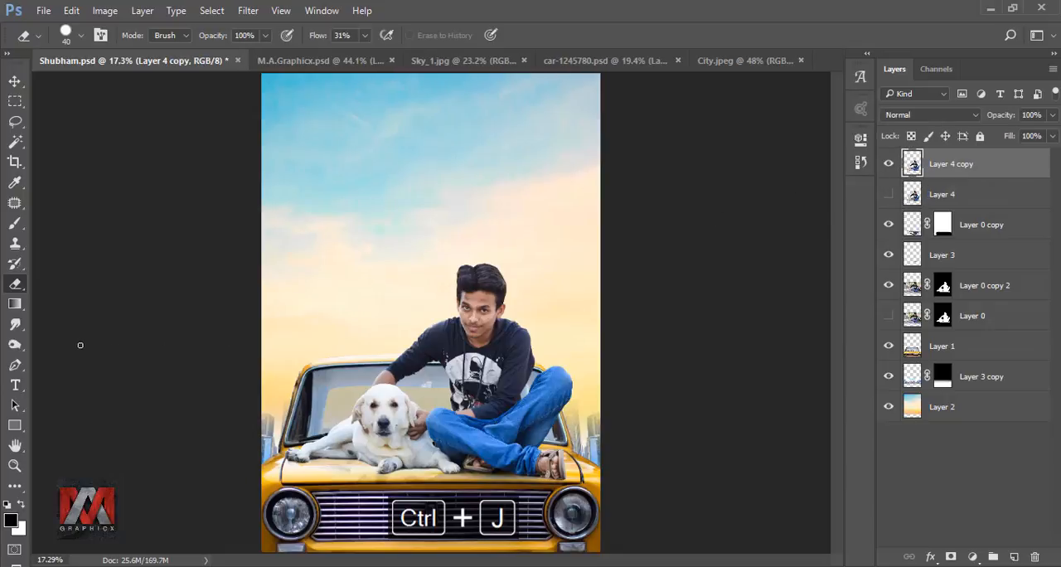
Step: Set up the Smudge tool with the 40 px spatter brush tip and angle the tip for pulling hair strands
{"action": "left_click", "coordinate": [15, 324]}
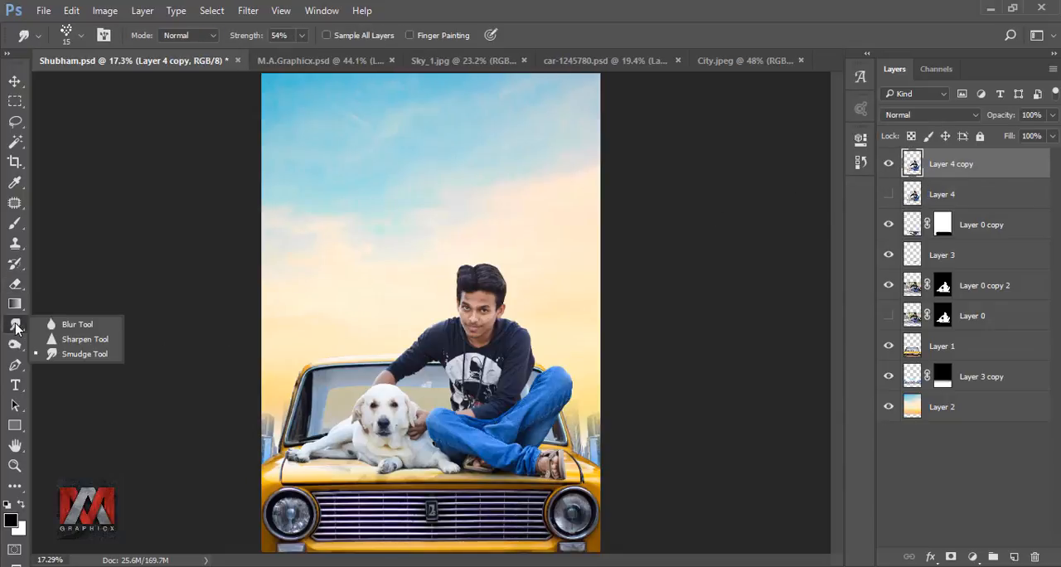
{"action": "left_click", "coordinate": [79, 353]}
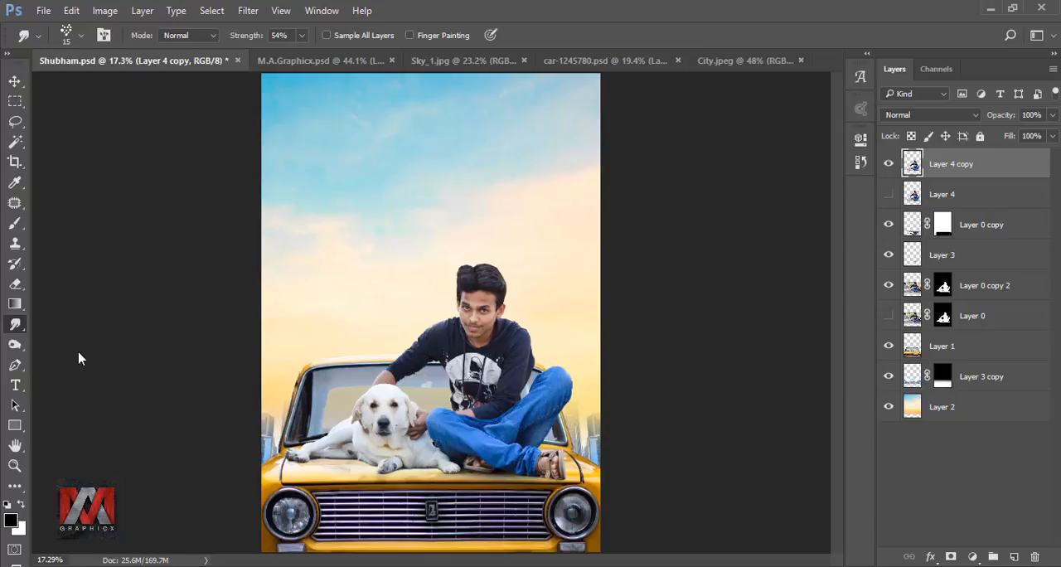
{"action": "left_click", "coordinate": [66, 33]}
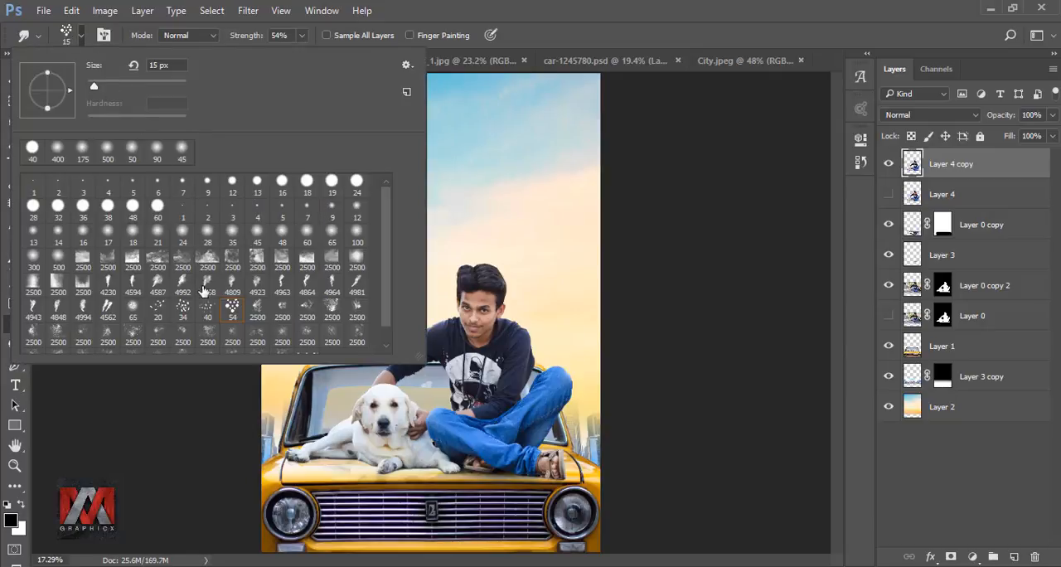
{"action": "left_click", "coordinate": [171, 400]}
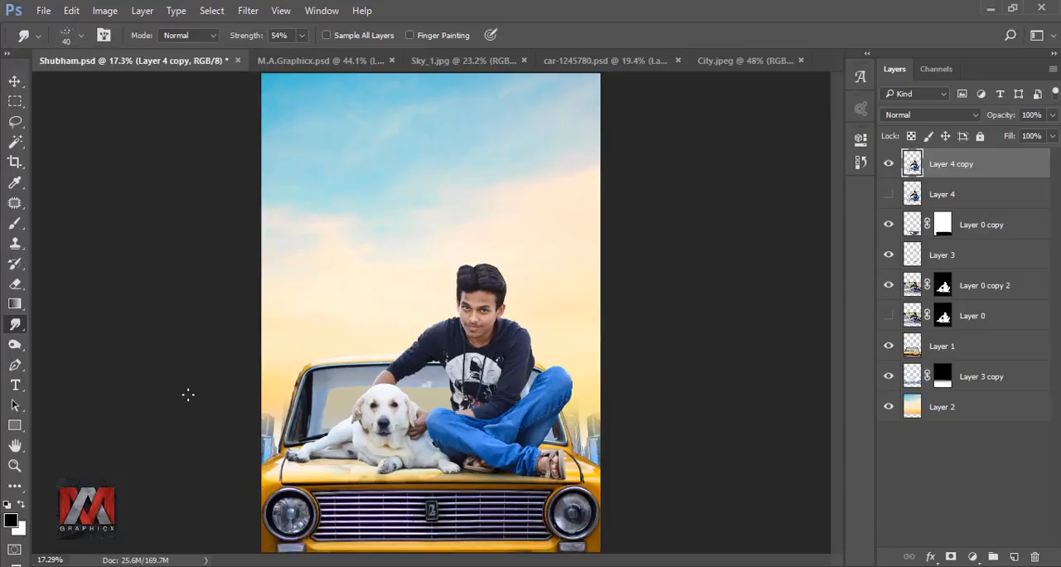
{"action": "scroll", "coordinate": [481, 274], "scroll_direction": "up", "scroll_amount": 10}
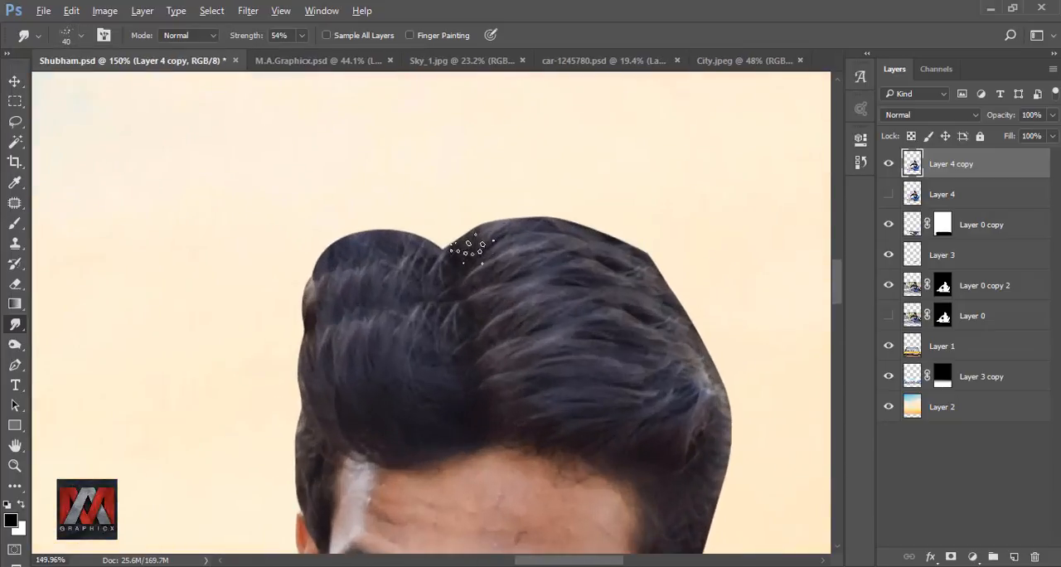
{"action": "right_click", "coordinate": [448, 159]}
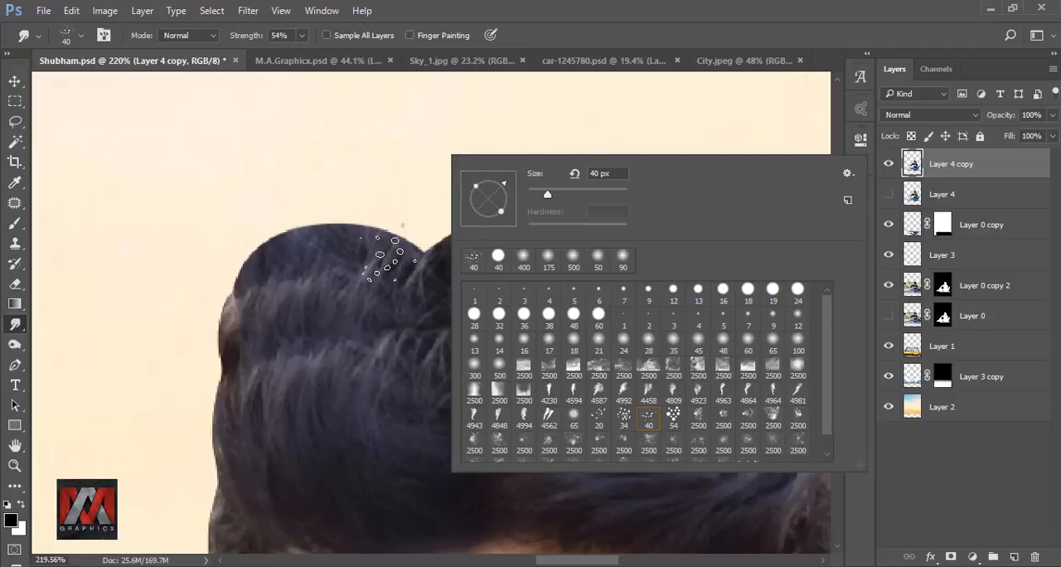
Step: Smudge fine strands outward along the smaller hair hump's top and outer side at 54% strength, reducing the brush to 20 px
{"action": "left_click_drag", "start_coordinate": [387, 253], "coordinate": [380, 254]}
{"action": "left_click_drag", "start_coordinate": [300, 241], "coordinate": [280, 222]}
{"action": "left_click_drag", "start_coordinate": [258, 274], "coordinate": [238, 252]}
{"action": "left_click_drag", "start_coordinate": [241, 320], "coordinate": [266, 220]}
{"action": "key", "text": "bracketleft"}
{"action": "mouse_move", "coordinate": [264, 232]}
{"action": "left_mouse_down"}
{"action": "mouse_move", "coordinate": [241, 253]}
{"action": "mouse_move", "coordinate": [240, 290]}
{"action": "left_mouse_up"}
{"action": "scroll", "coordinate": [300, 248], "scroll_direction": "down", "scroll_amount": 1}
{"action": "key", "text": "bracketright"}
{"action": "mouse_move", "coordinate": [266, 236]}
{"action": "left_mouse_down"}
{"action": "mouse_move", "coordinate": [236, 267]}
{"action": "mouse_move", "coordinate": [233, 322]}
{"action": "left_mouse_up"}
{"action": "mouse_move", "coordinate": [257, 352]}
{"action": "left_mouse_down"}
{"action": "mouse_move", "coordinate": [230, 388]}
{"action": "mouse_move", "coordinate": [227, 415]}
{"action": "left_mouse_up"}
{"action": "left_click_drag", "start_coordinate": [252, 443], "coordinate": [228, 485]}
{"action": "left_click_drag", "start_coordinate": [392, 173], "coordinate": [441, 282]}
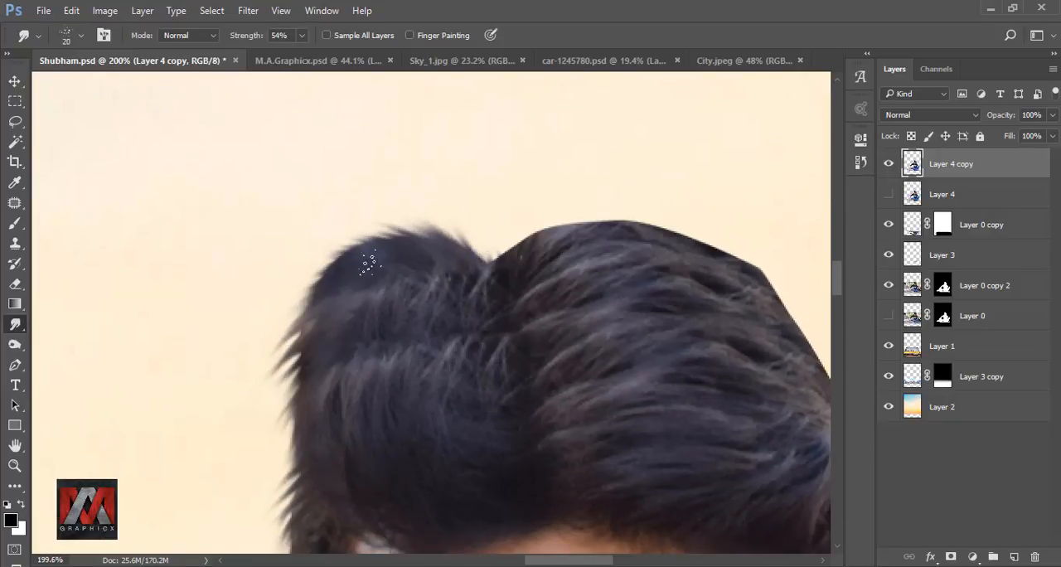
{"action": "right_click", "coordinate": [467, 288]}
{"action": "left_click", "coordinate": [497, 302]}
{"action": "left_click", "coordinate": [260, 390]}
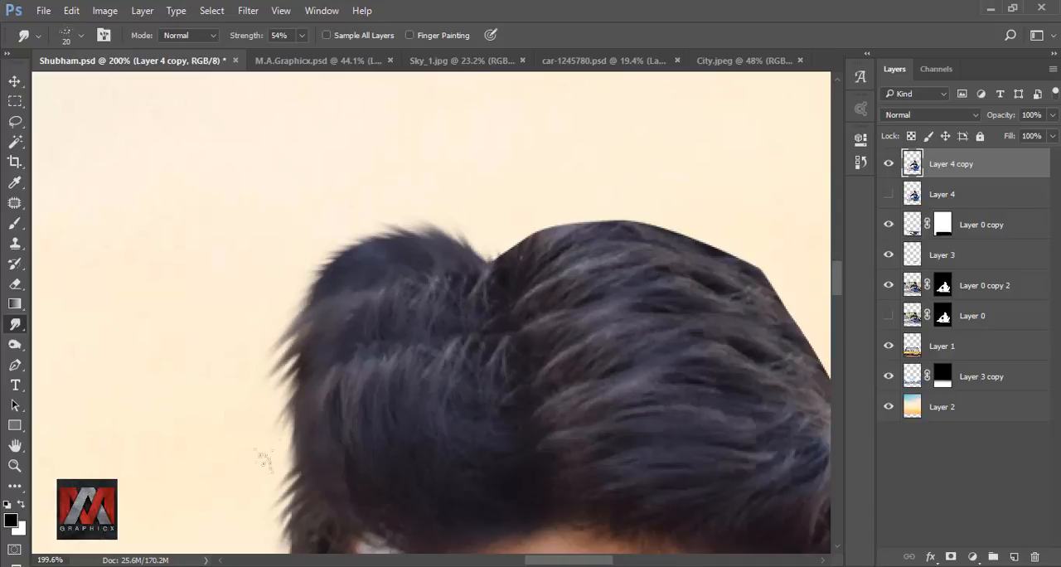
{"action": "scroll", "coordinate": [291, 389], "scroll_direction": "down", "scroll_amount": 3}
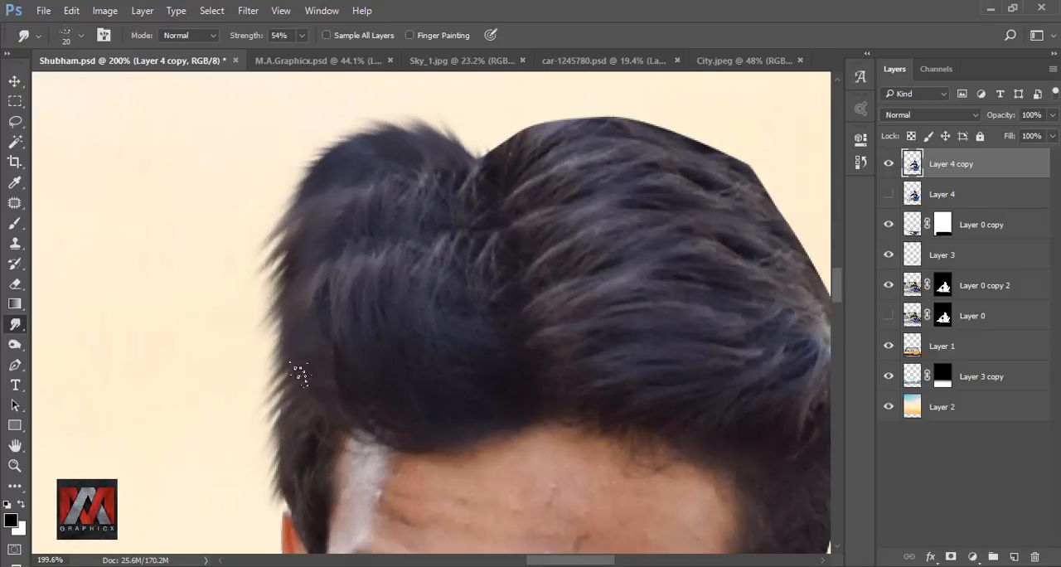
Step: Raise the smudge strength to 71% and pull strands out along the top edge of the larger hair hump with a 25 px brush
{"action": "scroll", "coordinate": [184, 274], "scroll_direction": "up", "scroll_amount": 2}
{"action": "left_click", "coordinate": [302, 36]}
{"action": "left_click_drag", "start_coordinate": [302, 63], "coordinate": [316, 63]}
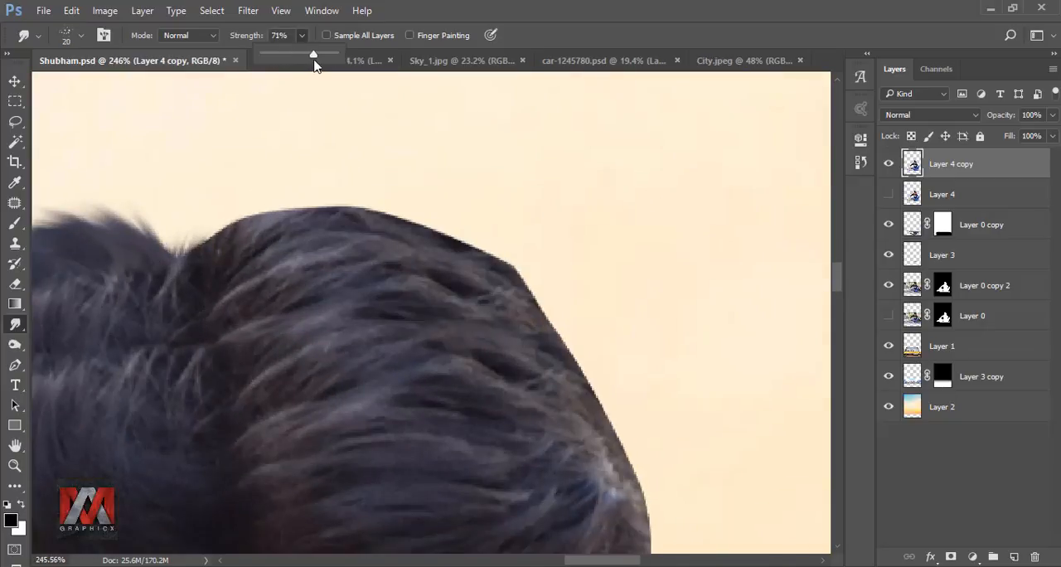
{"action": "left_click_drag", "start_coordinate": [192, 252], "coordinate": [217, 225]}
{"action": "mouse_move", "coordinate": [218, 237]}
{"action": "left_mouse_down"}
{"action": "mouse_move", "coordinate": [264, 200]}
{"action": "mouse_move", "coordinate": [314, 199]}
{"action": "left_mouse_up"}
{"action": "mouse_move", "coordinate": [300, 214]}
{"action": "left_mouse_down"}
{"action": "mouse_move", "coordinate": [362, 202]}
{"action": "mouse_move", "coordinate": [418, 212]}
{"action": "left_mouse_up"}
{"action": "left_click_drag", "start_coordinate": [401, 224], "coordinate": [468, 237]}
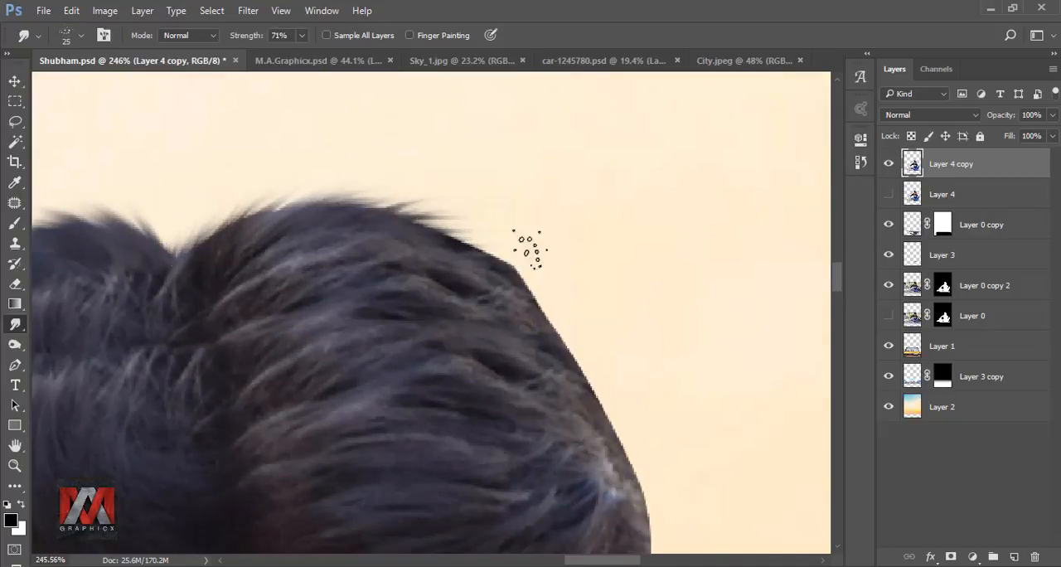
{"action": "left_click_drag", "start_coordinate": [199, 239], "coordinate": [234, 213]}
{"action": "left_click_drag", "start_coordinate": [242, 222], "coordinate": [287, 197]}
{"action": "mouse_move", "coordinate": [312, 209]}
{"action": "left_mouse_down"}
{"action": "mouse_move", "coordinate": [379, 196]}
{"action": "mouse_move", "coordinate": [498, 245]}
{"action": "left_mouse_up"}
{"action": "mouse_move", "coordinate": [476, 252]}
{"action": "left_mouse_down"}
{"action": "mouse_move", "coordinate": [532, 267]}
{"action": "mouse_move", "coordinate": [582, 342]}
{"action": "mouse_move", "coordinate": [512, 221]}
{"action": "left_mouse_up"}
Step: Re-angle the brush tip and smudge strands outward down the sloping outer side of the larger hump, undoing a misplaced stroke
{"action": "right_click", "coordinate": [653, 201]}
{"action": "mouse_move", "coordinate": [413, 136]}
{"action": "left_mouse_down"}
{"action": "mouse_move", "coordinate": [476, 162]}
{"action": "mouse_move", "coordinate": [541, 331]}
{"action": "left_mouse_up"}
{"action": "right_click", "coordinate": [610, 187]}
{"action": "left_click", "coordinate": [643, 249]}
{"action": "key", "text": "ctrl+z"}
{"action": "mouse_move", "coordinate": [499, 287]}
{"action": "left_mouse_down"}
{"action": "mouse_move", "coordinate": [558, 358]}
{"action": "mouse_move", "coordinate": [461, 206]}
{"action": "left_mouse_up"}
{"action": "left_click_drag", "start_coordinate": [461, 194], "coordinate": [501, 296]}
{"action": "mouse_move", "coordinate": [466, 282]}
{"action": "left_mouse_down"}
{"action": "mouse_move", "coordinate": [489, 358]}
{"action": "mouse_move", "coordinate": [477, 409]}
{"action": "left_mouse_up"}
{"action": "left_click_drag", "start_coordinate": [439, 394], "coordinate": [459, 455]}
{"action": "left_click_drag", "start_coordinate": [447, 216], "coordinate": [584, 394]}
{"action": "left_click_drag", "start_coordinate": [559, 255], "coordinate": [609, 317]}
{"action": "left_click_drag", "start_coordinate": [512, 181], "coordinate": [571, 234]}
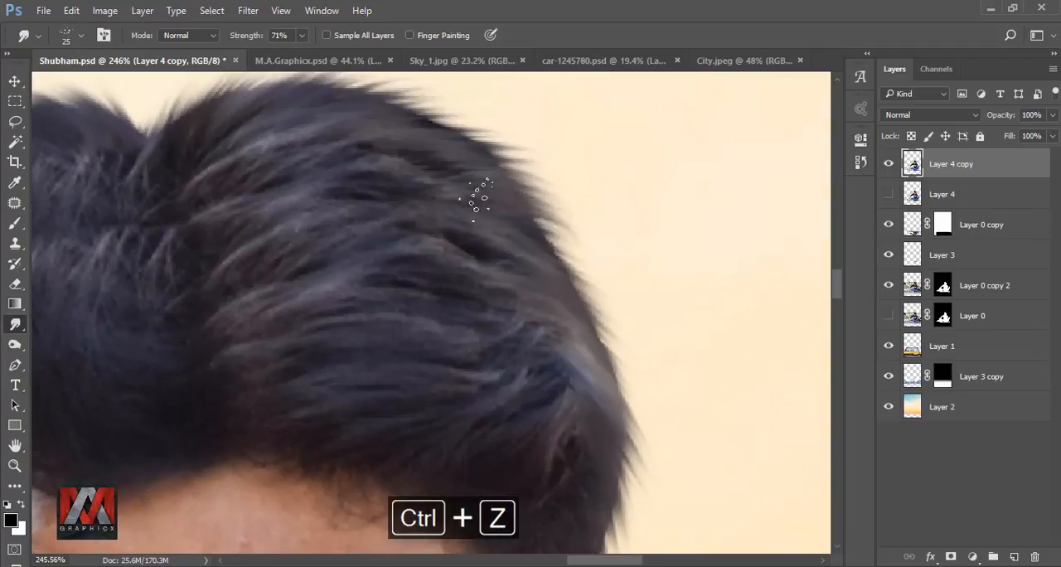
Step: Smudge the strands inside the larger hump along their growth direction to smooth the hair texture
{"action": "left_click_drag", "start_coordinate": [479, 199], "coordinate": [471, 271]}
{"action": "left_click_drag", "start_coordinate": [406, 176], "coordinate": [491, 197]}
{"action": "mouse_move", "coordinate": [250, 171]}
{"action": "left_mouse_down"}
{"action": "mouse_move", "coordinate": [350, 138]}
{"action": "mouse_move", "coordinate": [462, 173]}
{"action": "left_mouse_up"}
{"action": "scroll", "coordinate": [504, 249], "scroll_direction": "down", "scroll_amount": 5}
{"action": "scroll", "coordinate": [331, 265], "scroll_direction": "up", "scroll_amount": 8}
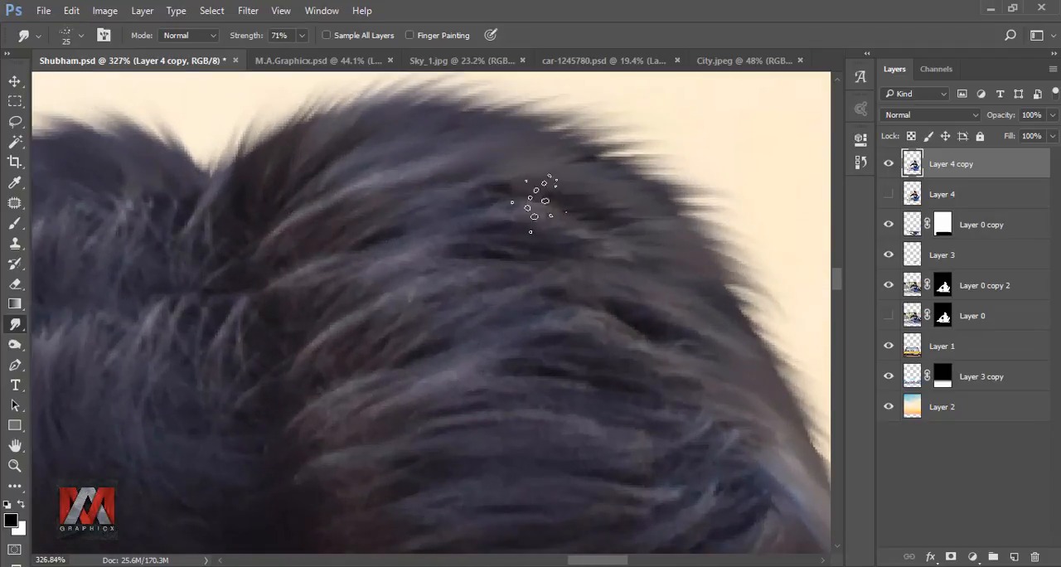
{"action": "scroll", "coordinate": [280, 248], "scroll_direction": "down", "scroll_amount": 4}
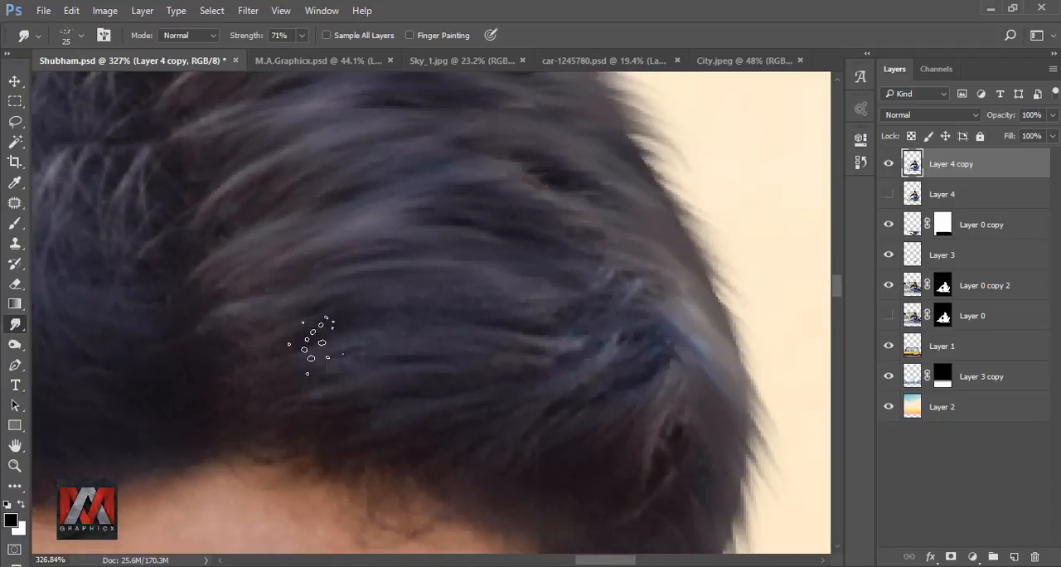
Step: Smudge the lower side hair of the larger hump down to the sideburn above the ear
{"action": "left_click_drag", "start_coordinate": [714, 407], "coordinate": [711, 291]}
{"action": "left_click_drag", "start_coordinate": [628, 419], "coordinate": [578, 308]}
{"action": "left_click_drag", "start_coordinate": [583, 481], "coordinate": [535, 332]}
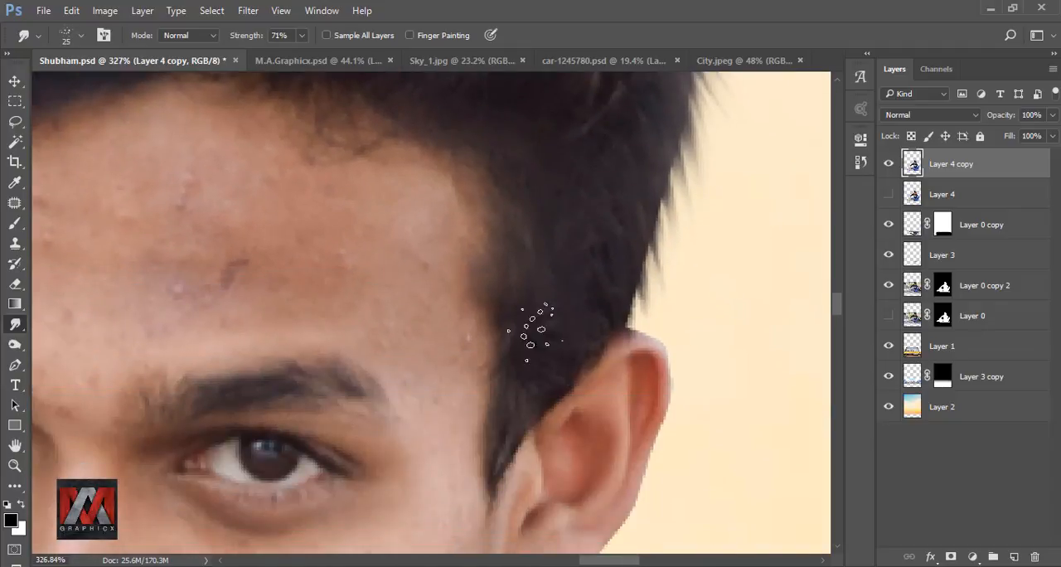
{"action": "scroll", "coordinate": [530, 323], "scroll_direction": "down", "scroll_amount": 6}
Step: Smudge the strands inside the smaller hump to blend its seam, undoing unwanted strokes and reworking the area
{"action": "left_click_drag", "start_coordinate": [307, 116], "coordinate": [504, 392]}
{"action": "scroll", "coordinate": [440, 290], "scroll_direction": "up", "scroll_amount": 3}
{"action": "key", "text": "ctrl+z"}
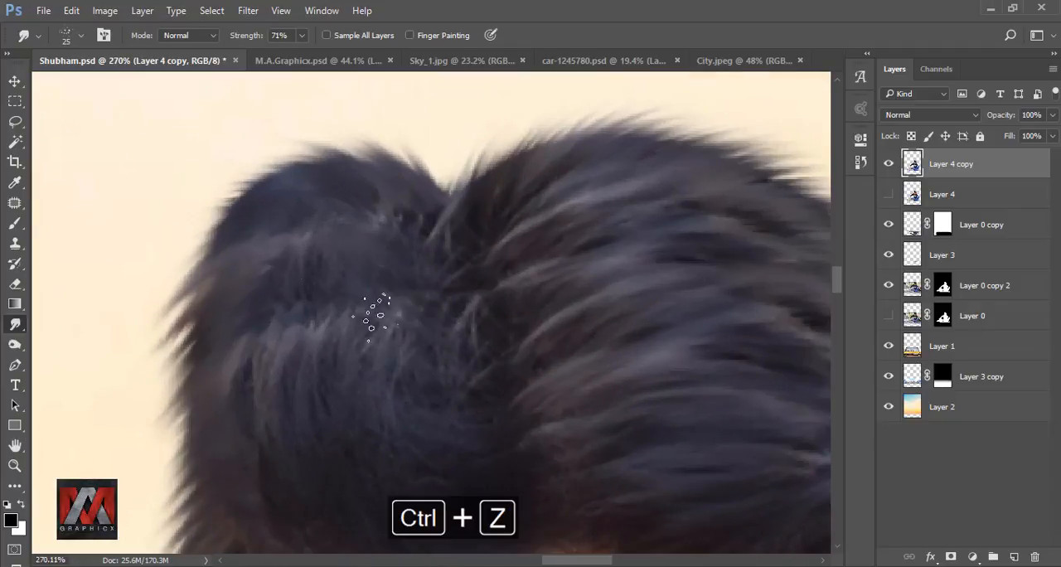
{"action": "key", "text": "ctrl+alt+z"}
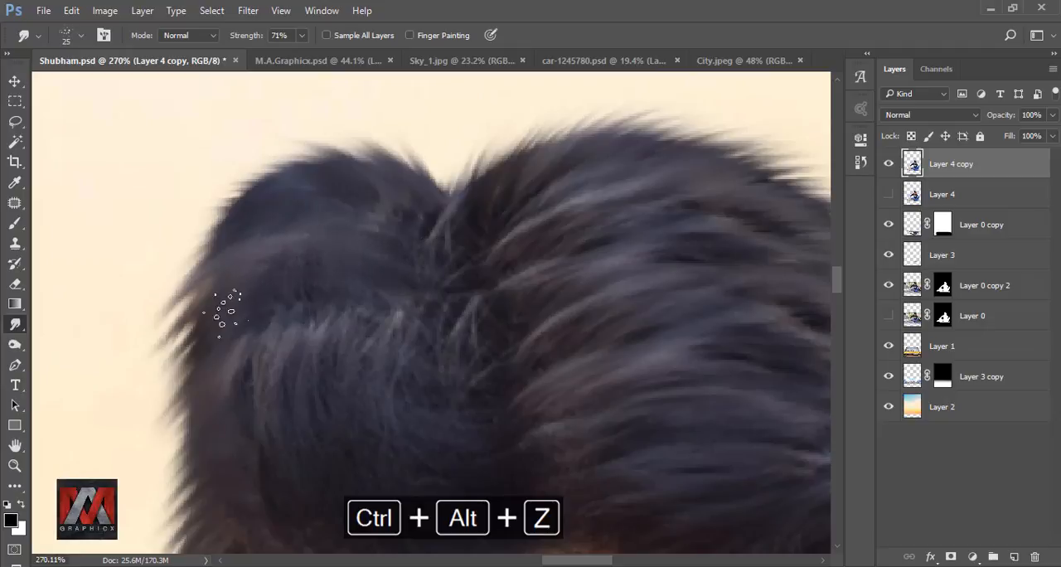
{"action": "left_click_drag", "start_coordinate": [393, 328], "coordinate": [378, 212]}
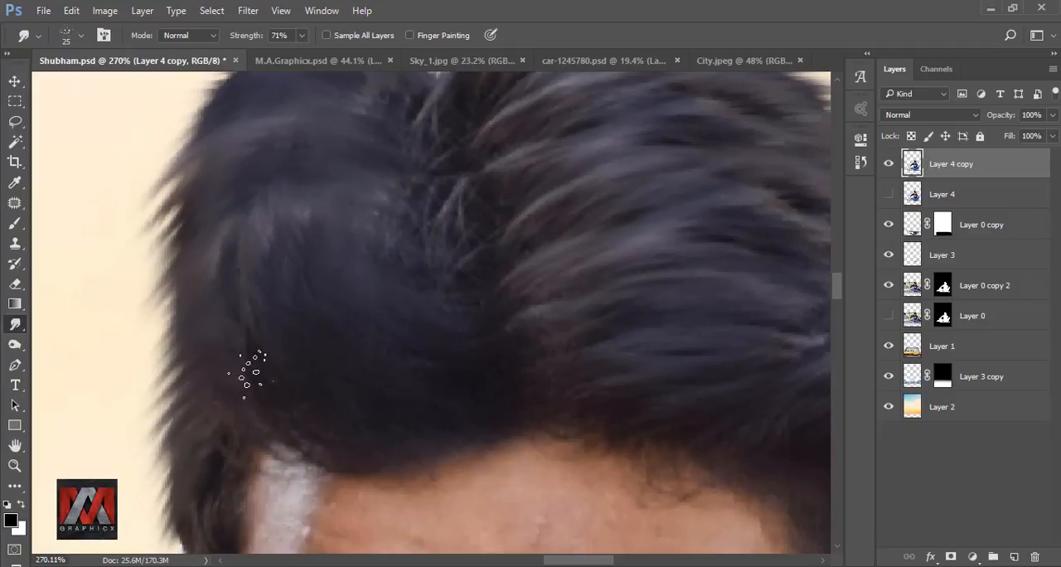
{"action": "scroll", "coordinate": [249, 371], "scroll_direction": "down", "scroll_amount": 10}
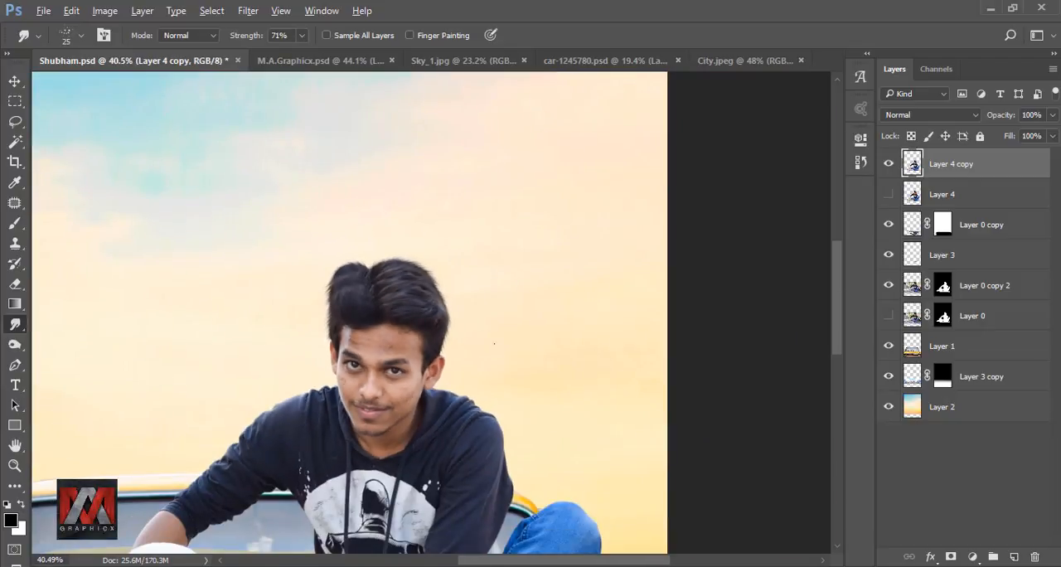
Step: Compare the smudged hair against the earlier version, and duplicate Layer 4 copy with the source copy hidden
{"action": "scroll", "coordinate": [447, 283], "scroll_direction": "down", "scroll_amount": 3}
{"action": "key", "text": "ctrl+0"}
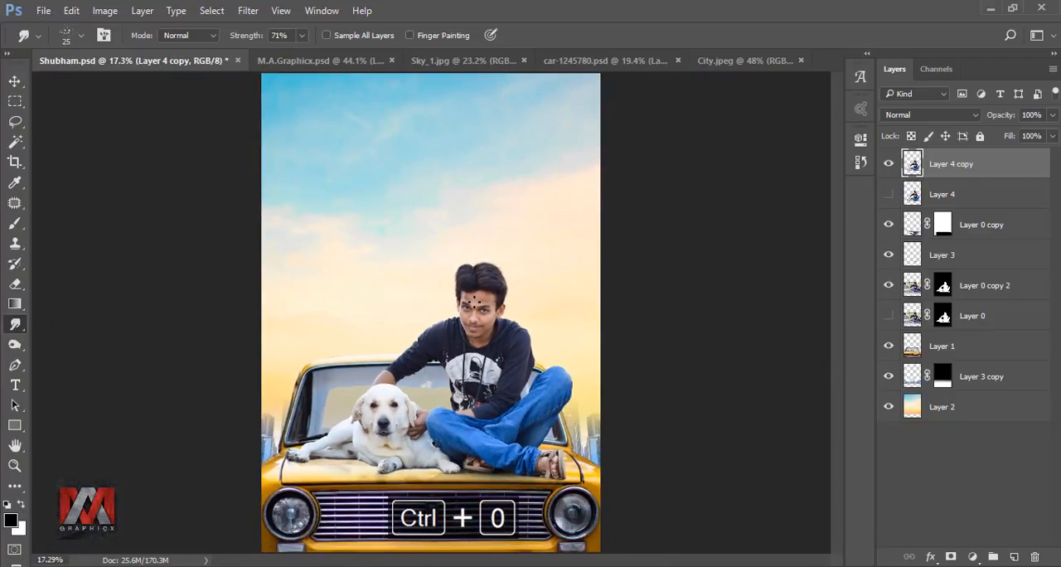
{"action": "left_click", "coordinate": [888, 164]}
{"action": "left_click", "coordinate": [888, 164]}
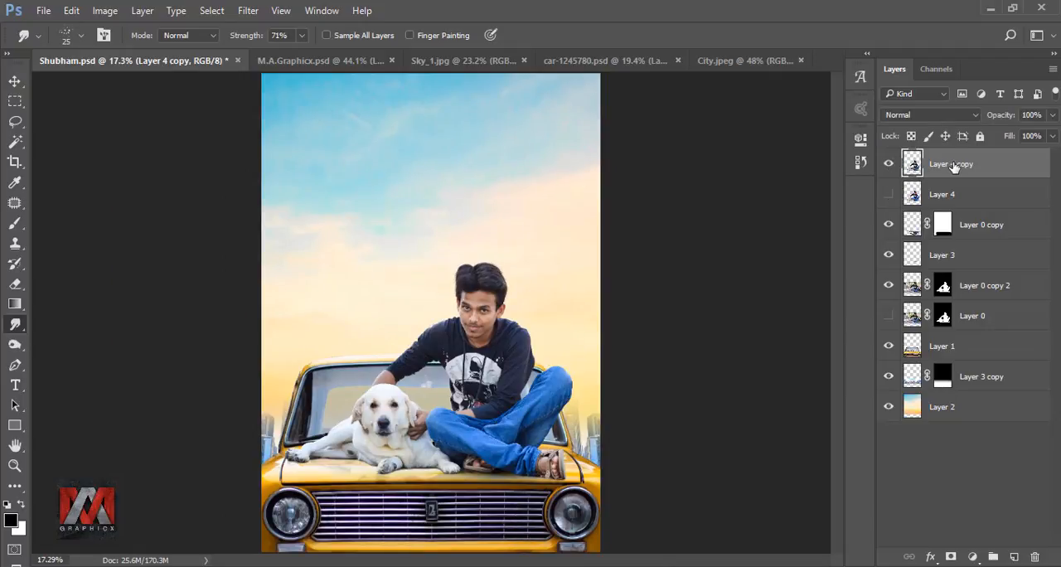
{"action": "key", "text": "ctrl+j"}
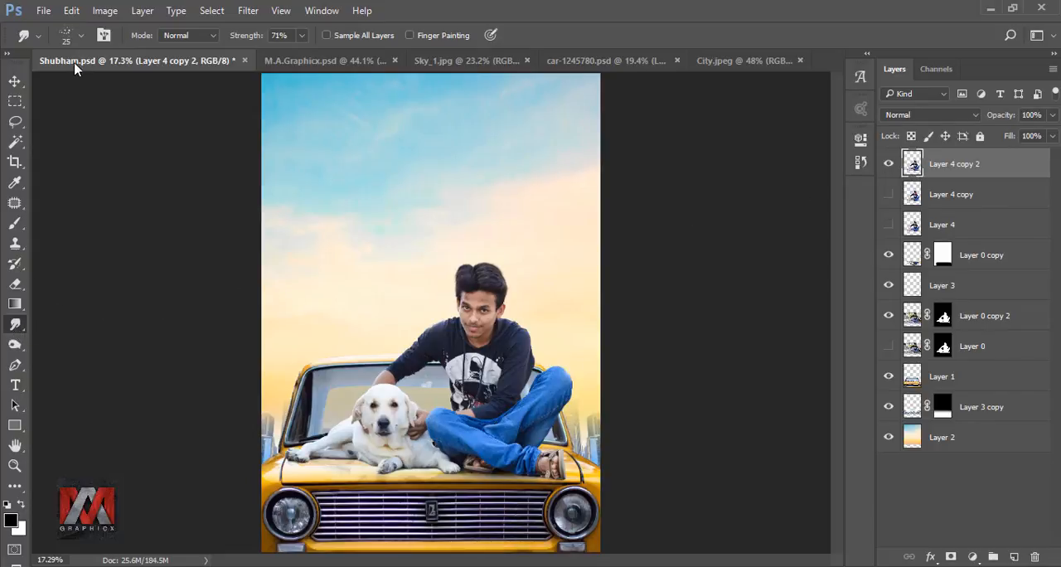
Step: Set the Smudge tool to the 65 px textured round brush at 30% strength and load the subject layer's outline as a selection
{"action": "left_click", "coordinate": [69, 36]}
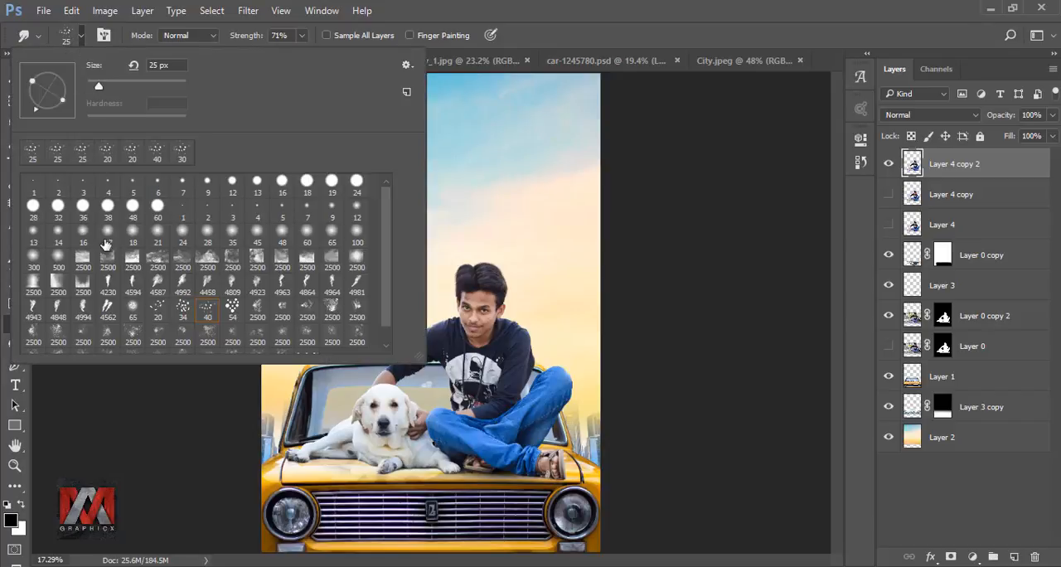
{"action": "left_click", "coordinate": [539, 40]}
{"action": "scroll", "coordinate": [489, 337], "scroll_direction": "up", "scroll_amount": 8}
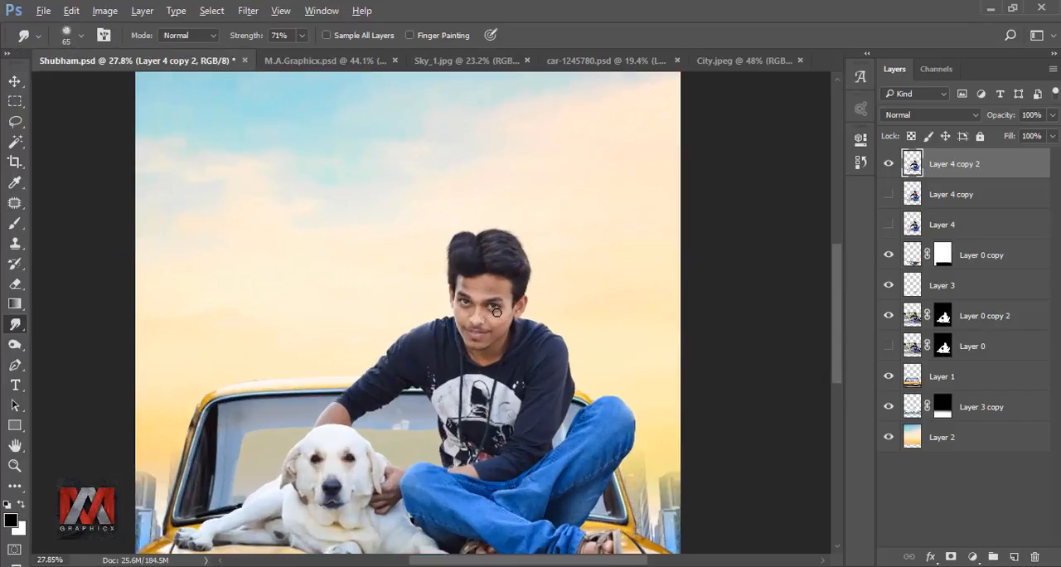
{"action": "scroll", "coordinate": [522, 253], "scroll_direction": "up", "scroll_amount": 3}
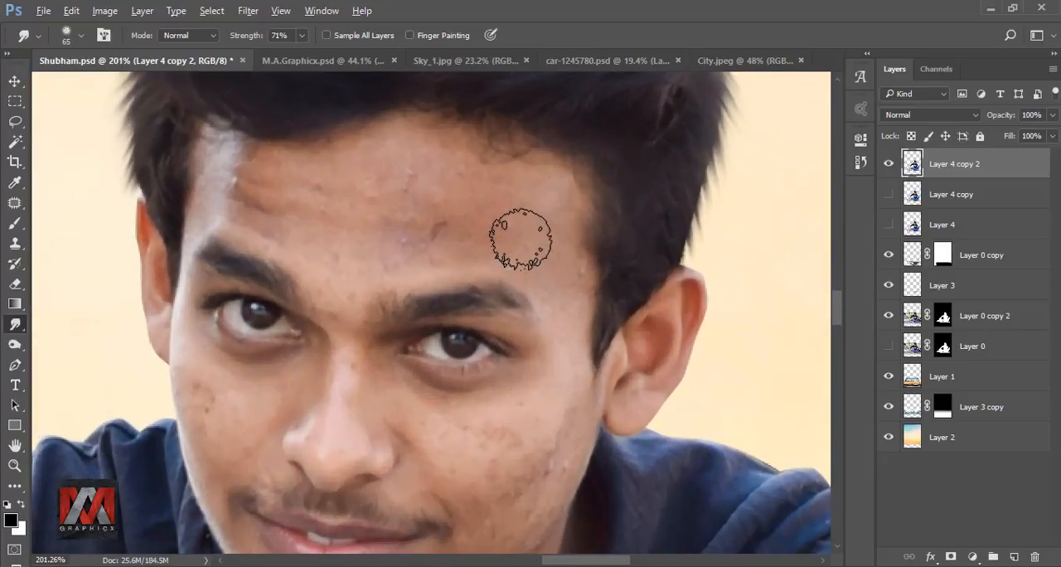
{"action": "left_click", "coordinate": [914, 165], "text": "ctrl"}
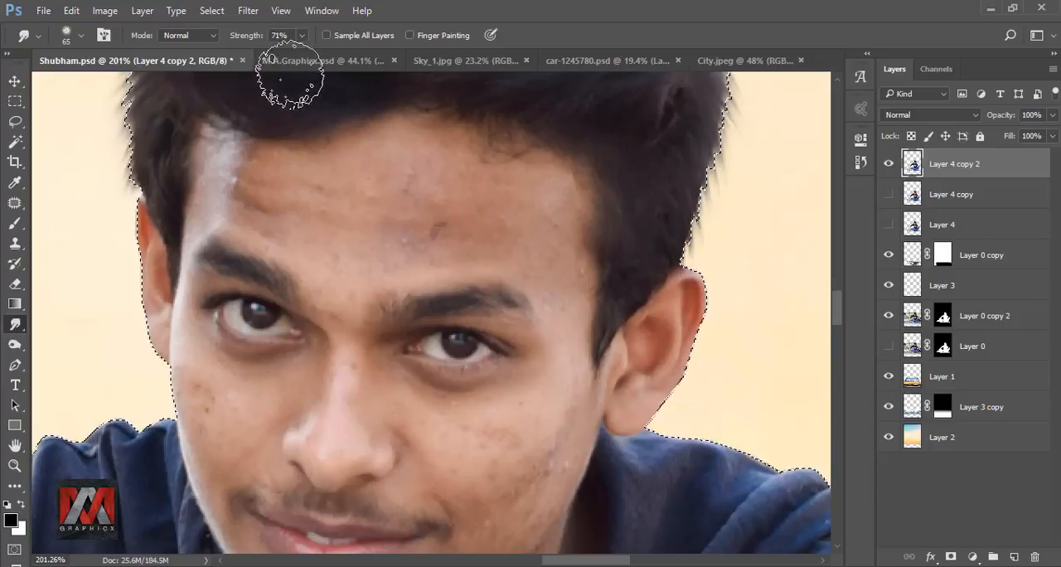
{"action": "left_click", "coordinate": [302, 35]}
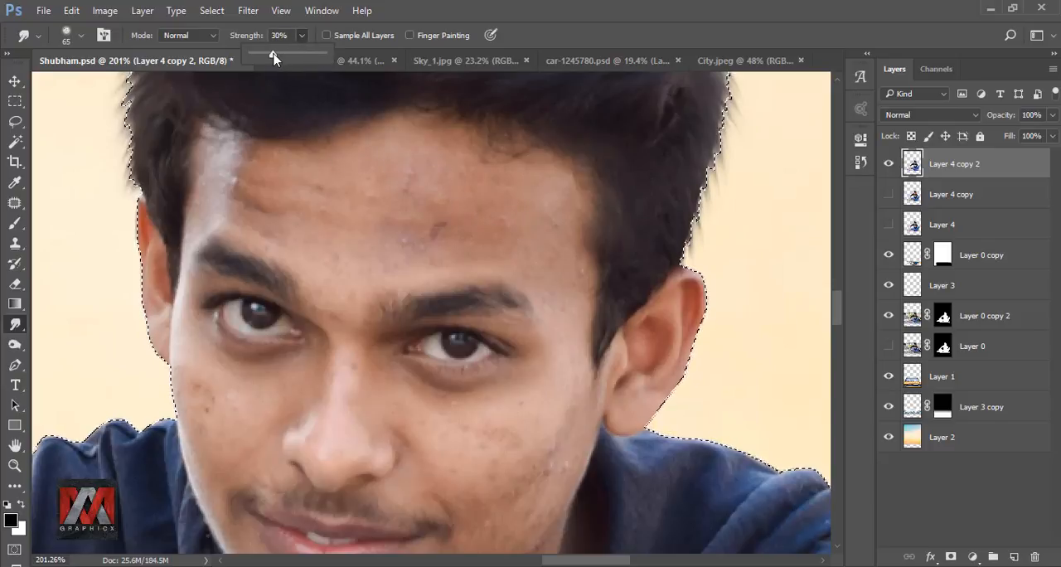
Step: Smudge the man's forehead with a 50 px brush to smooth out blemishes and skin texture
{"action": "key", "text": "bracketleft"}
{"action": "key", "text": "bracketleft"}
{"action": "mouse_move", "coordinate": [512, 182]}
{"action": "left_mouse_down"}
{"action": "mouse_move", "coordinate": [378, 153]}
{"action": "mouse_move", "coordinate": [441, 162]}
{"action": "mouse_move", "coordinate": [372, 193]}
{"action": "mouse_move", "coordinate": [472, 226]}
{"action": "mouse_move", "coordinate": [277, 194]}
{"action": "mouse_move", "coordinate": [539, 231]}
{"action": "mouse_move", "coordinate": [515, 189]}
{"action": "mouse_move", "coordinate": [555, 268]}
{"action": "left_mouse_up"}
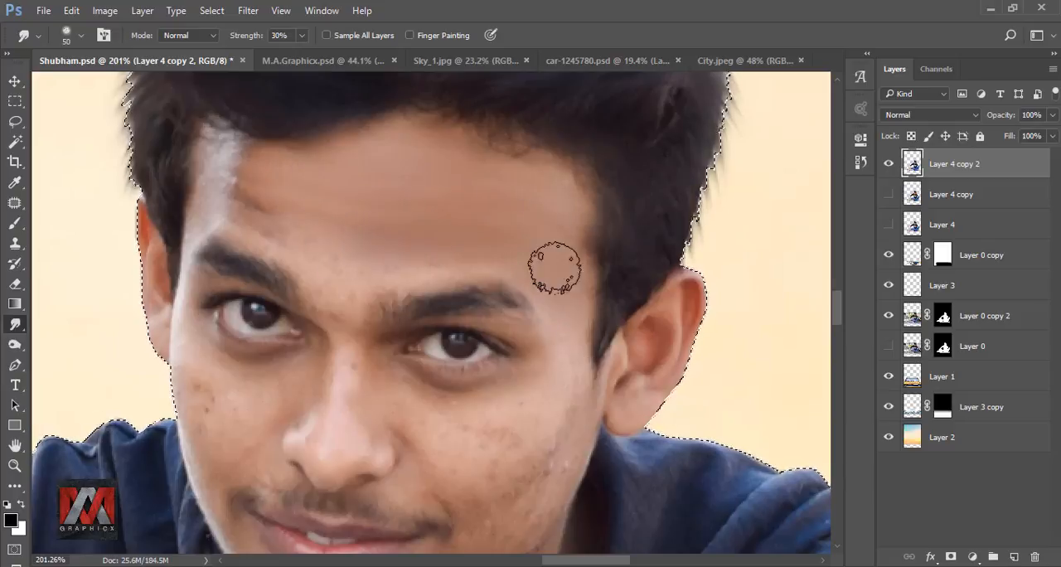
Step: Smudge the man's left cheek down to the jawline with a 35 px brush to remove the spots
{"action": "scroll", "coordinate": [459, 171], "scroll_direction": "down", "scroll_amount": 3}
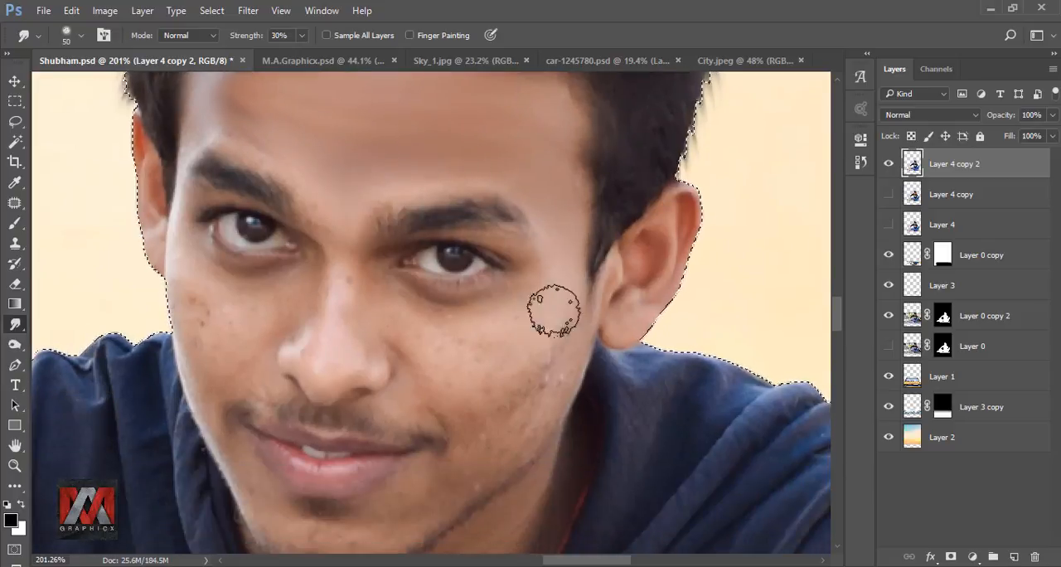
{"action": "scroll", "coordinate": [485, 398], "scroll_direction": "up", "scroll_amount": 2}
{"action": "key", "text": "bracketleft"}
{"action": "key", "text": "bracketleft"}
{"action": "key", "text": "bracketleft"}
{"action": "mouse_move", "coordinate": [467, 312]}
{"action": "left_mouse_down"}
{"action": "mouse_move", "coordinate": [549, 365]}
{"action": "mouse_move", "coordinate": [508, 275]}
{"action": "left_mouse_up"}
{"action": "left_click_drag", "start_coordinate": [443, 298], "coordinate": [503, 264]}
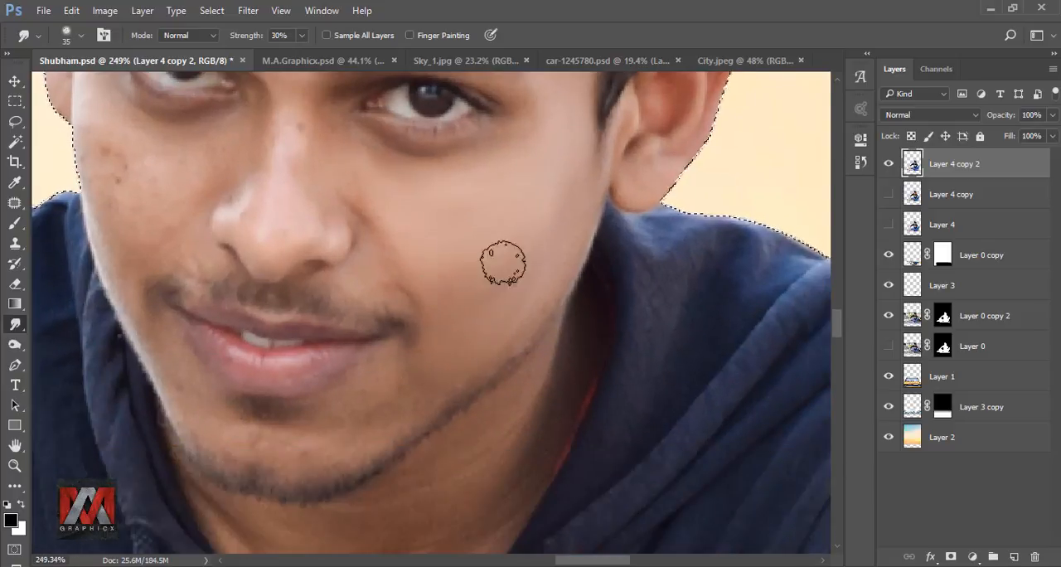
{"action": "left_click_drag", "start_coordinate": [388, 268], "coordinate": [498, 339]}
Step: Smooth the skin beside the nose with a 25 px brush and smudge the man's right cheek at 35 px
{"action": "key", "text": "bracketleft"}
{"action": "key", "text": "bracketleft"}
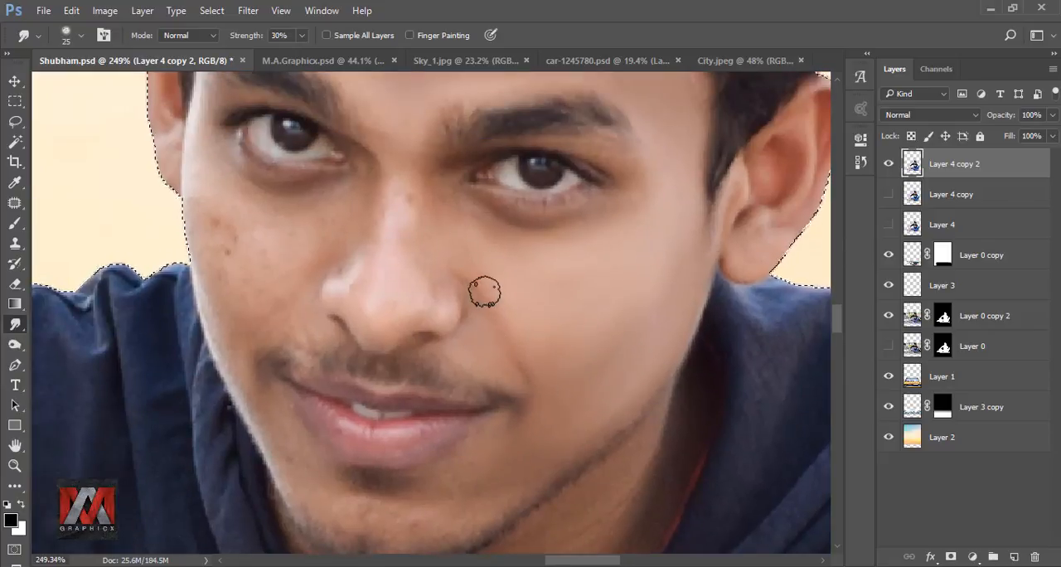
{"action": "scroll", "coordinate": [422, 213], "scroll_direction": "up", "scroll_amount": 5}
{"action": "scroll", "coordinate": [353, 237], "scroll_direction": "up", "scroll_amount": 3}
{"action": "scroll", "coordinate": [297, 170], "scroll_direction": "down", "scroll_amount": 5}
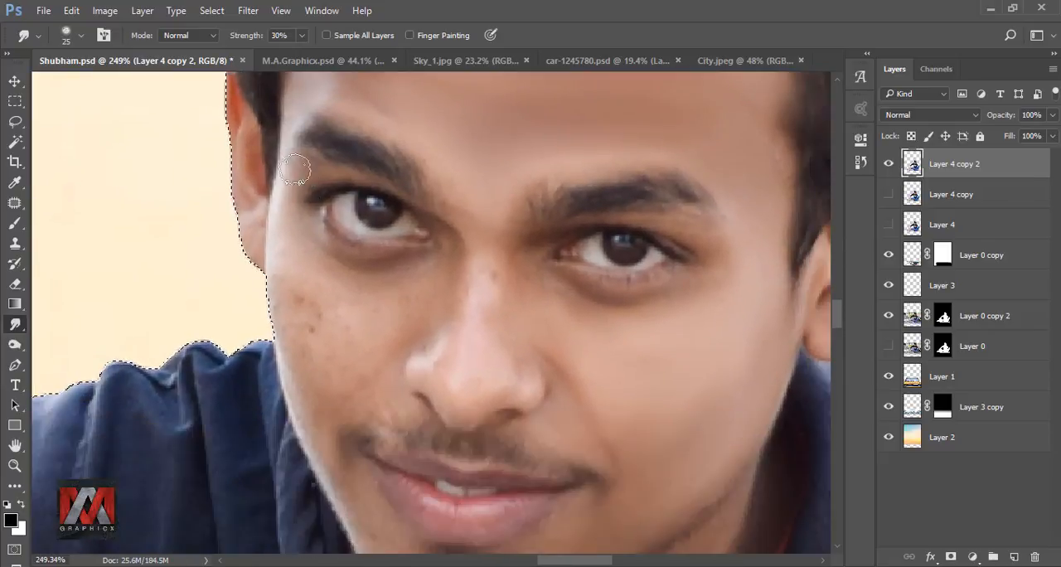
{"action": "key", "text": "bracketright"}
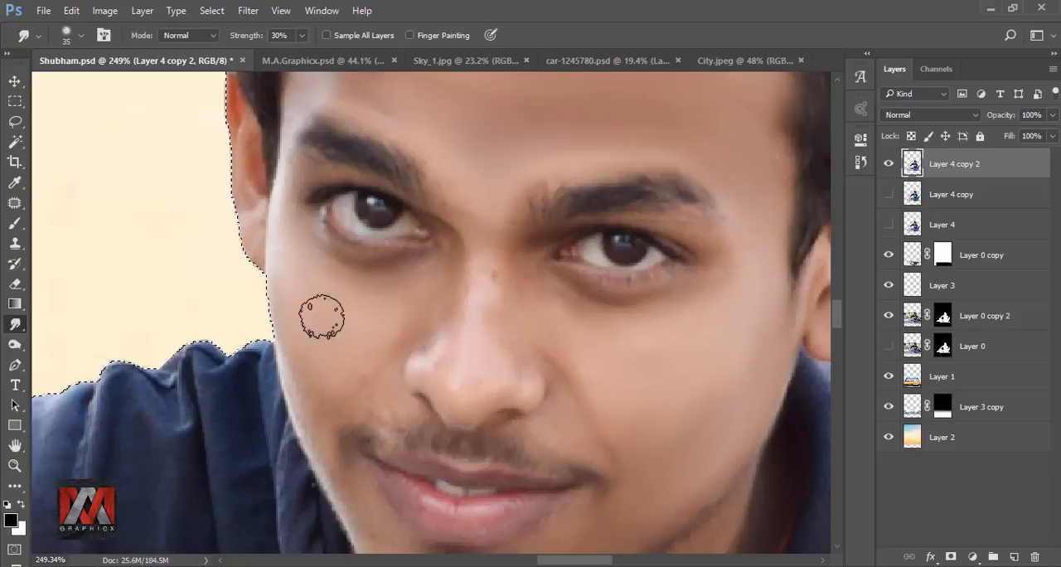
Step: Smudge the skin around the mouth and chin with a 20 px brush, working around the lips and beard line
{"action": "key", "text": "bracketleft"}
{"action": "key", "text": "bracketleft"}
{"action": "key", "text": "bracketleft"}
{"action": "scroll", "coordinate": [324, 410], "scroll_direction": "down", "scroll_amount": 4}
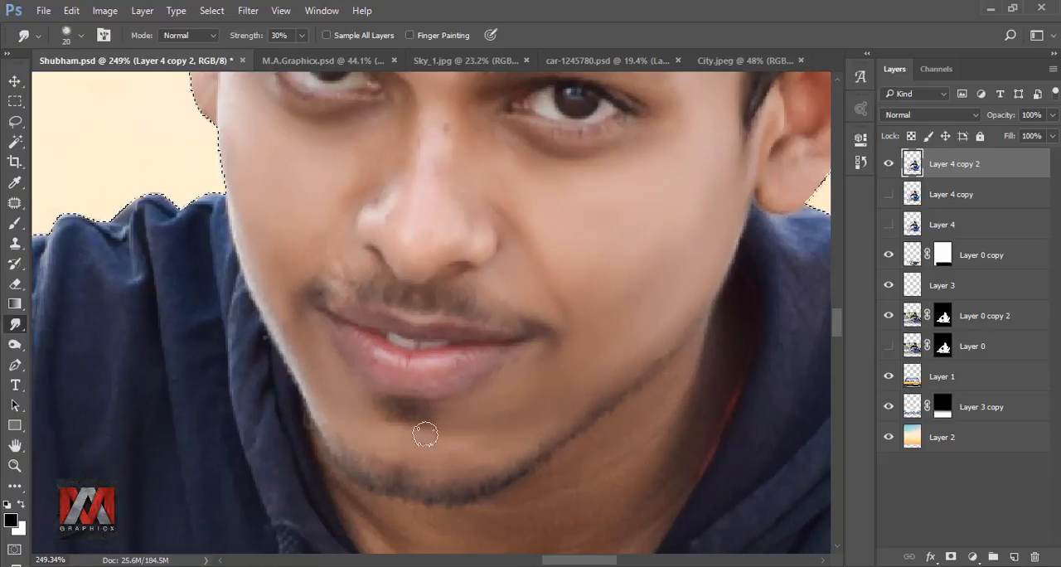
Step: Smudge the nose bridge and the skin under the eyes, undoing a misplaced stroke
{"action": "scroll", "coordinate": [425, 435], "scroll_direction": "up", "scroll_amount": 4}
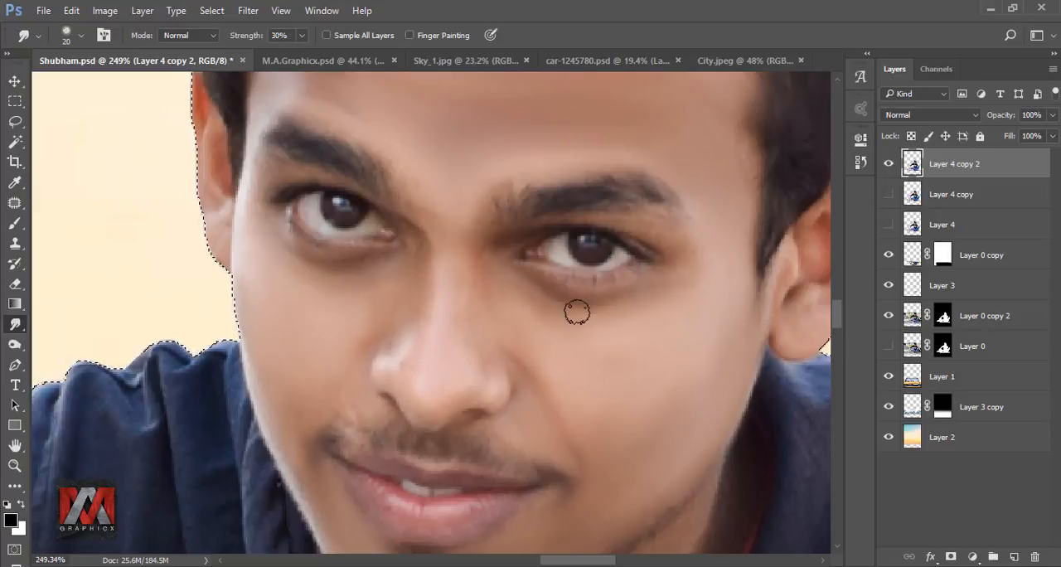
{"action": "left_click_drag", "start_coordinate": [444, 237], "coordinate": [474, 308]}
{"action": "left_click_drag", "start_coordinate": [319, 250], "coordinate": [407, 303]}
{"action": "key", "text": "ctrl+z"}
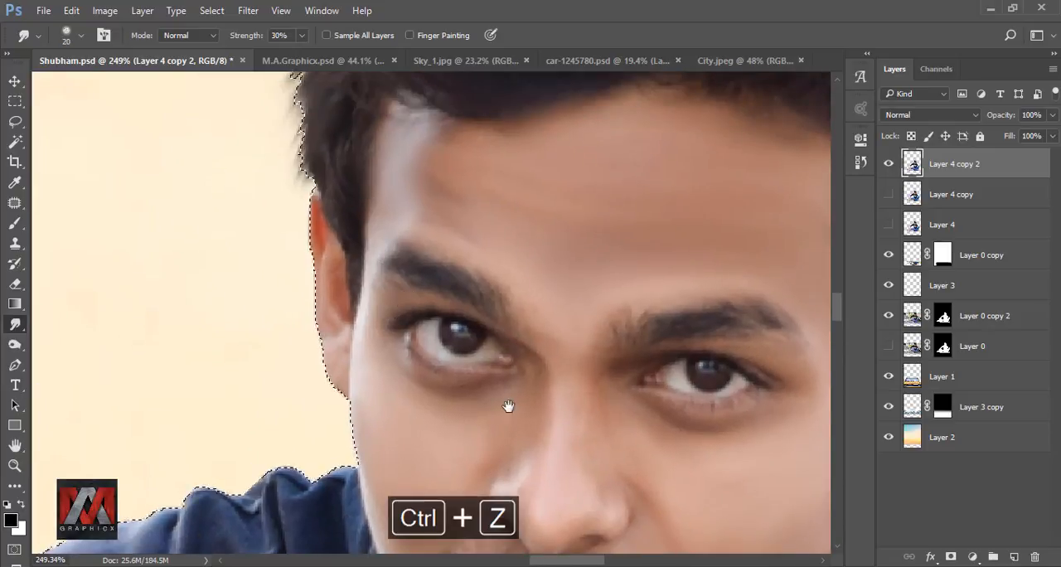
{"action": "left_click_drag", "start_coordinate": [509, 406], "coordinate": [465, 242]}
{"action": "left_click_drag", "start_coordinate": [633, 414], "coordinate": [602, 308]}
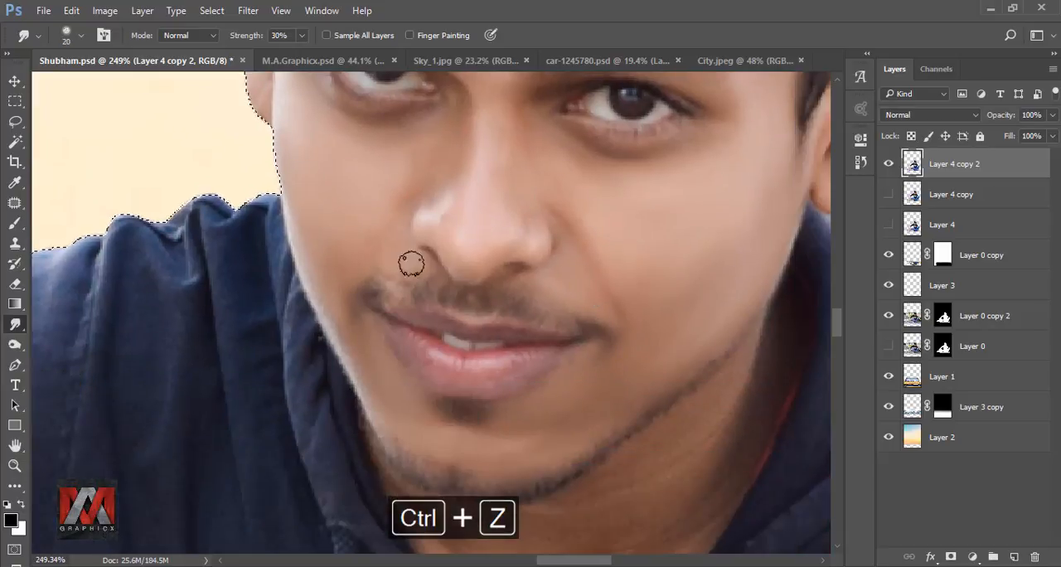
Step: Smudge the neck below the beard line down to the hoodie collar, using brush sizes of 20 to 35 px
{"action": "scroll", "coordinate": [407, 266], "scroll_direction": "up", "scroll_amount": 3}
{"action": "left_click_drag", "start_coordinate": [441, 461], "coordinate": [356, 237]}
{"action": "left_click_drag", "start_coordinate": [748, 213], "coordinate": [539, 266]}
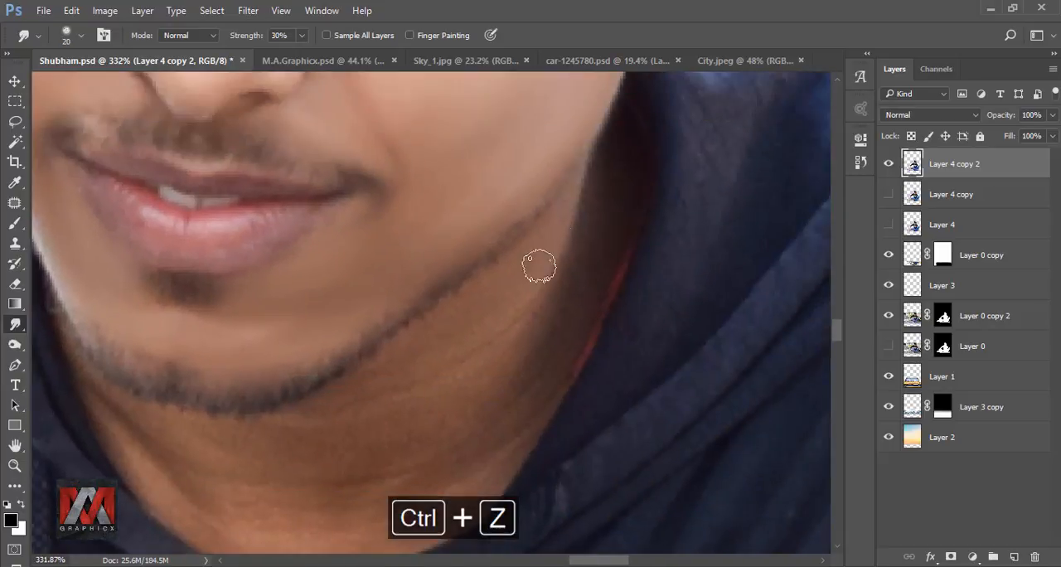
{"action": "mouse_move", "coordinate": [344, 394]}
{"action": "left_mouse_down"}
{"action": "mouse_move", "coordinate": [524, 348]}
{"action": "mouse_move", "coordinate": [465, 372]}
{"action": "mouse_move", "coordinate": [487, 423]}
{"action": "mouse_move", "coordinate": [563, 322]}
{"action": "left_mouse_up"}
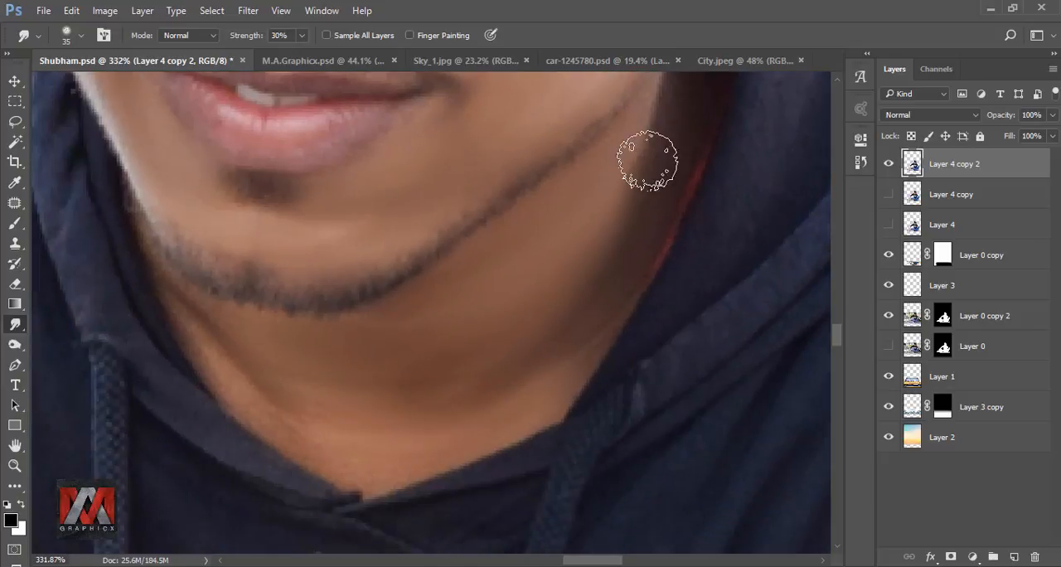
{"action": "key", "text": "bracketleft"}
{"action": "key", "text": "bracketleft"}
{"action": "key", "text": "bracketleft"}
{"action": "scroll", "coordinate": [357, 308], "scroll_direction": "left", "scroll_amount": 3}
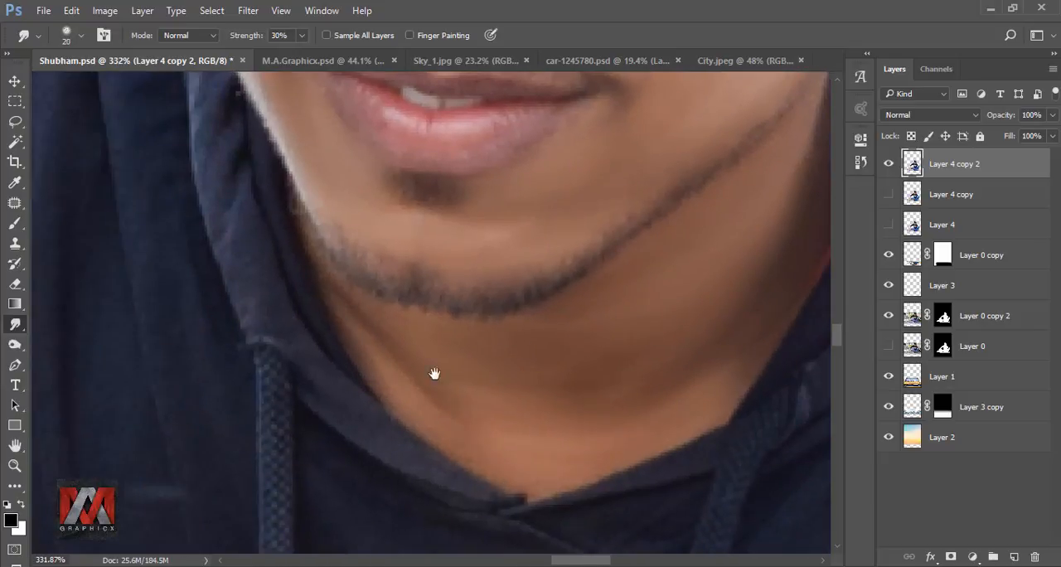
Step: Smudge the nose and the inside of the man's left ear with a 20 px brush to smooth the skin
{"action": "left_click_drag", "start_coordinate": [434, 374], "coordinate": [502, 452]}
{"action": "scroll", "coordinate": [502, 418], "scroll_direction": "down", "scroll_amount": 9}
{"action": "scroll", "coordinate": [519, 269], "scroll_direction": "up", "scroll_amount": 7}
{"action": "left_click_drag", "start_coordinate": [519, 269], "coordinate": [415, 368]}
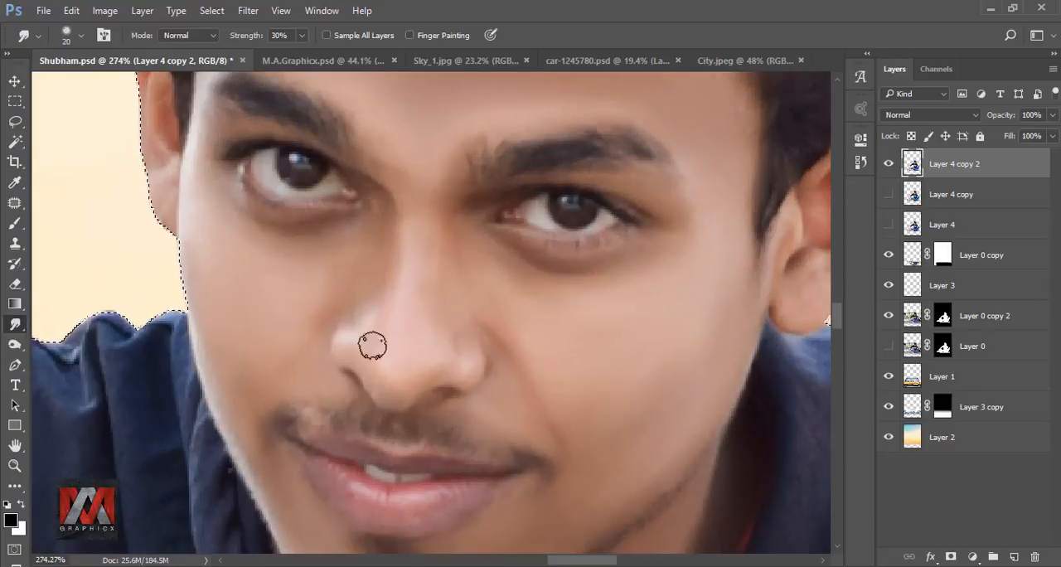
{"action": "scroll", "coordinate": [372, 345], "scroll_direction": "up", "scroll_amount": 3}
{"action": "scroll", "coordinate": [390, 335], "scroll_direction": "right", "scroll_amount": 6}
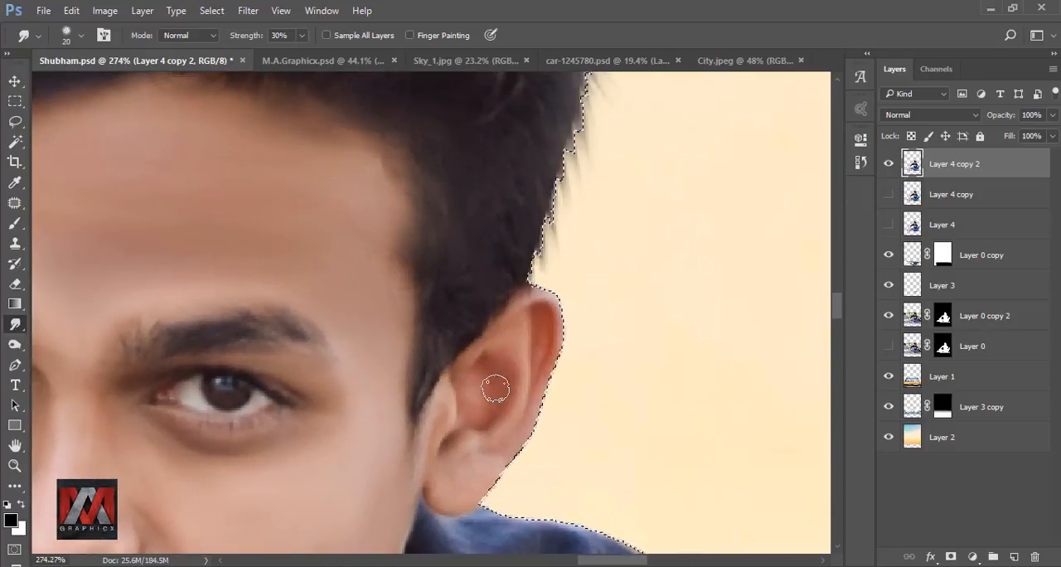
Step: Touch up the man's right ear and the temple beside the hairline, undoing unwanted strokes and enlarging the brush to 30 px
{"action": "scroll", "coordinate": [415, 348], "scroll_direction": "left", "scroll_amount": 10}
{"action": "scroll", "coordinate": [378, 374], "scroll_direction": "up", "scroll_amount": 2}
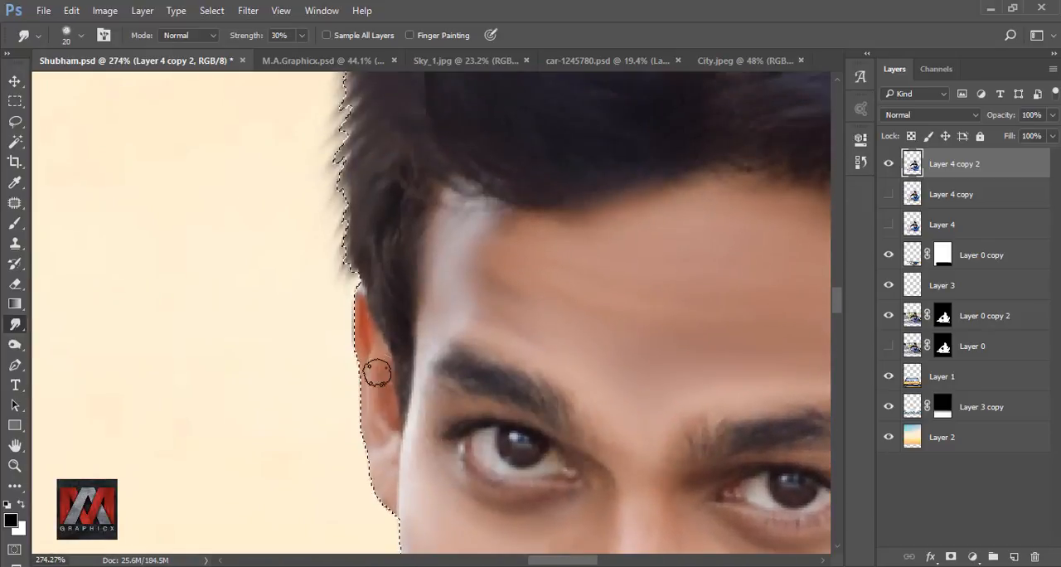
{"action": "key", "text": "ctrl+z"}
{"action": "scroll", "coordinate": [395, 256], "scroll_direction": "down", "scroll_amount": 3}
{"action": "scroll", "coordinate": [290, 211], "scroll_direction": "up", "scroll_amount": 4}
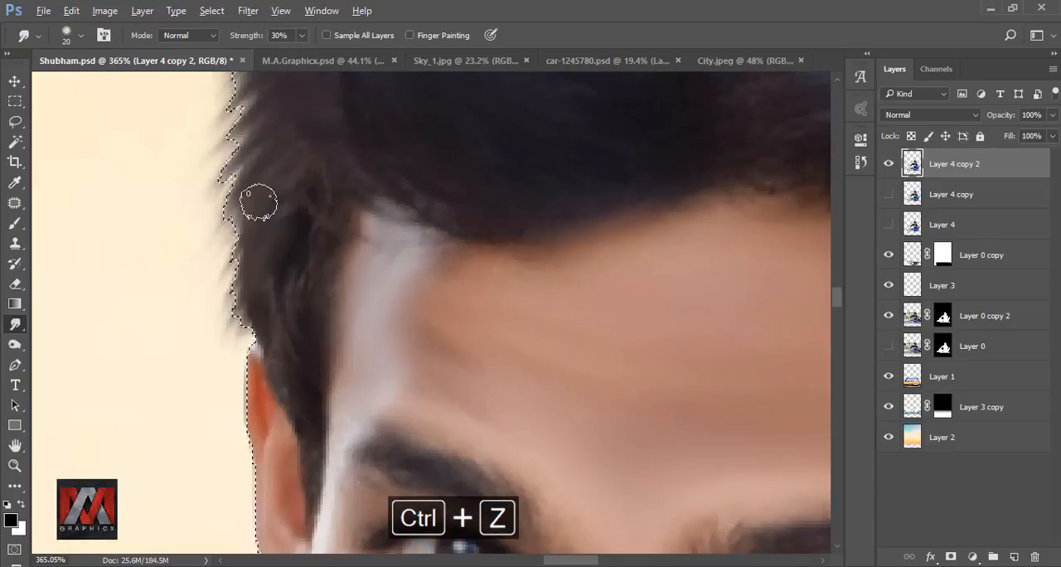
{"action": "scroll", "coordinate": [273, 241], "scroll_direction": "down", "scroll_amount": 2}
{"action": "key", "text": "bracketright"}
{"action": "key", "text": "ctrl+alt+z"}
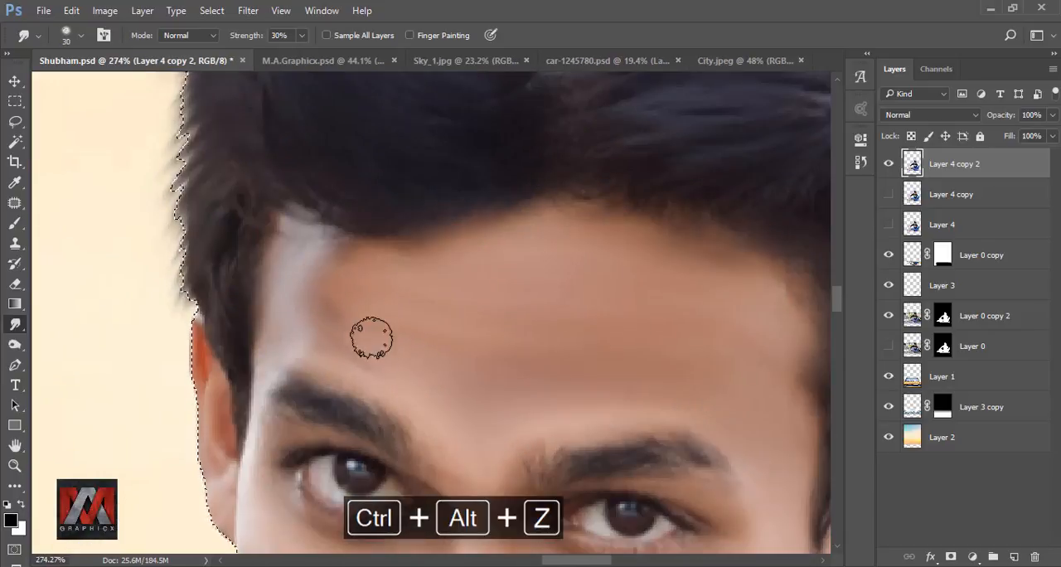
Step: Compare the smoothed skin with the previous layer copy in the full image and clear the selection
{"action": "scroll", "coordinate": [376, 319], "scroll_direction": "down", "scroll_amount": 10}
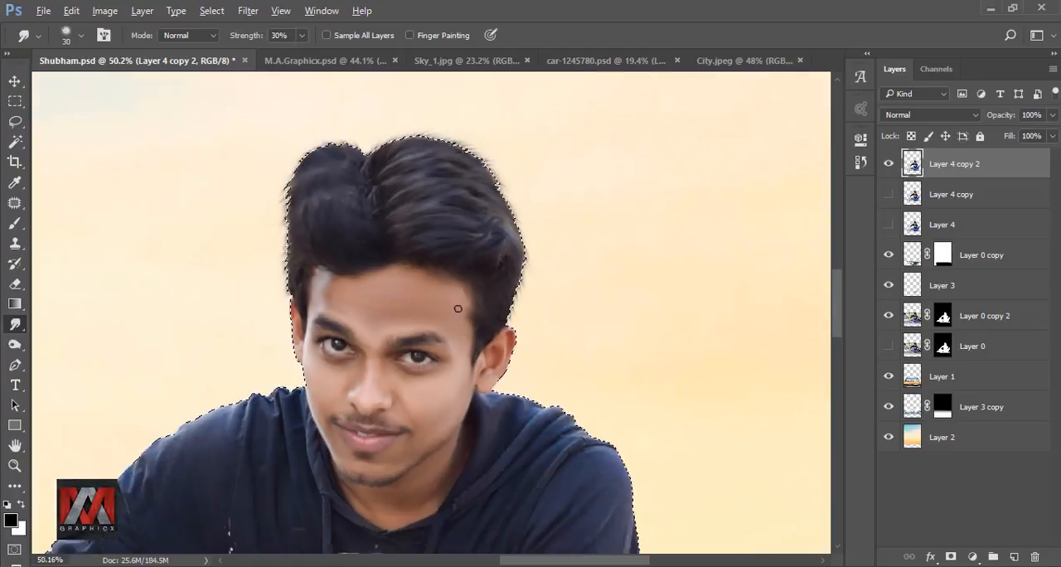
{"action": "key", "text": "ctrl+0"}
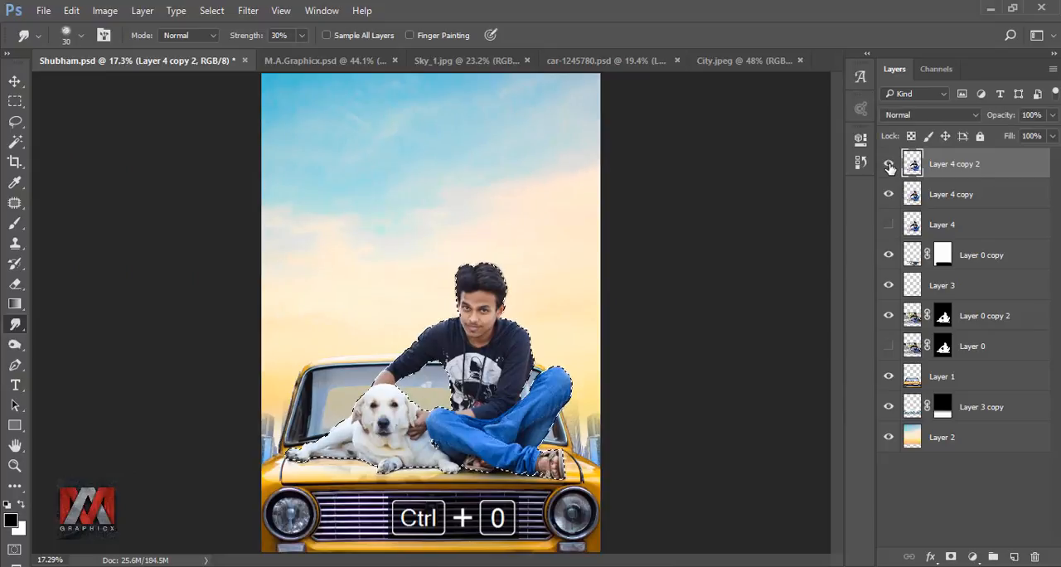
{"action": "left_click", "coordinate": [888, 194]}
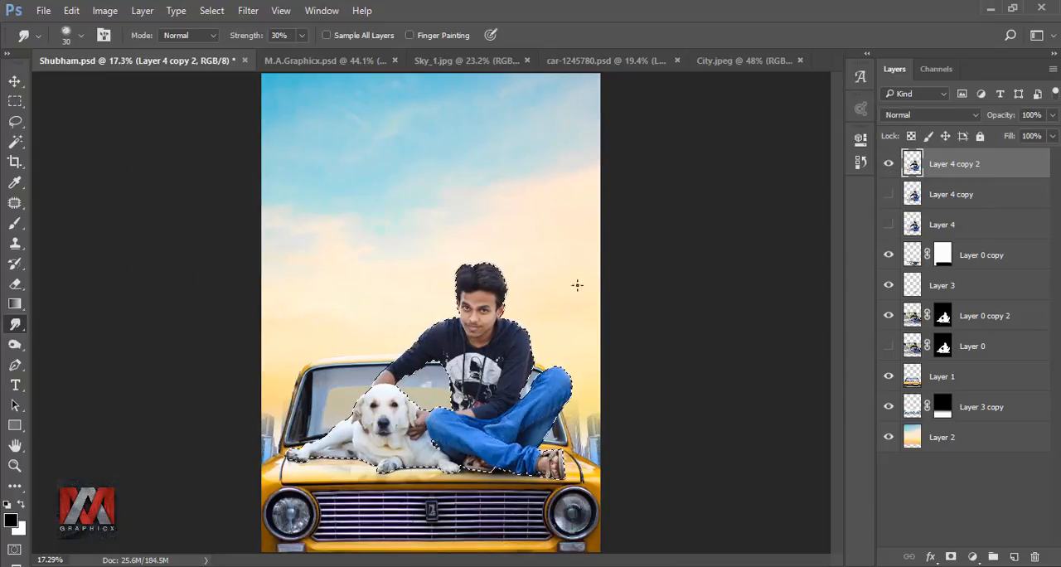
{"action": "key", "text": "ctrl+d"}
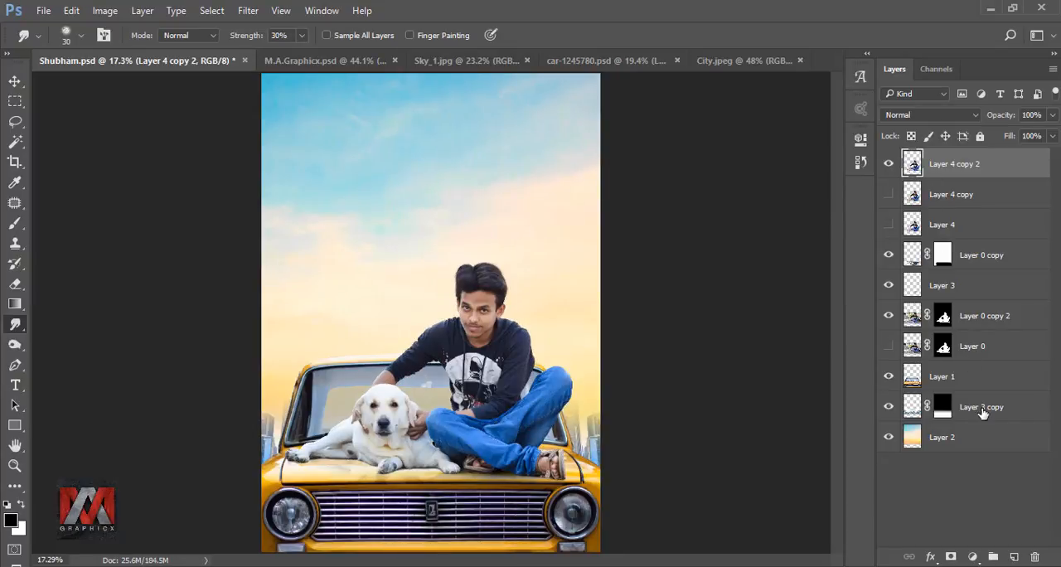
Step: Add a new layer above Layer 4 copy 2 and clip it to that layer
{"action": "left_click", "coordinate": [1014, 556]}
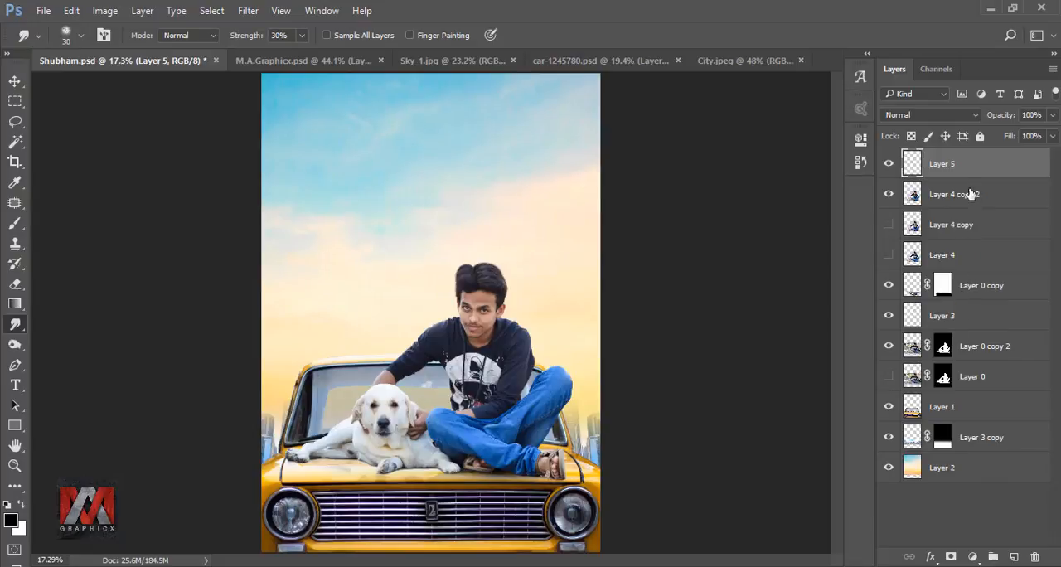
{"action": "right_click", "coordinate": [971, 163]}
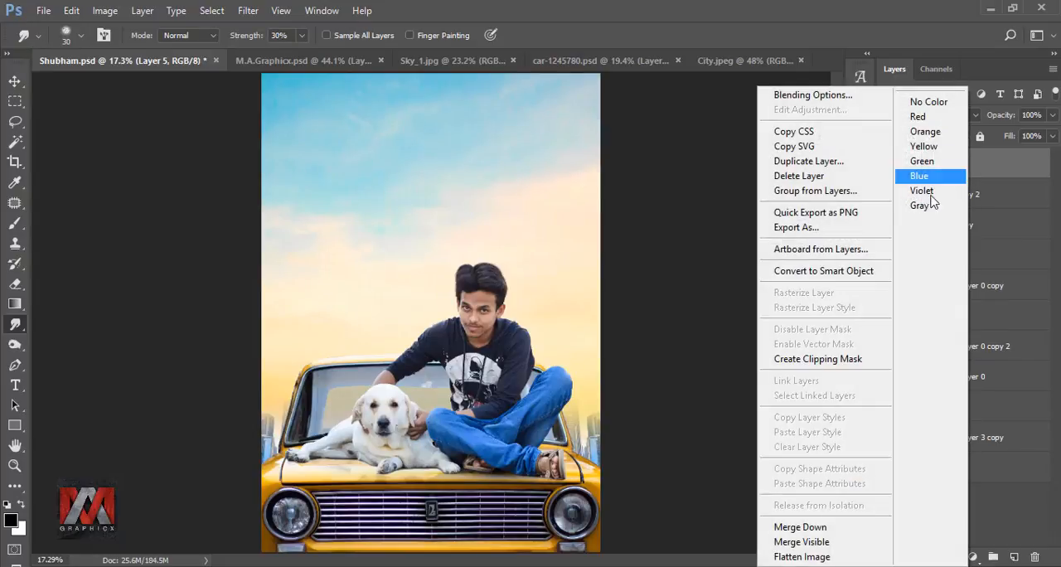
{"action": "left_click", "coordinate": [830, 358]}
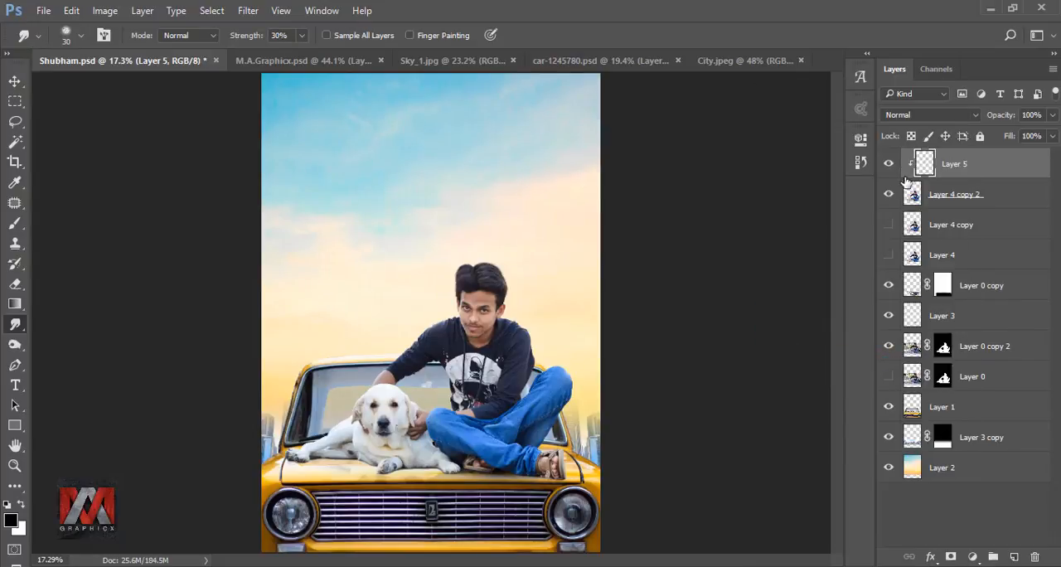
Step: Fill the clipped layer with 50% gray and set its blend mode to Overlay
{"action": "key", "text": "shift+F5"}
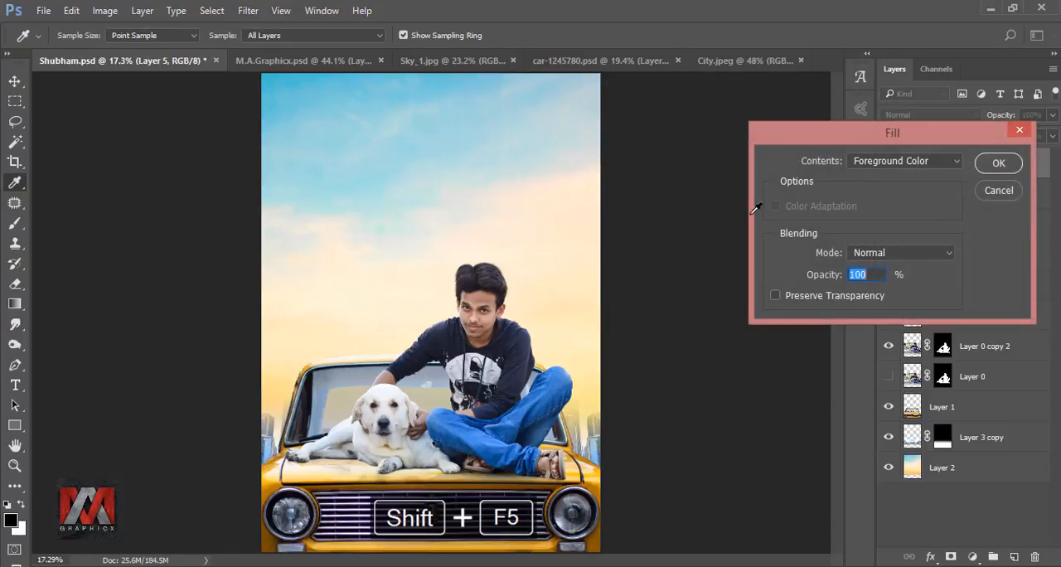
{"action": "left_click", "coordinate": [885, 162]}
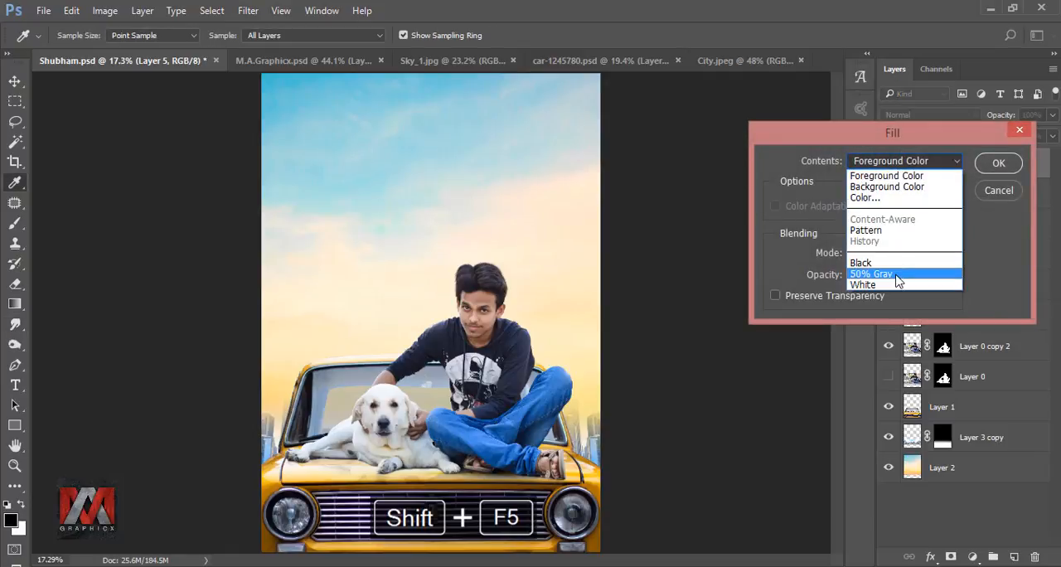
{"action": "left_click", "coordinate": [929, 274]}
{"action": "left_click", "coordinate": [995, 163]}
{"action": "key", "text": "r"}
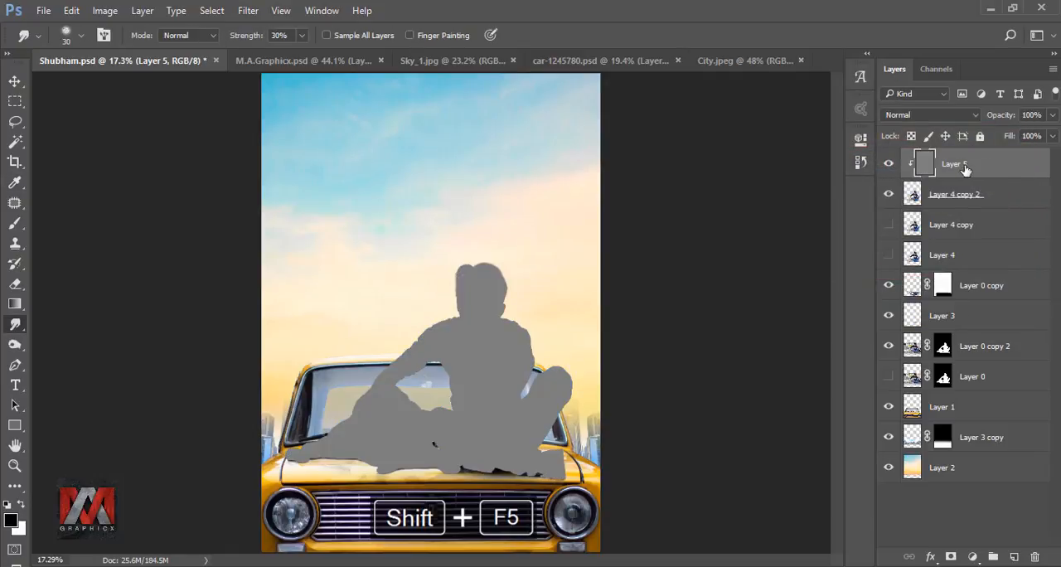
{"action": "left_click", "coordinate": [929, 115]}
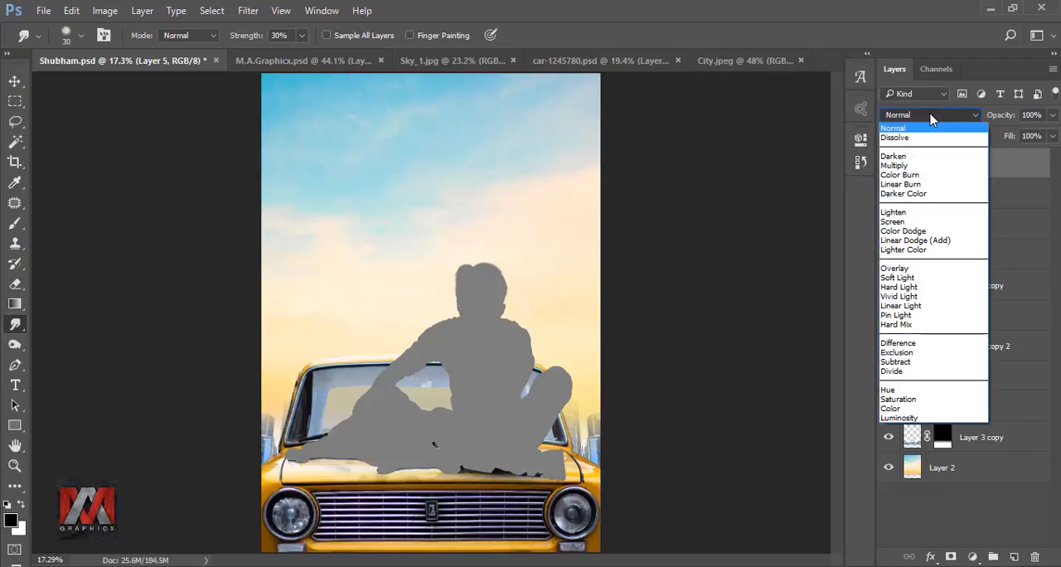
{"action": "left_click", "coordinate": [926, 269]}
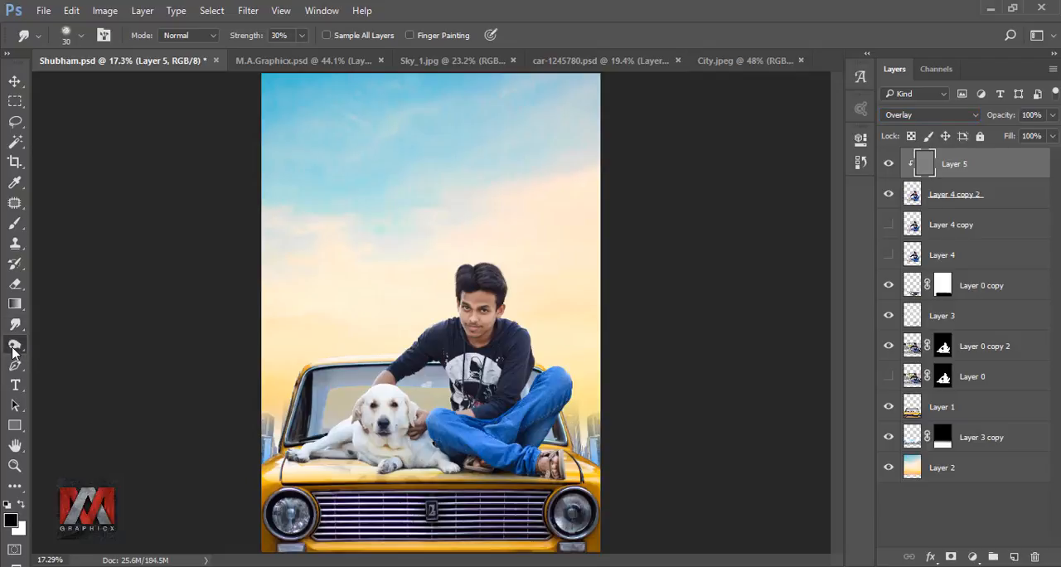
Step: Dodge the man's forehead and face with a 100 px brush, Midtones range and 42% exposure
{"action": "left_click_drag", "start_coordinate": [15, 344], "coordinate": [70, 351]}
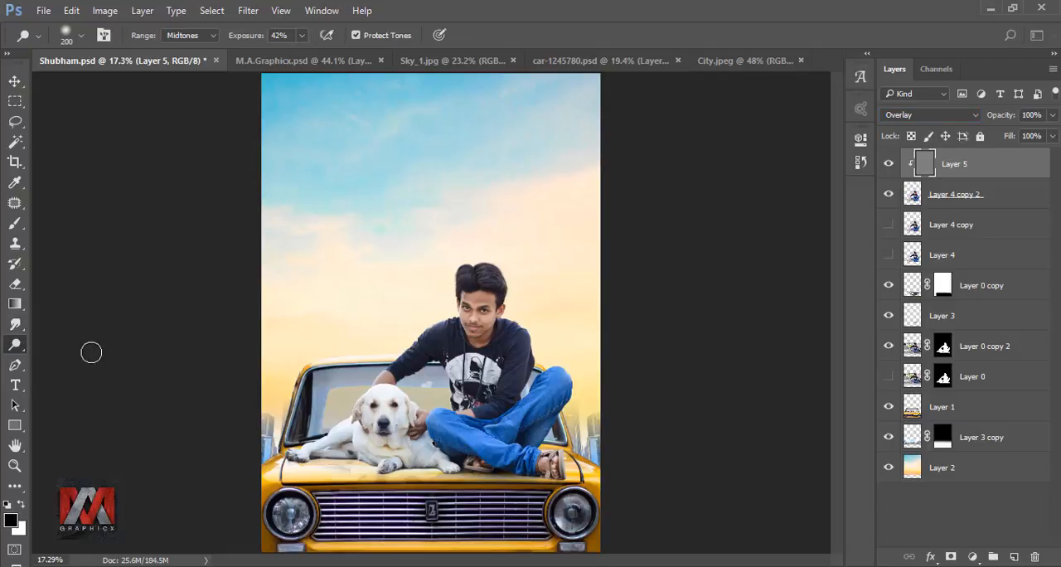
{"action": "scroll", "coordinate": [462, 286], "scroll_direction": "up", "scroll_amount": 5}
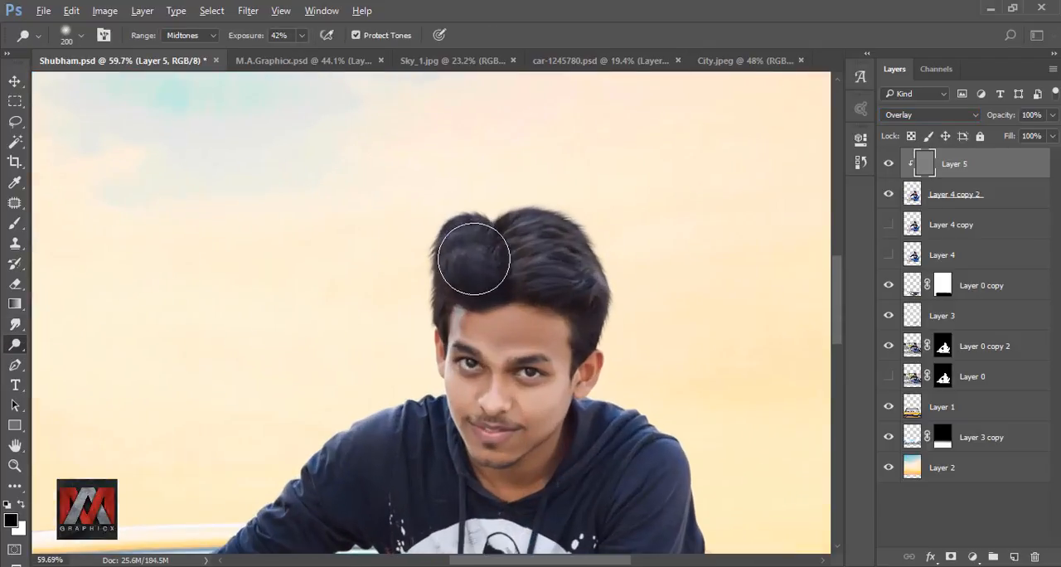
{"action": "key", "text": "bracketleft"}
{"action": "key", "text": "bracketleft"}
{"action": "key", "text": "bracketleft"}
{"action": "key", "text": "bracketleft"}
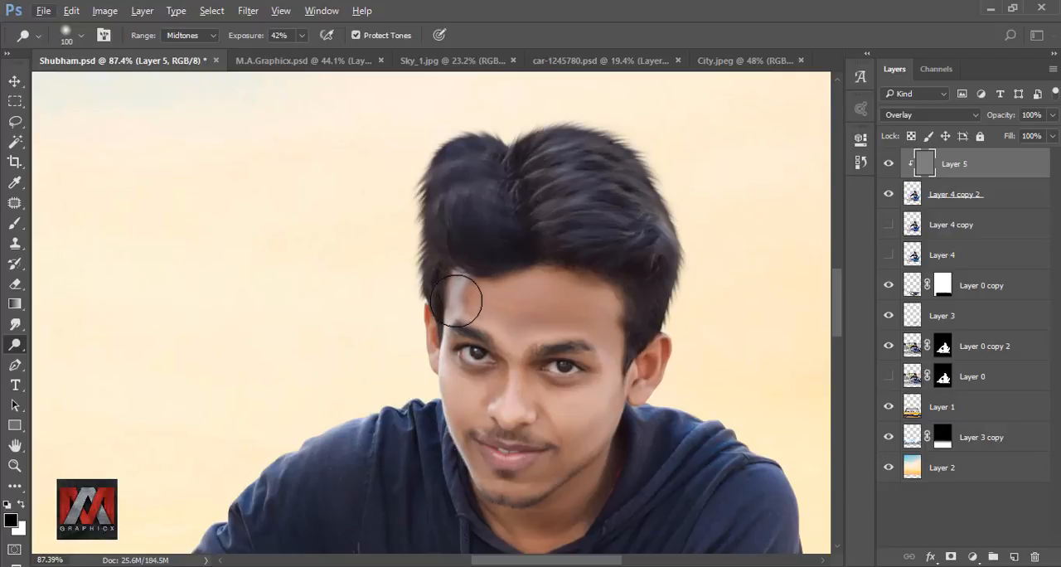
{"action": "mouse_move", "coordinate": [456, 301]}
{"action": "left_mouse_down"}
{"action": "mouse_move", "coordinate": [422, 441]}
{"action": "mouse_move", "coordinate": [462, 250]}
{"action": "left_mouse_up"}
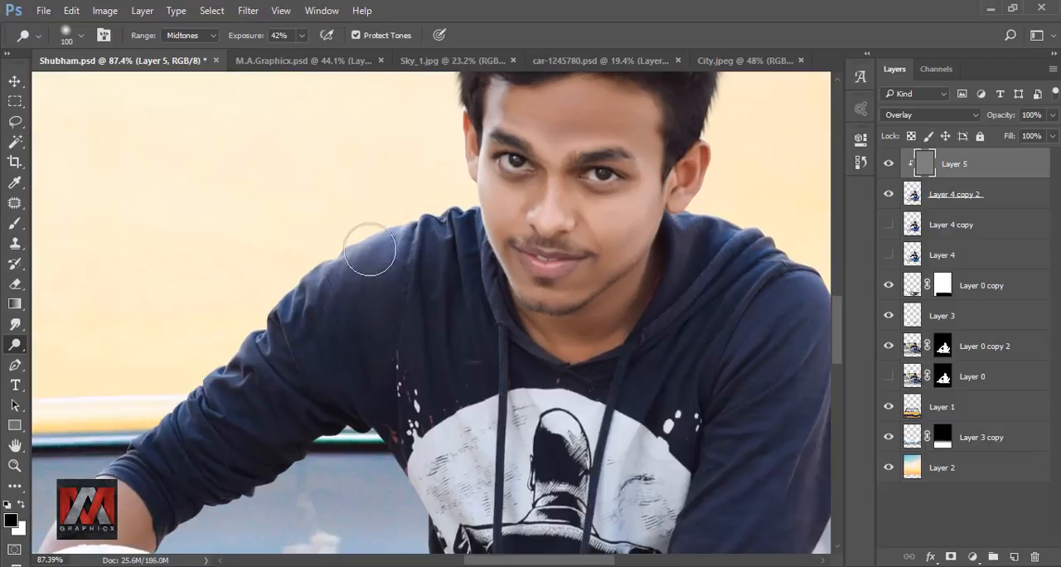
Step: Dodge the hoodie's shoulder and the sleeve of the arm reaching toward the dog with the 100 px brush
{"action": "left_click_drag", "start_coordinate": [370, 248], "coordinate": [141, 423]}
{"action": "mouse_move", "coordinate": [192, 422]}
{"action": "left_mouse_down"}
{"action": "mouse_move", "coordinate": [373, 240]}
{"action": "mouse_move", "coordinate": [187, 414]}
{"action": "left_mouse_up"}
{"action": "mouse_move", "coordinate": [207, 417]}
{"action": "left_mouse_down"}
{"action": "mouse_move", "coordinate": [303, 239]}
{"action": "mouse_move", "coordinate": [251, 342]}
{"action": "left_mouse_up"}
{"action": "left_click_drag", "start_coordinate": [159, 379], "coordinate": [265, 296]}
{"action": "left_click_drag", "start_coordinate": [89, 406], "coordinate": [280, 316]}
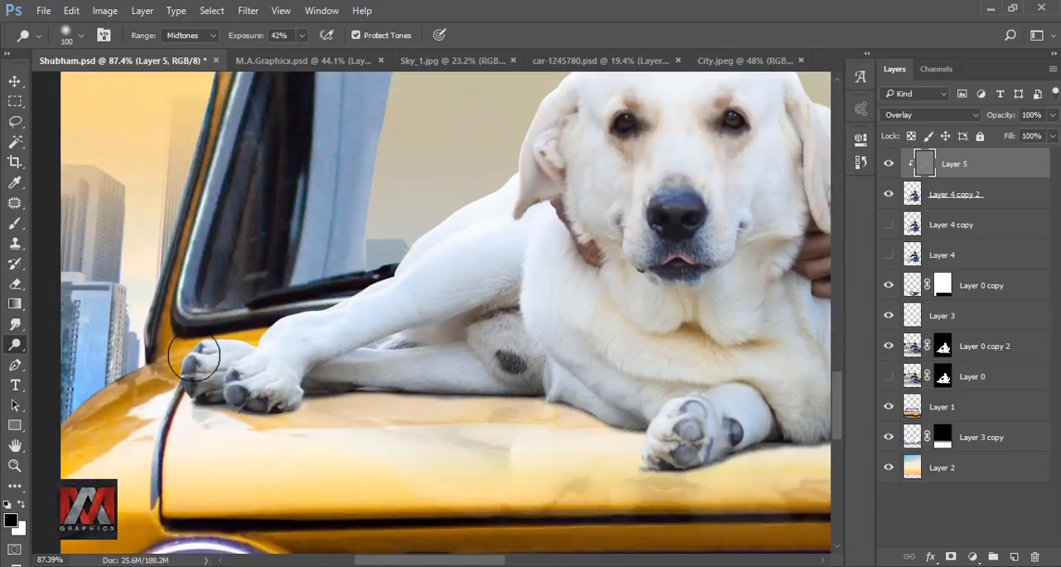
Step: Dodge the dog's hind paws, hind leg and back with the 100 px brush
{"action": "left_click_drag", "start_coordinate": [194, 356], "coordinate": [384, 275]}
{"action": "left_click_drag", "start_coordinate": [491, 211], "coordinate": [258, 277]}
{"action": "left_click_drag", "start_coordinate": [366, 194], "coordinate": [288, 305]}
Step: Reduce the brush to 50 px and dodge the highlights on the dog's face, neck and lower body
{"action": "key", "text": "bracketleft"}
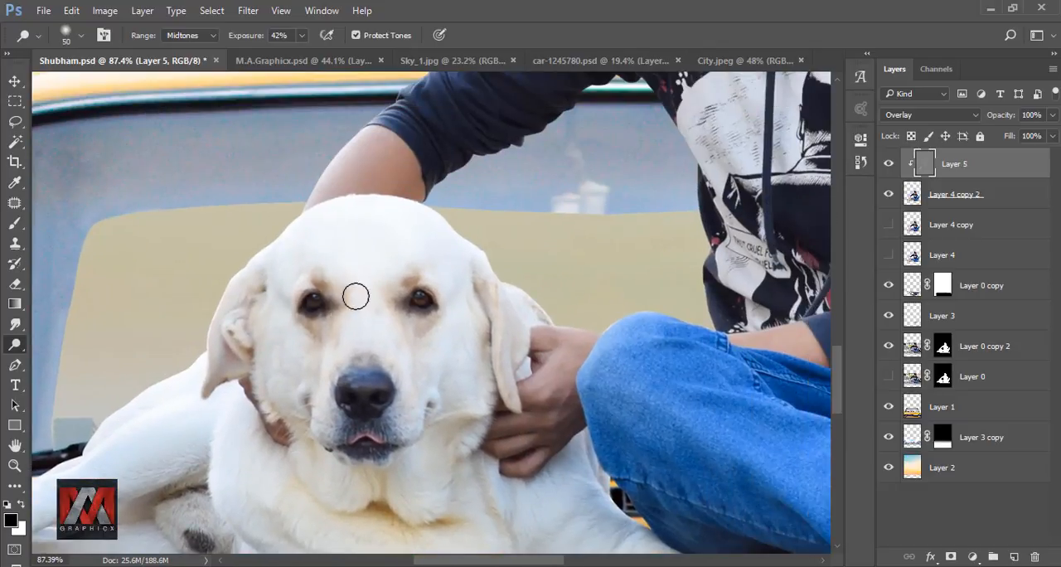
{"action": "left_click_drag", "start_coordinate": [320, 421], "coordinate": [340, 270]}
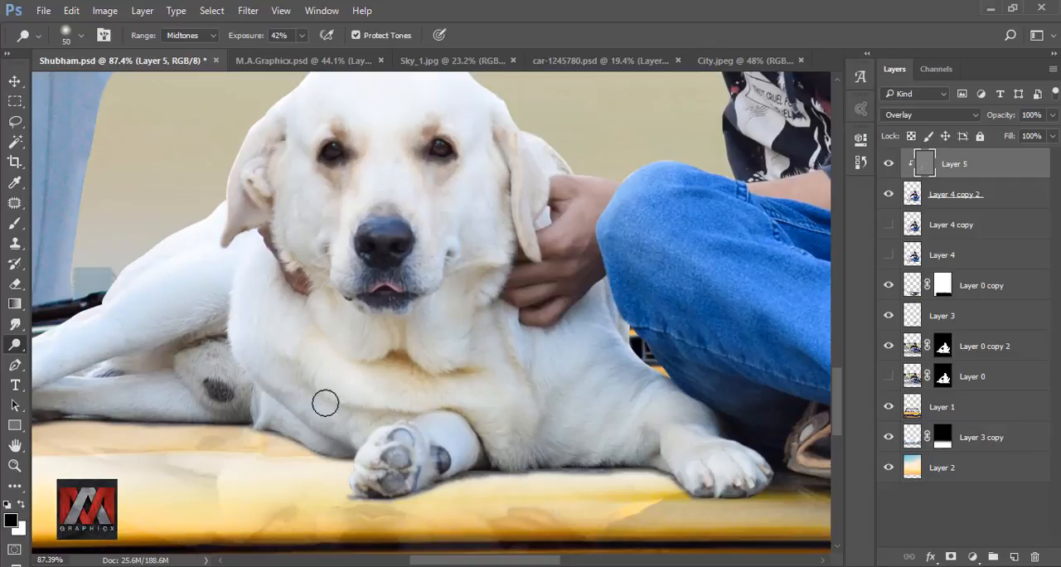
{"action": "left_click_drag", "start_coordinate": [325, 403], "coordinate": [347, 386]}
{"action": "left_click_drag", "start_coordinate": [252, 262], "coordinate": [327, 303]}
{"action": "mouse_move", "coordinate": [456, 487]}
{"action": "left_mouse_down"}
{"action": "mouse_move", "coordinate": [439, 406]}
{"action": "mouse_move", "coordinate": [403, 434]}
{"action": "left_mouse_up"}
{"action": "left_click_drag", "start_coordinate": [489, 379], "coordinate": [501, 405]}
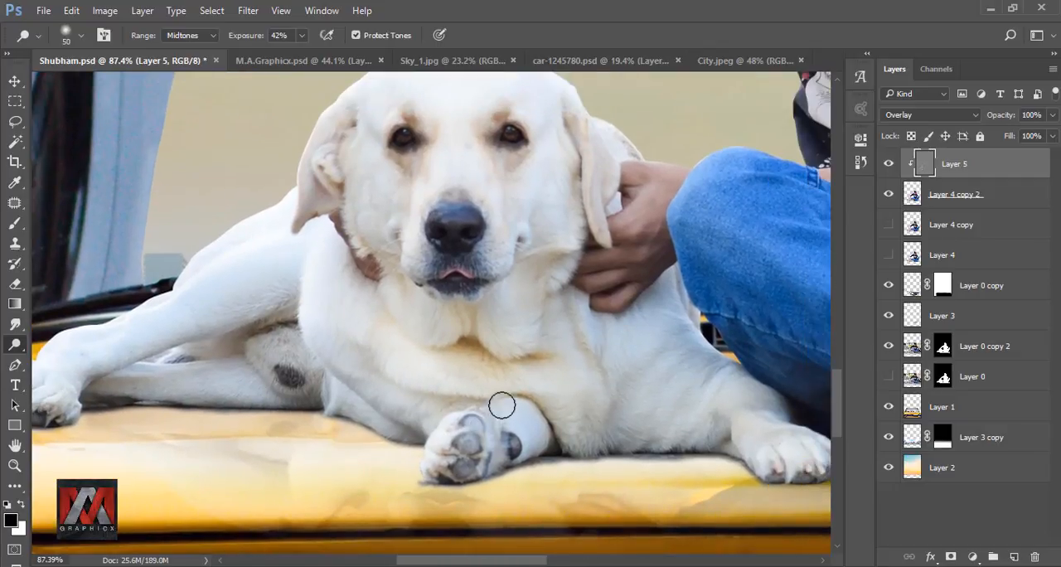
Step: Dodge the dog's chest and front legs and the man's forearm behind the knee with the 50 px brush
{"action": "left_click_drag", "start_coordinate": [562, 333], "coordinate": [441, 311]}
{"action": "left_click_drag", "start_coordinate": [625, 428], "coordinate": [669, 448]}
{"action": "left_click_drag", "start_coordinate": [495, 314], "coordinate": [476, 384]}
{"action": "left_click_drag", "start_coordinate": [514, 246], "coordinate": [398, 402]}
{"action": "left_click_drag", "start_coordinate": [379, 366], "coordinate": [406, 367]}
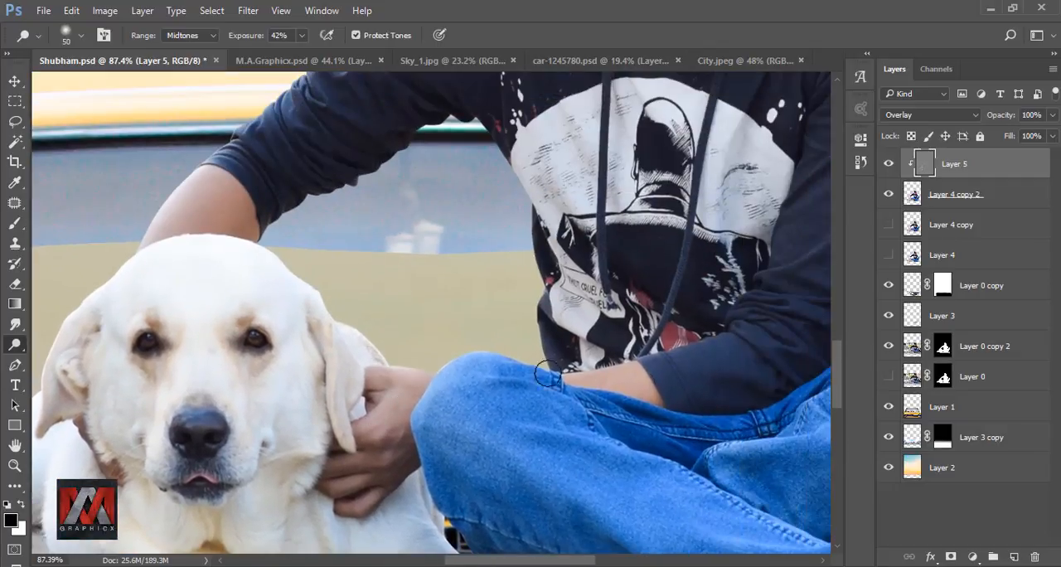
{"action": "left_click_drag", "start_coordinate": [585, 375], "coordinate": [659, 387]}
{"action": "scroll", "coordinate": [366, 352], "scroll_direction": "down", "scroll_amount": 6}
{"action": "scroll", "coordinate": [473, 153], "scroll_direction": "up", "scroll_amount": 11}
Step: Dodge the raised fabric folds along the sleeve reaching toward the dog, from shoulder to cuff, with a 20 px brush
{"action": "left_click_drag", "start_coordinate": [301, 312], "coordinate": [405, 354]}
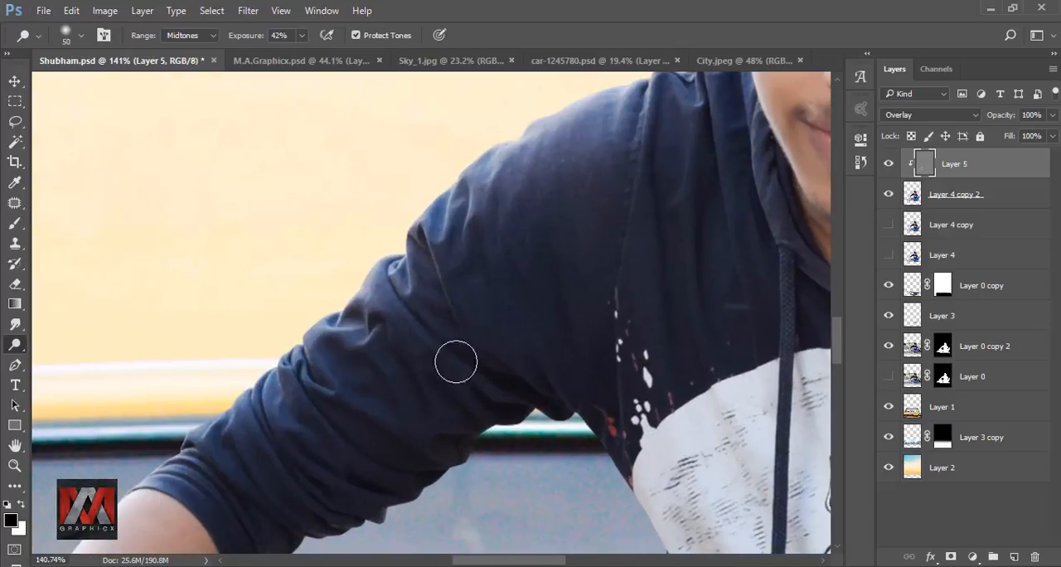
{"action": "scroll", "coordinate": [450, 355], "scroll_direction": "up", "scroll_amount": 2}
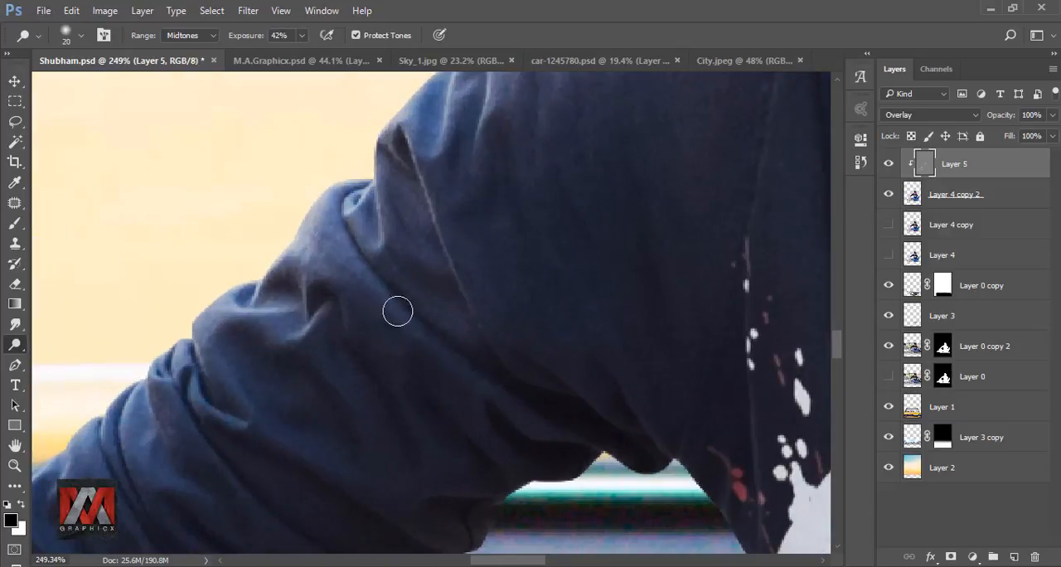
{"action": "scroll", "coordinate": [373, 286], "scroll_direction": "up", "scroll_amount": 2}
{"action": "key", "text": "bracketleft"}
{"action": "left_click_drag", "start_coordinate": [253, 337], "coordinate": [283, 358]}
{"action": "left_click_drag", "start_coordinate": [348, 403], "coordinate": [310, 324]}
{"action": "mouse_move", "coordinate": [112, 250]}
{"action": "left_mouse_down"}
{"action": "mouse_move", "coordinate": [318, 265]}
{"action": "mouse_move", "coordinate": [381, 349]}
{"action": "left_mouse_up"}
{"action": "mouse_move", "coordinate": [298, 305]}
{"action": "left_mouse_down"}
{"action": "mouse_move", "coordinate": [334, 365]}
{"action": "mouse_move", "coordinate": [319, 253]}
{"action": "left_mouse_up"}
{"action": "mouse_move", "coordinate": [275, 282]}
{"action": "left_mouse_down"}
{"action": "mouse_move", "coordinate": [263, 334]}
{"action": "mouse_move", "coordinate": [276, 375]}
{"action": "left_mouse_up"}
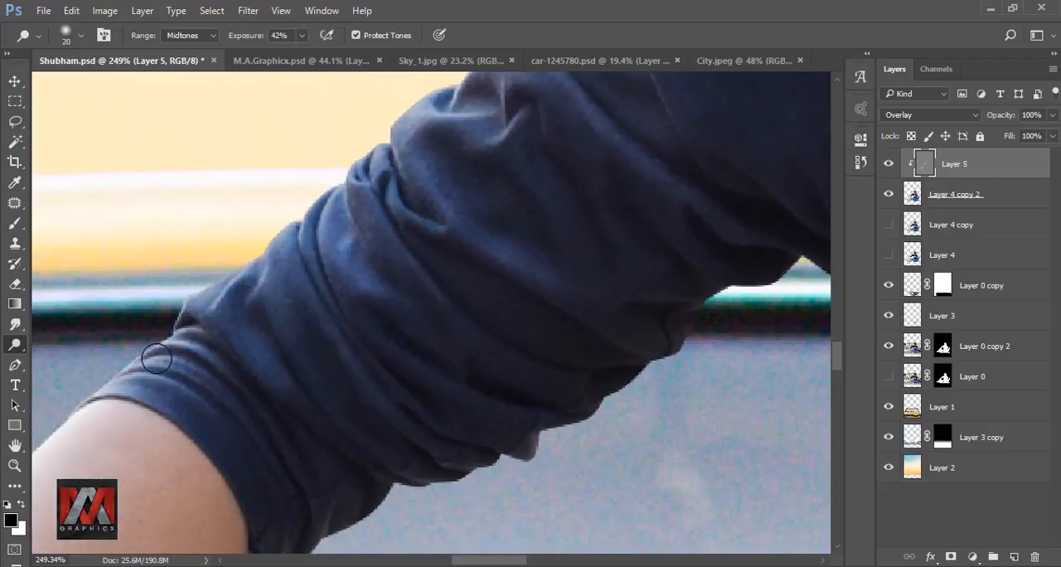
{"action": "left_click_drag", "start_coordinate": [502, 217], "coordinate": [291, 447]}
{"action": "scroll", "coordinate": [396, 292], "scroll_direction": "down", "scroll_amount": 10}
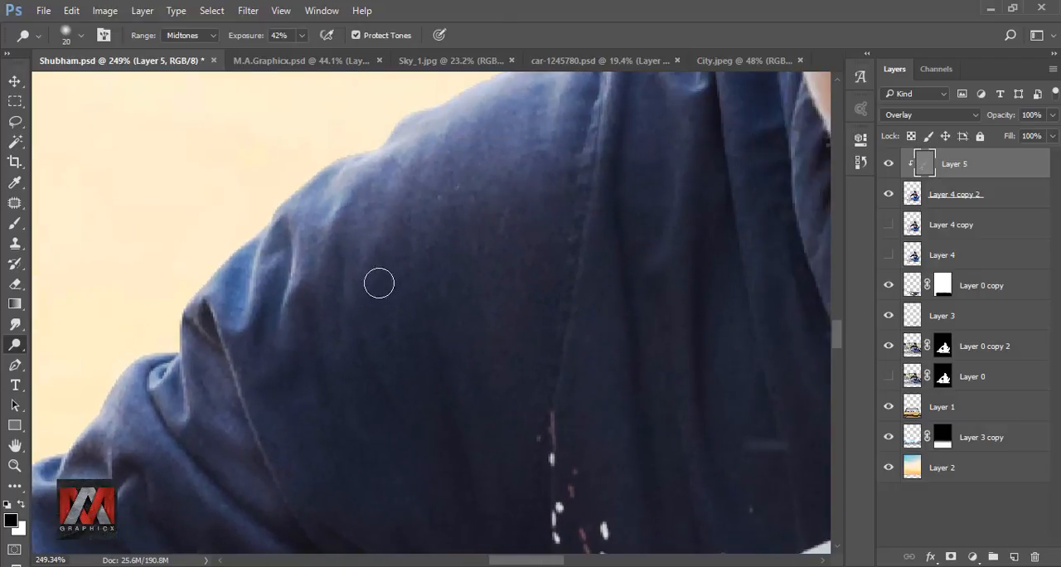
{"action": "scroll", "coordinate": [366, 230], "scroll_direction": "up", "scroll_amount": 3}
Step: Enlarge the brush to 125 px and dodge the hoodie's shoulder area with broad strokes
{"action": "key", "text": "bracketright"}
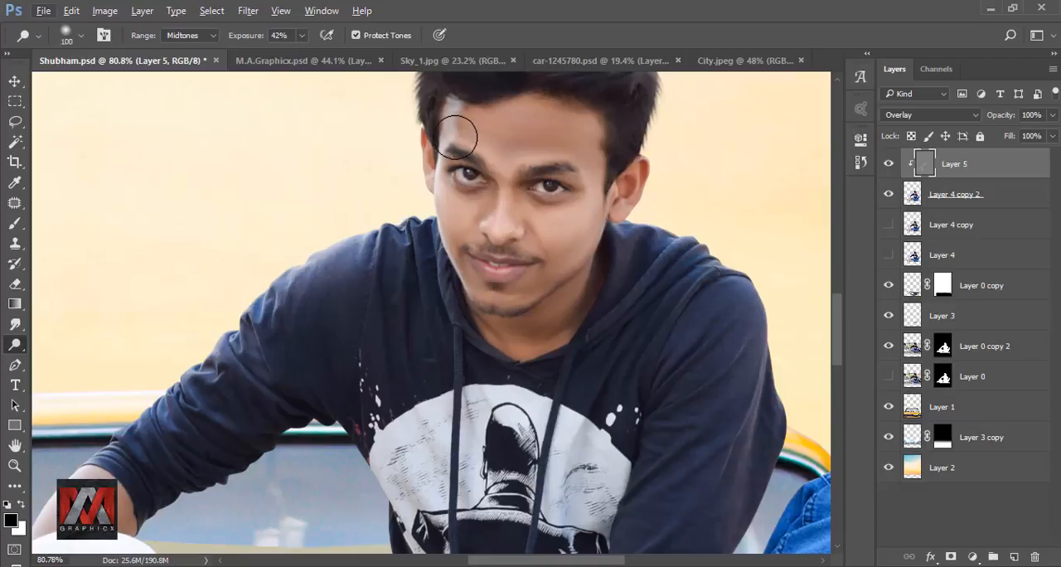
{"action": "key", "text": "bracketright"}
{"action": "scroll", "coordinate": [361, 228], "scroll_direction": "down", "scroll_amount": 1}
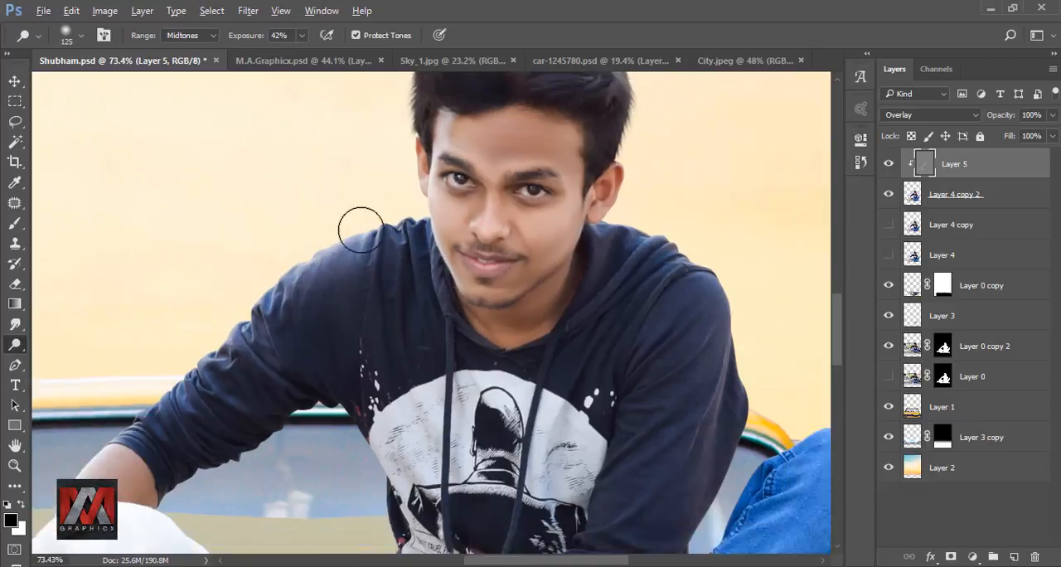
{"action": "scroll", "coordinate": [362, 249], "scroll_direction": "down", "scroll_amount": 10}
{"action": "scroll", "coordinate": [366, 352], "scroll_direction": "up", "scroll_amount": 12}
{"action": "mouse_move", "coordinate": [382, 282]}
{"action": "left_mouse_down"}
{"action": "mouse_move", "coordinate": [351, 315]}
{"action": "mouse_move", "coordinate": [401, 453]}
{"action": "mouse_move", "coordinate": [409, 324]}
{"action": "left_mouse_up"}
{"action": "scroll", "coordinate": [410, 324], "scroll_direction": "down", "scroll_amount": 7}
{"action": "scroll", "coordinate": [732, 184], "scroll_direction": "up", "scroll_amount": 5}
Step: Dodge the knees, thigh and lower leg of the jeans with an 80 px brush, undoing unwanted strokes
{"action": "mouse_move", "coordinate": [732, 182]}
{"action": "left_mouse_down"}
{"action": "mouse_move", "coordinate": [658, 261]}
{"action": "mouse_move", "coordinate": [763, 202]}
{"action": "mouse_move", "coordinate": [683, 289]}
{"action": "mouse_move", "coordinate": [656, 281]}
{"action": "mouse_move", "coordinate": [690, 281]}
{"action": "mouse_move", "coordinate": [655, 313]}
{"action": "mouse_move", "coordinate": [548, 385]}
{"action": "mouse_move", "coordinate": [580, 369]}
{"action": "mouse_move", "coordinate": [550, 398]}
{"action": "mouse_move", "coordinate": [577, 383]}
{"action": "mouse_move", "coordinate": [561, 441]}
{"action": "left_mouse_up"}
{"action": "key", "text": "bracketleft"}
{"action": "key", "text": "bracketleft"}
{"action": "key", "text": "bracketleft"}
{"action": "key", "text": "bracketleft"}
{"action": "key", "text": "bracketleft"}
{"action": "key", "text": "bracketleft"}
{"action": "key", "text": "bracketleft"}
{"action": "key", "text": "bracketright"}
{"action": "key", "text": "bracketright"}
{"action": "key", "text": "bracketright"}
{"action": "key", "text": "bracketright"}
{"action": "key", "text": "ctrl+z"}
{"action": "key", "text": "ctrl+alt+z"}
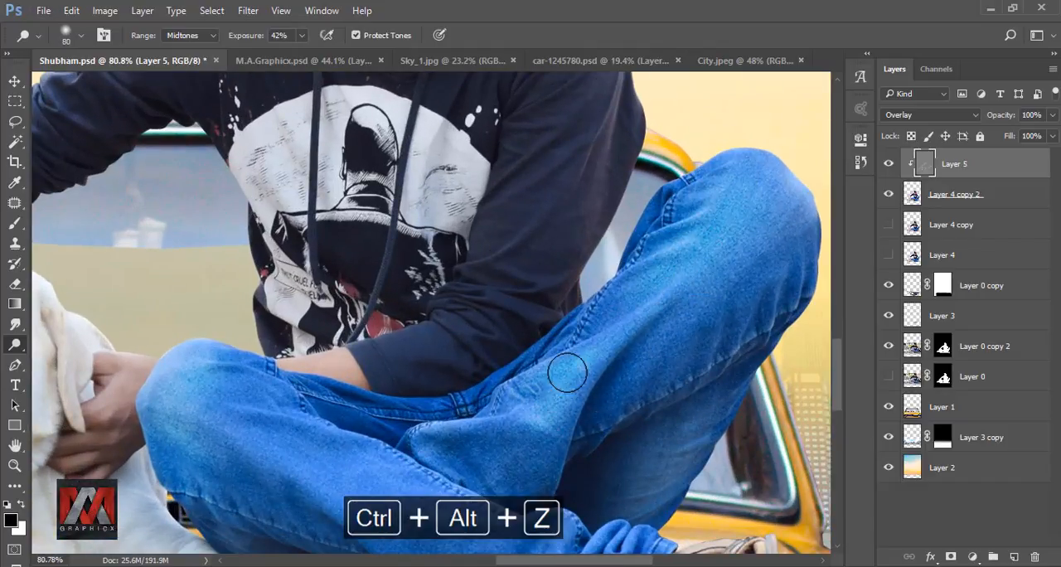
{"action": "scroll", "coordinate": [356, 324], "scroll_direction": "down", "scroll_amount": 3}
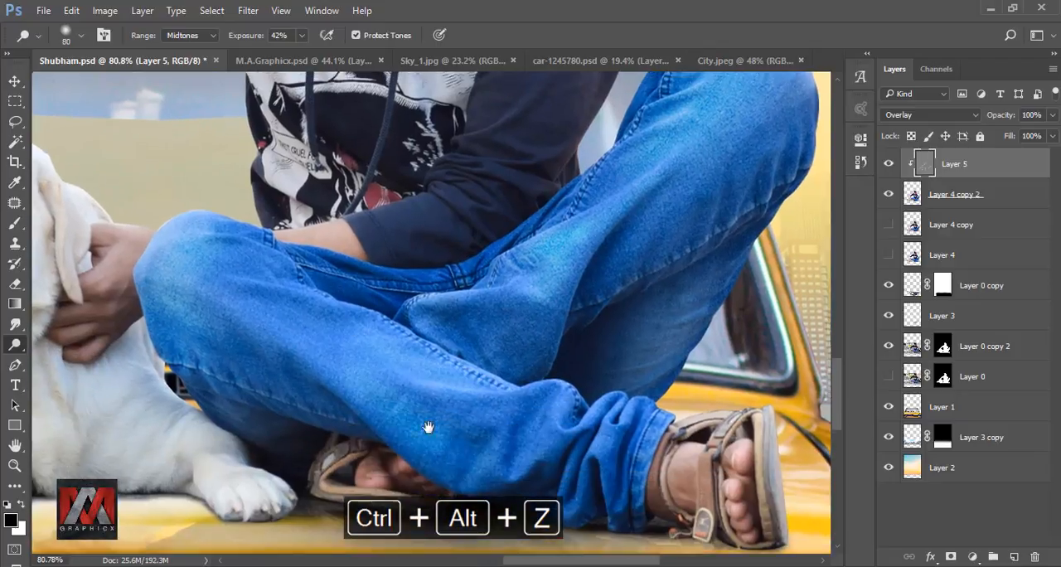
Step: Reduce the brush to 10 px and dodge the creases and seams around the raised knee of the jeans
{"action": "left_click_drag", "start_coordinate": [786, 182], "coordinate": [571, 363]}
{"action": "scroll", "coordinate": [574, 360], "scroll_direction": "up", "scroll_amount": 4}
{"action": "key", "text": "bracketleft"}
{"action": "key", "text": "bracketleft"}
{"action": "key", "text": "bracketleft"}
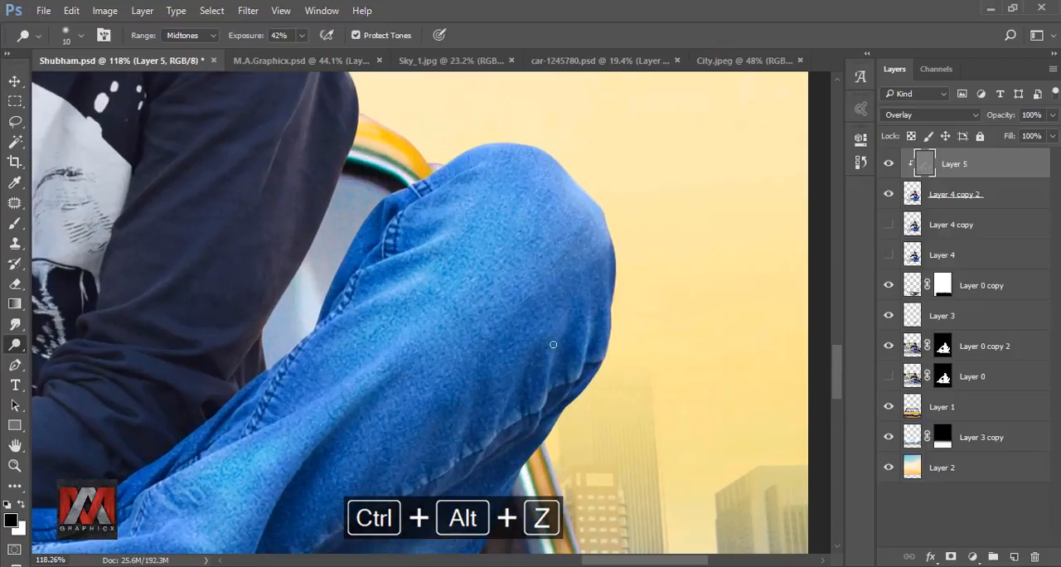
{"action": "left_click_drag", "start_coordinate": [504, 403], "coordinate": [494, 429]}
{"action": "left_click_drag", "start_coordinate": [472, 388], "coordinate": [456, 461]}
{"action": "mouse_move", "coordinate": [293, 489]}
{"action": "left_mouse_down"}
{"action": "mouse_move", "coordinate": [586, 280]}
{"action": "mouse_move", "coordinate": [637, 279]}
{"action": "left_mouse_up"}
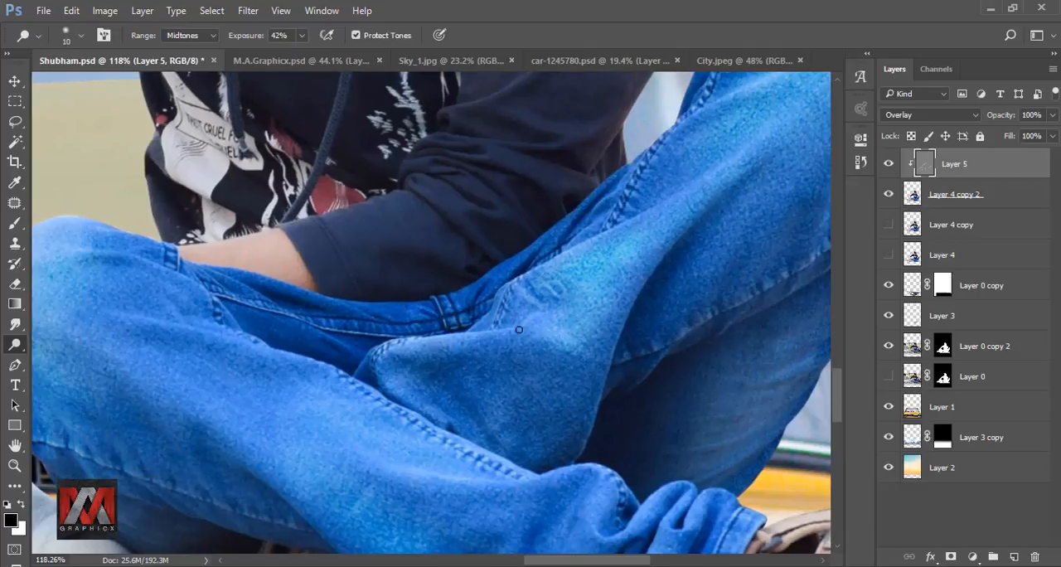
Step: Dodge the creases from the lower knee along the leg seam to the ankle folds, undoing one stroke
{"action": "mouse_move", "coordinate": [238, 323]}
{"action": "left_mouse_down"}
{"action": "mouse_move", "coordinate": [424, 308]}
{"action": "mouse_move", "coordinate": [535, 338]}
{"action": "left_mouse_up"}
{"action": "key", "text": "ctrl+z"}
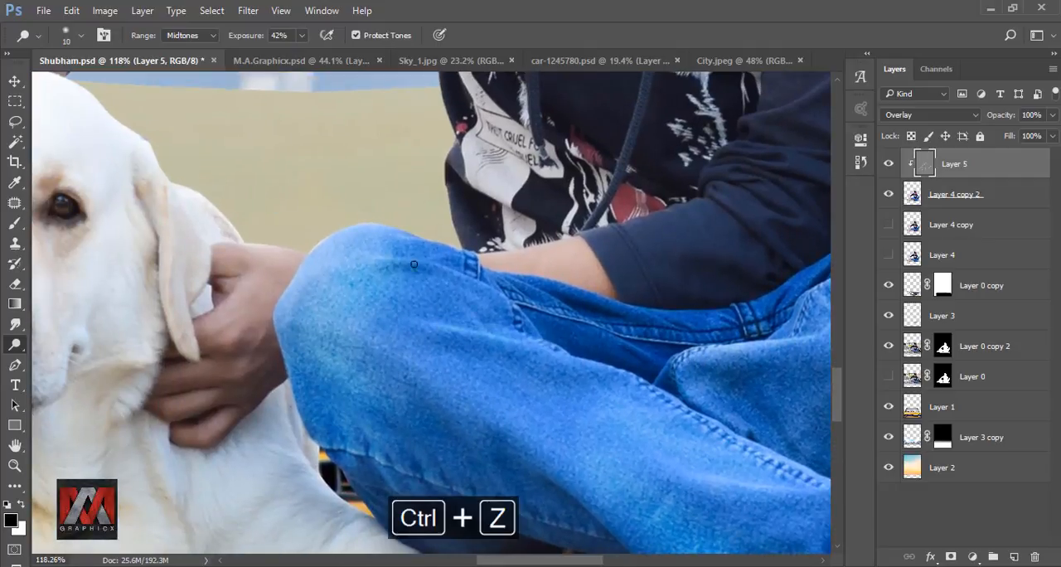
{"action": "left_click_drag", "start_coordinate": [495, 310], "coordinate": [392, 313]}
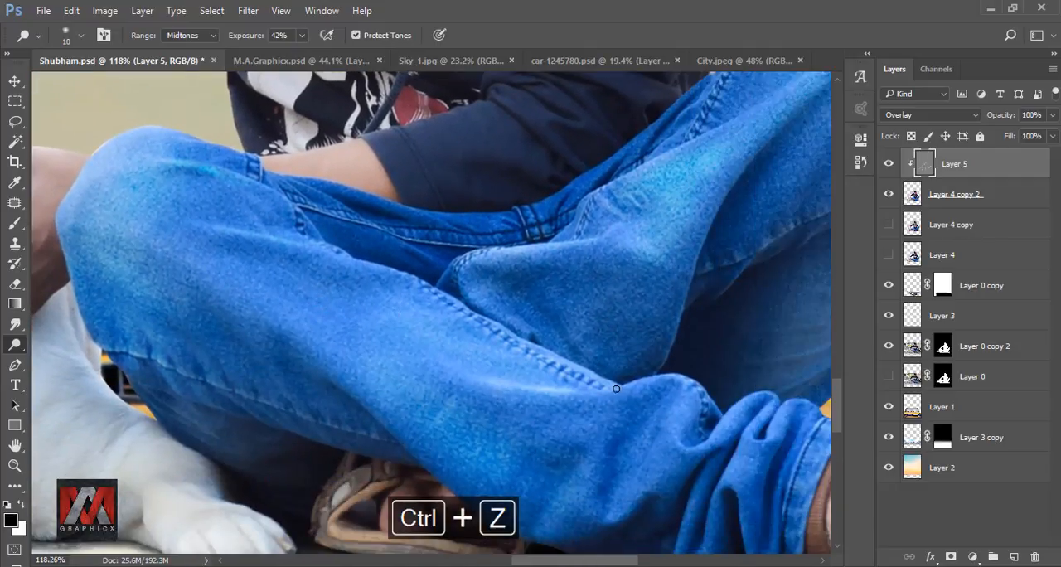
{"action": "left_click_drag", "start_coordinate": [615, 389], "coordinate": [414, 431]}
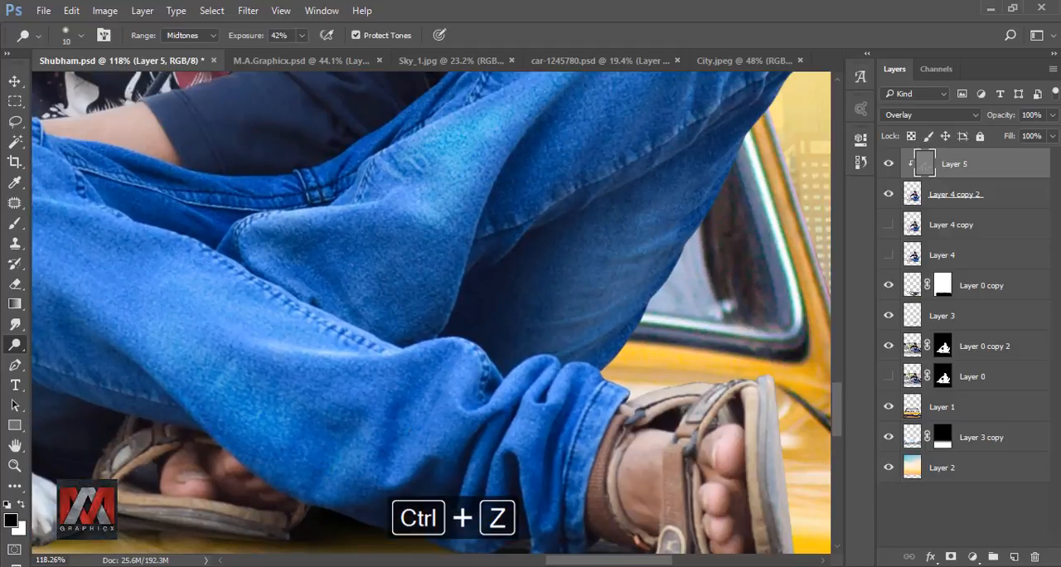
{"action": "left_click_drag", "start_coordinate": [522, 366], "coordinate": [493, 410]}
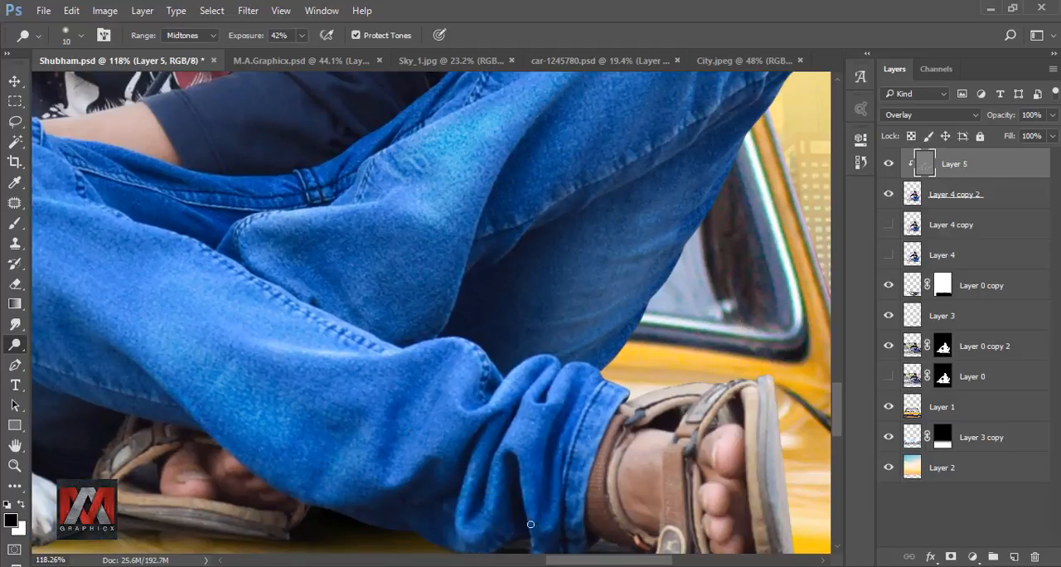
Step: Dodge the hood edge and the sleeve creases beside the raised knee with the 10 px brush, undoing an unwanted stroke
{"action": "left_click_drag", "start_coordinate": [585, 185], "coordinate": [546, 413]}
{"action": "left_click_drag", "start_coordinate": [486, 327], "coordinate": [426, 357]}
{"action": "left_click_drag", "start_coordinate": [486, 290], "coordinate": [414, 429]}
{"action": "left_click_drag", "start_coordinate": [489, 339], "coordinate": [436, 368]}
{"action": "mouse_move", "coordinate": [327, 220]}
{"action": "left_mouse_down"}
{"action": "mouse_move", "coordinate": [415, 300]}
{"action": "mouse_move", "coordinate": [636, 416]}
{"action": "left_mouse_up"}
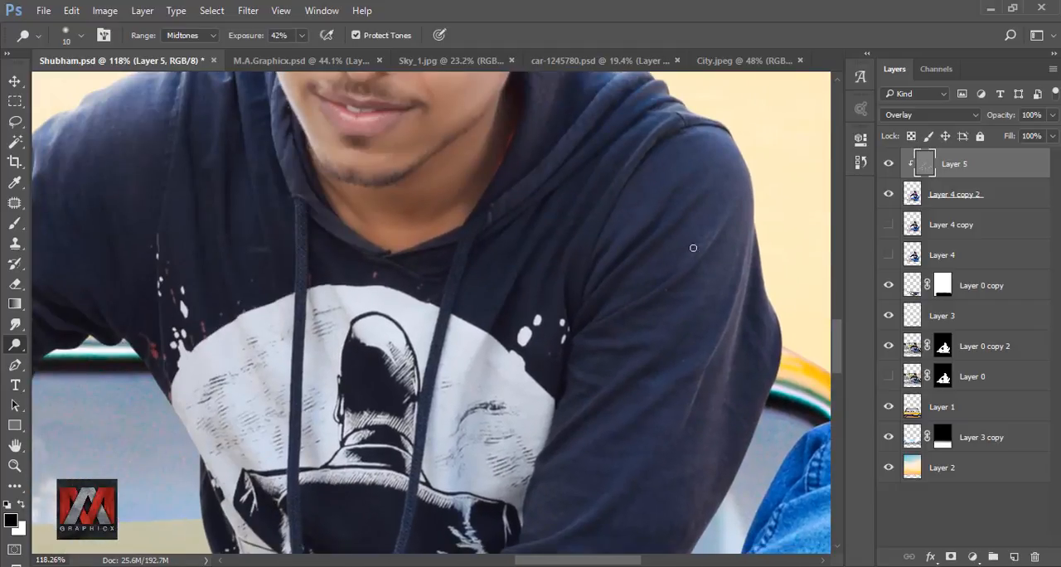
{"action": "key", "text": "ctrl+z"}
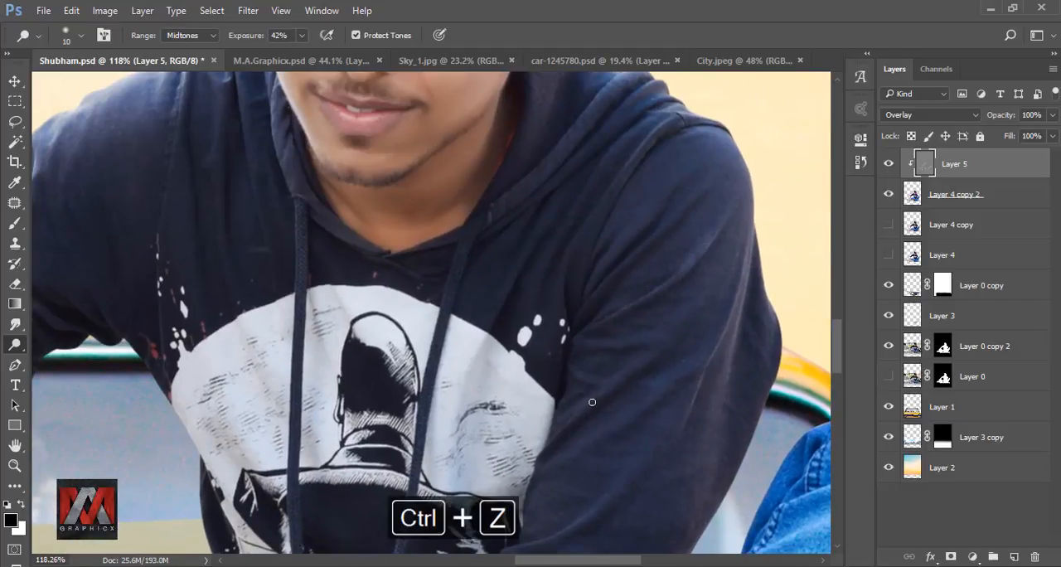
Step: Compare the full image with and without the dodged Layer 5
{"action": "key", "text": "ctrl+0"}
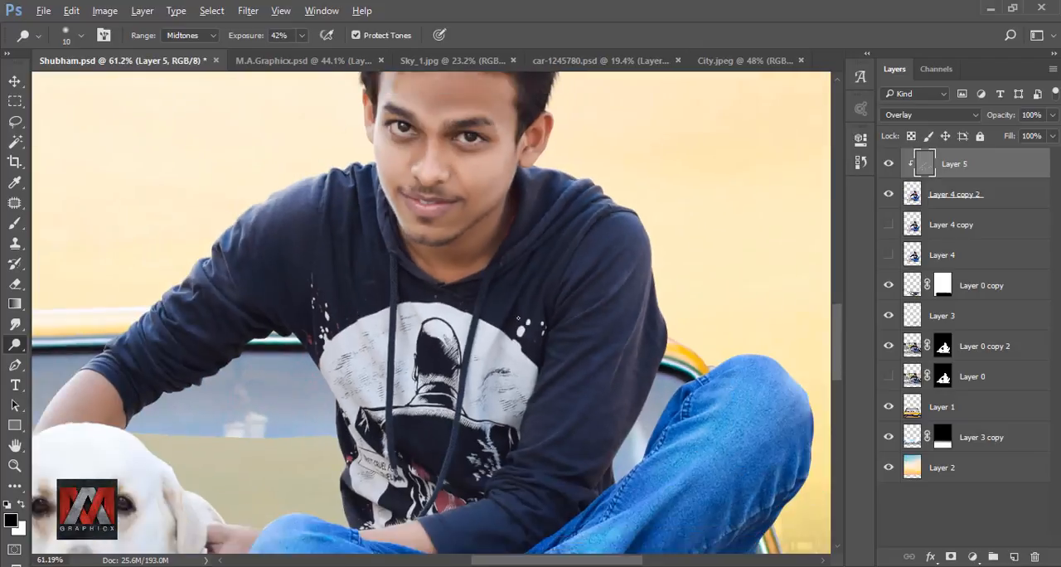
{"action": "key", "text": "ctrl+0"}
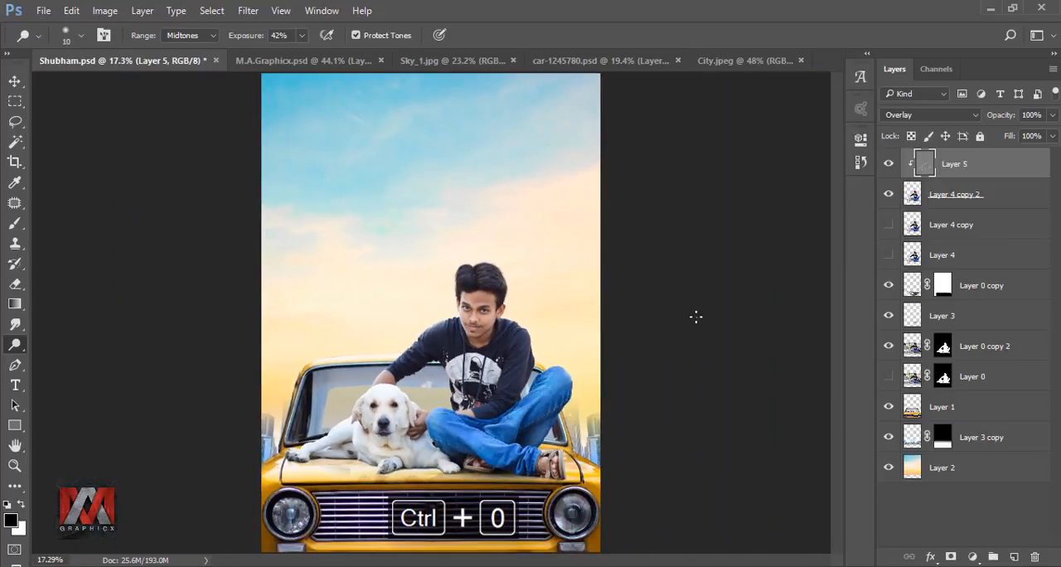
{"action": "left_click", "coordinate": [890, 164]}
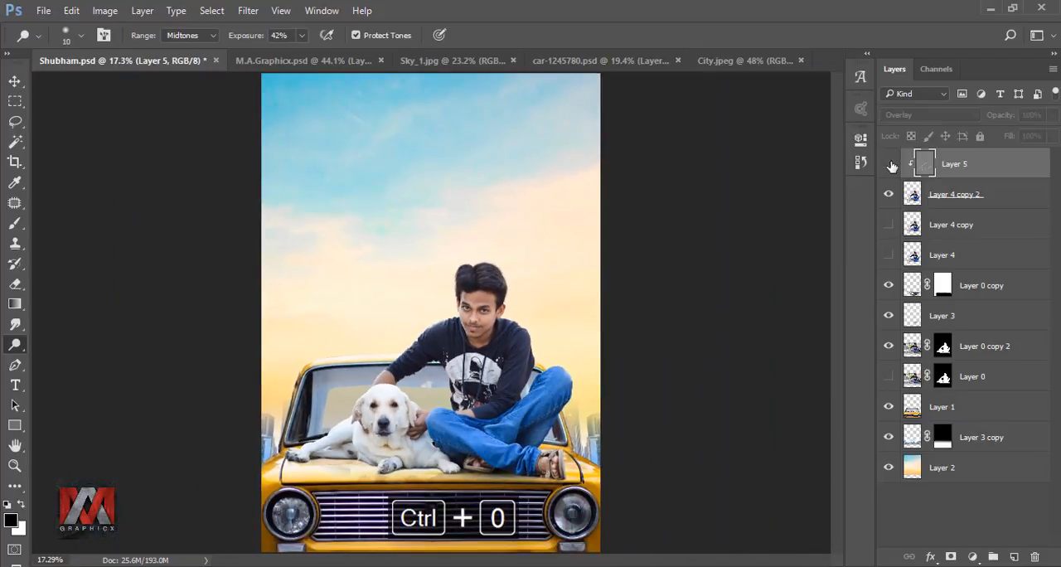
{"action": "left_click", "coordinate": [889, 164]}
{"action": "scroll", "coordinate": [521, 342], "scroll_direction": "up", "scroll_amount": 13}
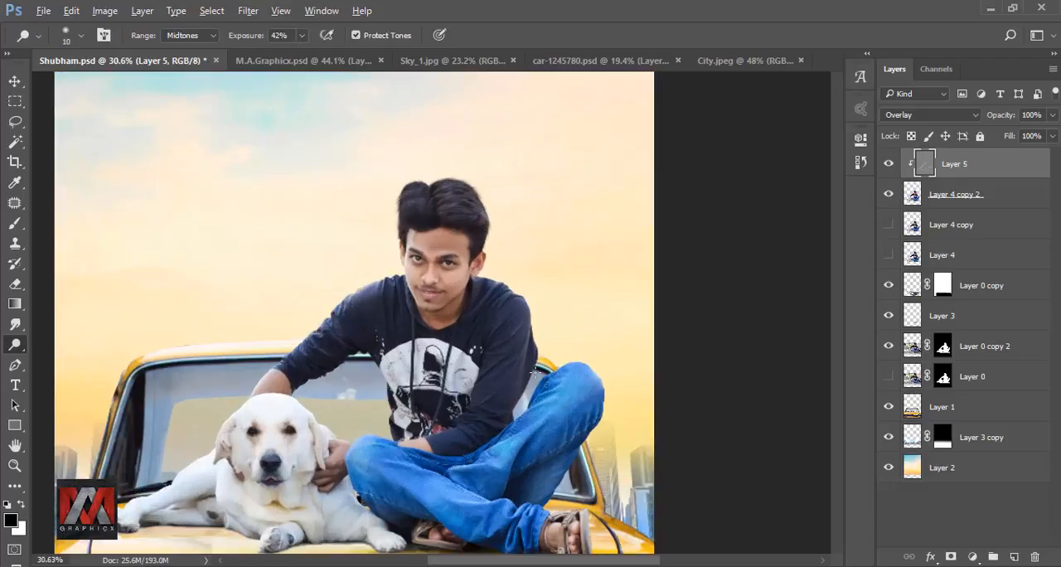
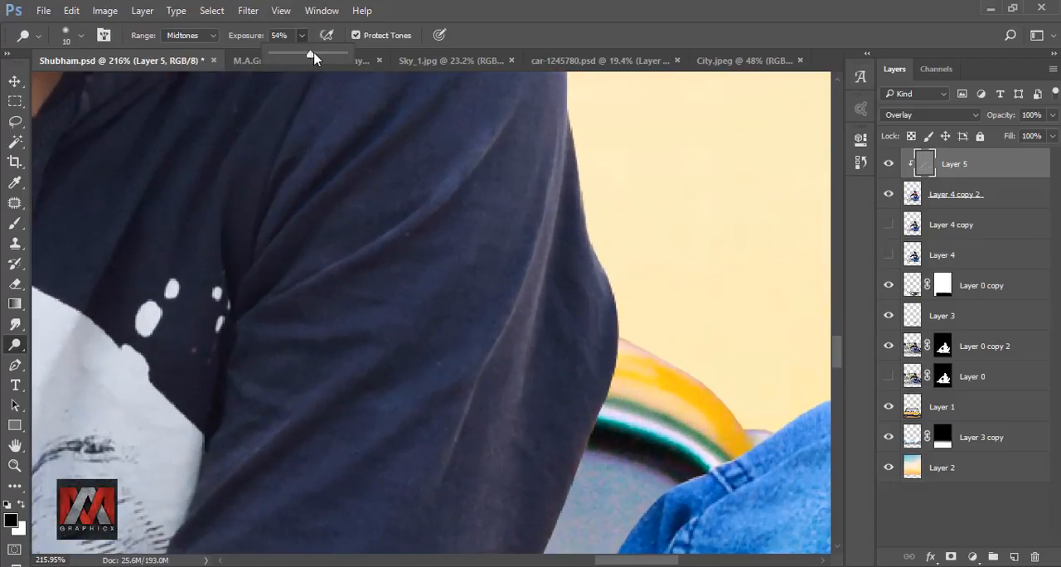
Step: Dodge the long creases along the bent sleeve at 54% exposure, from the upper arm down to the elbow
{"action": "left_click", "coordinate": [573, 38]}
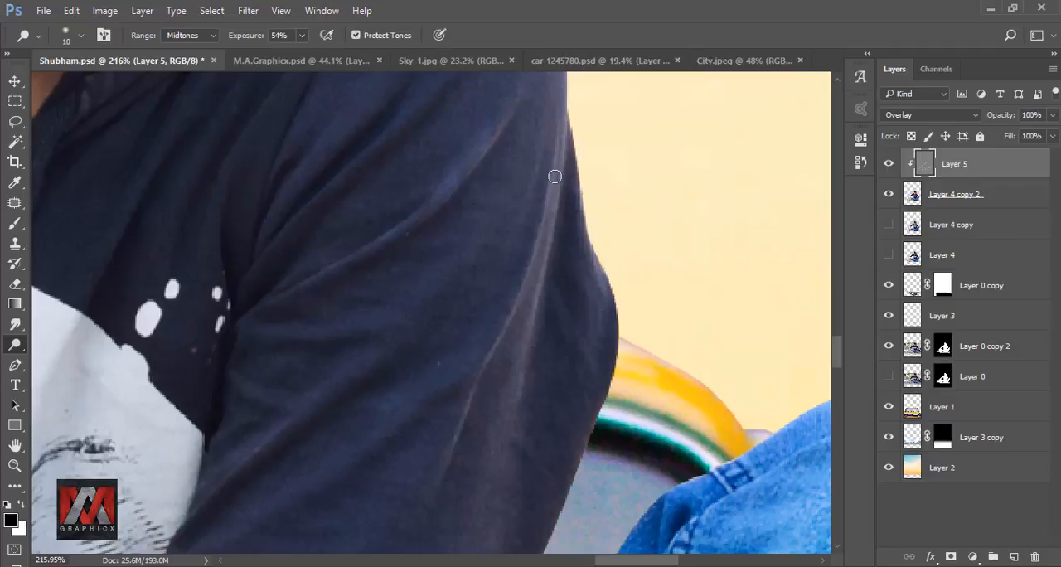
{"action": "mouse_move", "coordinate": [554, 176]}
{"action": "left_mouse_down"}
{"action": "mouse_move", "coordinate": [540, 272]}
{"action": "mouse_move", "coordinate": [507, 335]}
{"action": "left_mouse_up"}
{"action": "mouse_move", "coordinate": [302, 415]}
{"action": "left_mouse_down"}
{"action": "mouse_move", "coordinate": [431, 282]}
{"action": "mouse_move", "coordinate": [366, 340]}
{"action": "left_mouse_up"}
{"action": "left_click_drag", "start_coordinate": [390, 477], "coordinate": [461, 278]}
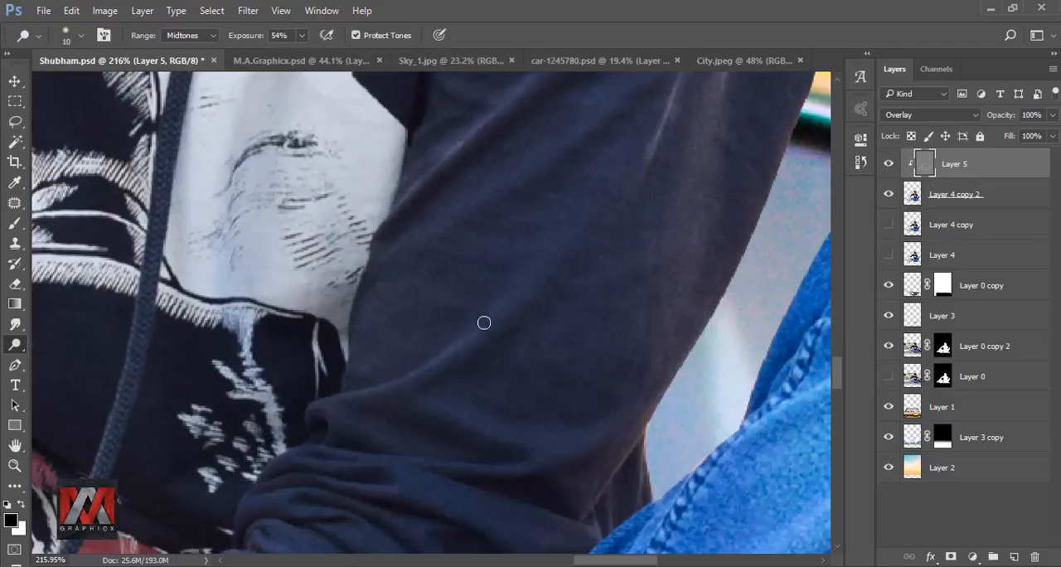
{"action": "left_click_drag", "start_coordinate": [483, 322], "coordinate": [355, 393]}
{"action": "mouse_move", "coordinate": [373, 452]}
{"action": "left_mouse_down"}
{"action": "mouse_move", "coordinate": [437, 344]}
{"action": "mouse_move", "coordinate": [572, 364]}
{"action": "left_mouse_up"}
{"action": "left_click_drag", "start_coordinate": [649, 320], "coordinate": [518, 312]}
{"action": "left_click_drag", "start_coordinate": [438, 372], "coordinate": [513, 364]}
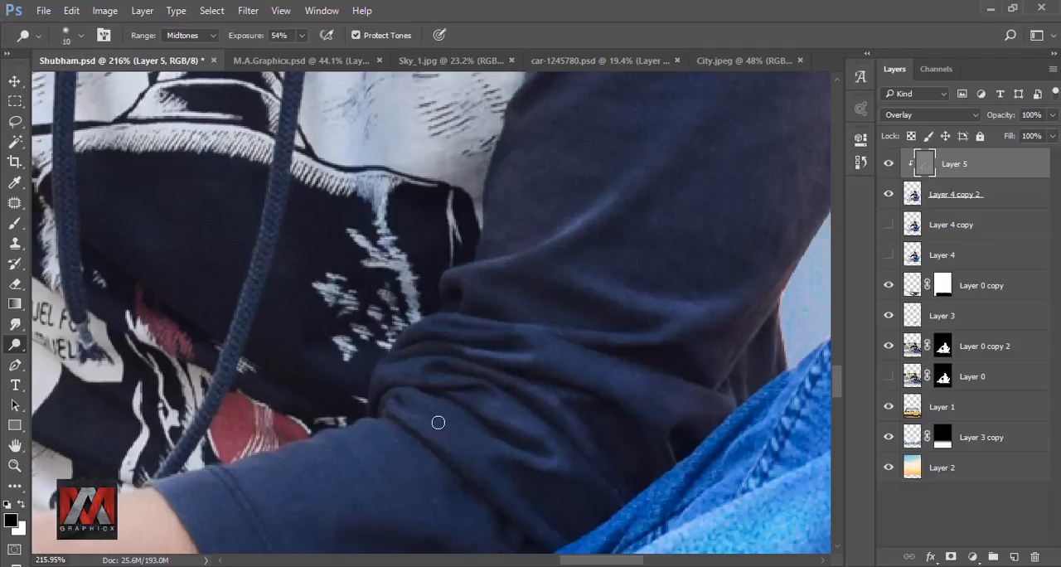
Step: Dodge the bunched folds of the sleeve around the elbow and forearm, adjusting the brush size between strokes
{"action": "key", "text": "]"}
{"action": "left_click_drag", "start_coordinate": [547, 543], "coordinate": [522, 445]}
{"action": "left_click_drag", "start_coordinate": [601, 170], "coordinate": [522, 360]}
{"action": "mouse_move", "coordinate": [670, 137]}
{"action": "left_mouse_down"}
{"action": "mouse_move", "coordinate": [595, 322]}
{"action": "mouse_move", "coordinate": [399, 424]}
{"action": "left_mouse_up"}
{"action": "left_click_drag", "start_coordinate": [525, 240], "coordinate": [466, 375]}
{"action": "mouse_move", "coordinate": [479, 288]}
{"action": "left_mouse_down"}
{"action": "mouse_move", "coordinate": [432, 398]}
{"action": "mouse_move", "coordinate": [468, 351]}
{"action": "left_mouse_up"}
{"action": "key", "text": "["}
{"action": "key", "text": "]"}
{"action": "key", "text": "]"}
{"action": "left_click_drag", "start_coordinate": [437, 313], "coordinate": [374, 376]}
{"action": "left_click_drag", "start_coordinate": [459, 236], "coordinate": [468, 357]}
Step: Dodge the shoulder seam and the hood folds beside the neck, enlarging the brush to 25 px
{"action": "key", "text": "["}
{"action": "left_click_drag", "start_coordinate": [436, 317], "coordinate": [460, 287]}
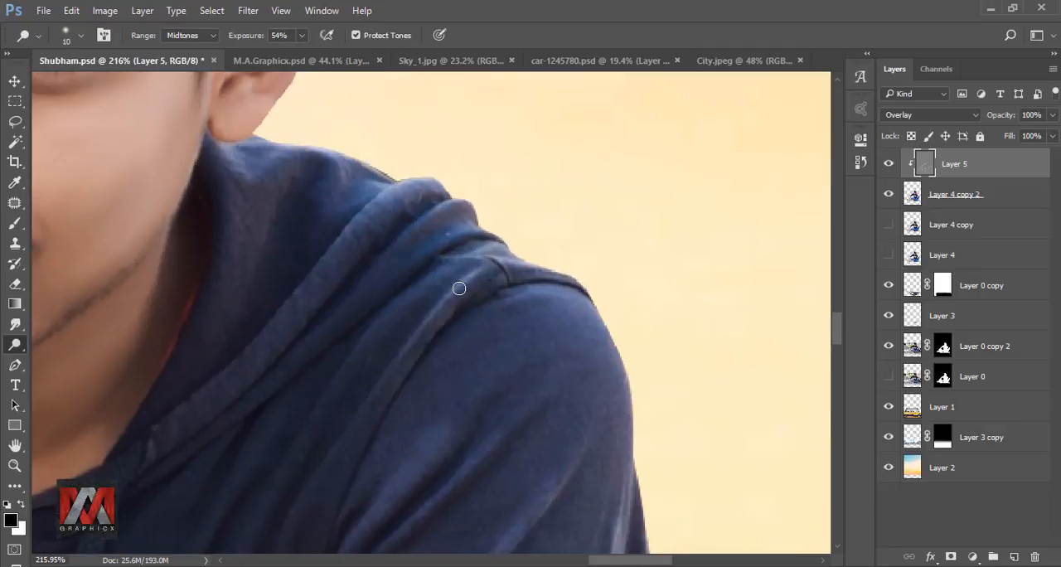
{"action": "left_click_drag", "start_coordinate": [395, 363], "coordinate": [454, 292]}
{"action": "left_click_drag", "start_coordinate": [310, 425], "coordinate": [363, 355]}
{"action": "left_click_drag", "start_coordinate": [328, 350], "coordinate": [294, 406]}
{"action": "mouse_move", "coordinate": [448, 104]}
{"action": "left_mouse_down"}
{"action": "mouse_move", "coordinate": [359, 320]}
{"action": "mouse_move", "coordinate": [269, 437]}
{"action": "left_mouse_up"}
{"action": "mouse_move", "coordinate": [440, 311]}
{"action": "left_mouse_down"}
{"action": "mouse_move", "coordinate": [448, 395]}
{"action": "mouse_move", "coordinate": [484, 361]}
{"action": "left_mouse_up"}
{"action": "left_click_drag", "start_coordinate": [463, 399], "coordinate": [441, 338]}
{"action": "key", "text": "]"}
{"action": "key", "text": "]"}
{"action": "key", "text": "]"}
{"action": "left_click_drag", "start_coordinate": [323, 258], "coordinate": [431, 286]}
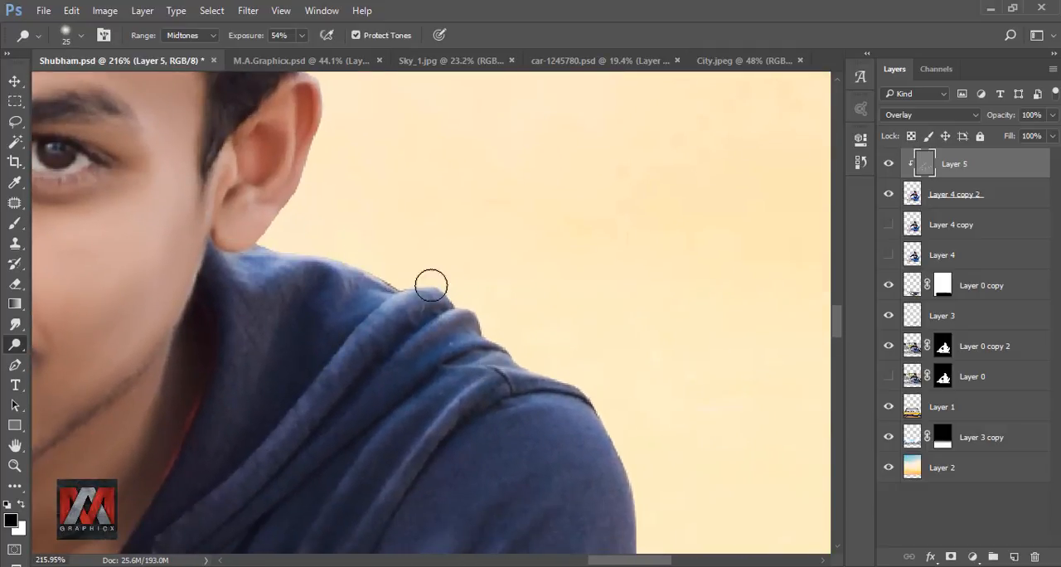
Step: Compare the full image with and without the dodged hoodie shading on Layer 5
{"action": "scroll", "coordinate": [412, 243], "scroll_direction": "down", "scroll_amount": 10}
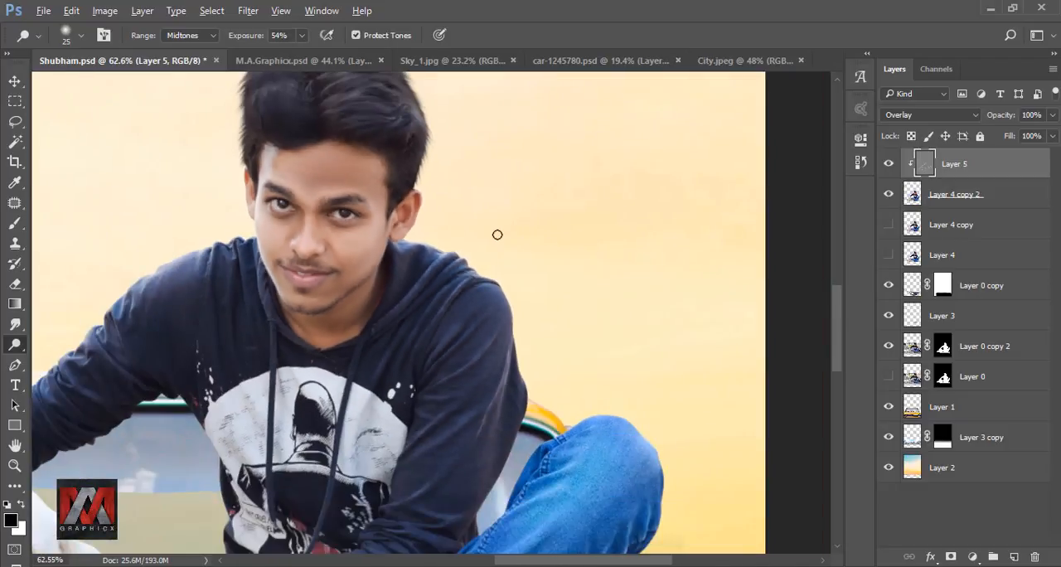
{"action": "key", "text": "ctrl+0"}
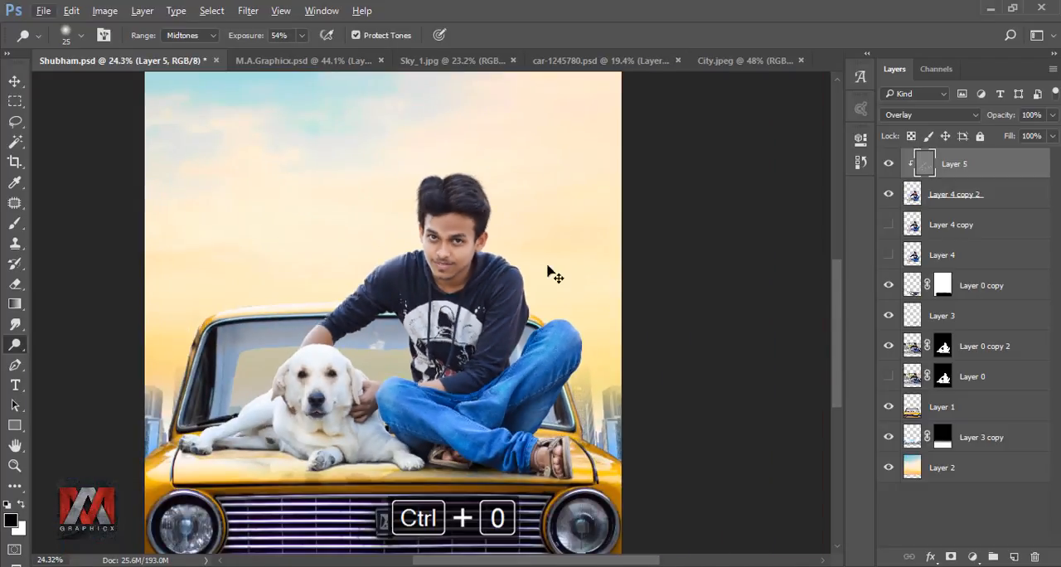
{"action": "left_click", "coordinate": [888, 163]}
{"action": "left_click", "coordinate": [888, 164]}
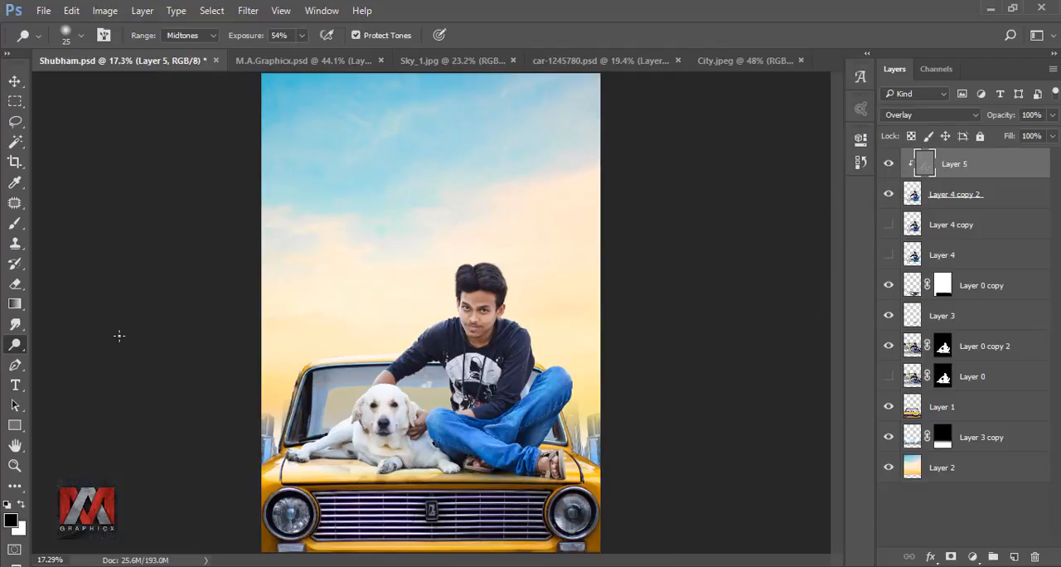
Step: Switch to the Burn tool, reduce the brush to 70 px and burn the shaded fur on the dog's neck, chest and front leg
{"action": "right_click", "coordinate": [17, 350]}
{"action": "left_click", "coordinate": [71, 360]}
{"action": "scroll", "coordinate": [407, 474], "scroll_direction": "up", "scroll_amount": 8}
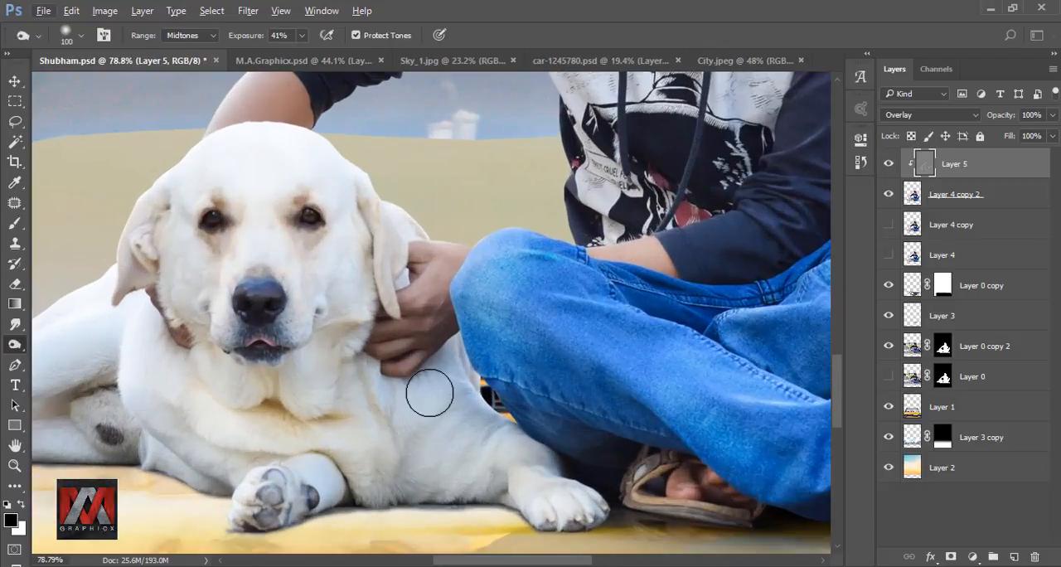
{"action": "key", "text": "bracketleft"}
{"action": "key", "text": "bracketleft"}
{"action": "key", "text": "bracketleft"}
{"action": "key", "text": "bracketleft"}
{"action": "key", "text": "bracketleft"}
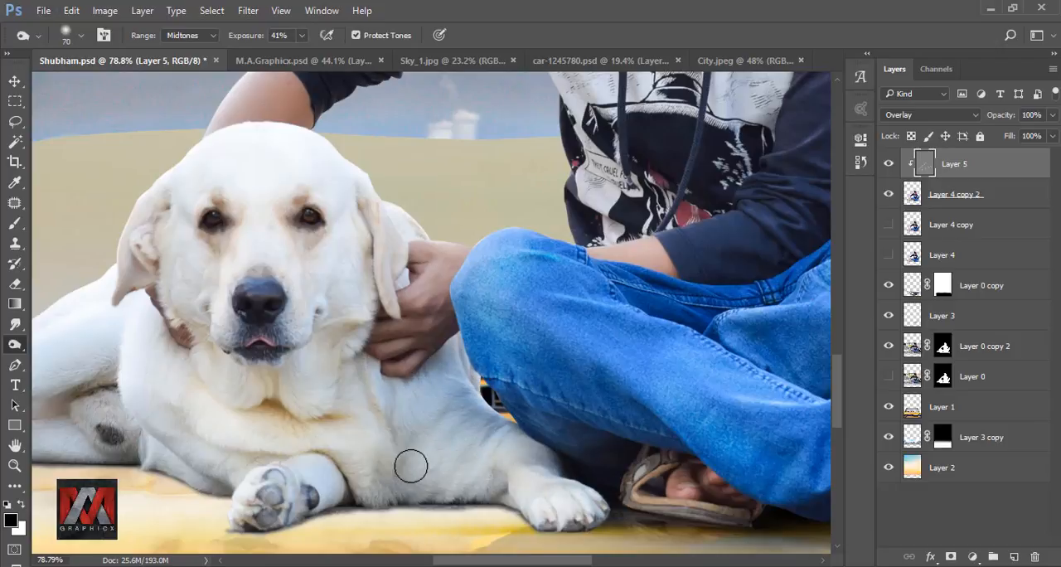
{"action": "left_click_drag", "start_coordinate": [407, 383], "coordinate": [415, 441]}
{"action": "mouse_move", "coordinate": [365, 336]}
{"action": "left_mouse_down"}
{"action": "mouse_move", "coordinate": [331, 407]}
{"action": "mouse_move", "coordinate": [329, 445]}
{"action": "left_mouse_up"}
{"action": "mouse_move", "coordinate": [327, 323]}
{"action": "left_mouse_down"}
{"action": "mouse_move", "coordinate": [307, 388]}
{"action": "mouse_move", "coordinate": [292, 393]}
{"action": "left_mouse_up"}
{"action": "left_click_drag", "start_coordinate": [316, 360], "coordinate": [299, 420]}
{"action": "left_click_drag", "start_coordinate": [340, 429], "coordinate": [324, 296]}
{"action": "mouse_move", "coordinate": [349, 408]}
{"action": "left_mouse_down"}
{"action": "mouse_move", "coordinate": [354, 421]}
{"action": "mouse_move", "coordinate": [301, 436]}
{"action": "left_mouse_up"}
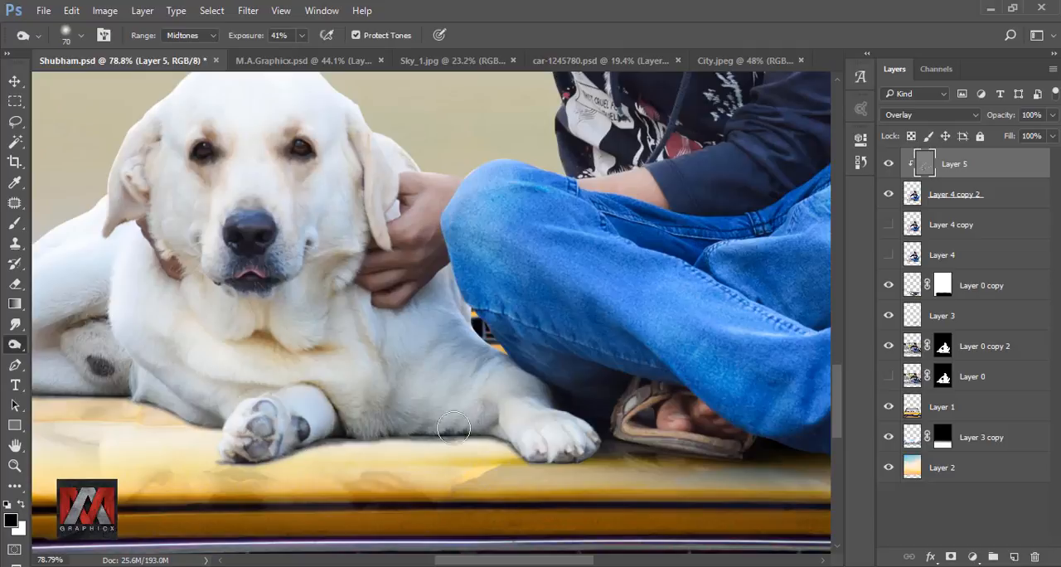
{"action": "left_click_drag", "start_coordinate": [348, 194], "coordinate": [405, 297]}
Step: Compare the full image with and without Layer 5 to check the burned shading on the dog
{"action": "scroll", "coordinate": [374, 382], "scroll_direction": "down", "scroll_amount": 5}
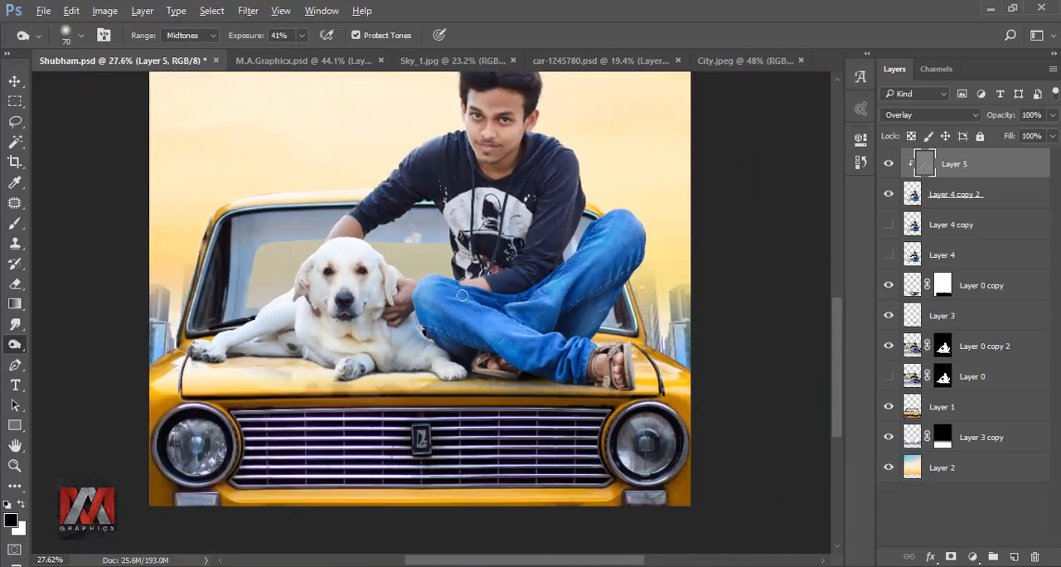
{"action": "key", "text": "ctrl+0"}
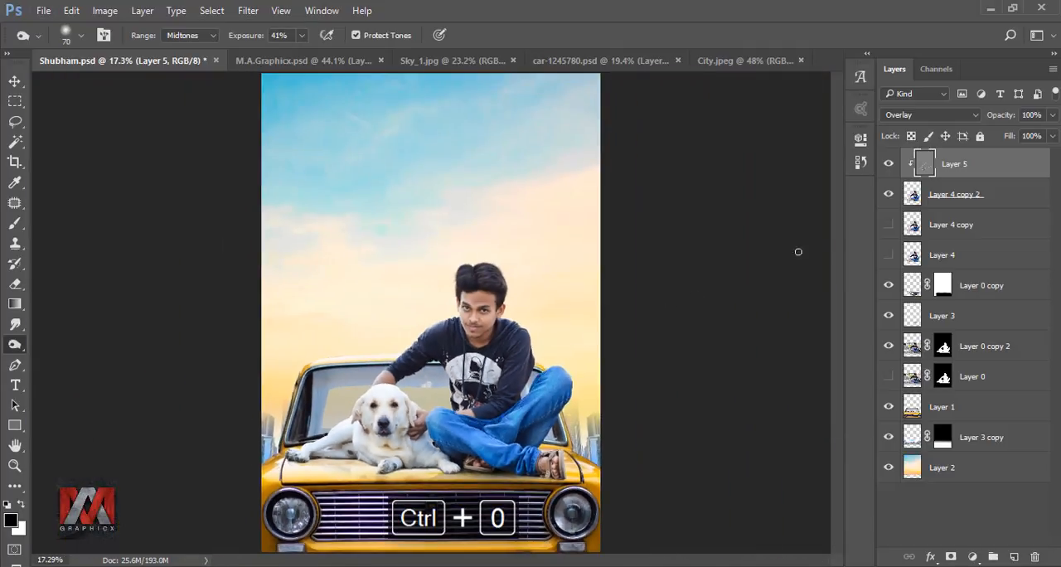
{"action": "left_click", "coordinate": [888, 164]}
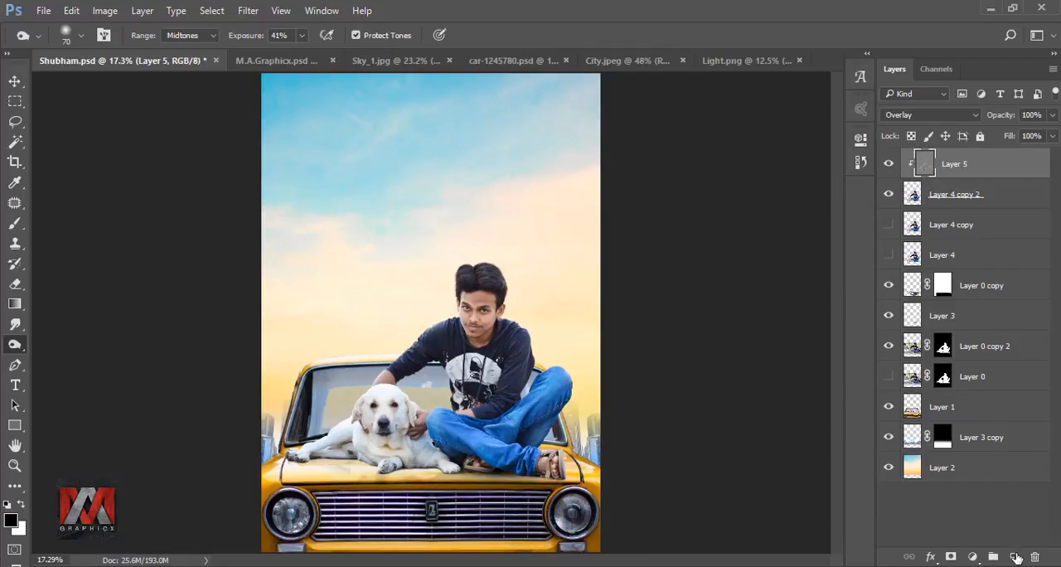
Step: Add a new layer on top and paint one soft white 1000 px brush spot in the sky
{"action": "left_click", "coordinate": [1015, 557]}
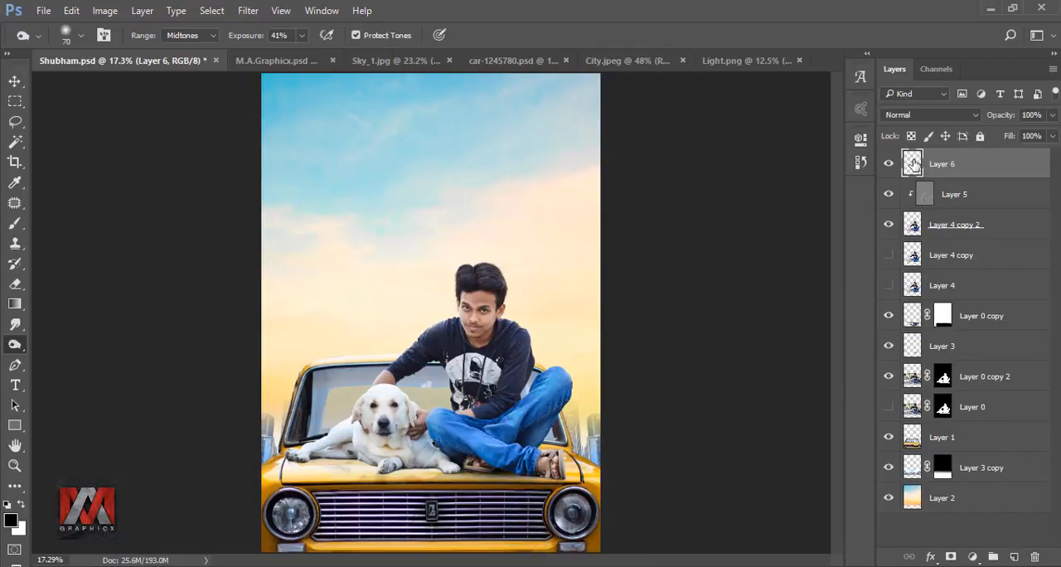
{"action": "left_click", "coordinate": [15, 224]}
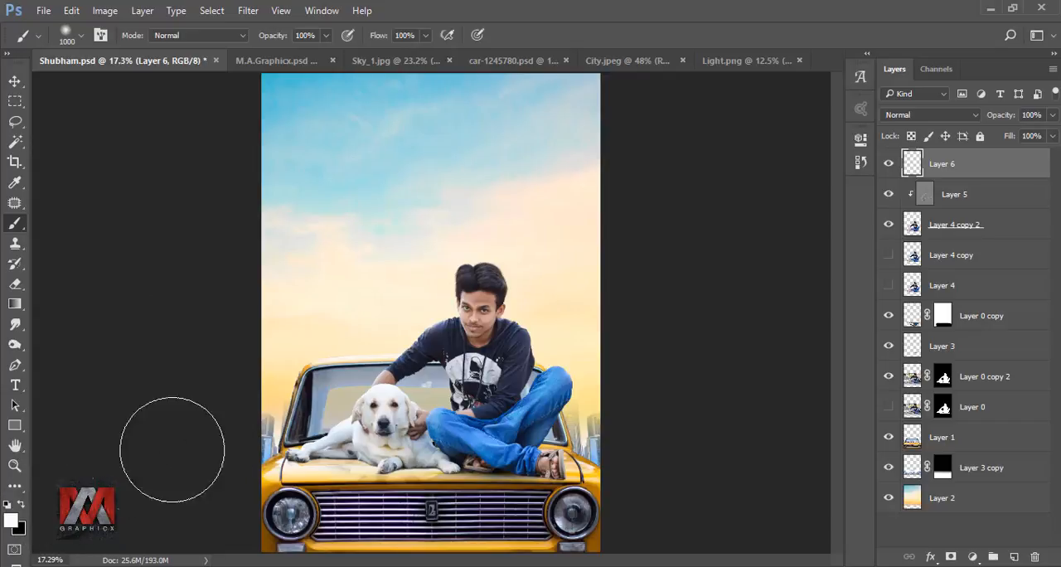
{"action": "left_click", "coordinate": [389, 233]}
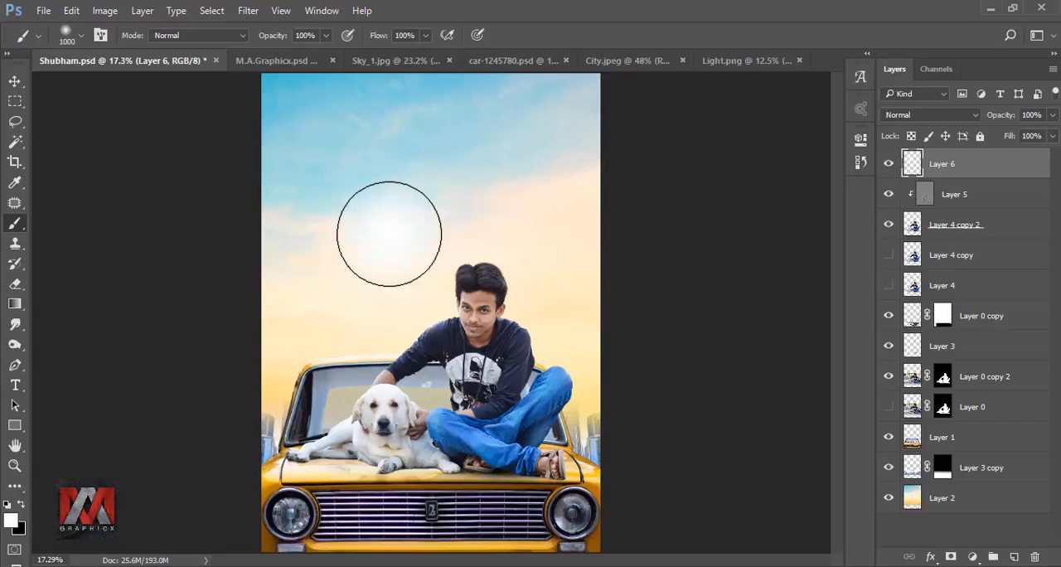
Step: Free-transform the white spot, enlarging it to about 173% and moving it down over the car roof and windshield
{"action": "key", "text": "ctrl+t"}
{"action": "left_click_drag", "start_coordinate": [447, 220], "coordinate": [322, 417]}
{"action": "left_click_drag", "start_coordinate": [372, 320], "coordinate": [473, 214]}
{"action": "left_click_drag", "start_coordinate": [532, 189], "coordinate": [529, 160]}
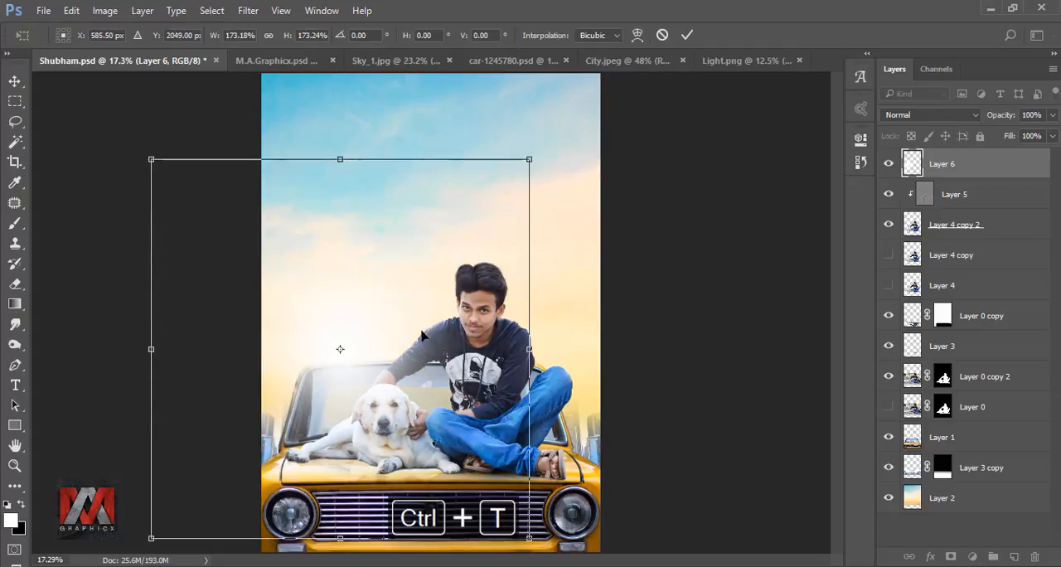
Step: Stretch the glow to 227.93% height, shift it past the image's left edge, rotate it 7.63° and compare with it hidden
{"action": "left_click_drag", "start_coordinate": [505, 258], "coordinate": [418, 341]}
{"action": "left_click_drag", "start_coordinate": [258, 247], "coordinate": [258, 128]}
{"action": "left_click_drag", "start_coordinate": [344, 247], "coordinate": [361, 293]}
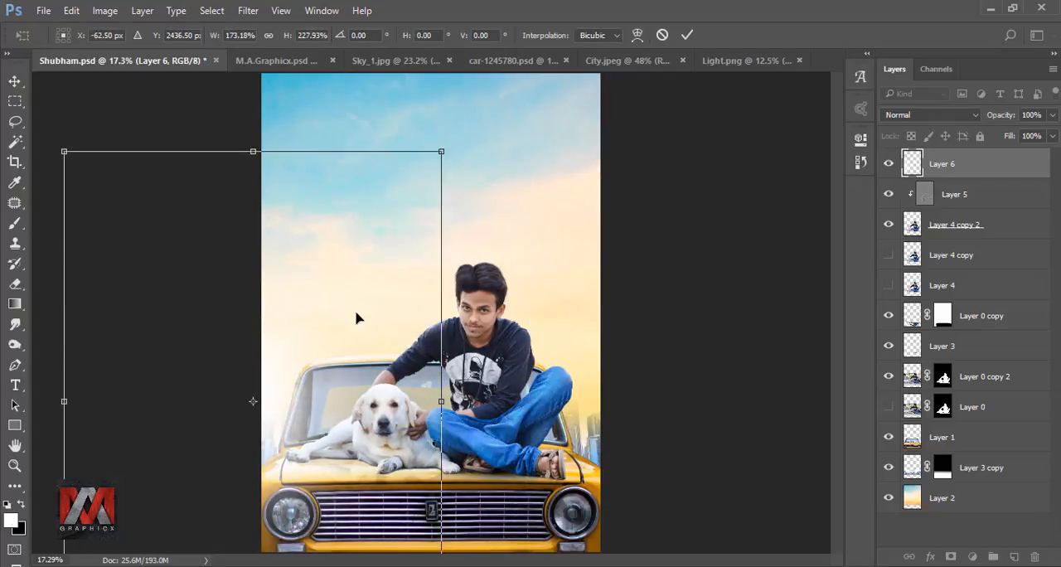
{"action": "left_click_drag", "start_coordinate": [517, 270], "coordinate": [349, 357]}
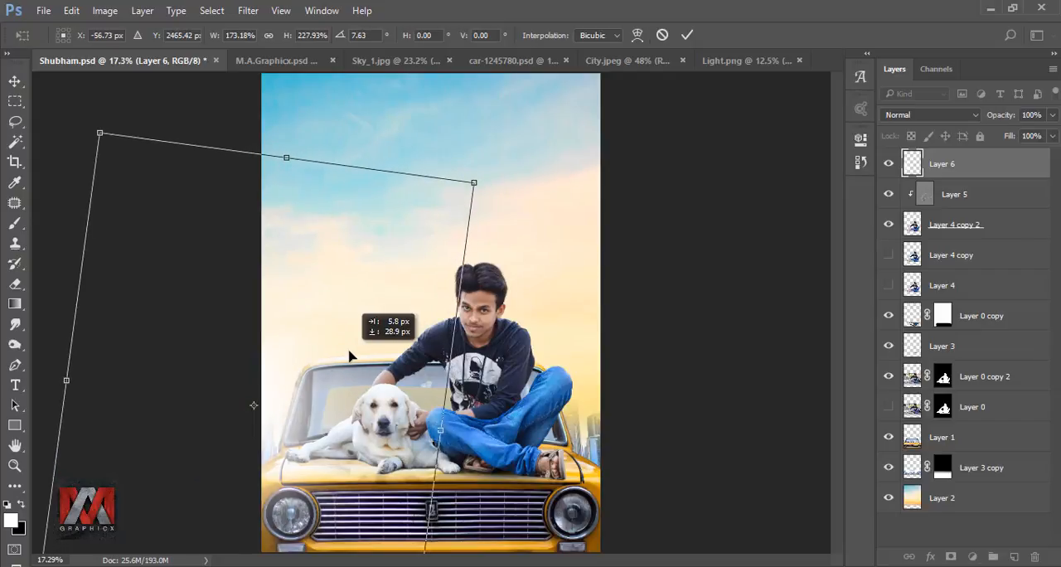
{"action": "left_click", "coordinate": [686, 36]}
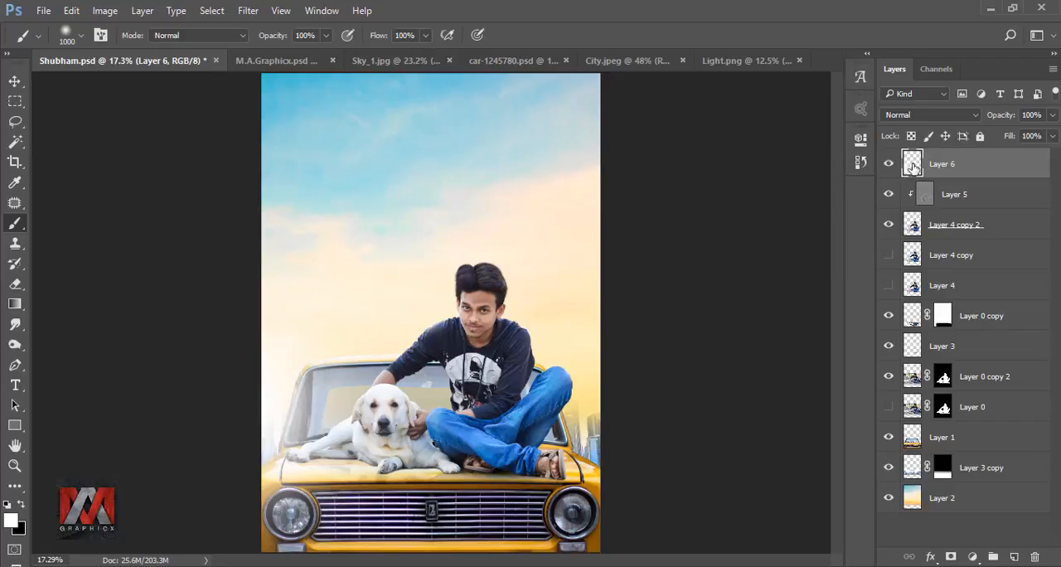
{"action": "left_click", "coordinate": [889, 164]}
{"action": "left_click", "coordinate": [889, 164]}
Step: Add a new layer clipped to Layer 4 copy 2 and set the brush to 200 px at 89% opacity
{"action": "left_click", "coordinate": [911, 224]}
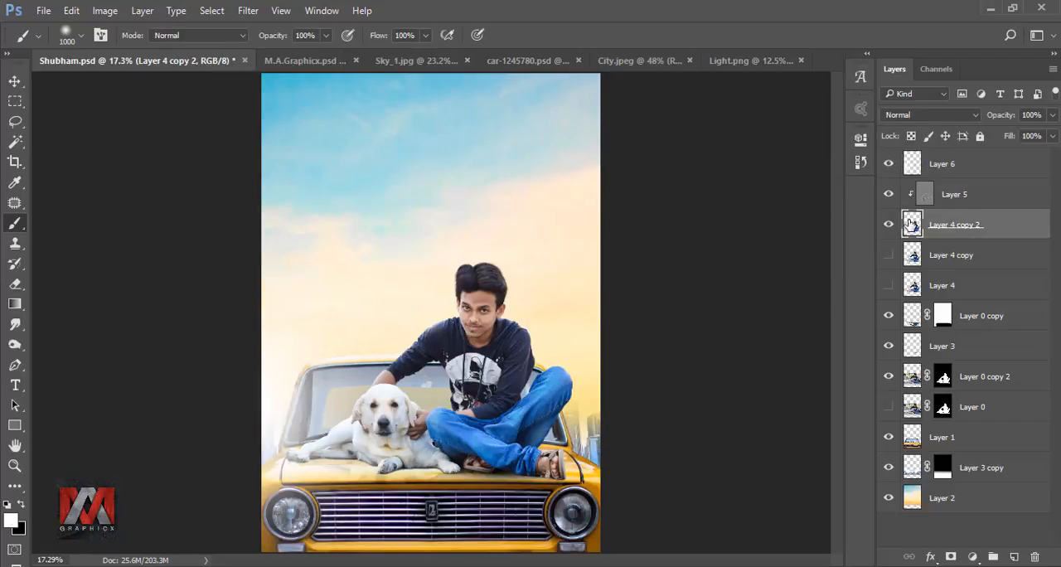
{"action": "left_click", "coordinate": [1013, 556]}
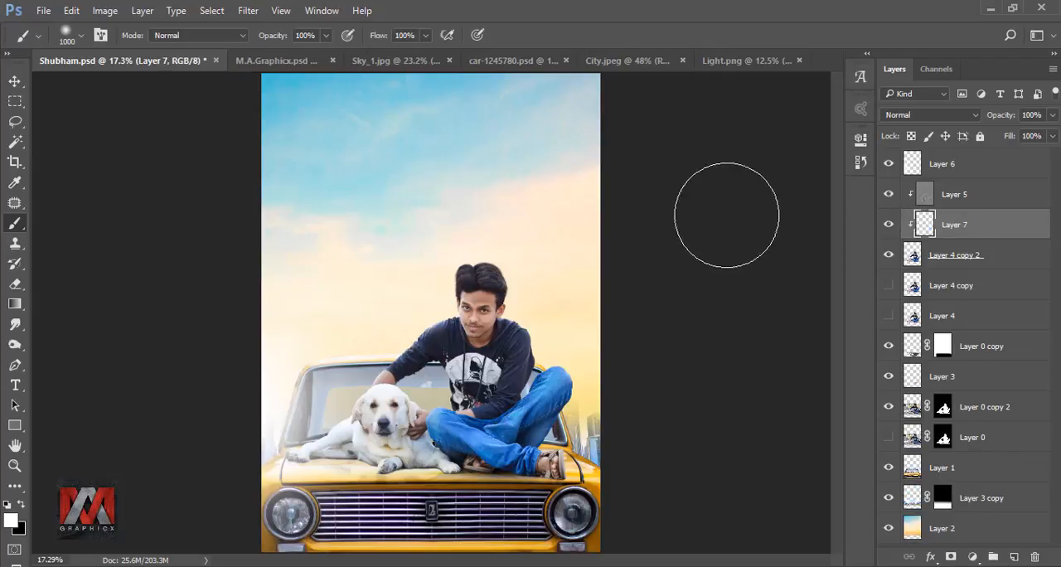
{"action": "key", "text": "bracketleft"}
{"action": "key", "text": "bracketleft"}
{"action": "key", "text": "bracketleft"}
{"action": "key", "text": "bracketleft"}
{"action": "key", "text": "bracketleft"}
{"action": "key", "text": "bracketleft"}
{"action": "key", "text": "bracketleft"}
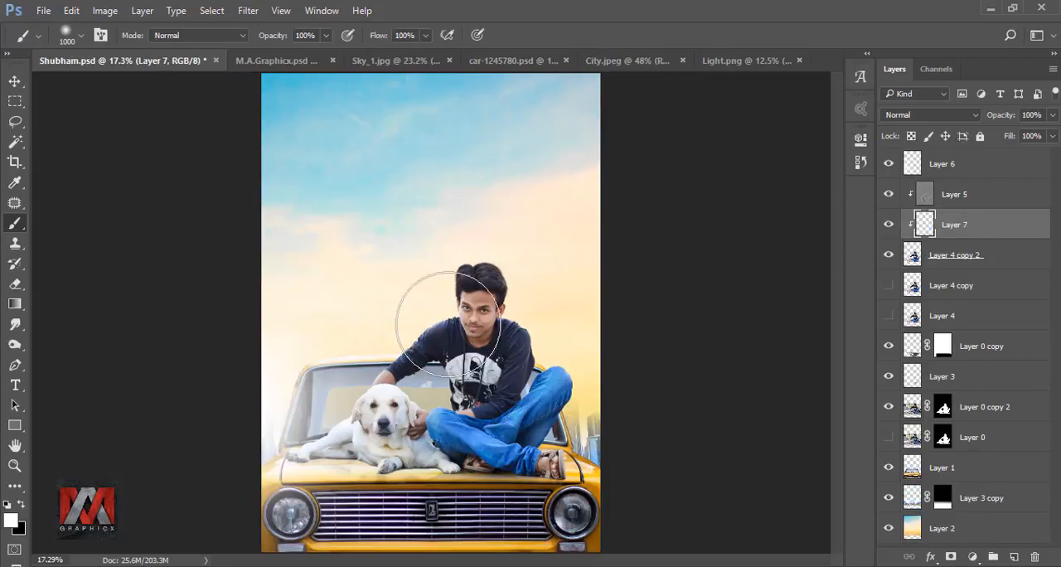
{"action": "left_click", "coordinate": [326, 35]}
{"action": "left_click_drag", "start_coordinate": [328, 54], "coordinate": [317, 54]}
{"action": "left_click", "coordinate": [522, 37]}
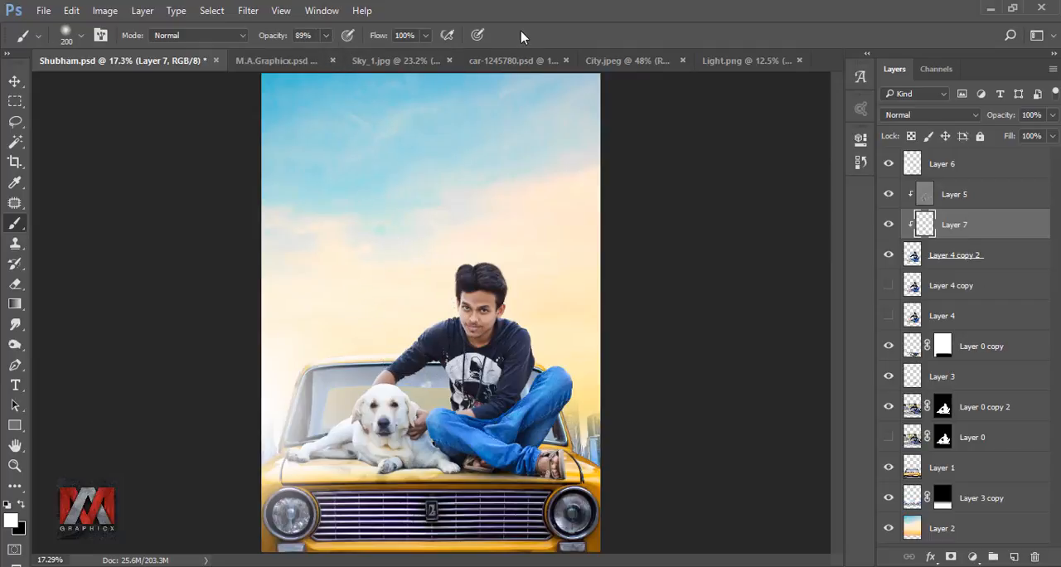
Step: Reduce the brush to 100 px and paint soft white light along the glow-facing edges of the man and dog, undoing the last stroke
{"action": "scroll", "coordinate": [378, 392], "scroll_direction": "up", "scroll_amount": 3}
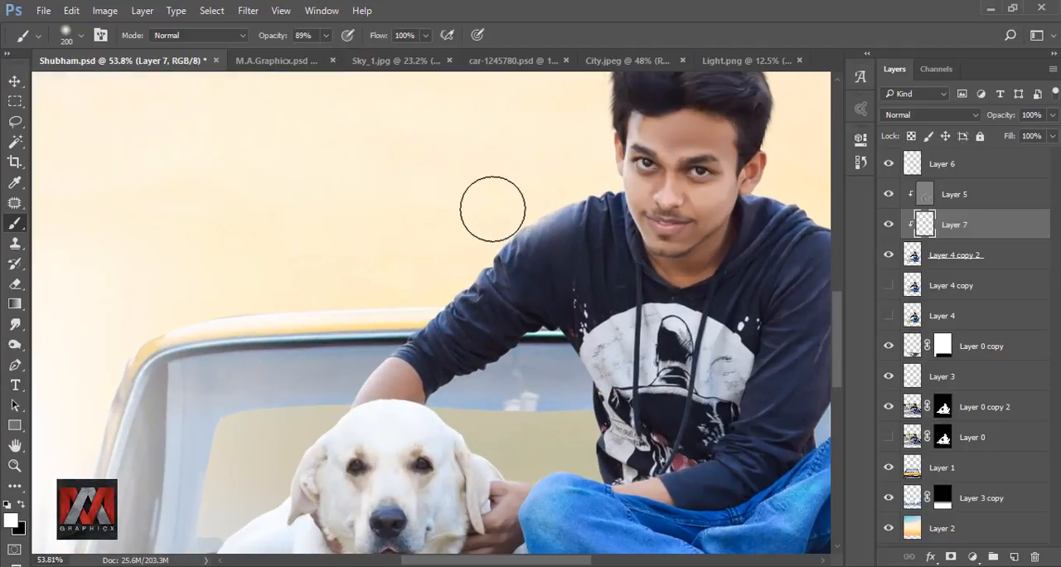
{"action": "key", "text": "bracketleft"}
{"action": "key", "text": "bracketleft"}
{"action": "key", "text": "bracketleft"}
{"action": "key", "text": "bracketleft"}
{"action": "left_click_drag", "start_coordinate": [338, 315], "coordinate": [436, 218]}
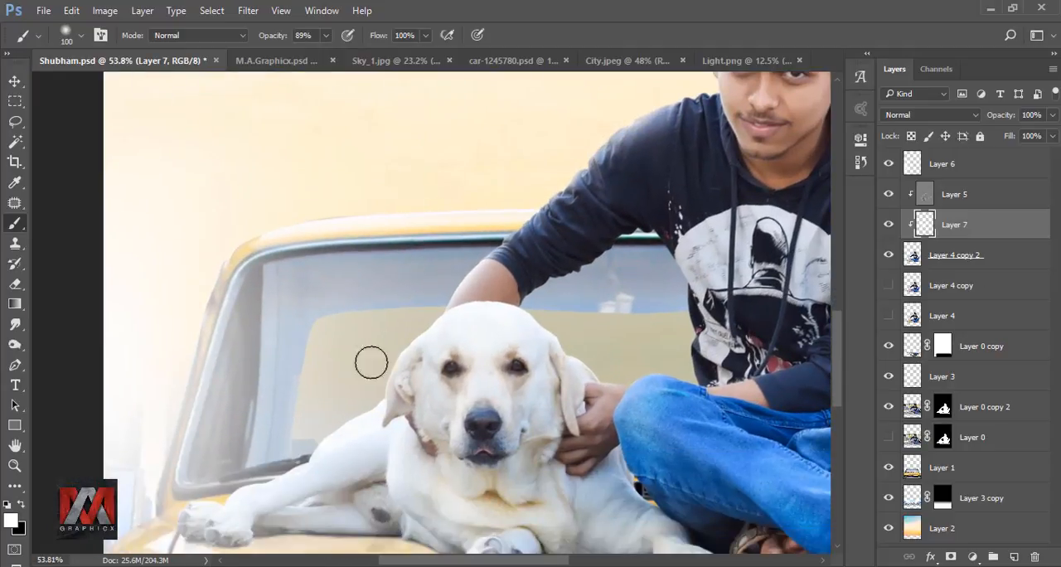
{"action": "left_click_drag", "start_coordinate": [531, 166], "coordinate": [270, 408]}
{"action": "left_click_drag", "start_coordinate": [416, 267], "coordinate": [390, 189]}
{"action": "left_click_drag", "start_coordinate": [410, 421], "coordinate": [390, 236]}
{"action": "left_click_drag", "start_coordinate": [361, 340], "coordinate": [424, 218]}
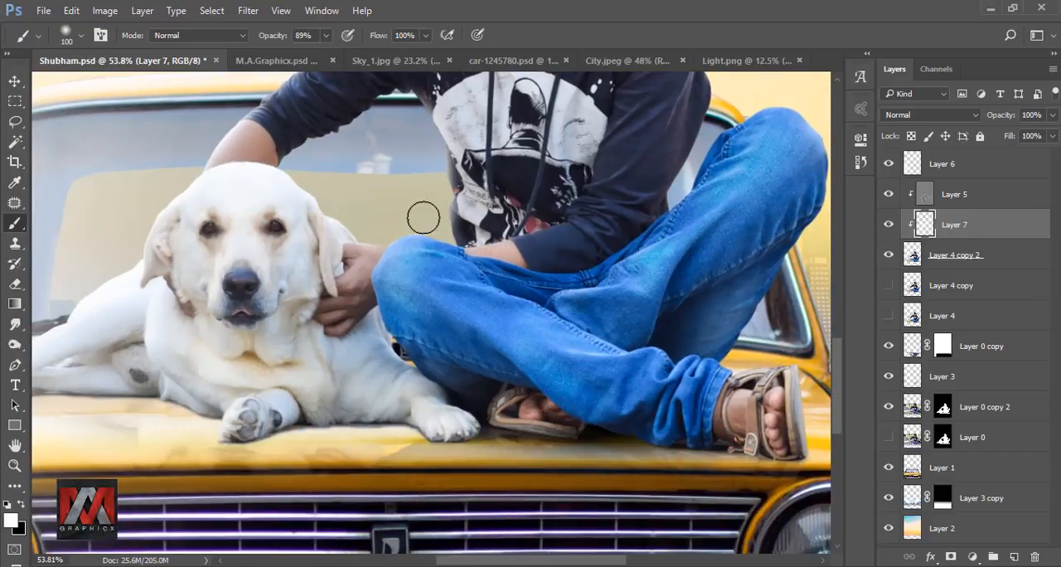
{"action": "key", "text": "ctrl+z"}
Step: Reduce the brush to 15 px and refine the white light along the hoodie edge near the knee
{"action": "scroll", "coordinate": [470, 255], "scroll_direction": "up", "scroll_amount": 10}
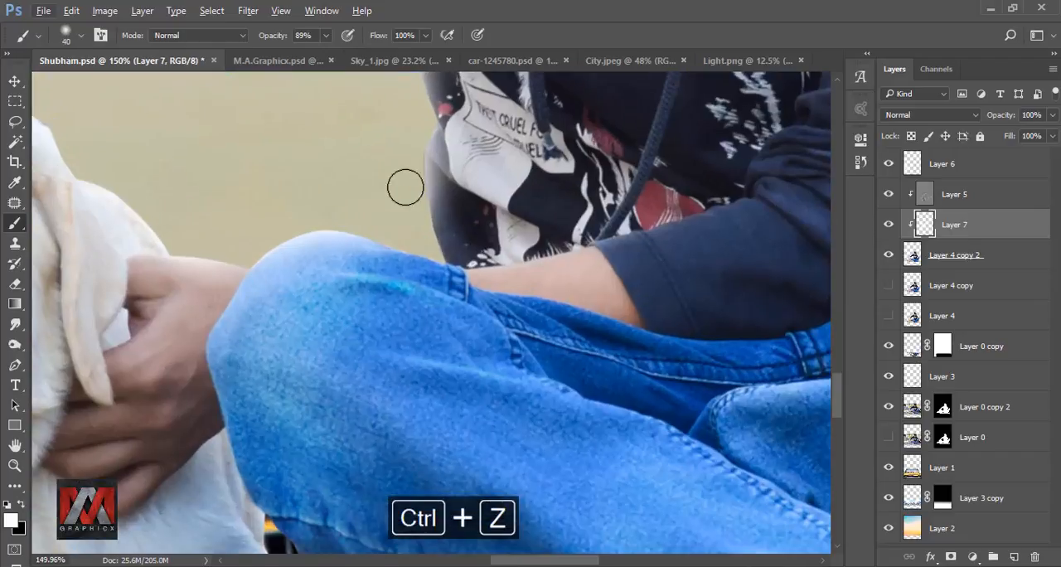
{"action": "key", "text": "bracketleft"}
{"action": "key", "text": "bracketleft"}
{"action": "key", "text": "bracketleft"}
{"action": "key", "text": "bracketleft"}
{"action": "key", "text": "bracketleft"}
{"action": "left_click_drag", "start_coordinate": [454, 266], "coordinate": [508, 500]}
{"action": "scroll", "coordinate": [413, 197], "scroll_direction": "down", "scroll_amount": 4}
{"action": "scroll", "coordinate": [413, 196], "scroll_direction": "down", "scroll_amount": 3}
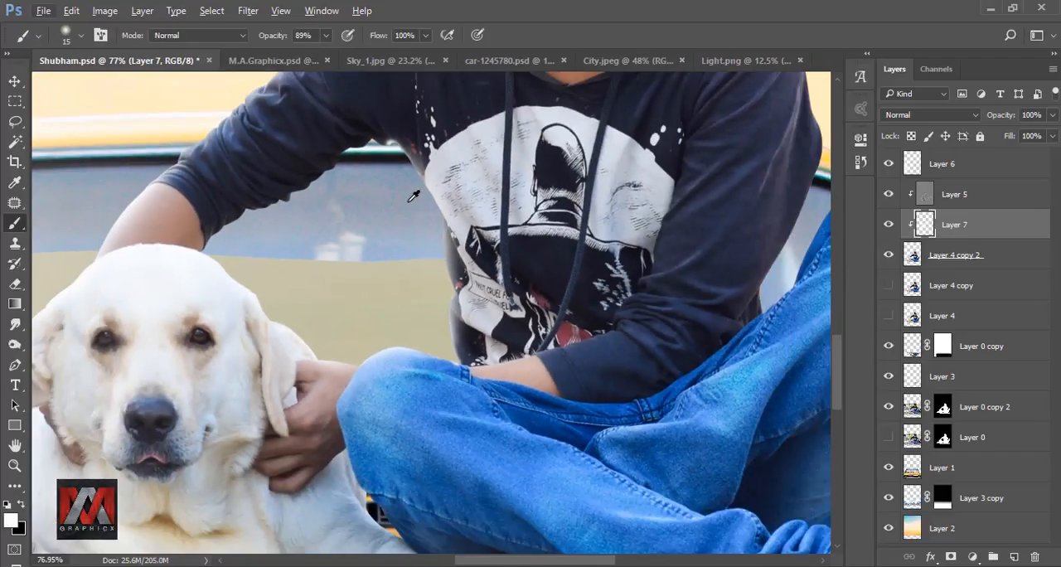
Step: Enlarge the brush to 250 px and compare the full image with and without the light on Layer 7
{"action": "key", "text": "ctrl+0"}
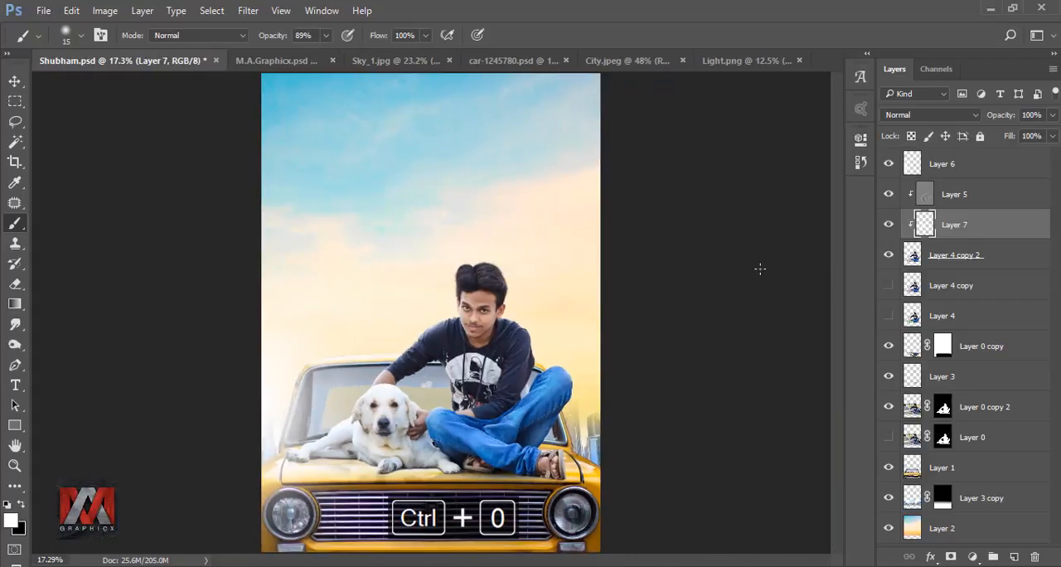
{"action": "key", "text": "bracketright"}
{"action": "key", "text": "bracketright"}
{"action": "key", "text": "bracketright"}
{"action": "key", "text": "bracketright"}
{"action": "key", "text": "bracketright"}
{"action": "key", "text": "bracketright"}
{"action": "key", "text": "bracketright"}
{"action": "key", "text": "bracketright"}
{"action": "key", "text": "bracketright"}
{"action": "key", "text": "bracketright"}
{"action": "key", "text": "bracketright"}
{"action": "key", "text": "bracketright"}
{"action": "key", "text": "bracketright"}
{"action": "key", "text": "bracketright"}
{"action": "key", "text": "bracketright"}
{"action": "key", "text": "bracketright"}
{"action": "key", "text": "bracketright"}
{"action": "left_click", "coordinate": [888, 226]}
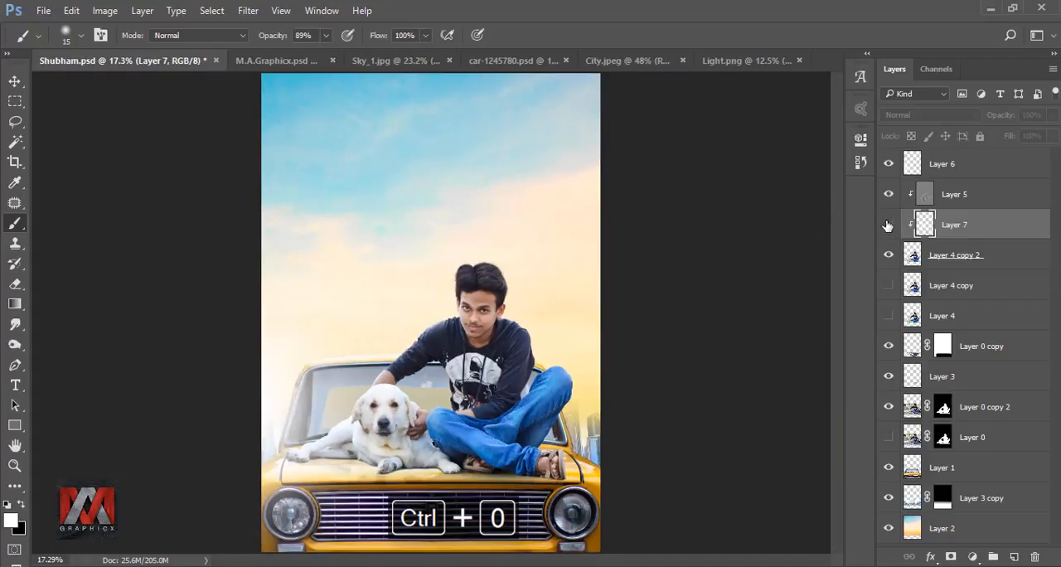
{"action": "left_click", "coordinate": [888, 226]}
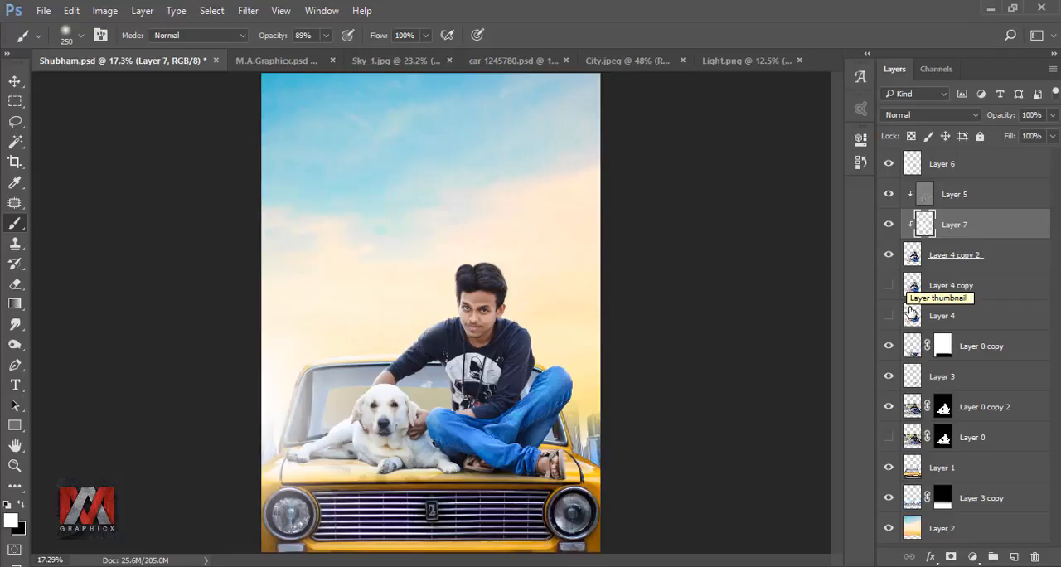
Step: Add a new layer above Layer 3 and set a black brush to 100 px at 26% opacity
{"action": "left_click", "coordinate": [913, 377]}
{"action": "left_click", "coordinate": [1016, 557]}
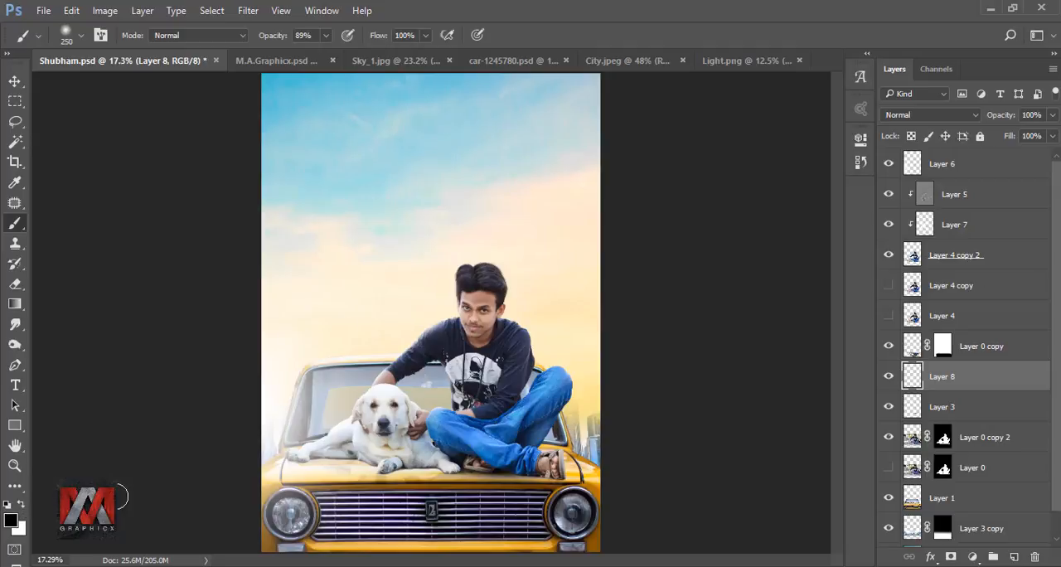
{"action": "scroll", "coordinate": [367, 477], "scroll_direction": "up", "scroll_amount": 5}
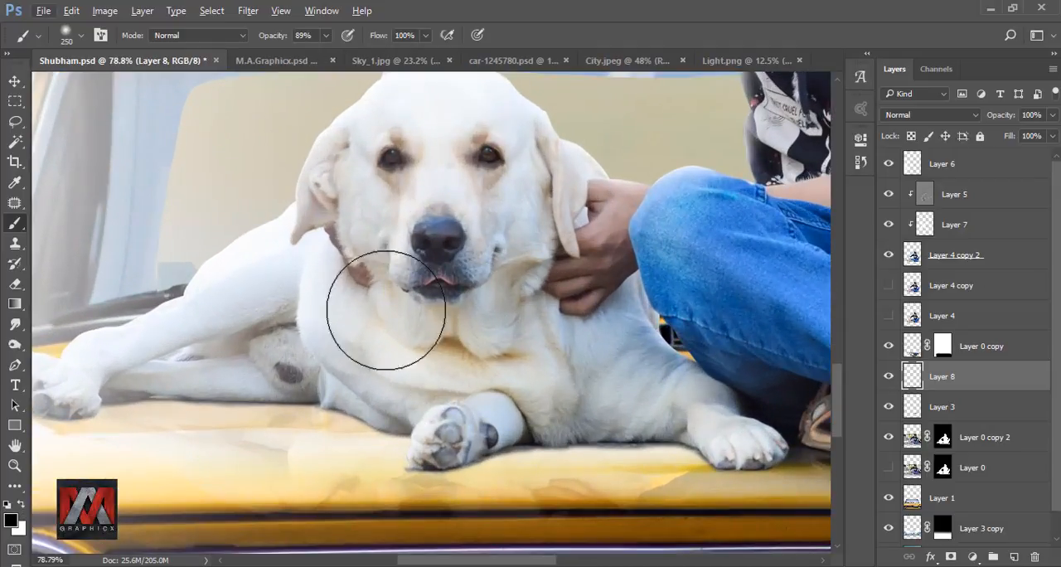
{"action": "left_click", "coordinate": [326, 35]}
{"action": "left_click_drag", "start_coordinate": [320, 55], "coordinate": [284, 57]}
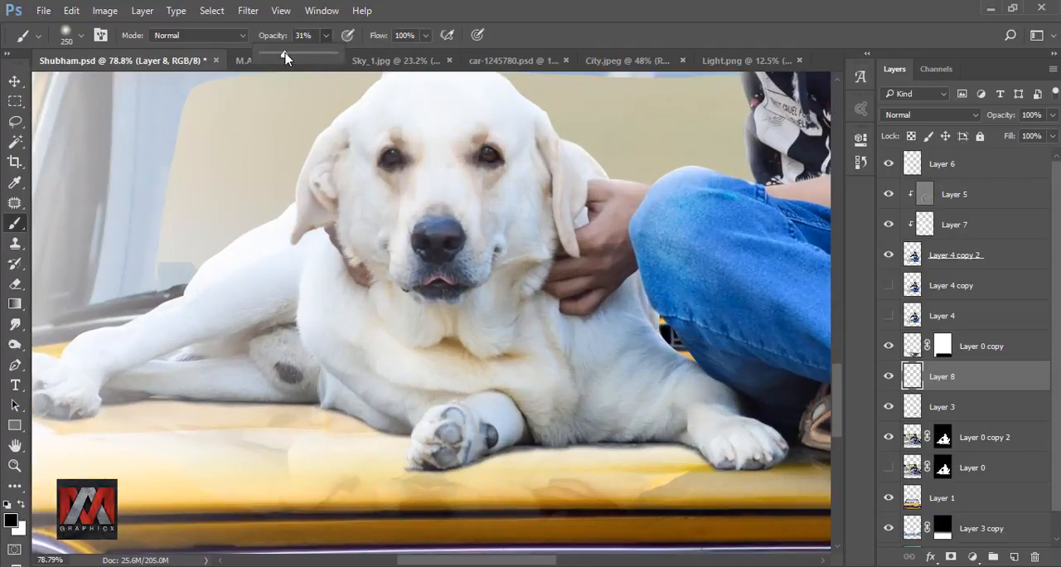
{"action": "left_click", "coordinate": [567, 36]}
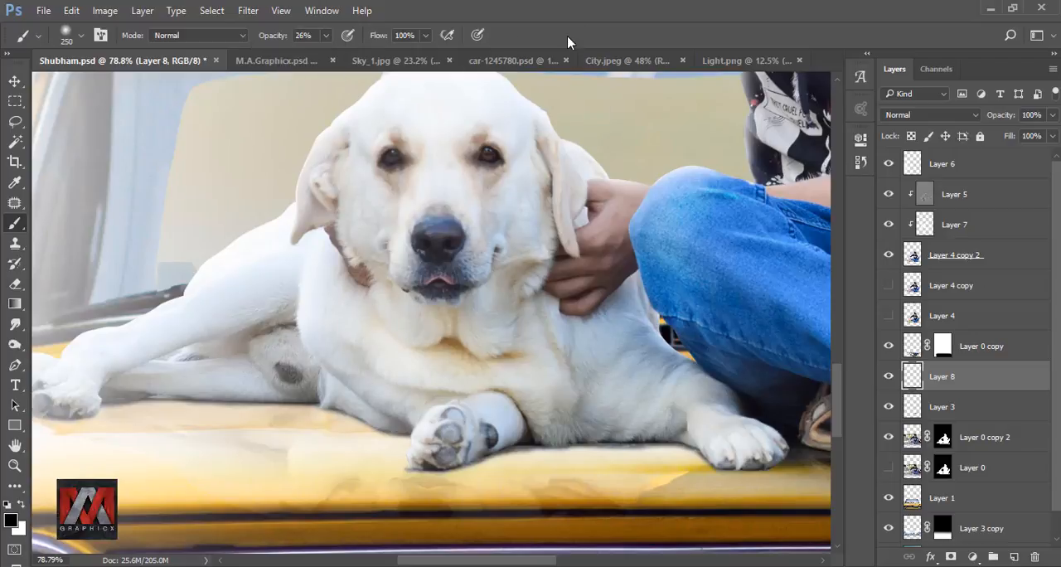
{"action": "key", "text": "bracketleft"}
{"action": "key", "text": "bracketleft"}
{"action": "key", "text": "bracketleft"}
{"action": "key", "text": "bracketleft"}
{"action": "key", "text": "bracketleft"}
Step: Paint soft black shadows on the car hood beneath the dog's body and paws, and compare the full image with and without Layer 8
{"action": "left_click_drag", "start_coordinate": [349, 419], "coordinate": [282, 407]}
{"action": "left_click_drag", "start_coordinate": [212, 396], "coordinate": [135, 381]}
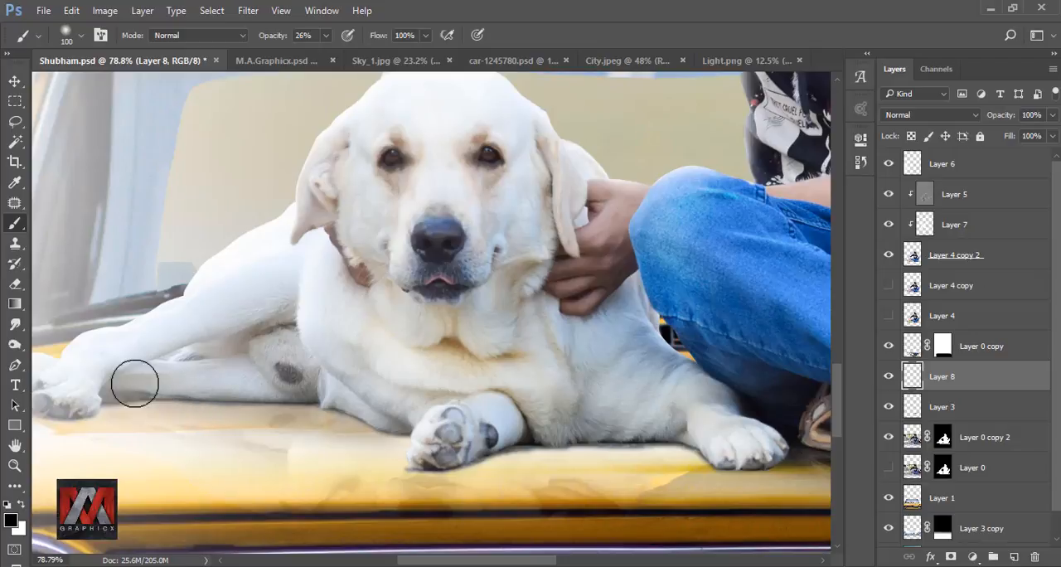
{"action": "mouse_move", "coordinate": [504, 433]}
{"action": "left_mouse_down"}
{"action": "mouse_move", "coordinate": [352, 361]}
{"action": "mouse_move", "coordinate": [570, 356]}
{"action": "mouse_move", "coordinate": [531, 356]}
{"action": "mouse_move", "coordinate": [574, 372]}
{"action": "left_mouse_up"}
{"action": "left_click_drag", "start_coordinate": [370, 329], "coordinate": [534, 324]}
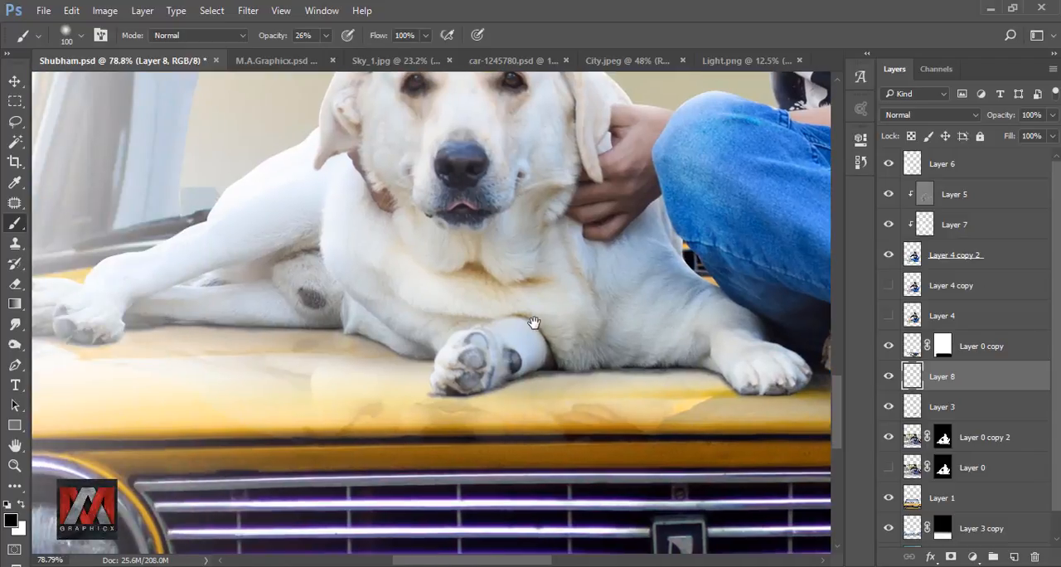
{"action": "left_click_drag", "start_coordinate": [430, 323], "coordinate": [243, 298]}
{"action": "left_click_drag", "start_coordinate": [544, 317], "coordinate": [673, 329]}
{"action": "left_click_drag", "start_coordinate": [273, 325], "coordinate": [530, 331]}
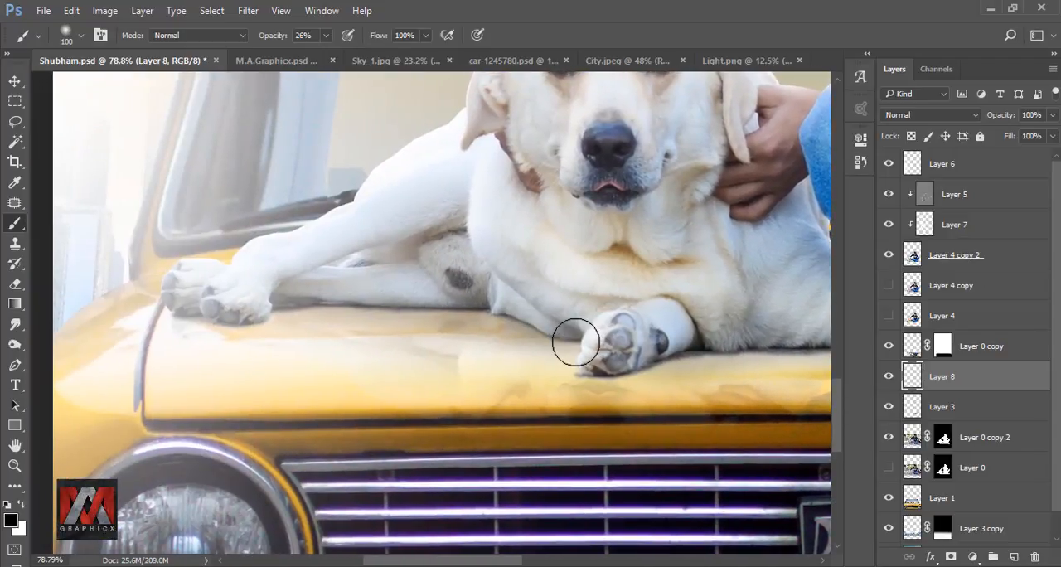
{"action": "scroll", "coordinate": [528, 304], "scroll_direction": "down", "scroll_amount": 4}
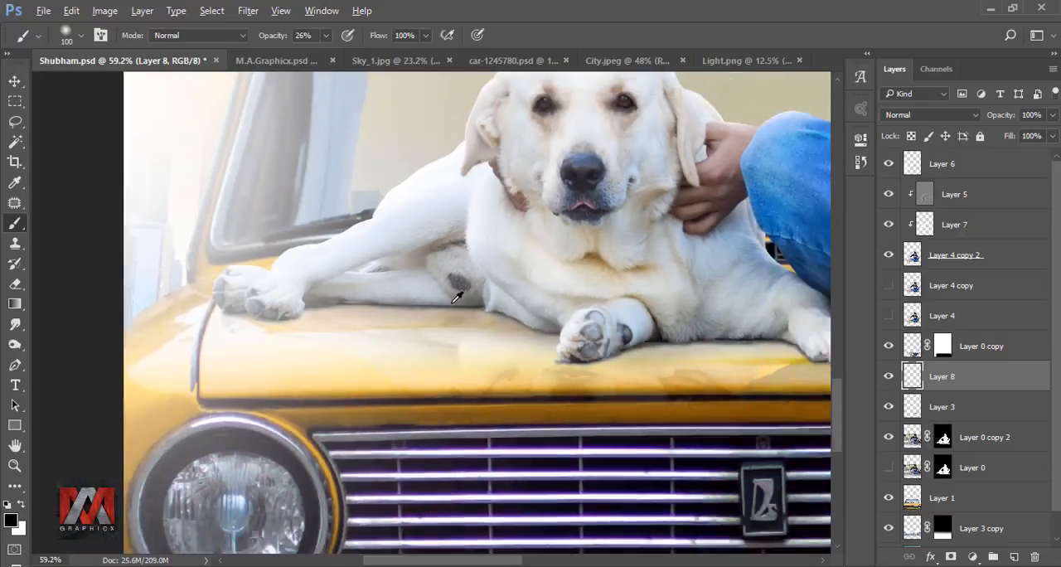
{"action": "key", "text": "ctrl+0"}
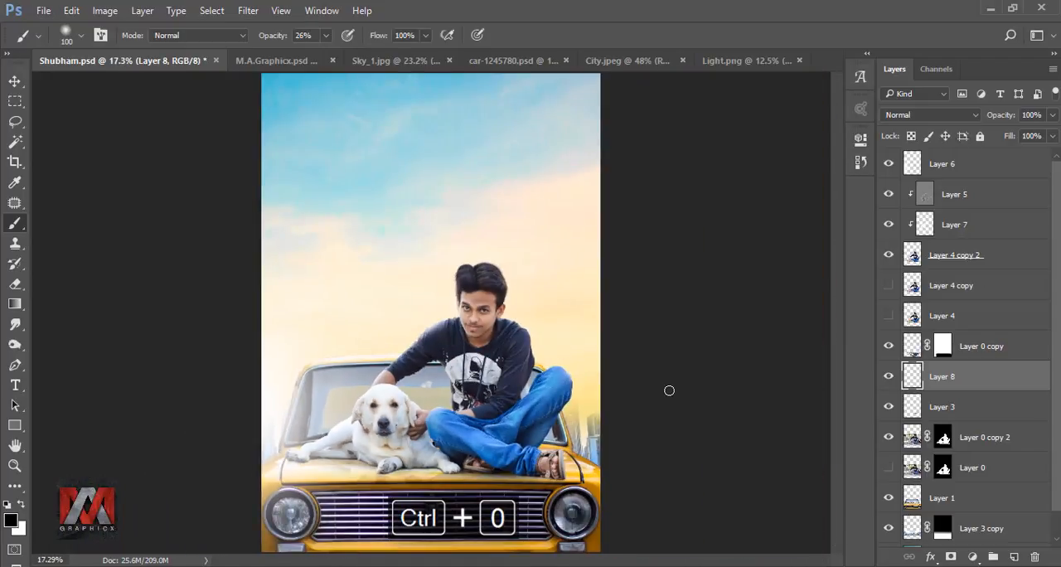
{"action": "left_click", "coordinate": [889, 378]}
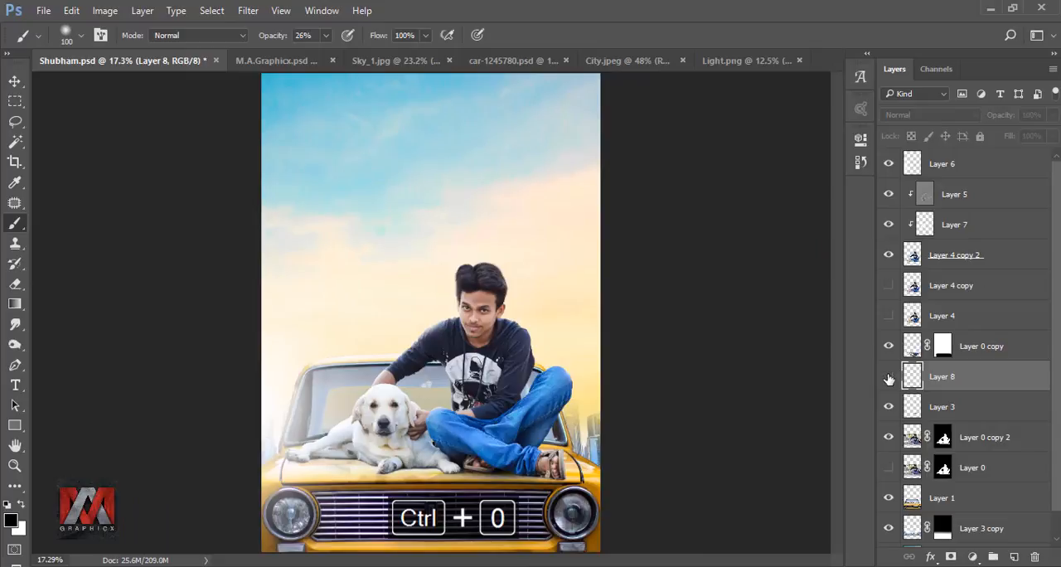
{"action": "left_click", "coordinate": [888, 378]}
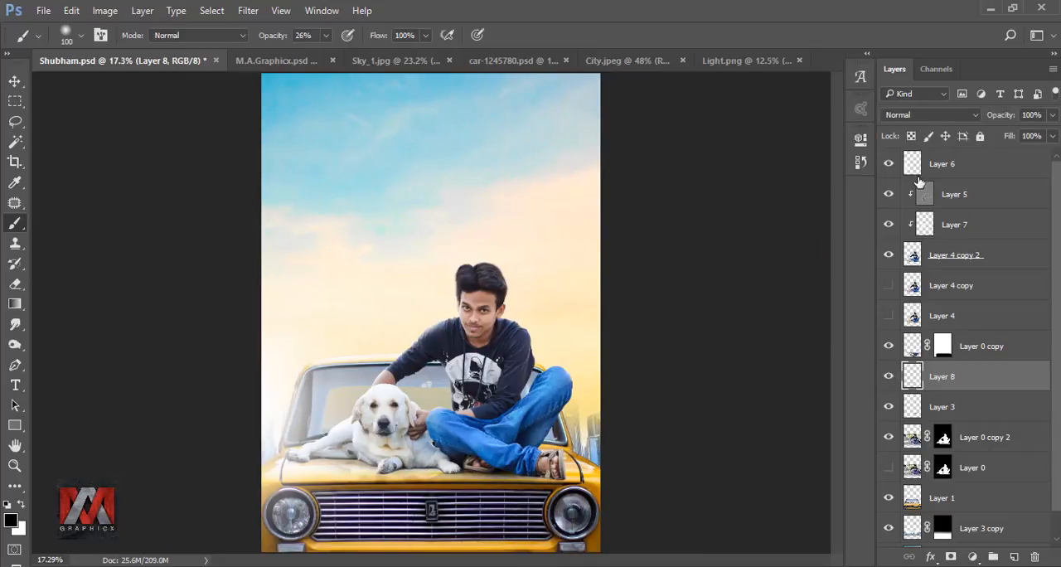
Step: Stamp all visible layers into a new layer above Layer 6 and open it in the Viveza 2 filter
{"action": "left_click", "coordinate": [912, 165]}
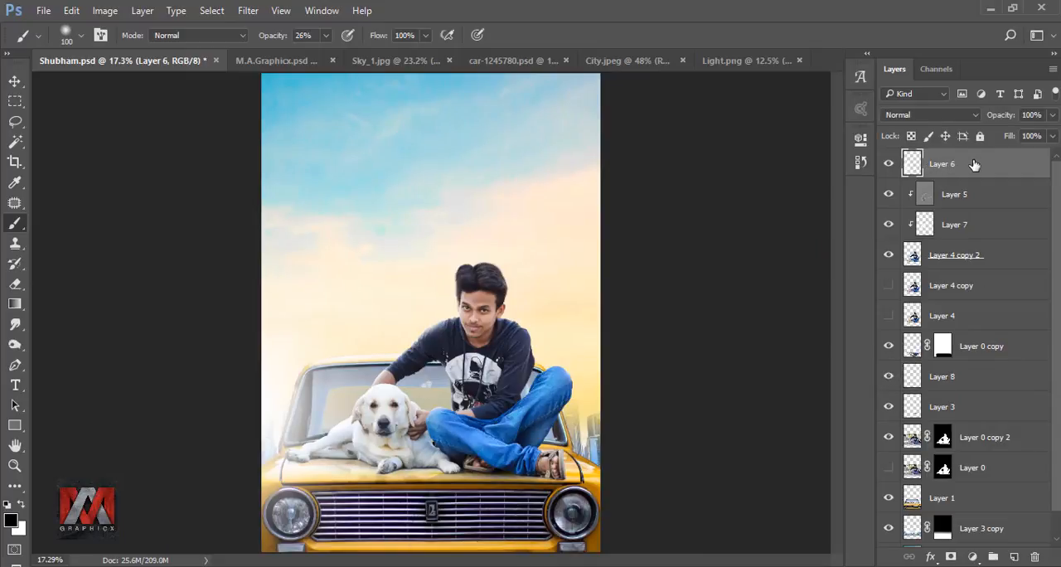
{"action": "key", "text": "ctrl+shift+alt+e"}
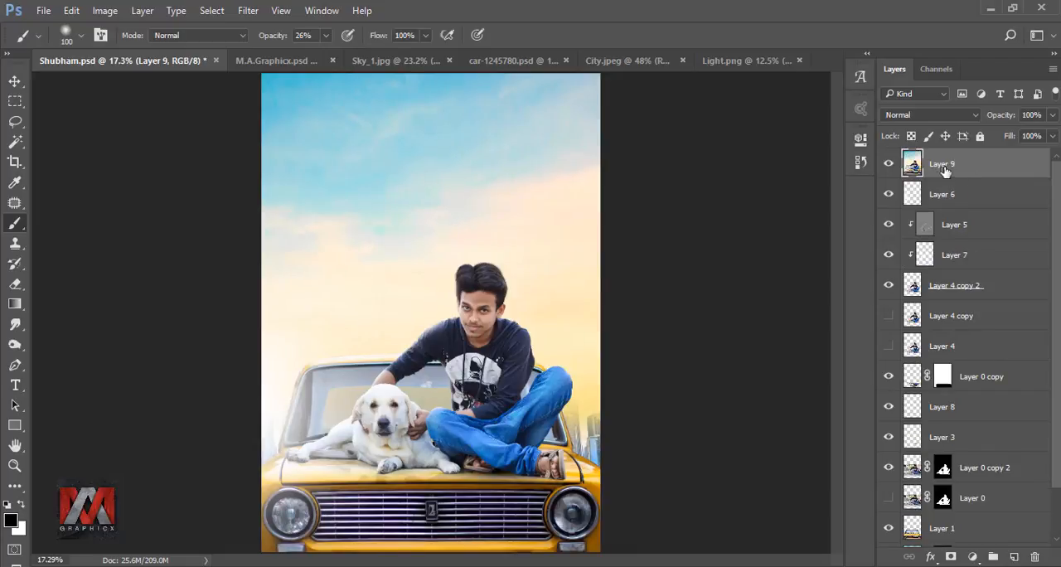
{"action": "left_click", "coordinate": [248, 11]}
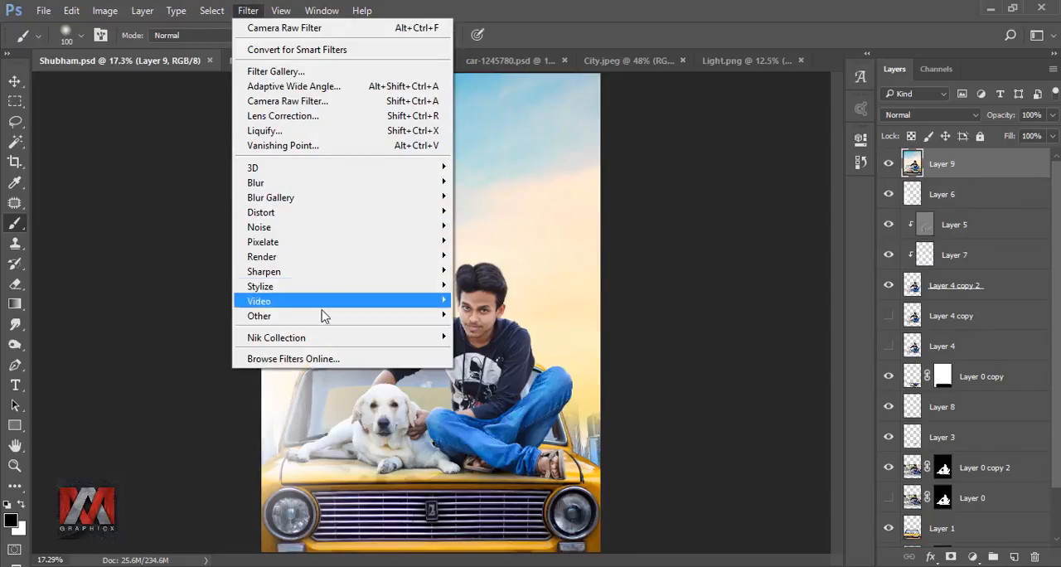
{"action": "mouse_move", "coordinate": [336, 339]}
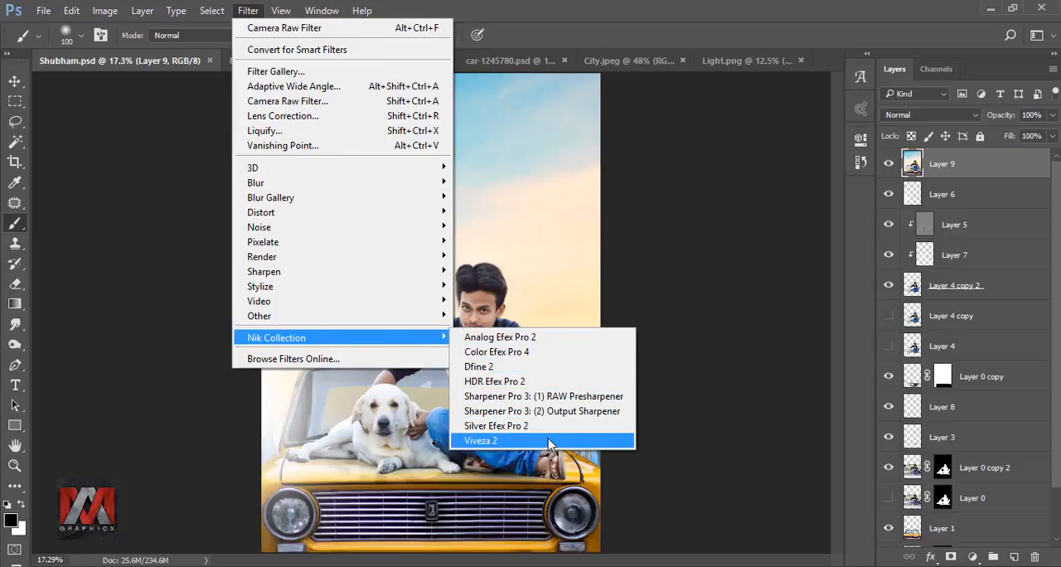
{"action": "left_click", "coordinate": [549, 442]}
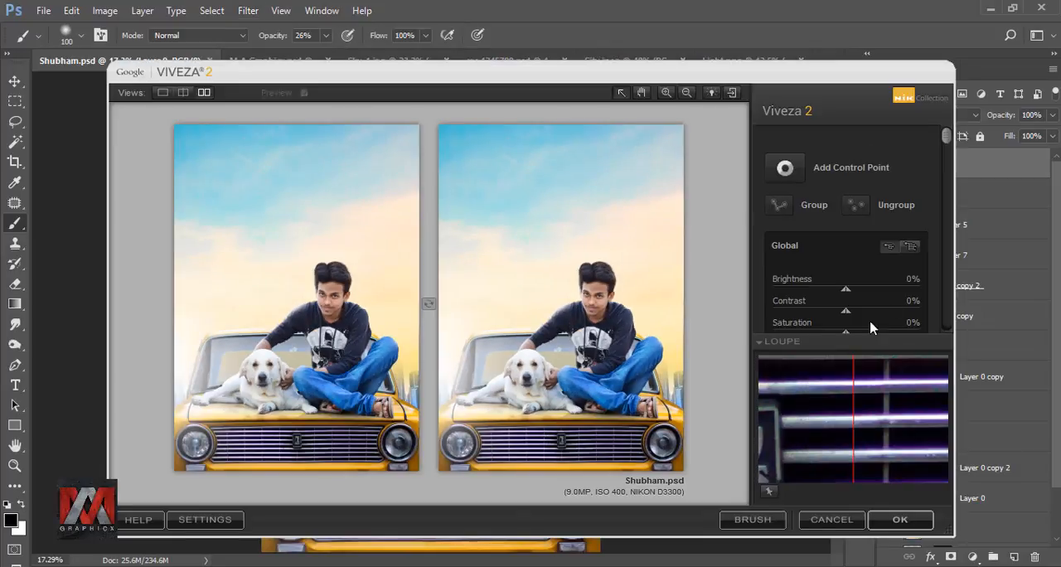
Step: Apply Viveza 2 with Brightness 5%, Contrast 10% and slightly raised Structure, and compare the image with and without the result
{"action": "left_click_drag", "start_coordinate": [946, 138], "coordinate": [946, 172]}
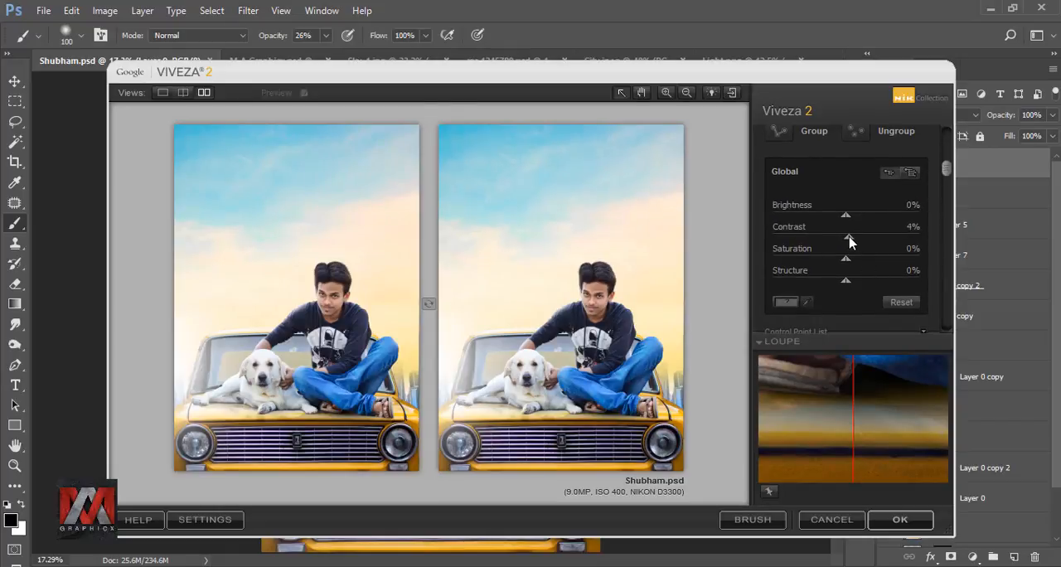
{"action": "left_click_drag", "start_coordinate": [847, 222], "coordinate": [852, 222]}
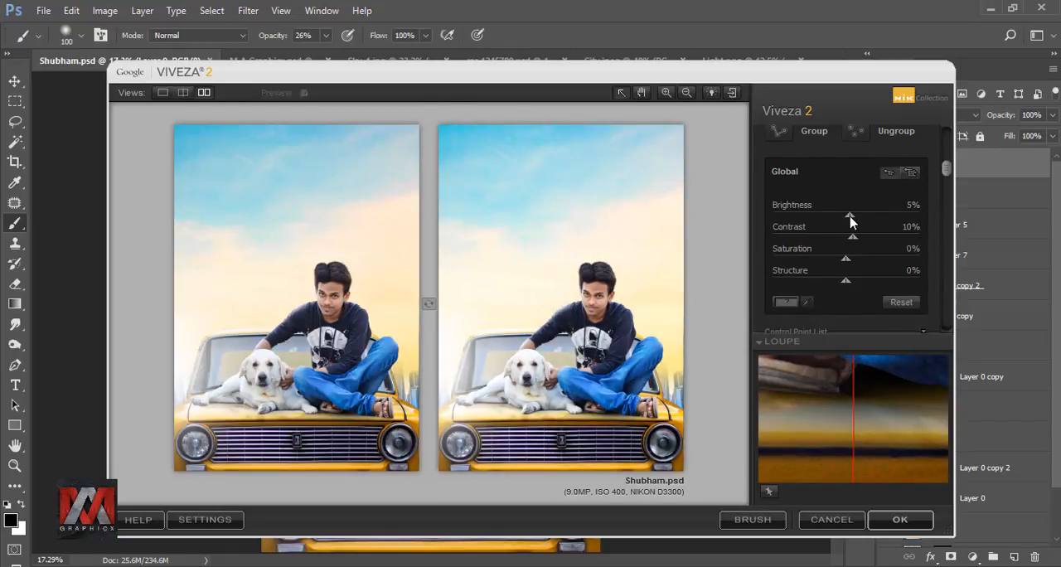
{"action": "left_click_drag", "start_coordinate": [847, 284], "coordinate": [851, 285]}
{"action": "left_click", "coordinate": [900, 519]}
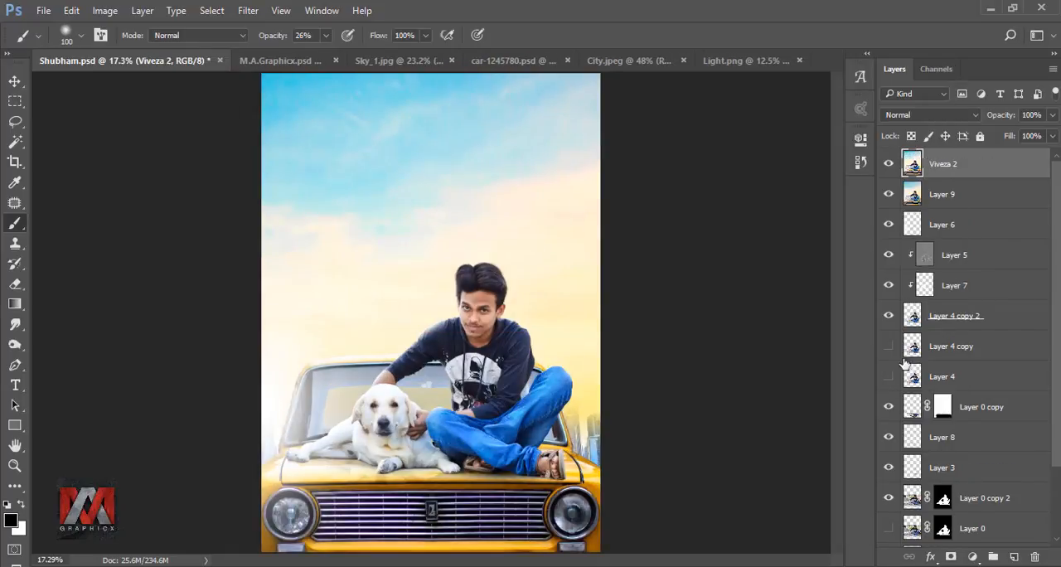
{"action": "left_click", "coordinate": [888, 164]}
{"action": "left_click", "coordinate": [889, 164]}
Step: Add a new layer and marquee a square area of sky above the windshield, beside the man's head
{"action": "left_click", "coordinate": [1014, 557]}
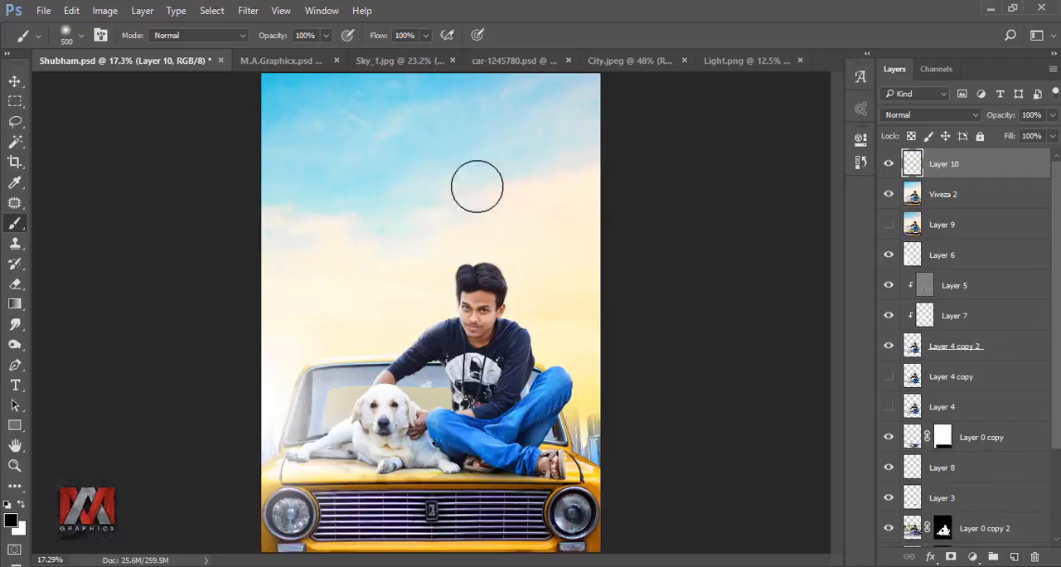
{"action": "left_click", "coordinate": [15, 100]}
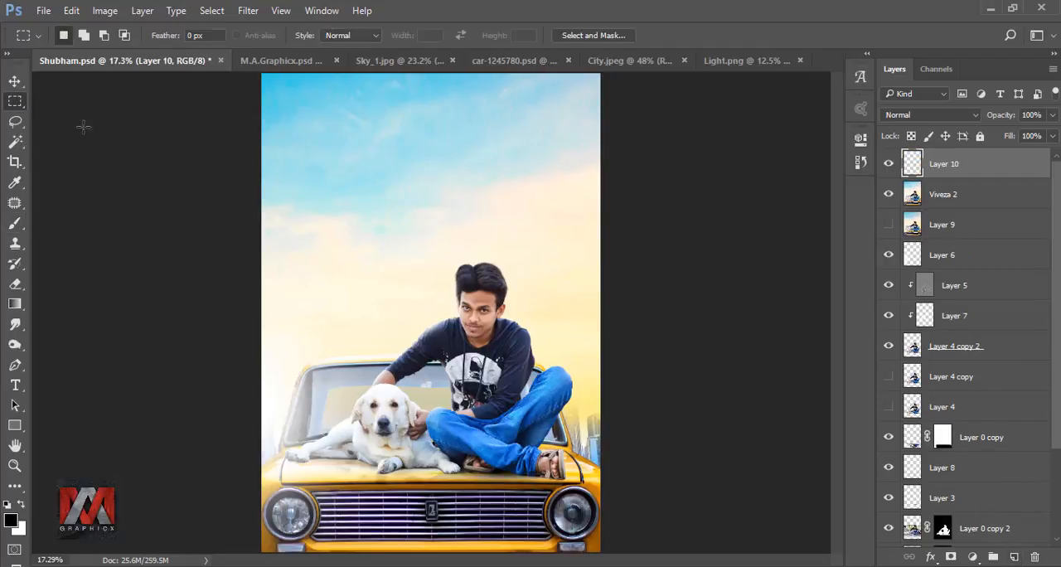
{"action": "left_click_drag", "start_coordinate": [338, 131], "coordinate": [464, 256]}
Step: Create a Gradient Fill layer in the square selection and set its style to Radial
{"action": "left_click", "coordinate": [973, 557]}
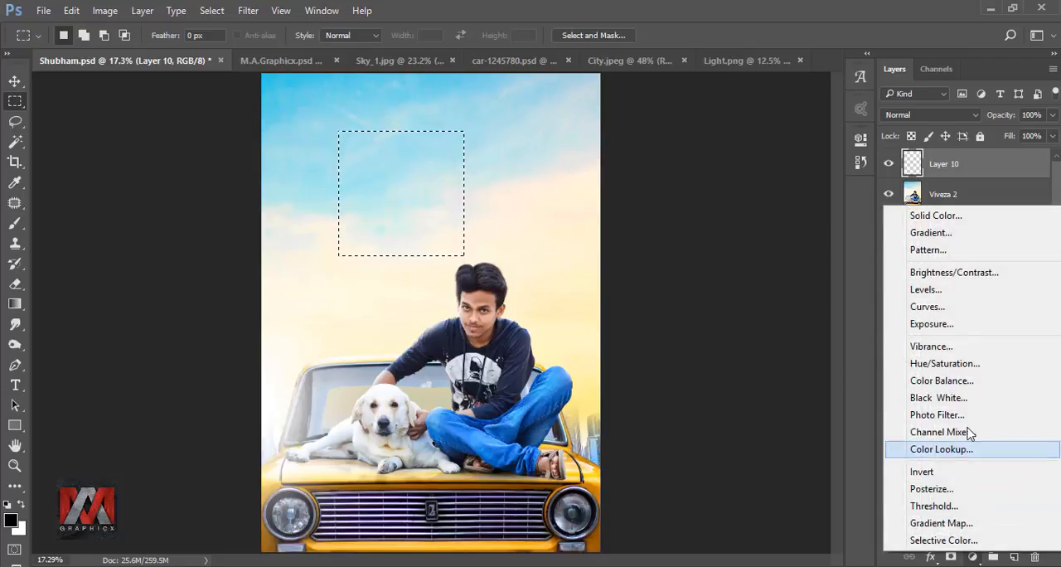
{"action": "left_click", "coordinate": [954, 235]}
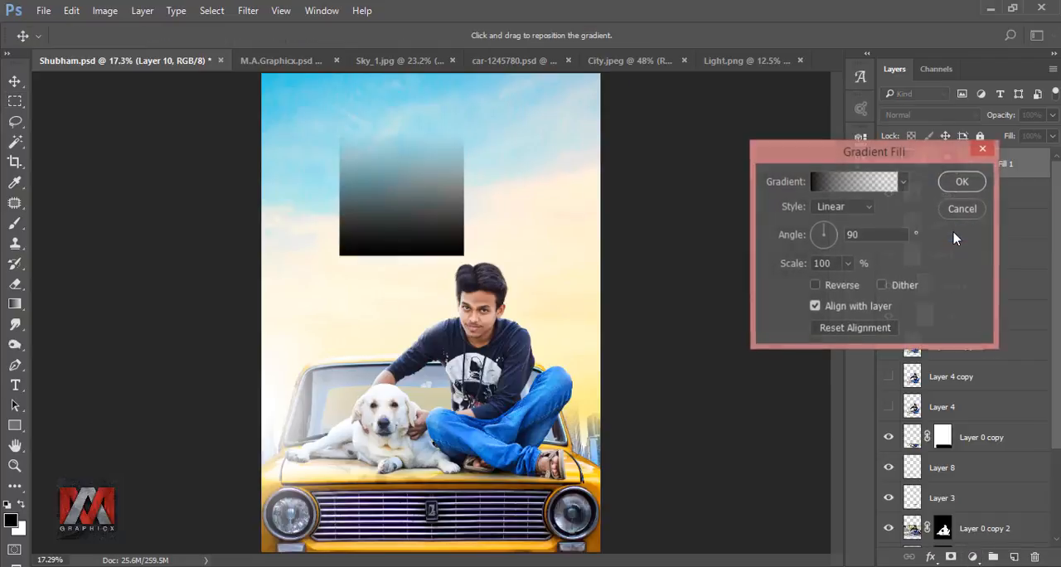
{"action": "left_click", "coordinate": [843, 207]}
{"action": "left_click", "coordinate": [844, 222]}
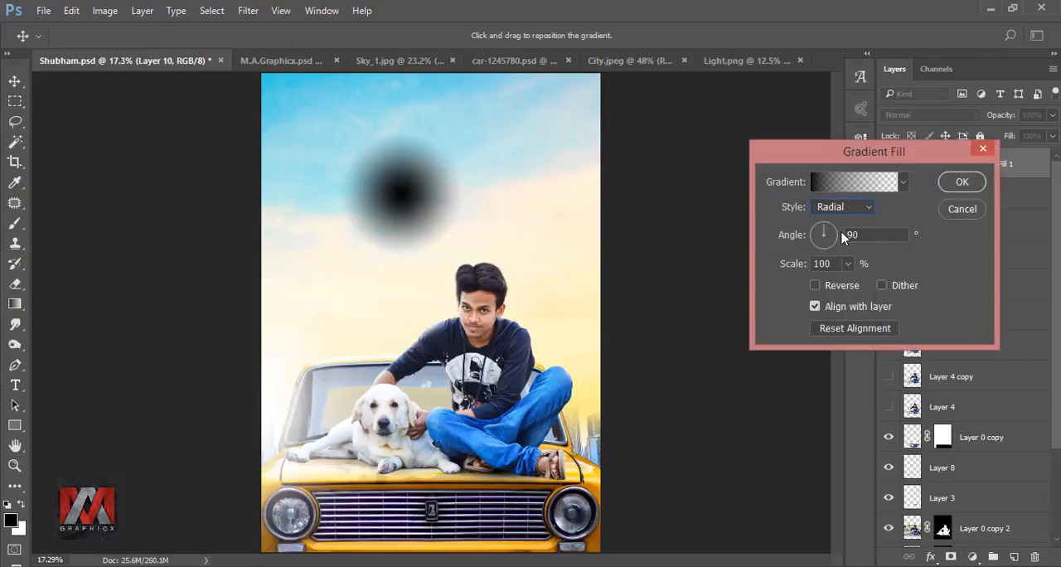
Step: Load the Black, White gradient preset and recolor its start stop to ffffff and its end stop to 000000
{"action": "left_click", "coordinate": [843, 185]}
{"action": "left_click", "coordinate": [792, 147]}
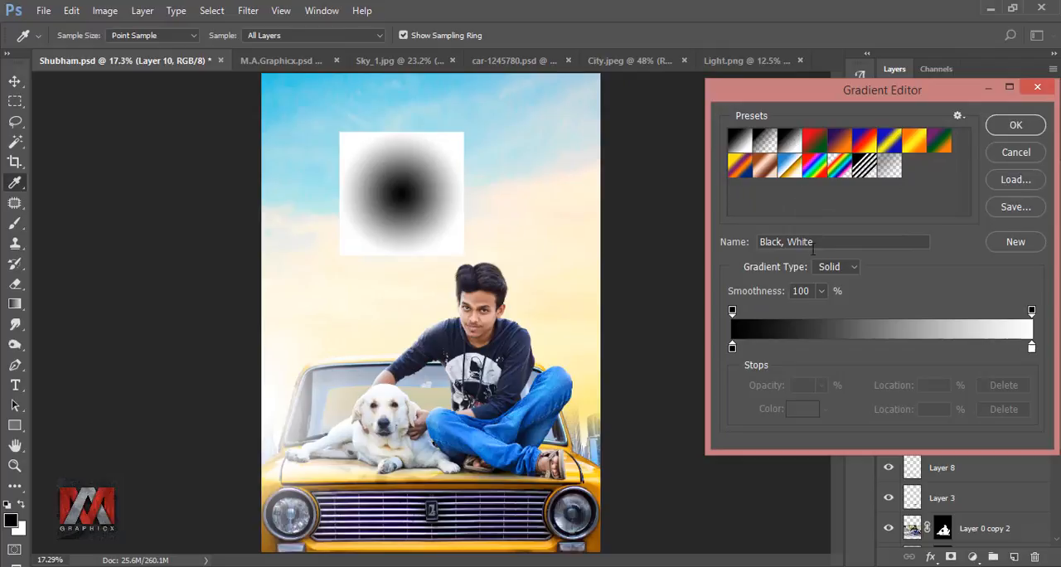
{"action": "left_click", "coordinate": [1033, 349]}
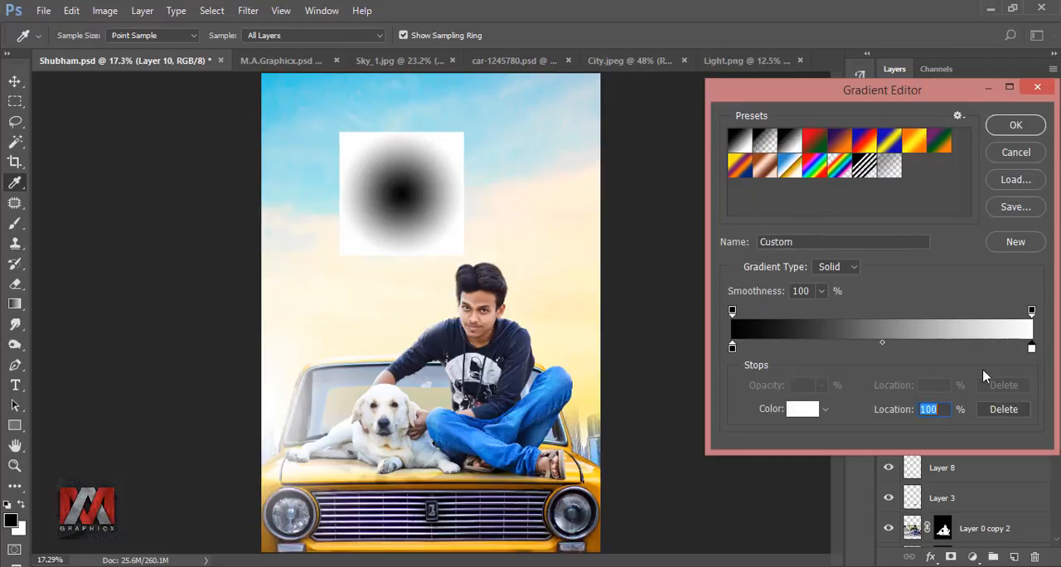
{"action": "left_click", "coordinate": [810, 414]}
{"action": "type", "text": "000000"}
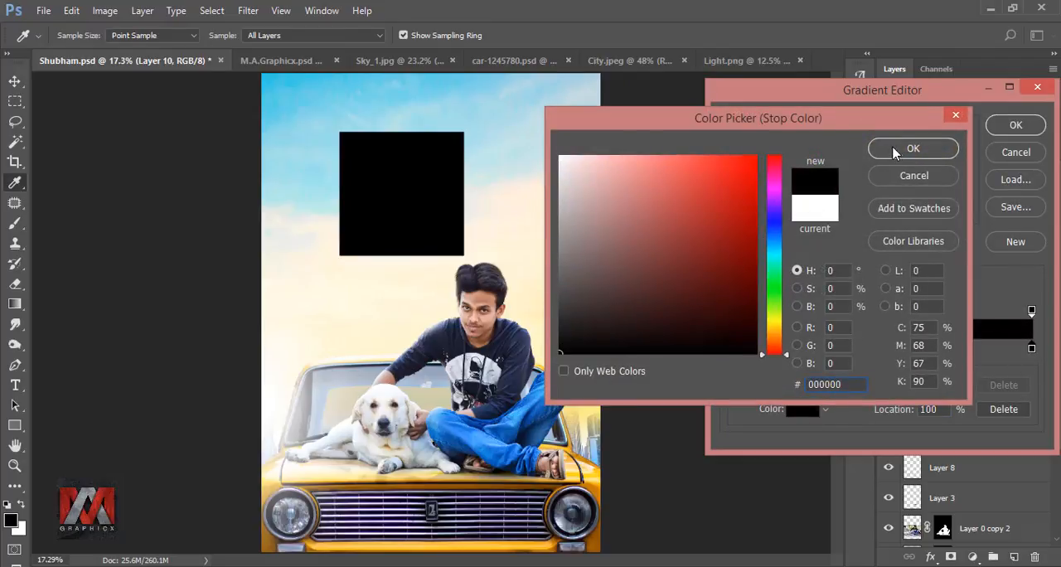
{"action": "left_click", "coordinate": [895, 150]}
{"action": "left_click", "coordinate": [734, 349]}
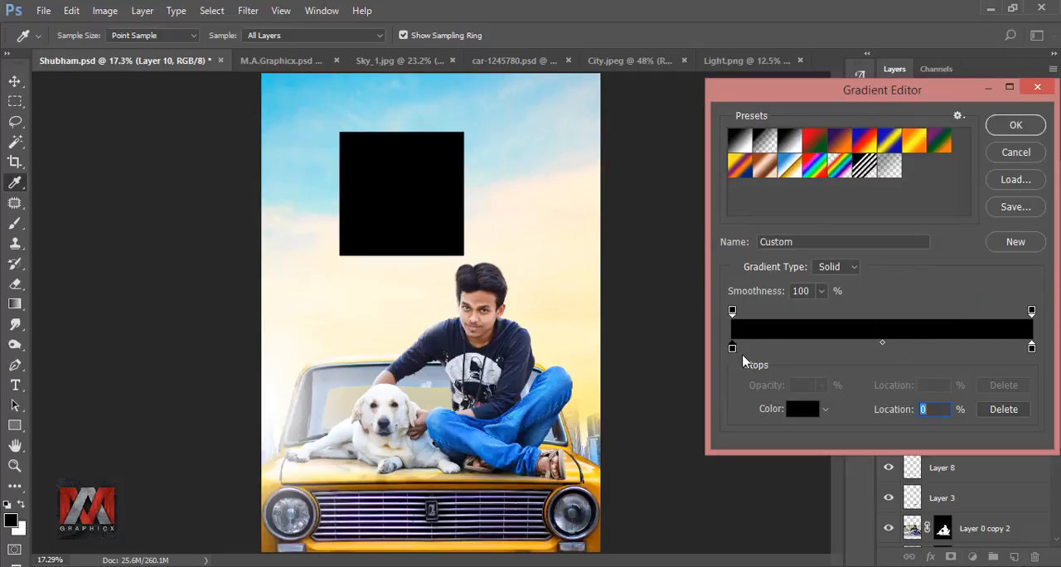
{"action": "left_click", "coordinate": [798, 412]}
{"action": "type", "text": "ffffff"}
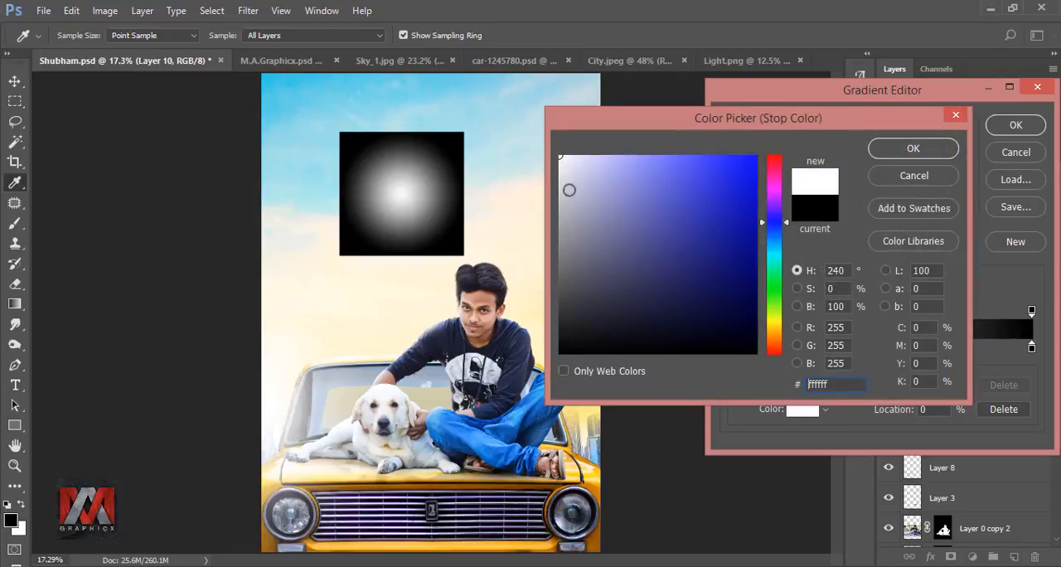
{"action": "left_click", "coordinate": [904, 149]}
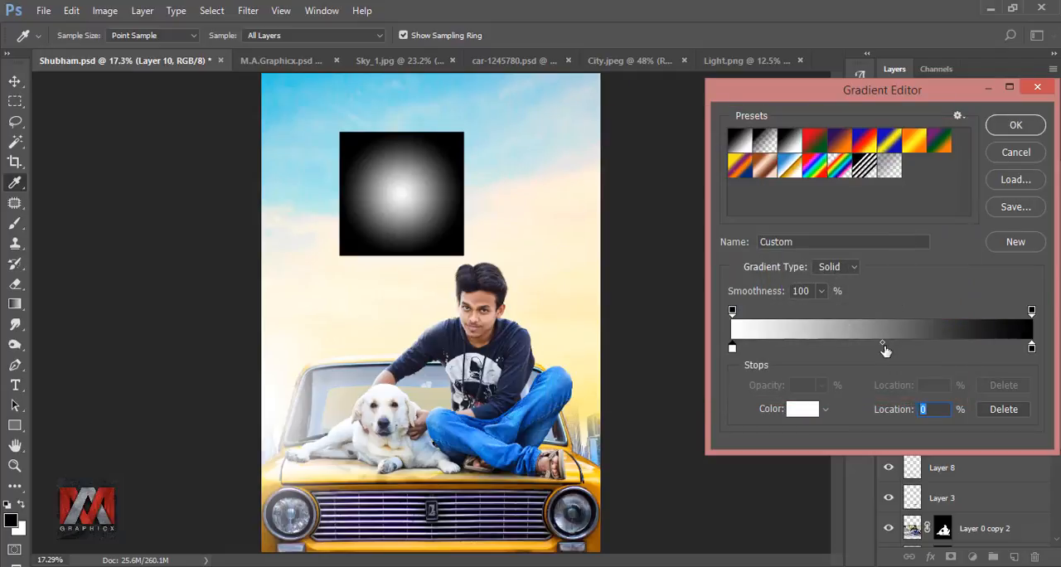
Step: Add an orange f09d19 color stop to the gradient at the 13% location
{"action": "left_click_drag", "start_coordinate": [874, 352], "coordinate": [775, 340]}
{"action": "left_click", "coordinate": [796, 410]}
{"action": "left_click", "coordinate": [735, 166]}
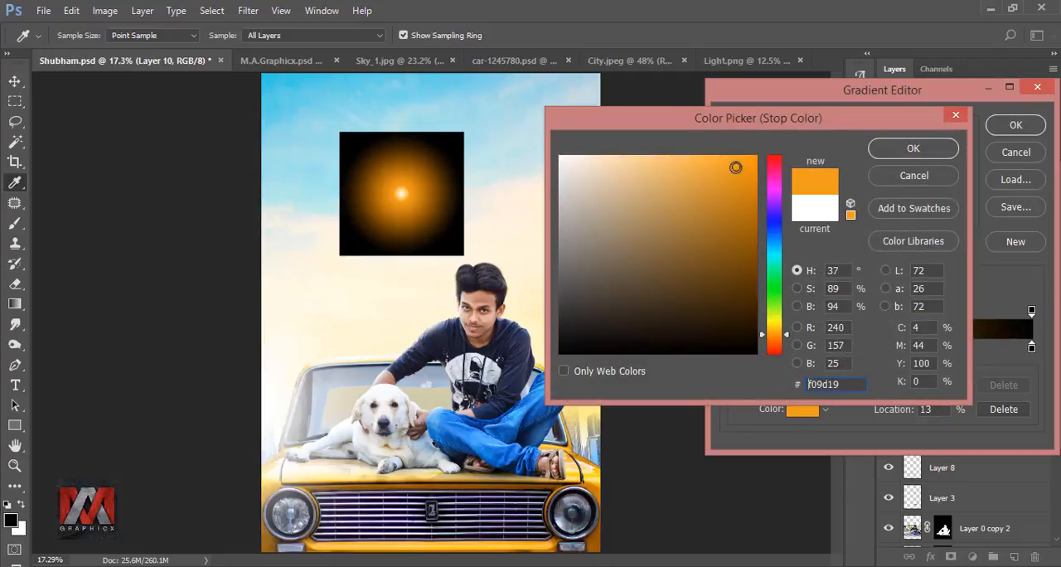
{"action": "left_click", "coordinate": [903, 148]}
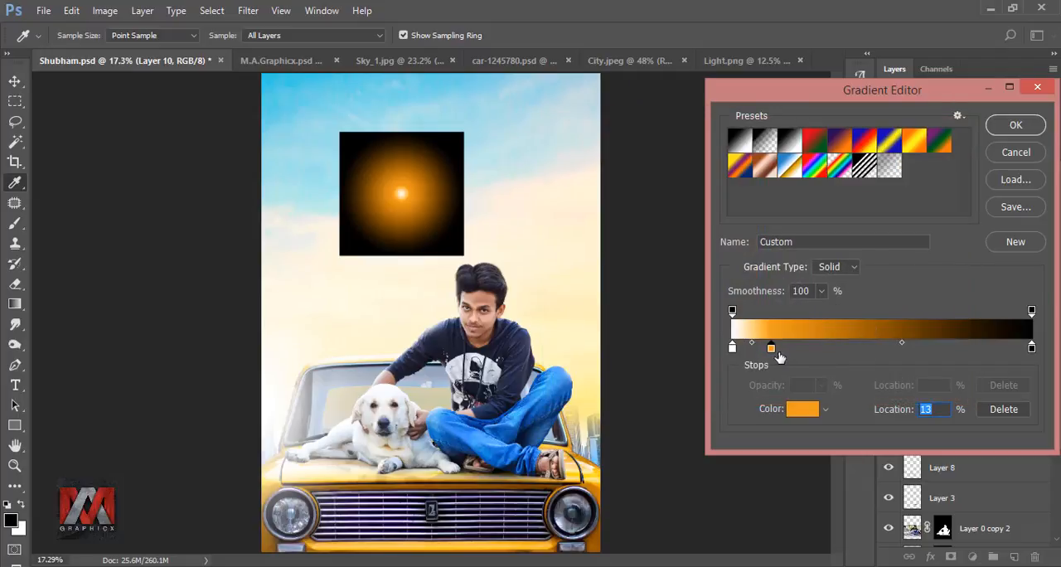
Step: Move the gradient's orange color stop to the 26% location and shift the white start stop slightly inward
{"action": "left_click_drag", "start_coordinate": [772, 350], "coordinate": [811, 349]}
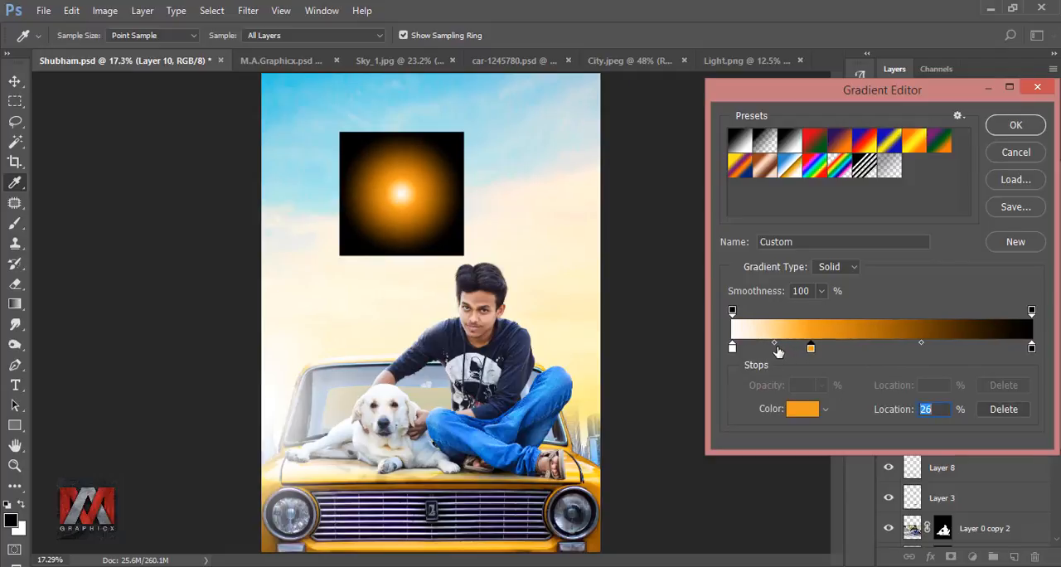
{"action": "left_click", "coordinate": [775, 345]}
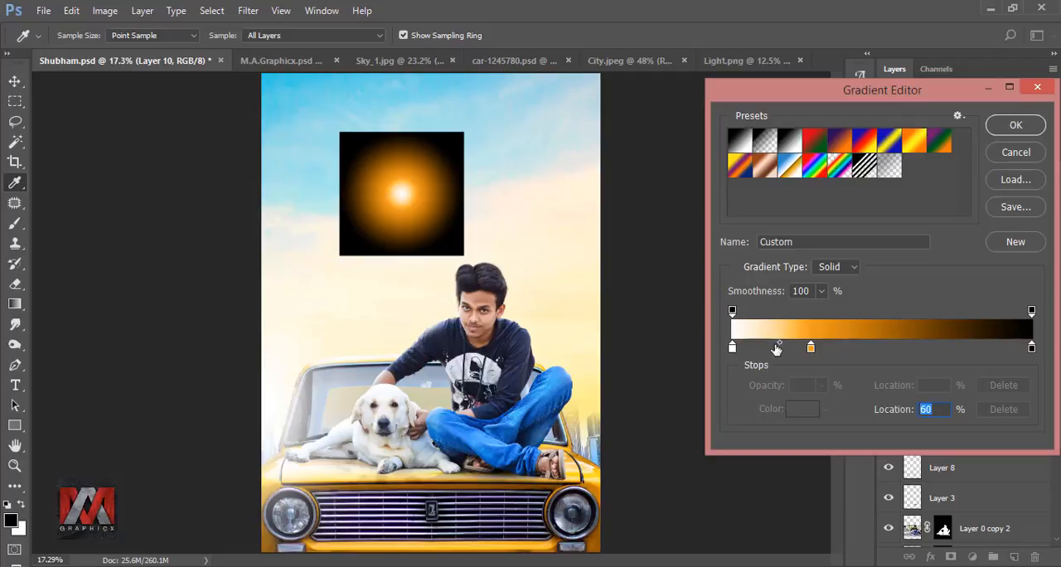
{"action": "left_click_drag", "start_coordinate": [733, 348], "coordinate": [738, 352]}
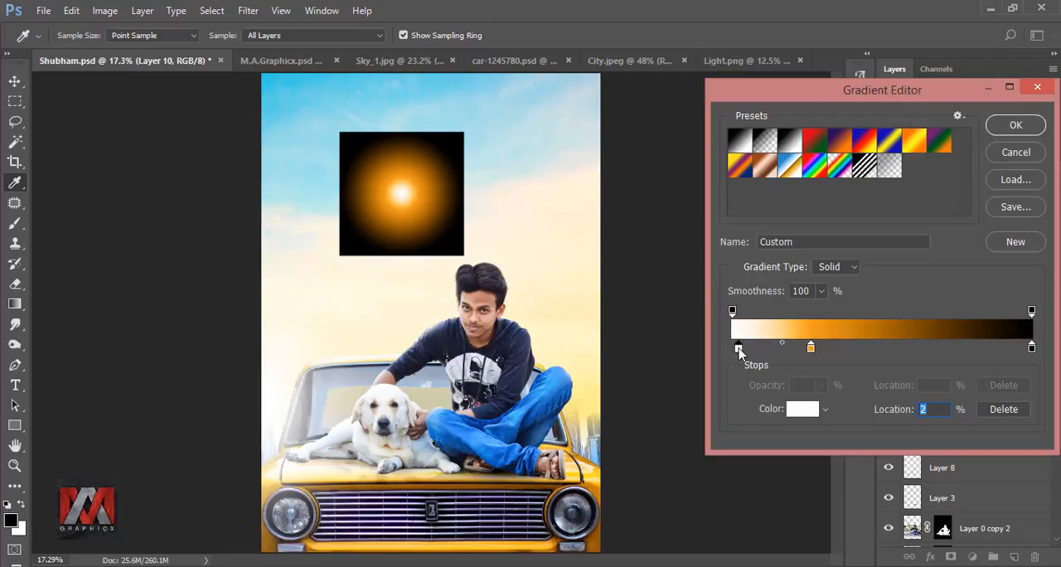
{"action": "left_click", "coordinate": [779, 345]}
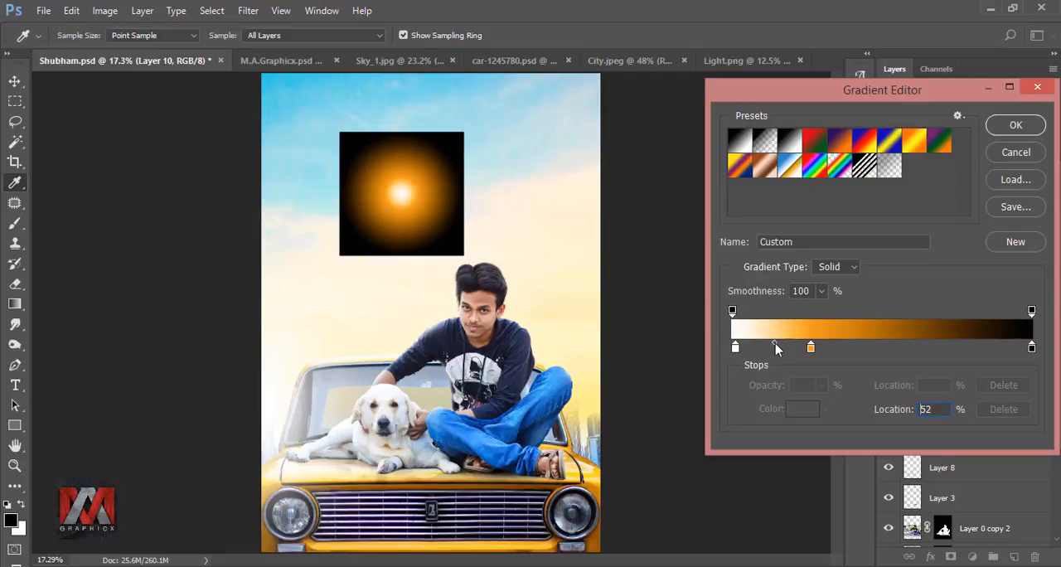
Step: Add a white color stop at 9%, set the orange stop to 25% and apply the gradient fill
{"action": "left_click", "coordinate": [784, 349]}
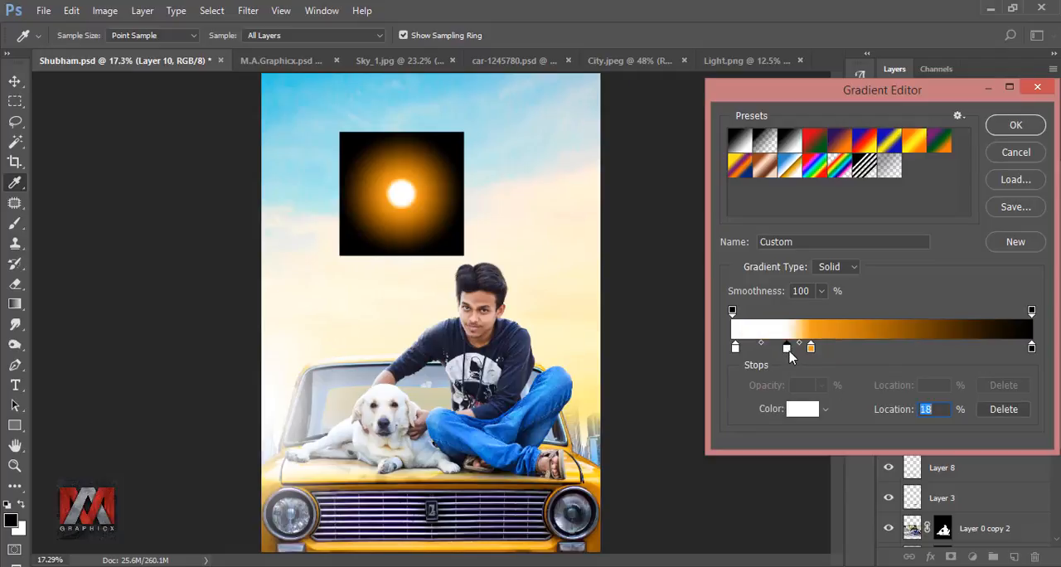
{"action": "left_click_drag", "start_coordinate": [789, 352], "coordinate": [777, 349]}
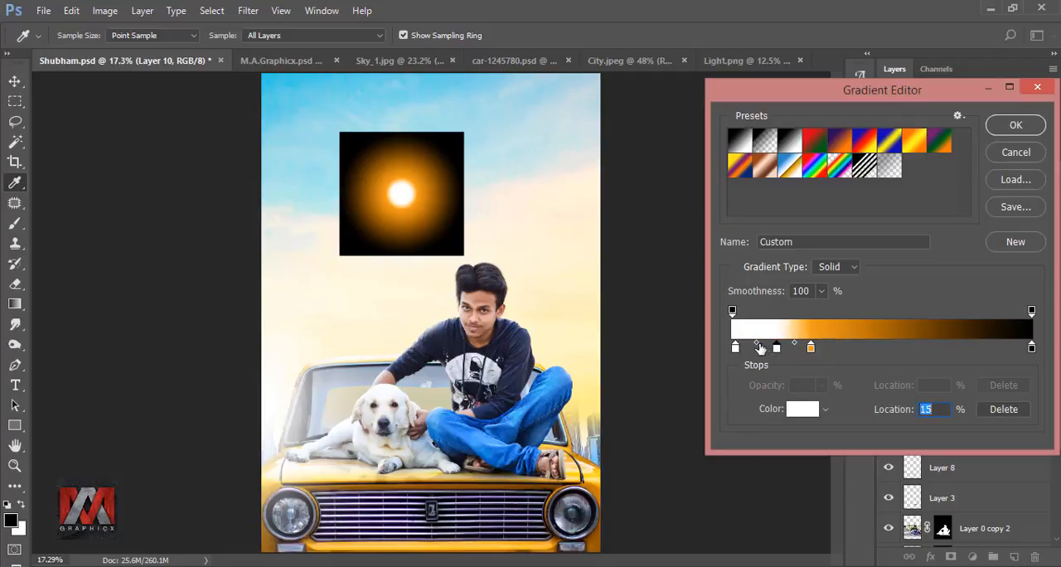
{"action": "left_click", "coordinate": [757, 344]}
{"action": "left_click_drag", "start_coordinate": [776, 348], "coordinate": [759, 352]}
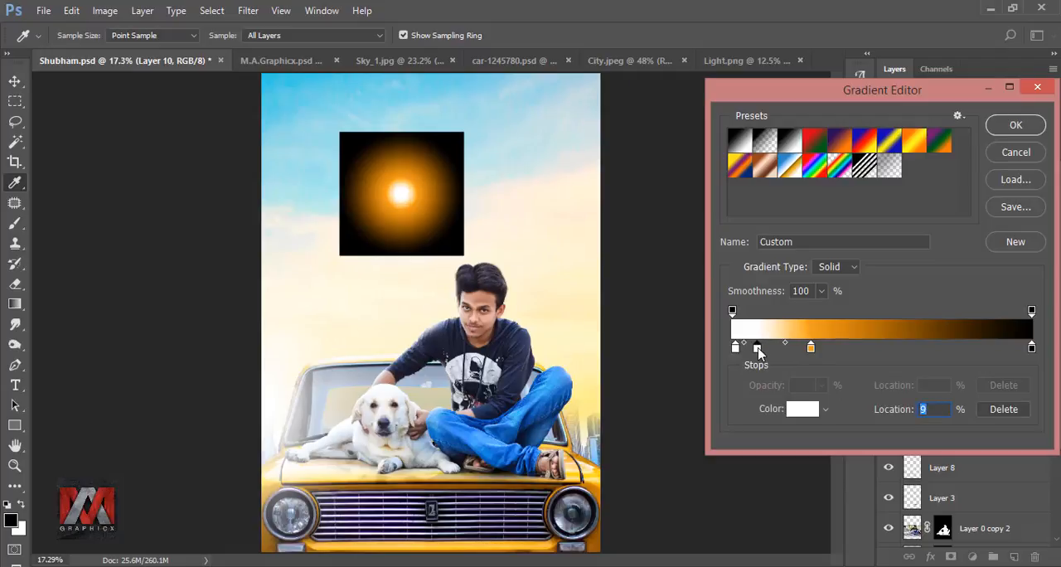
{"action": "left_click", "coordinate": [811, 348]}
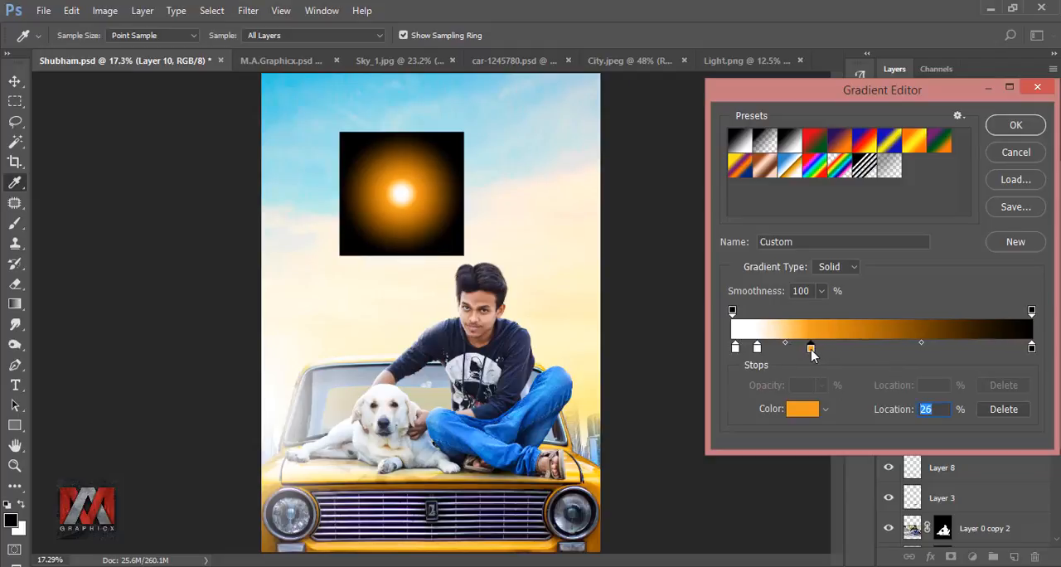
{"action": "left_click_drag", "start_coordinate": [812, 350], "coordinate": [809, 351]}
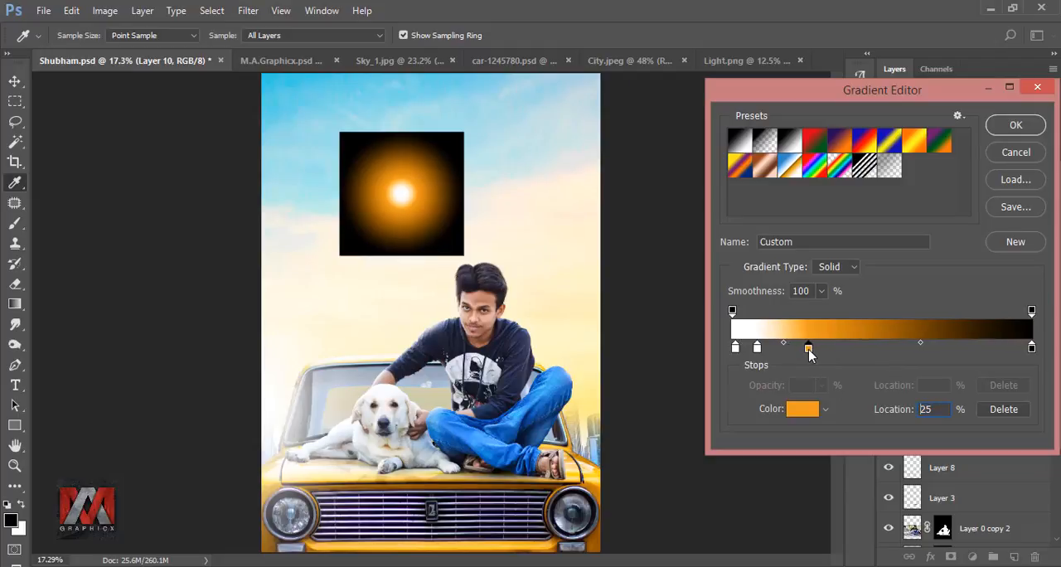
{"action": "left_click", "coordinate": [1019, 125]}
{"action": "left_click", "coordinate": [962, 183]}
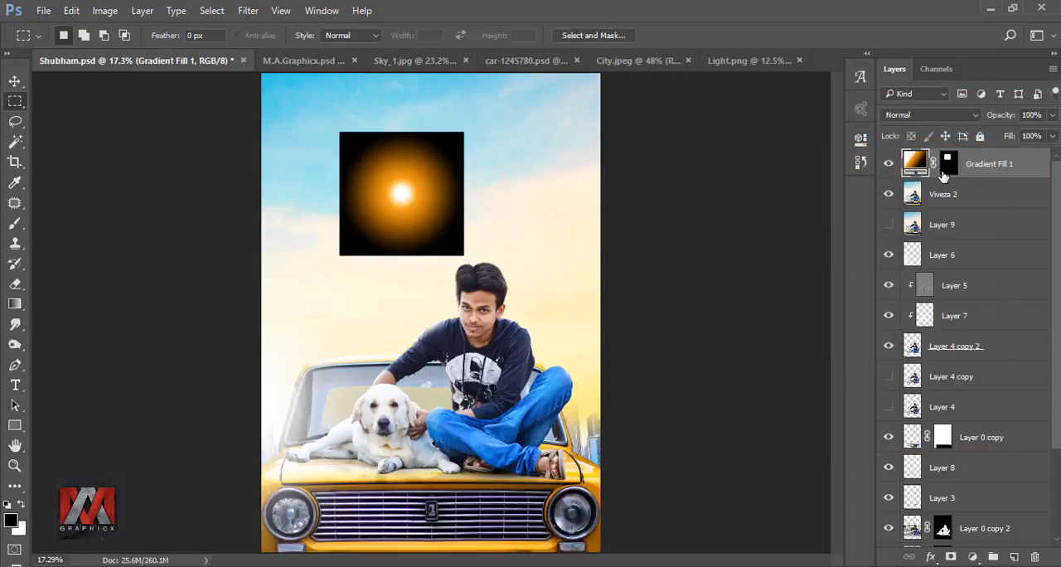
Step: Convert the Gradient Fill 1 layer to a smart object and set its blend mode to Screen
{"action": "left_click", "coordinate": [950, 166]}
{"action": "right_click", "coordinate": [991, 166]}
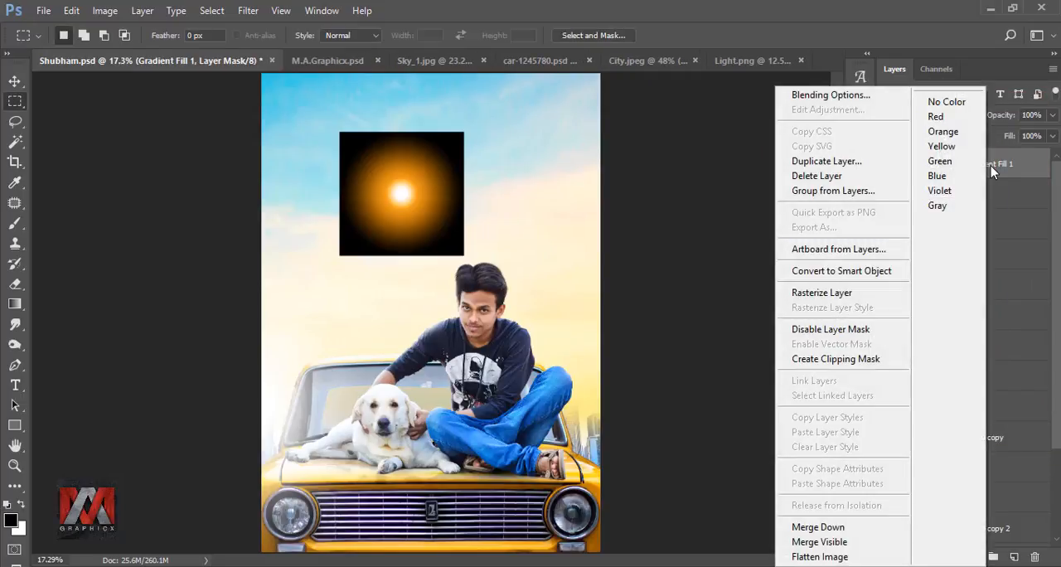
{"action": "left_click", "coordinate": [863, 268]}
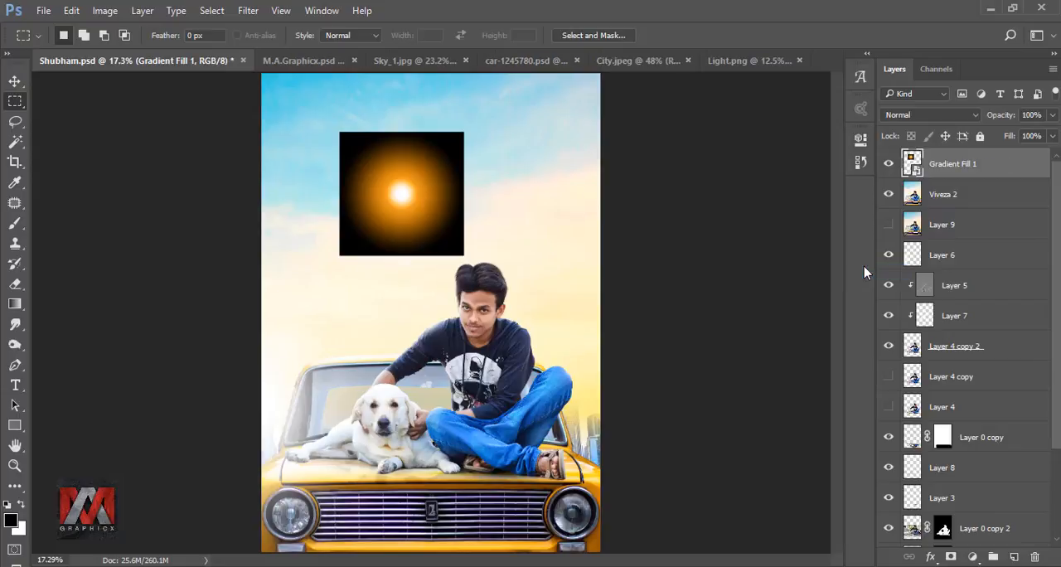
{"action": "left_click", "coordinate": [912, 116]}
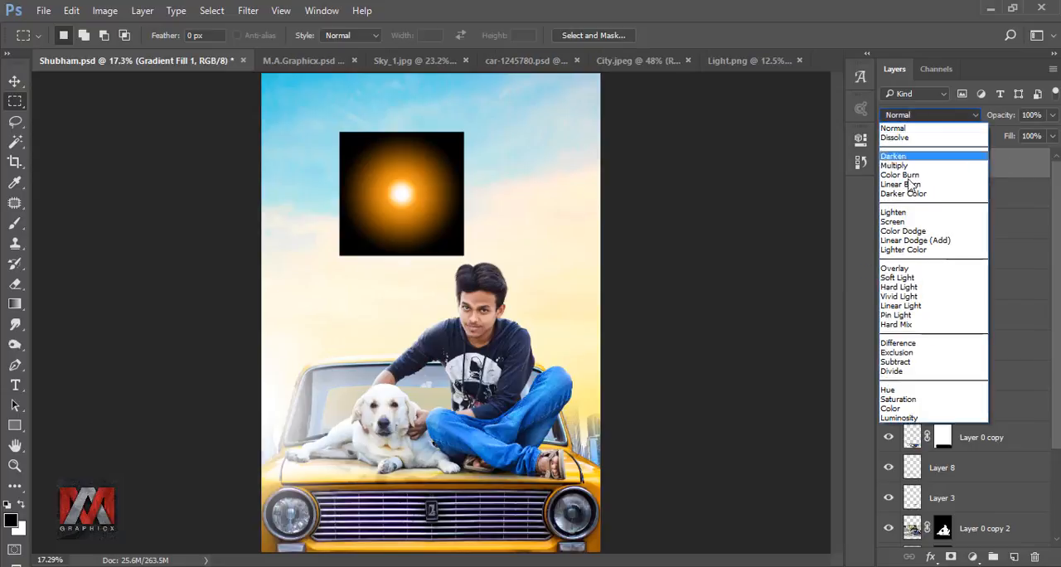
{"action": "left_click", "coordinate": [907, 222]}
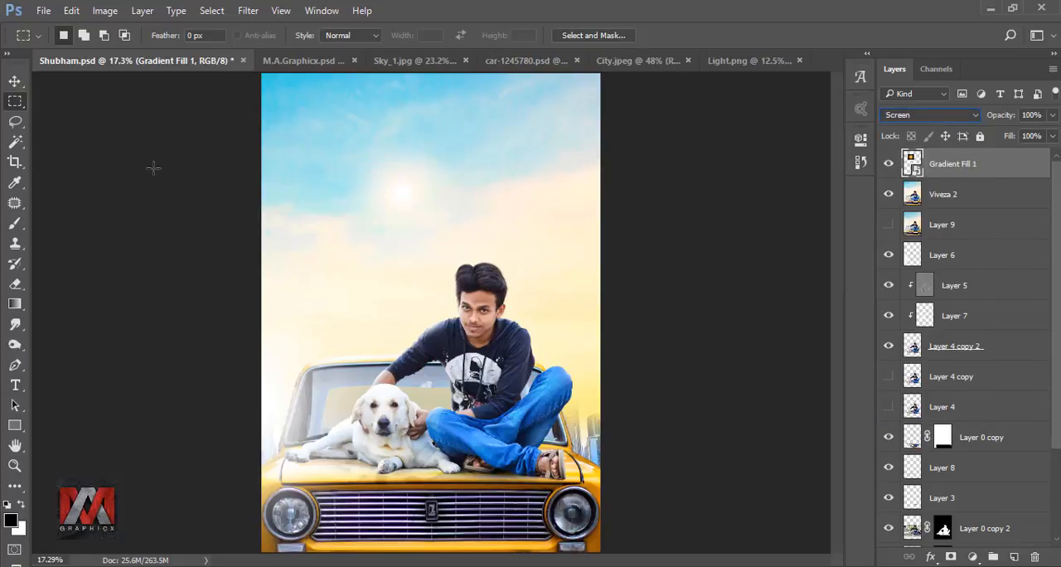
Step: Move the glow onto the car's right headlight and place a duplicate of it over the left headlight
{"action": "left_click", "coordinate": [15, 82]}
{"action": "left_click_drag", "start_coordinate": [407, 194], "coordinate": [612, 543]}
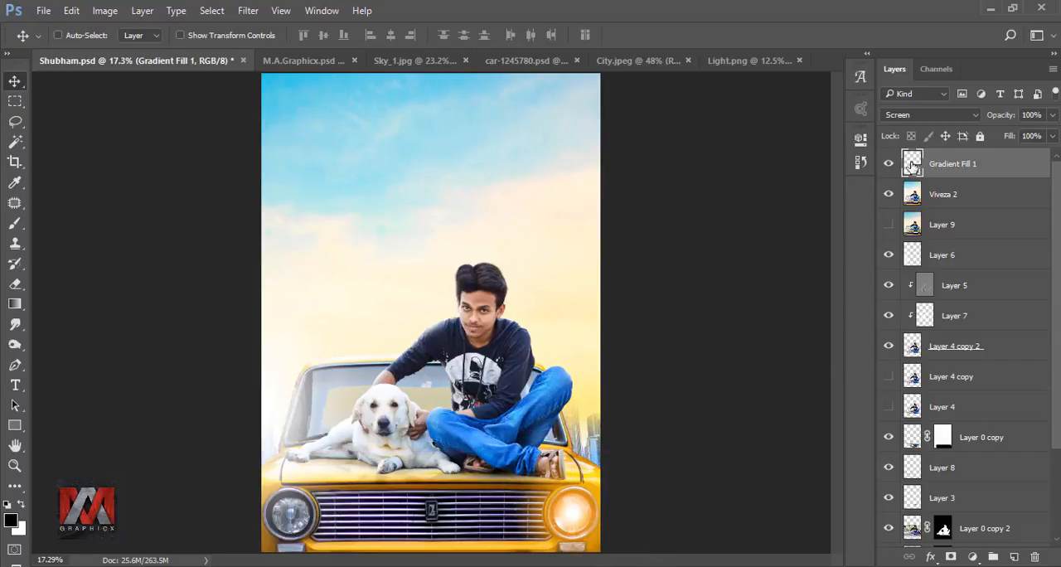
{"action": "key", "text": "ctrl+j"}
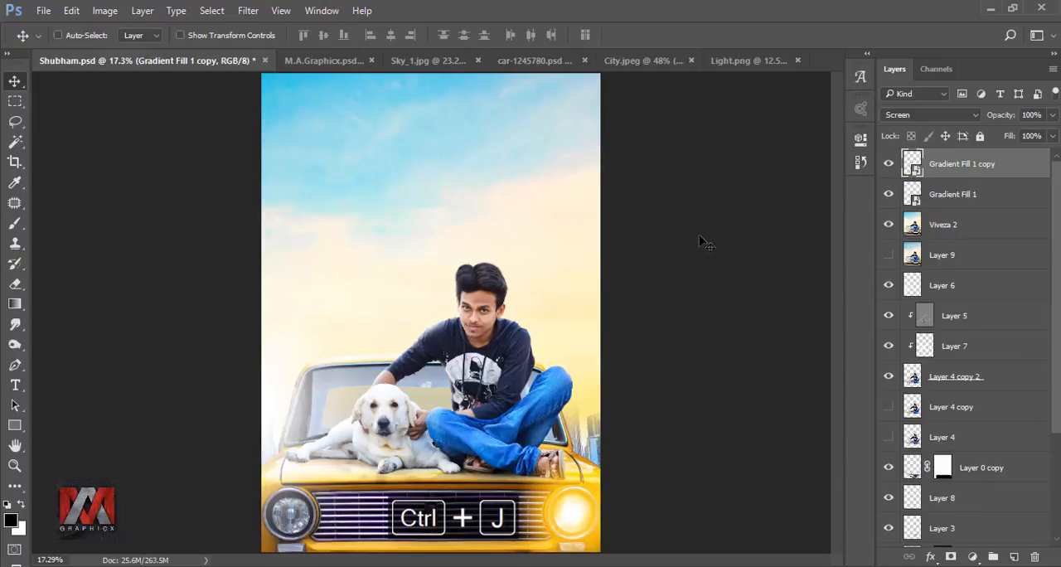
{"action": "key", "text": "ctrl+t"}
{"action": "left_click_drag", "start_coordinate": [622, 515], "coordinate": [332, 522]}
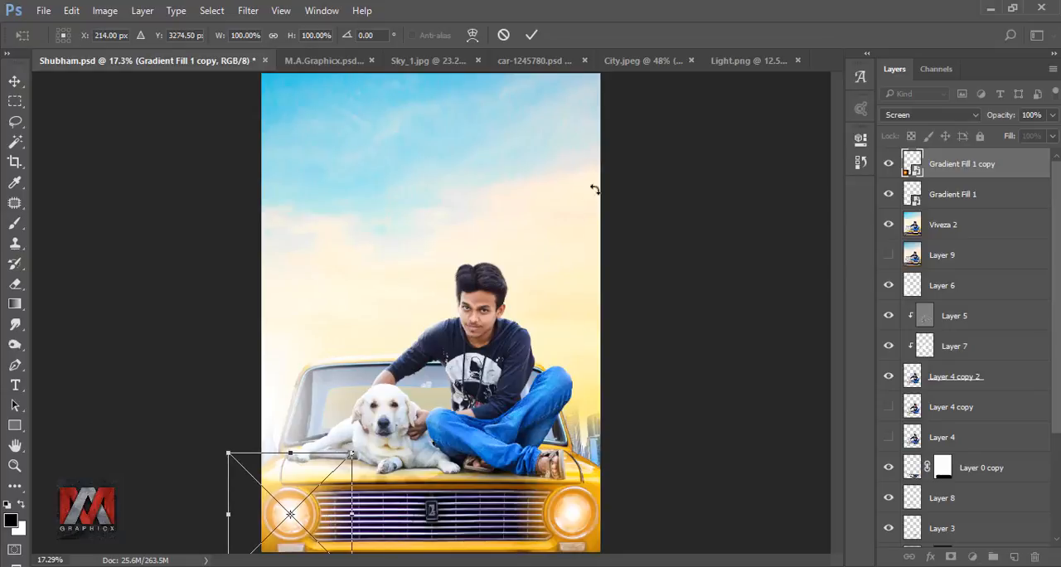
{"action": "left_click", "coordinate": [531, 35]}
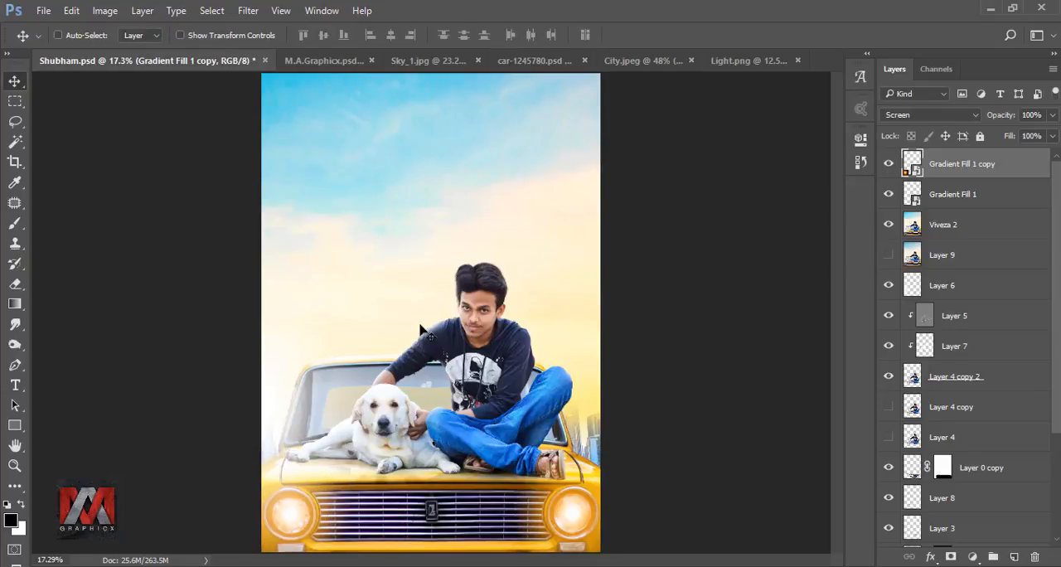
Step: Scale the left headlight's glow proportionally to 115%
{"action": "key", "text": "ctrl+t"}
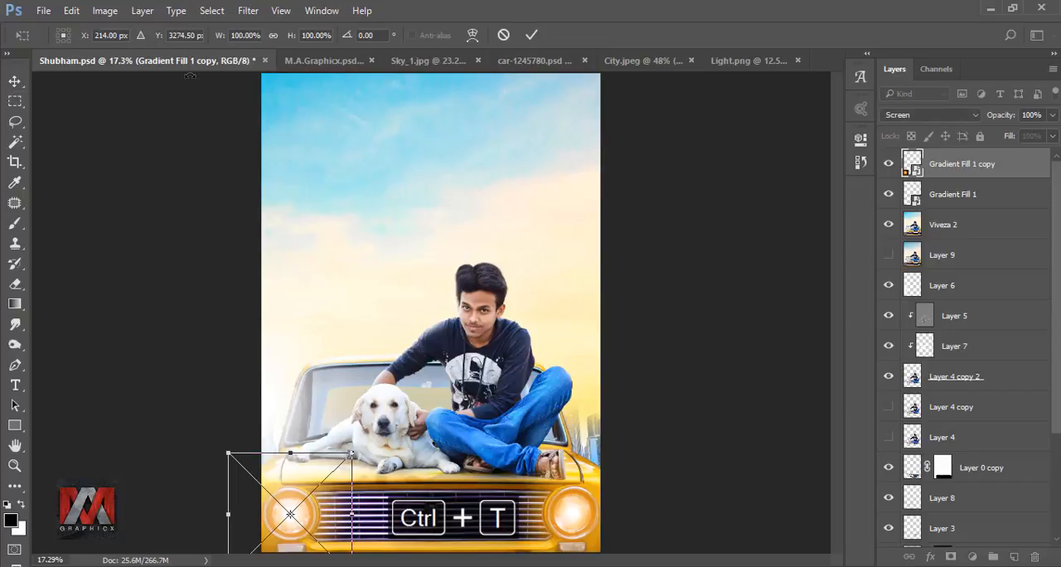
{"action": "left_click", "coordinate": [273, 35]}
{"action": "left_click_drag", "start_coordinate": [225, 39], "coordinate": [230, 39]}
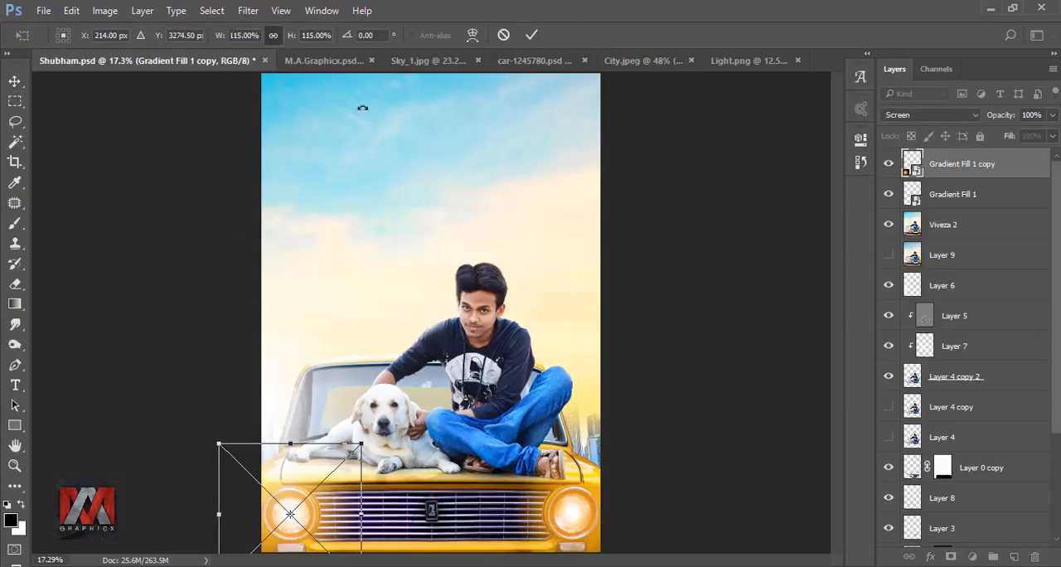
{"action": "left_click", "coordinate": [531, 35]}
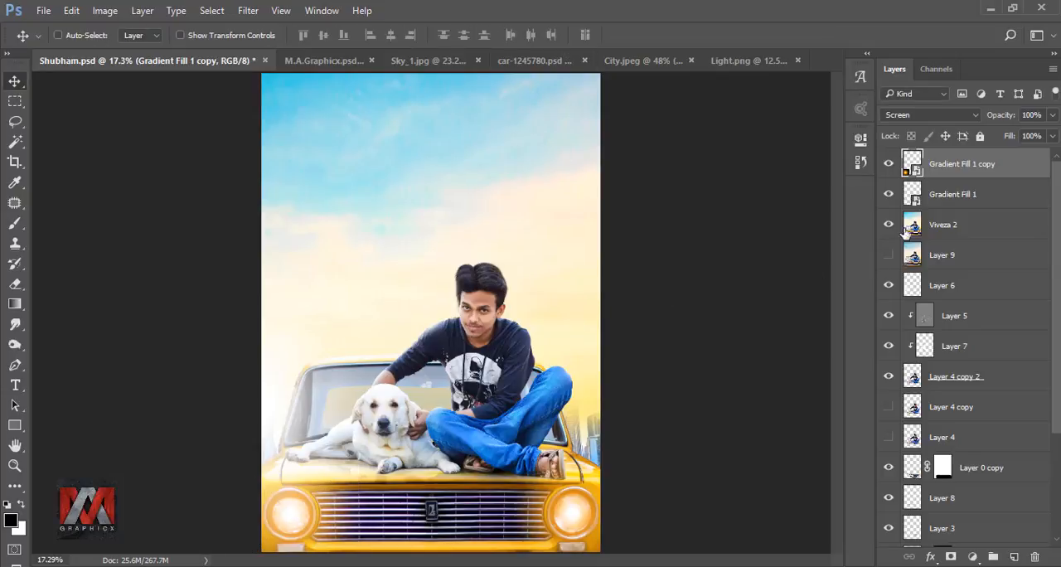
Step: Scale the right headlight's glow proportionally to 107% and compare the image with that glow hidden and shown
{"action": "left_click", "coordinate": [912, 193]}
{"action": "key", "text": "ctrl+t"}
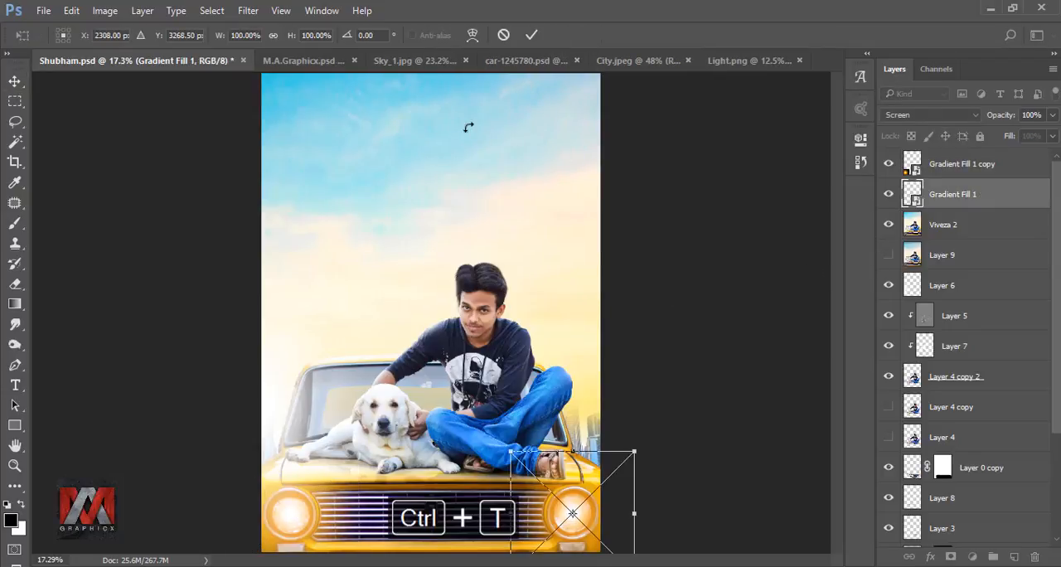
{"action": "left_click_drag", "start_coordinate": [220, 41], "coordinate": [226, 43]}
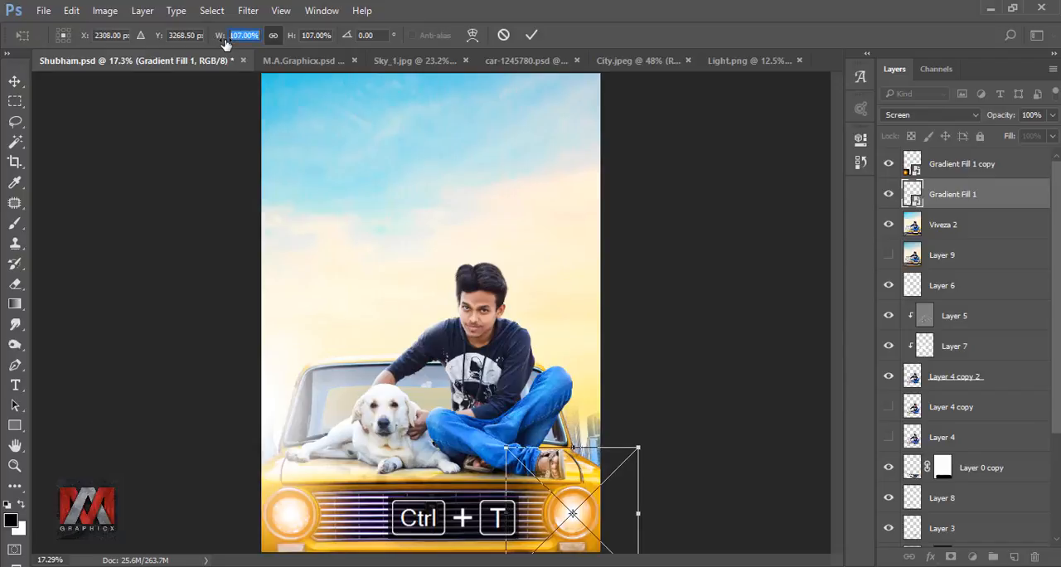
{"action": "left_click", "coordinate": [532, 35]}
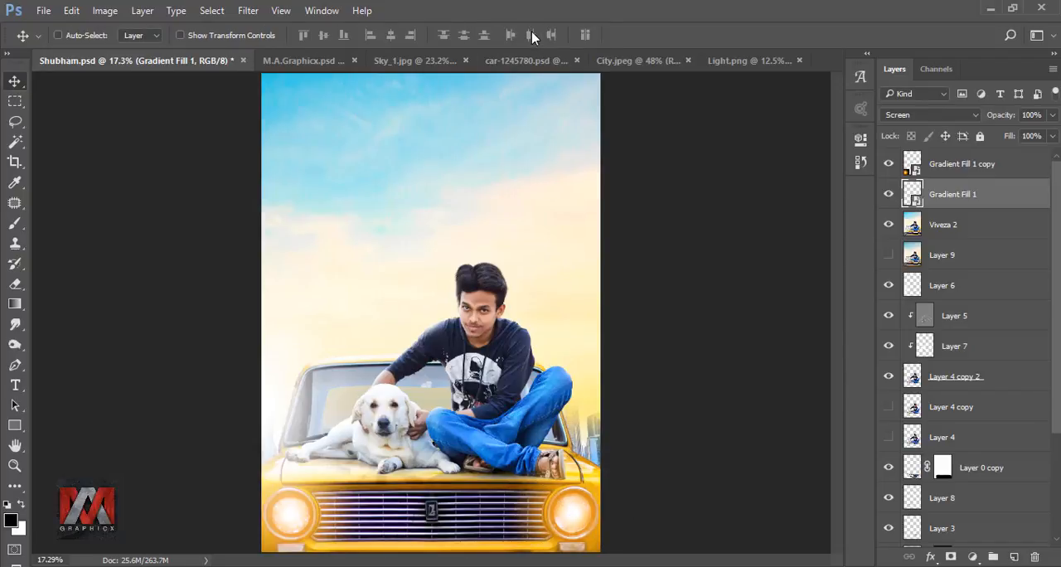
{"action": "left_click", "coordinate": [889, 194]}
{"action": "left_click", "coordinate": [889, 194]}
Step: Add a Curves adjustment layer above the glow layers and lift the shadow end of the Red channel
{"action": "left_click", "coordinate": [909, 162]}
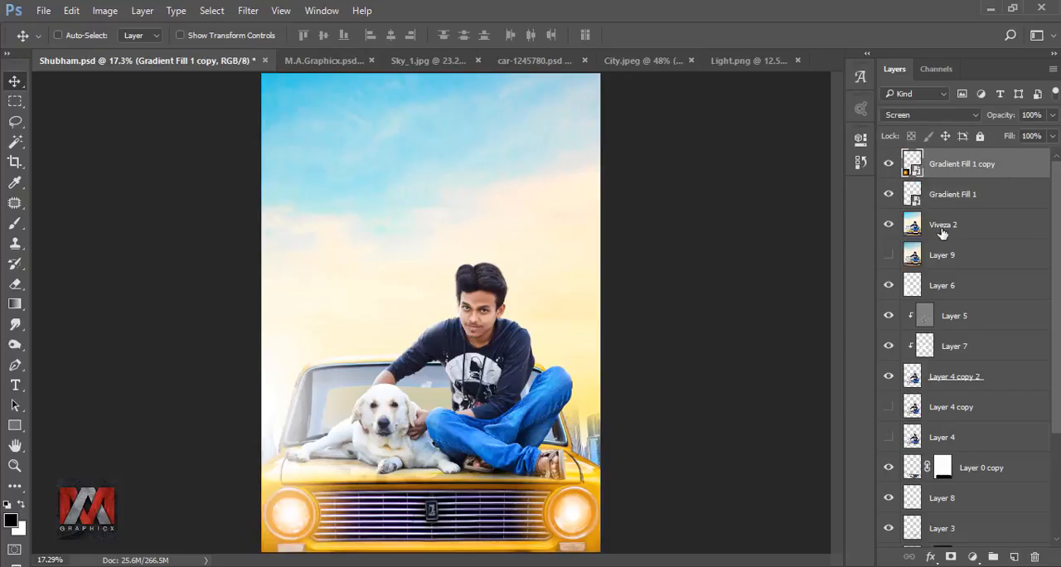
{"action": "left_click", "coordinate": [973, 556]}
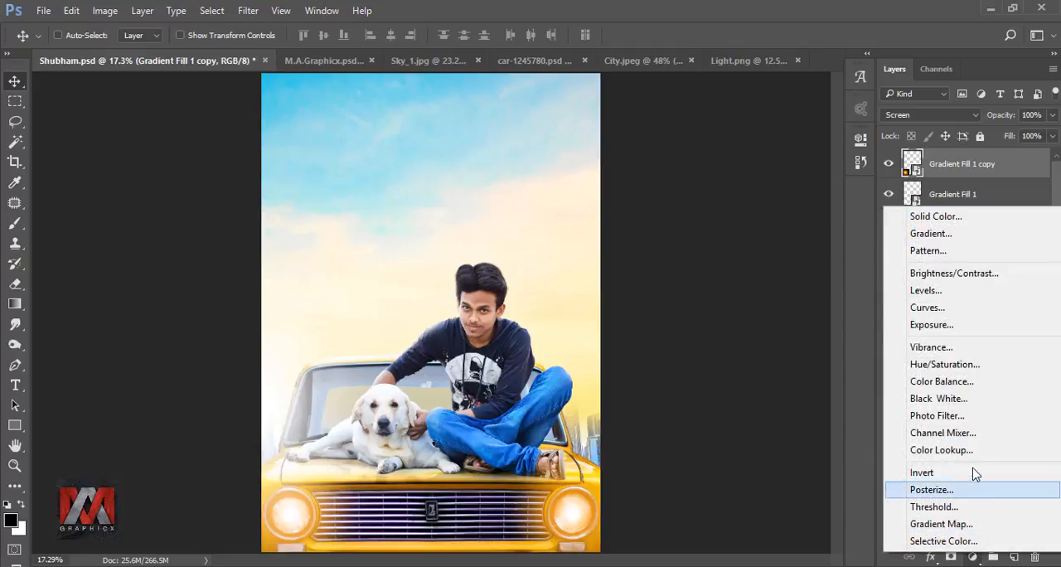
{"action": "left_click", "coordinate": [930, 307]}
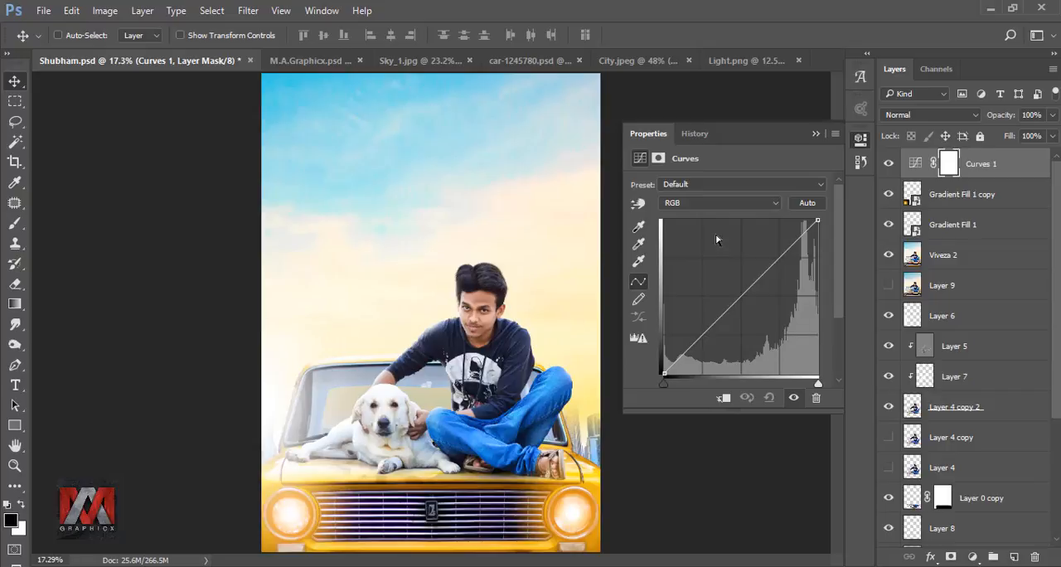
{"action": "left_click", "coordinate": [701, 207]}
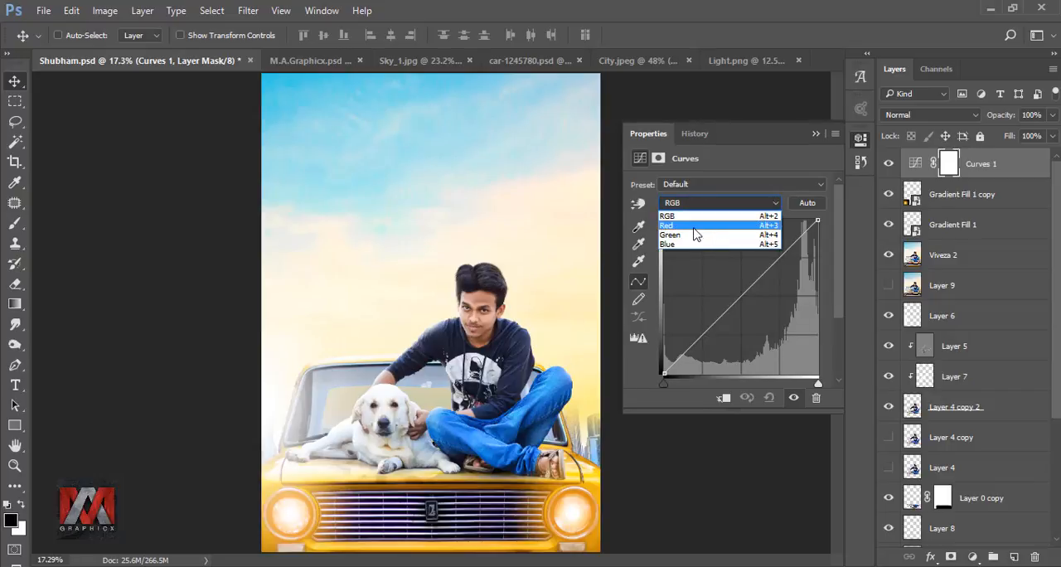
{"action": "left_click", "coordinate": [699, 222]}
{"action": "left_click_drag", "start_coordinate": [664, 372], "coordinate": [676, 346]}
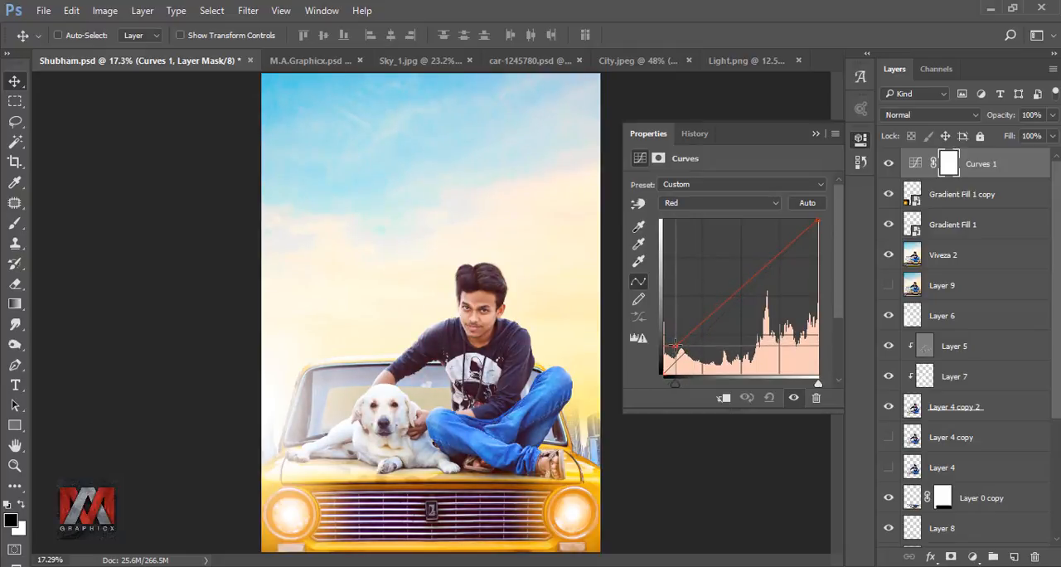
Step: Lift the shadow end of the Blue channel curve and compare the image with and without the Curves adjustment
{"action": "left_click", "coordinate": [719, 202]}
{"action": "left_click", "coordinate": [697, 249]}
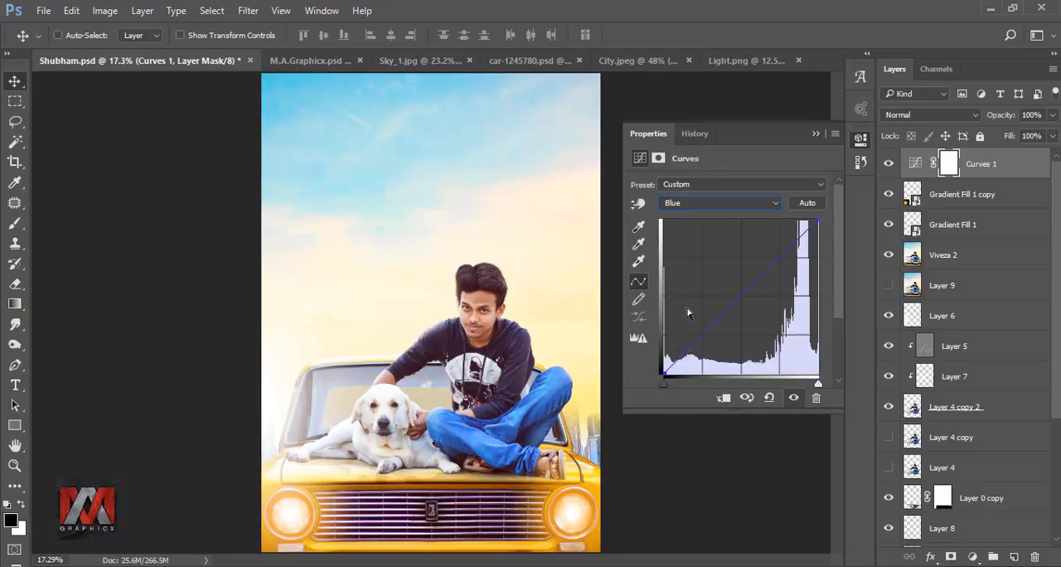
{"action": "left_click_drag", "start_coordinate": [664, 373], "coordinate": [694, 344]}
{"action": "left_click", "coordinate": [815, 134]}
{"action": "left_click", "coordinate": [890, 164]}
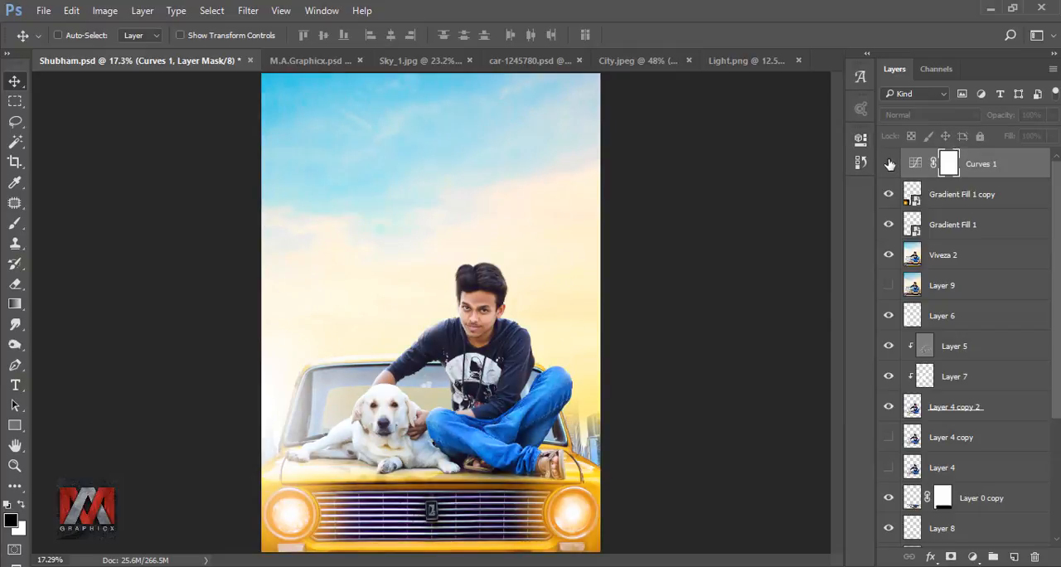
{"action": "left_click", "coordinate": [890, 164]}
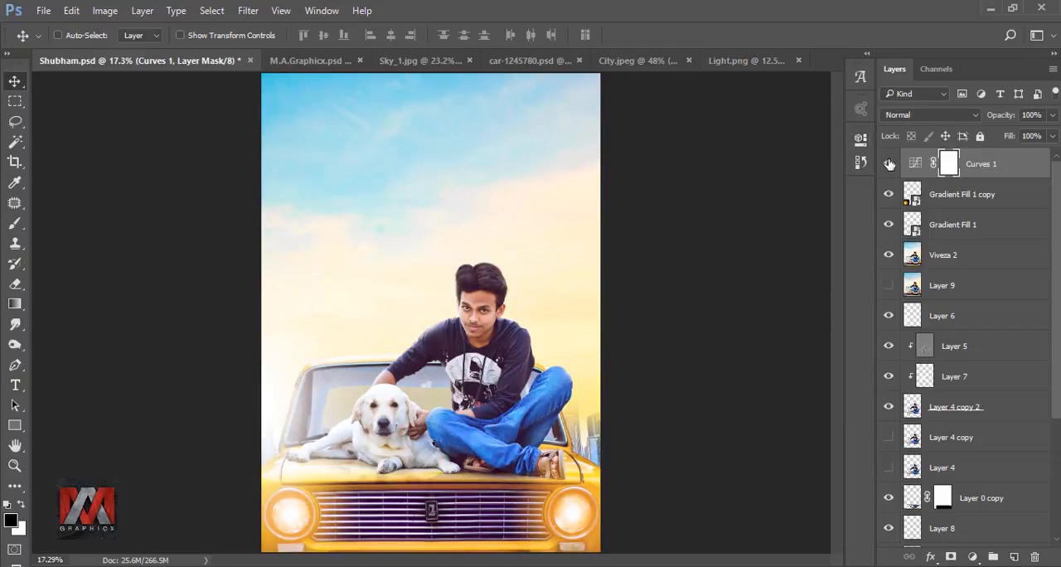
Step: Stamp all visible layers into a new merged layer on top and open it in the Camera Raw Filter
{"action": "left_click", "coordinate": [981, 164]}
{"action": "key", "text": "ctrl+shift+alt+e"}
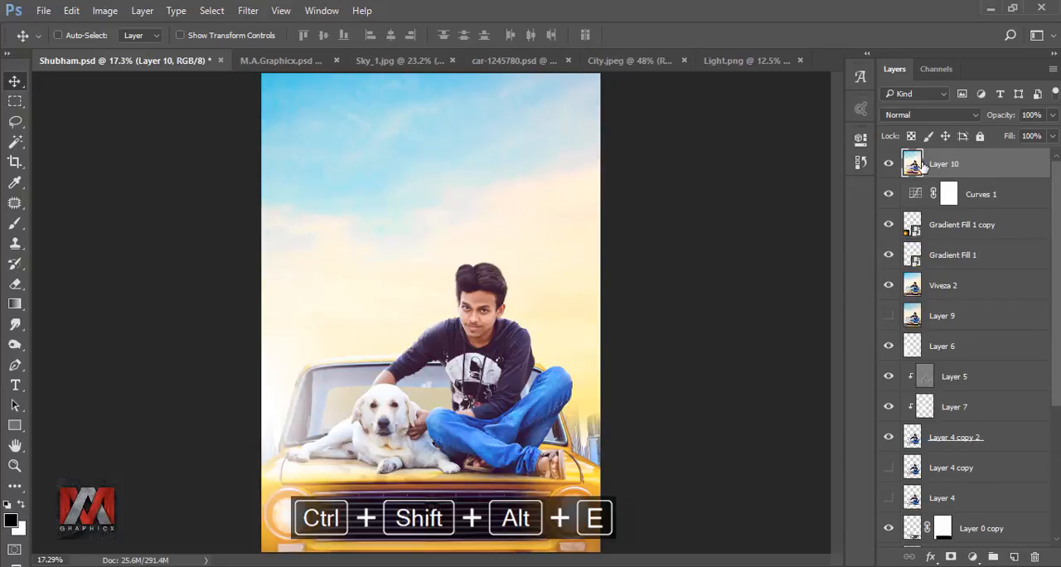
{"action": "left_click", "coordinate": [248, 10]}
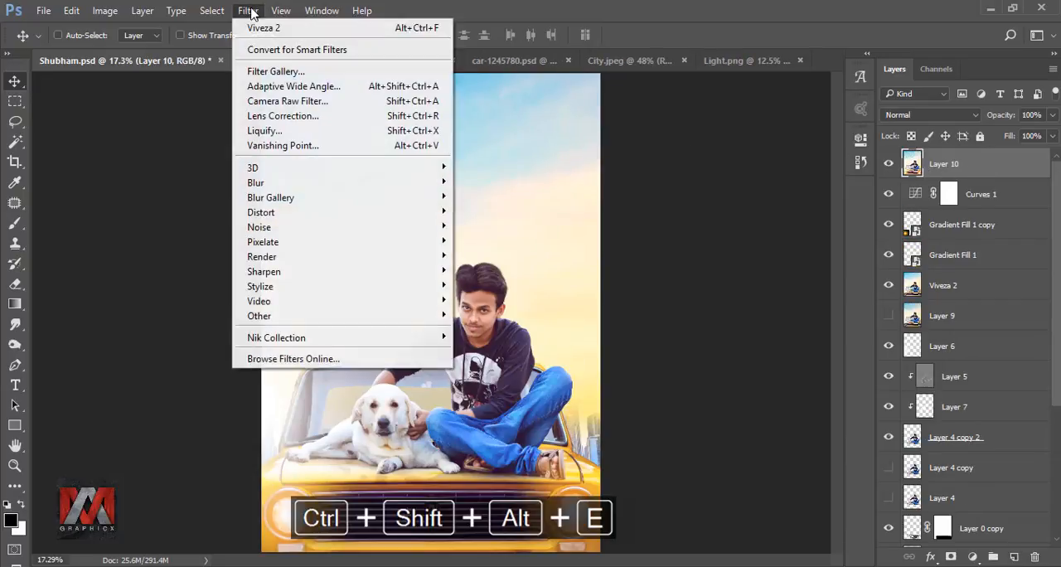
{"action": "left_click", "coordinate": [284, 100]}
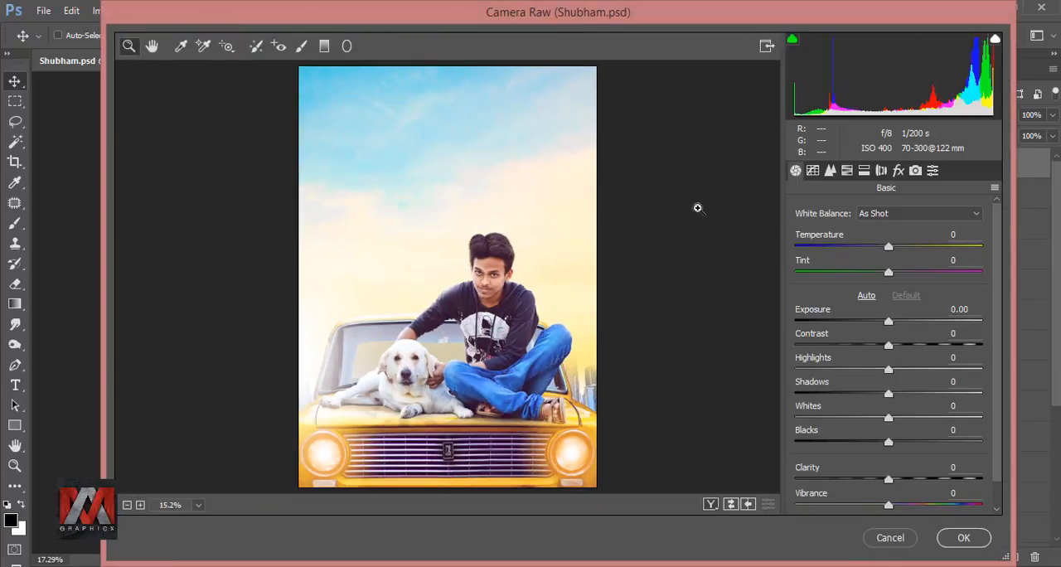
Step: Raise the HSL saturation of the Blues to +52 and the Aquas to +17, and boost the Yellows
{"action": "left_click", "coordinate": [846, 170]}
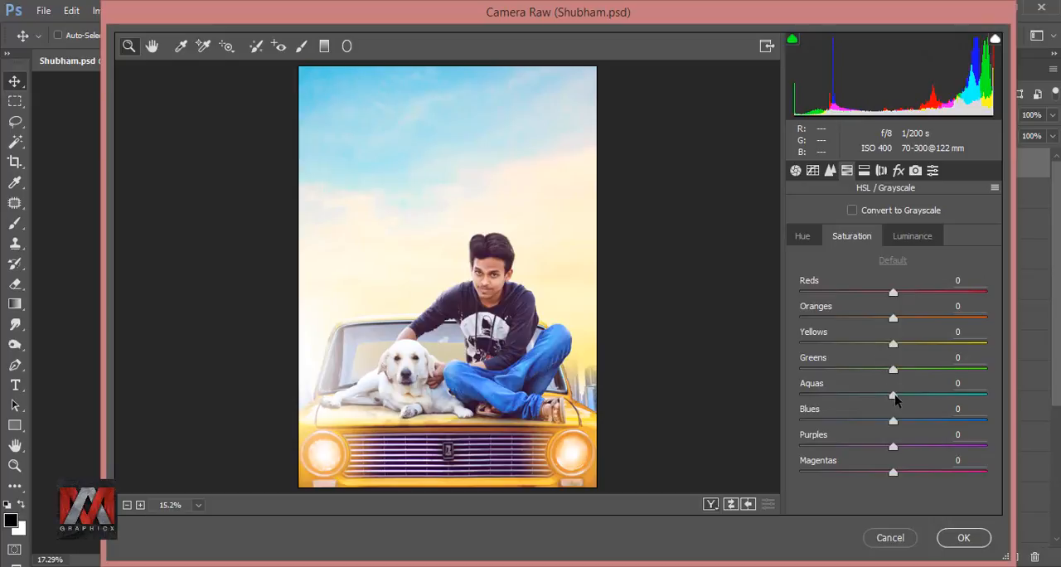
{"action": "left_click_drag", "start_coordinate": [917, 420], "coordinate": [951, 421]}
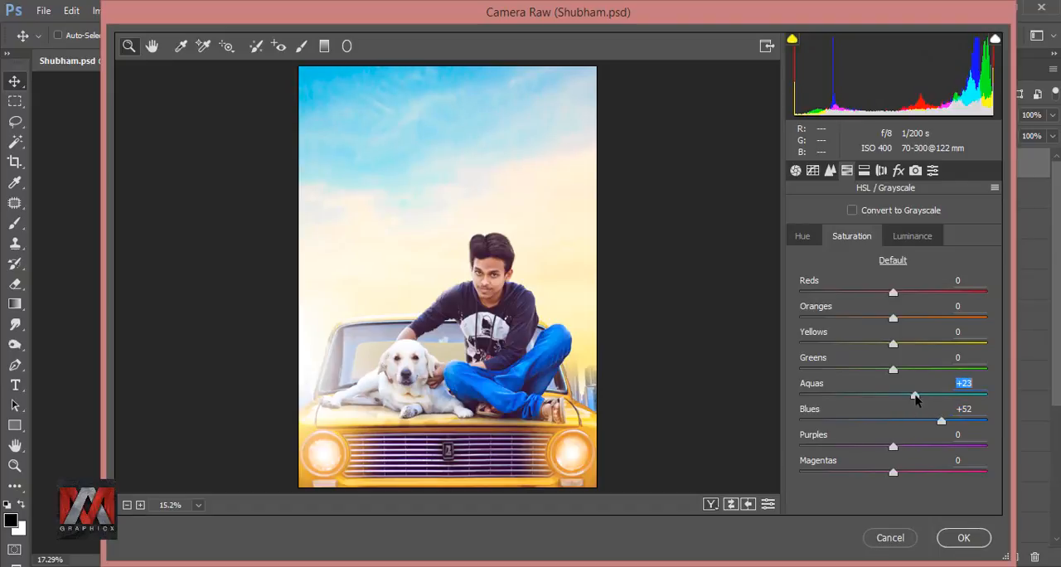
{"action": "left_click_drag", "start_coordinate": [914, 397], "coordinate": [908, 395]}
{"action": "left_click_drag", "start_coordinate": [893, 343], "coordinate": [929, 352]}
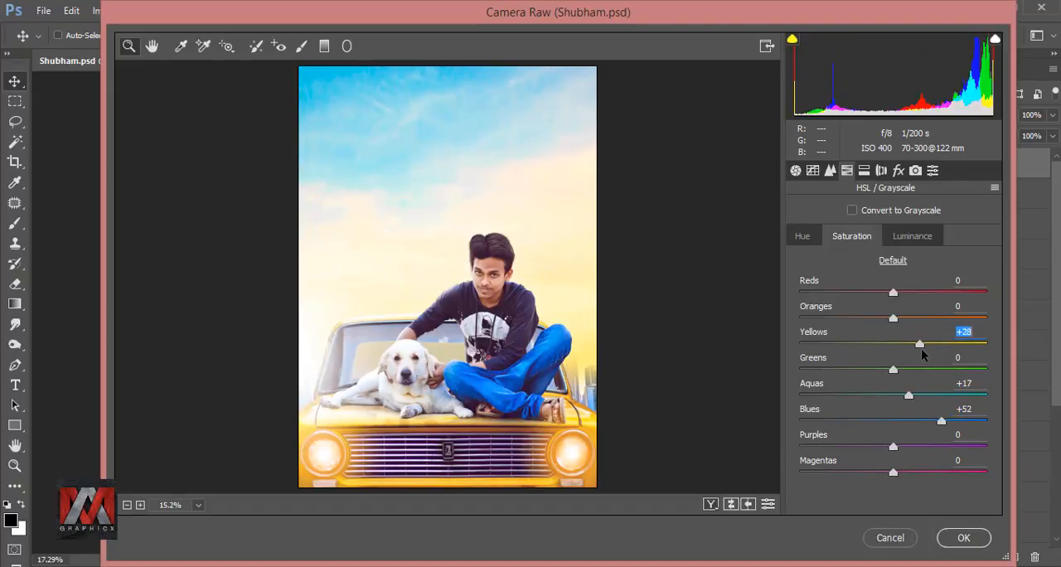
{"action": "left_click_drag", "start_coordinate": [923, 349], "coordinate": [928, 349]}
Step: Apply the Camera Raw grading to the merged layer and compare the image with that layer hidden and shown
{"action": "left_click", "coordinate": [801, 238]}
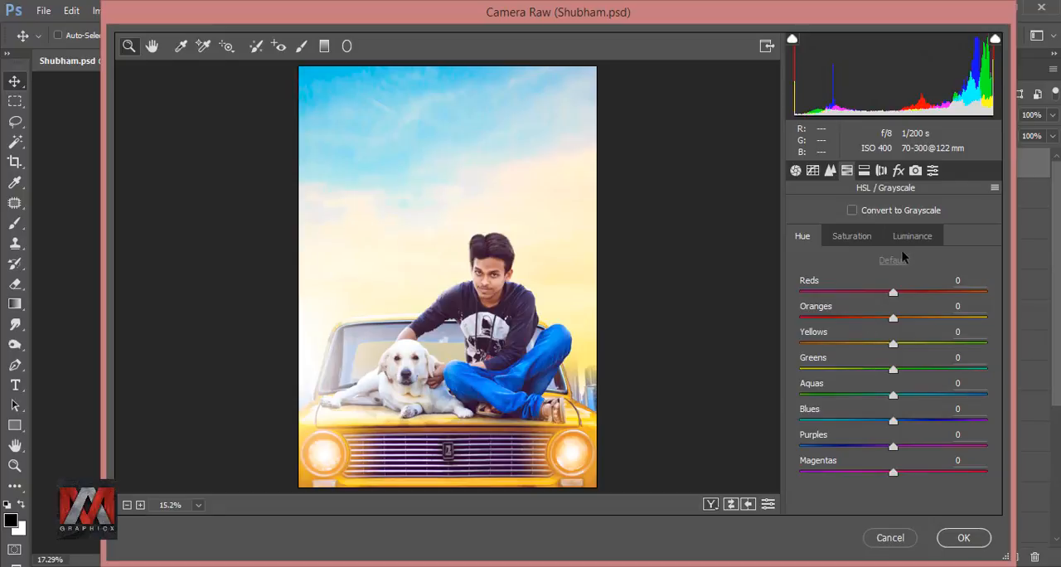
{"action": "left_click", "coordinate": [813, 171]}
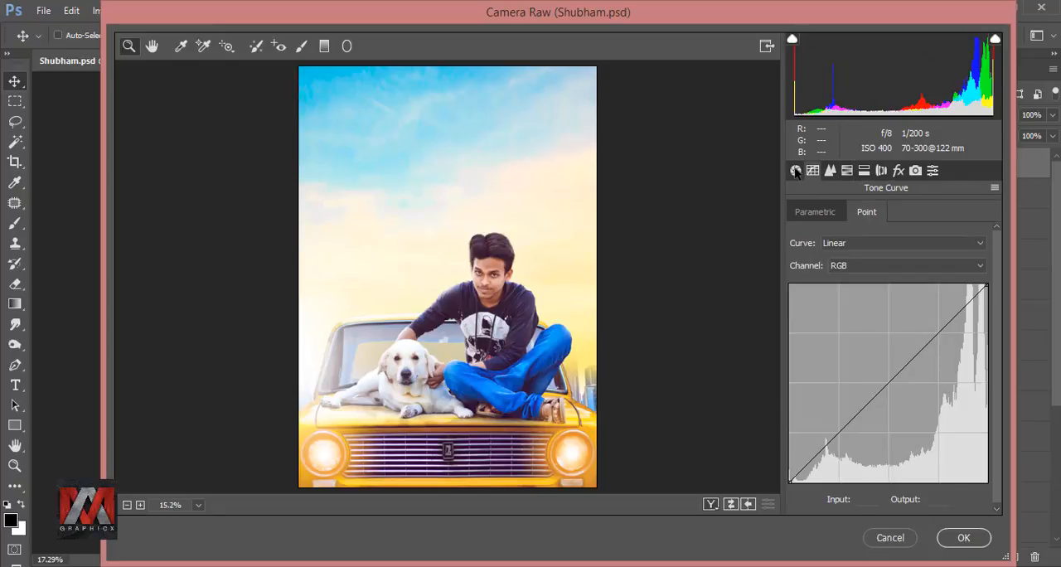
{"action": "left_click", "coordinate": [796, 171]}
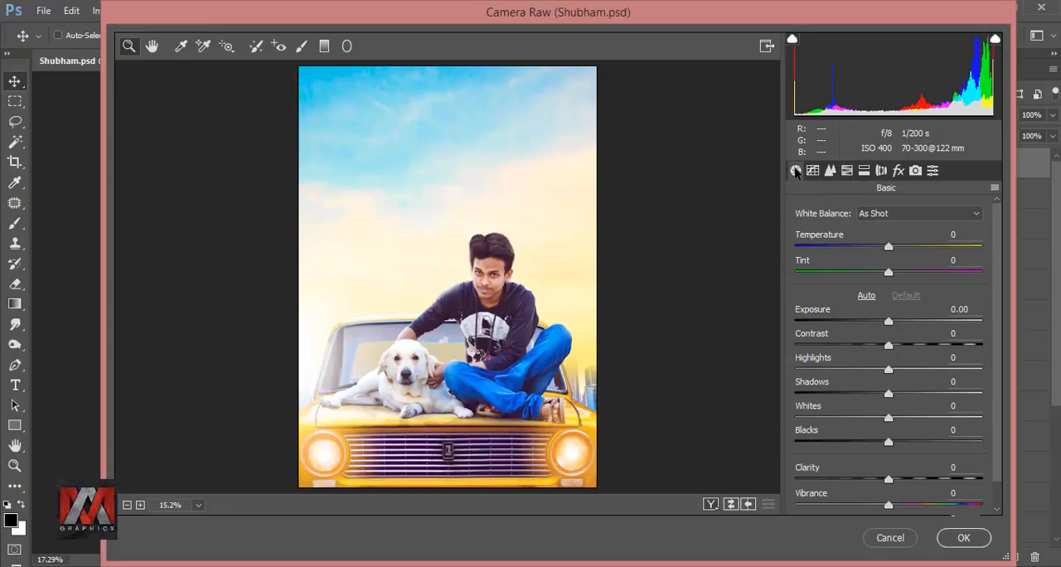
{"action": "left_click", "coordinate": [964, 537]}
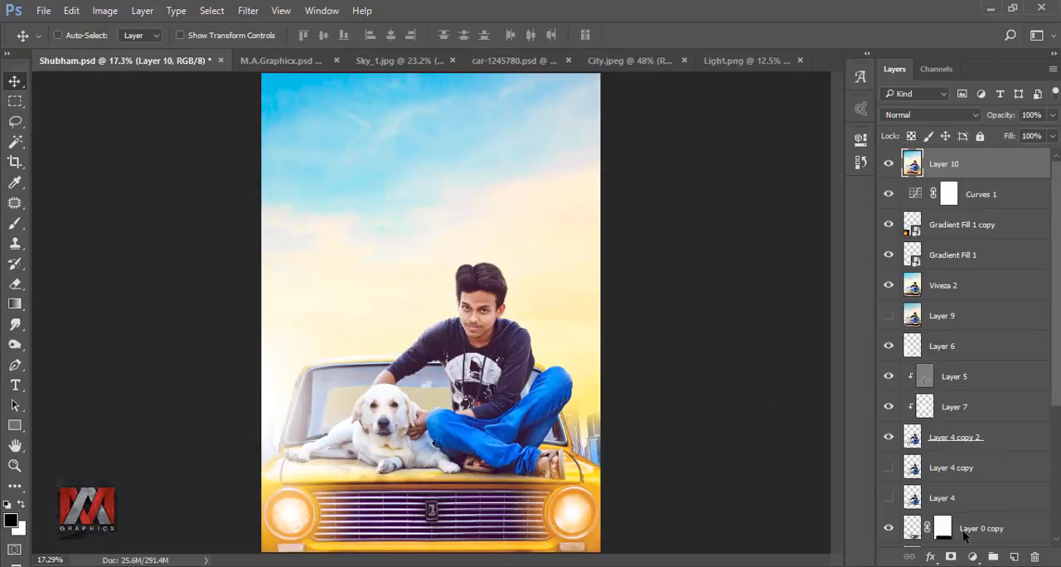
{"action": "left_click", "coordinate": [890, 165]}
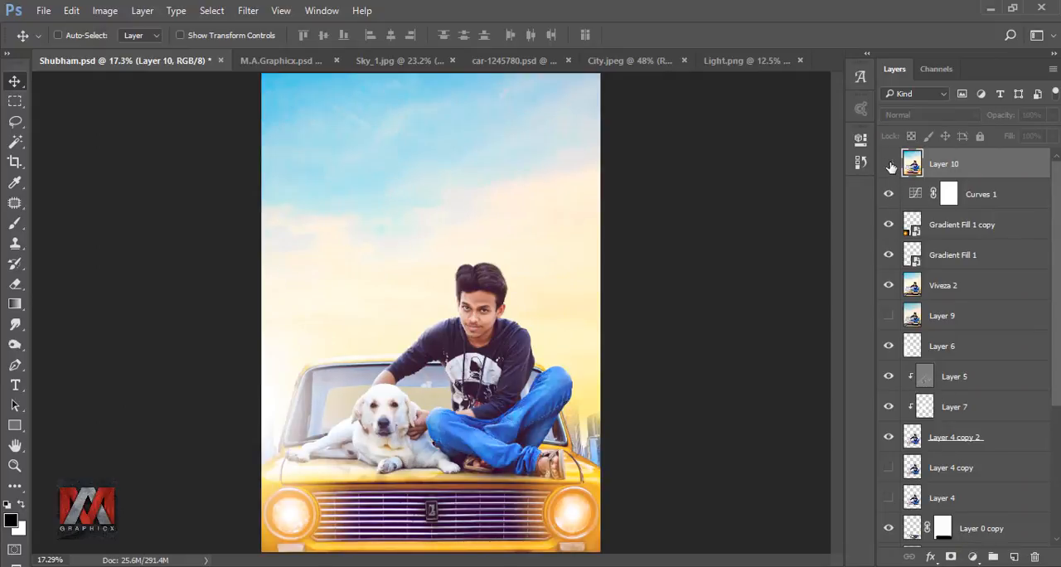
{"action": "left_click", "coordinate": [890, 165]}
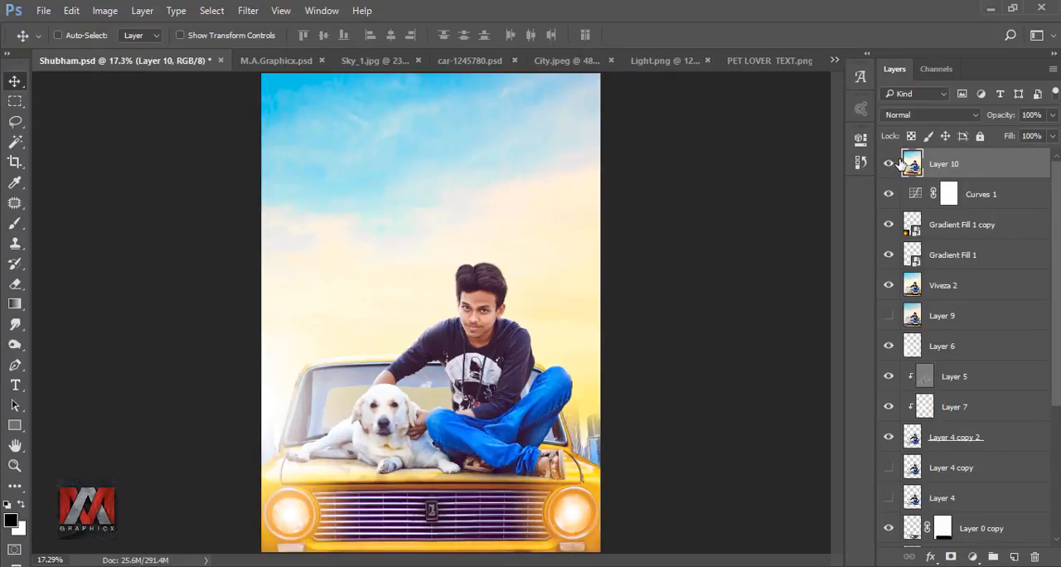
Step: Add the PET LOVER artwork from PET LOVER TEXT.png to the composite, scaled proportionally to 69% and placed in the sky above the man
{"action": "left_click", "coordinate": [769, 61]}
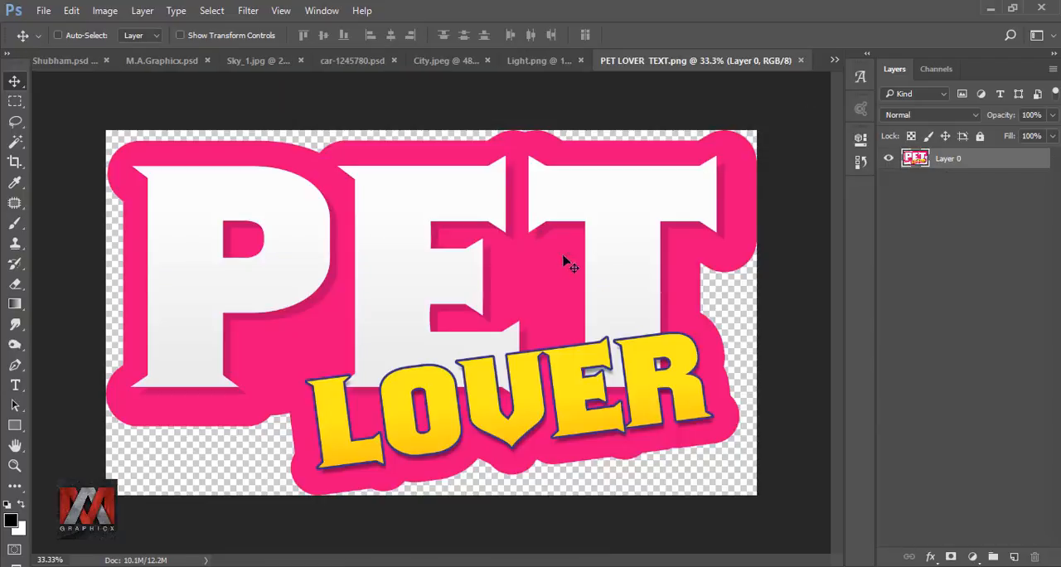
{"action": "left_click_drag", "start_coordinate": [517, 254], "coordinate": [492, 167]}
{"action": "key", "text": "ctrl+t"}
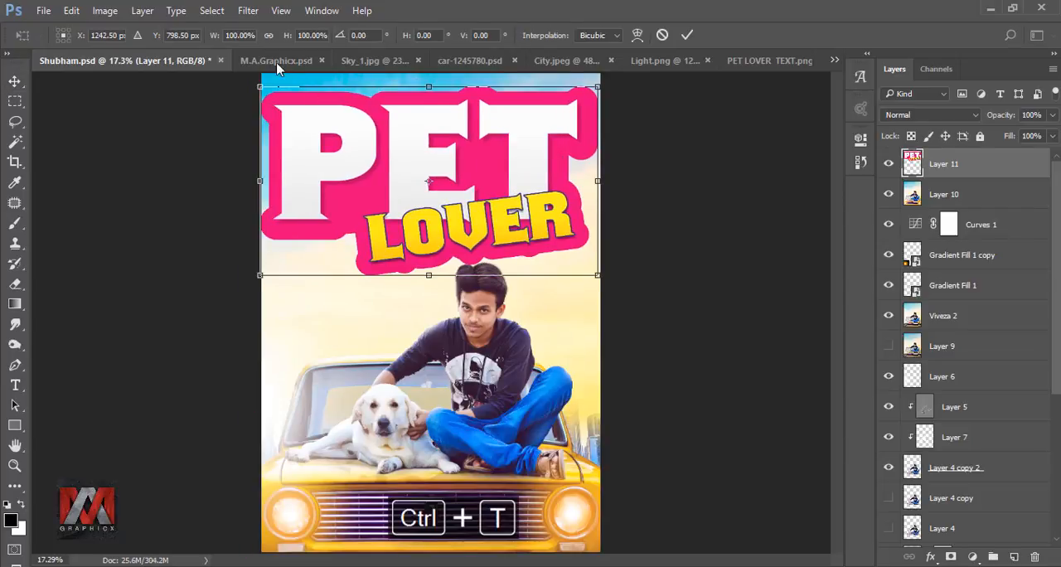
{"action": "left_click", "coordinate": [268, 36]}
{"action": "left_click_drag", "start_coordinate": [215, 37], "coordinate": [193, 39]}
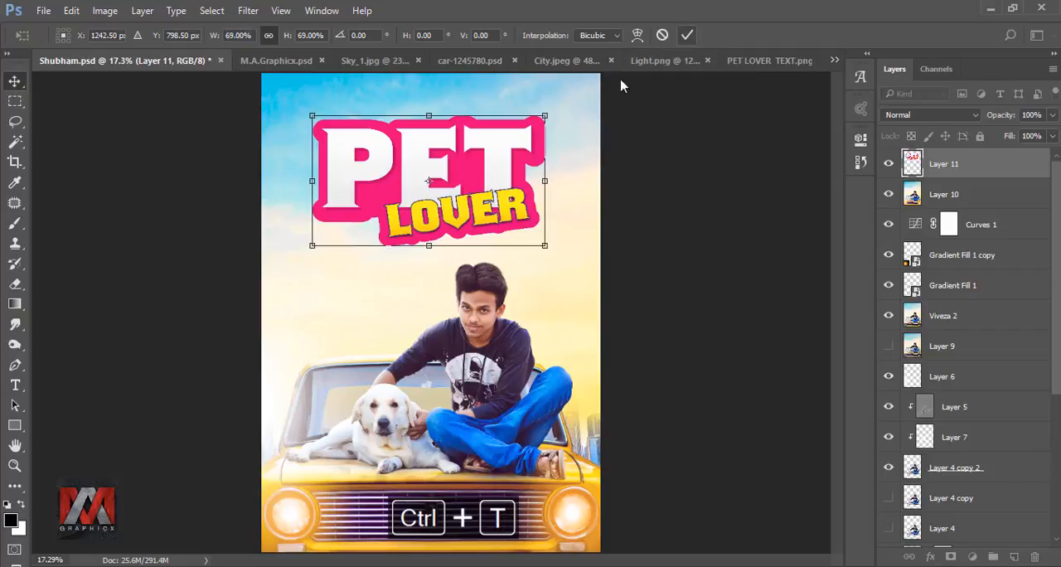
{"action": "key", "text": "Return"}
{"action": "left_click_drag", "start_coordinate": [497, 154], "coordinate": [499, 137]}
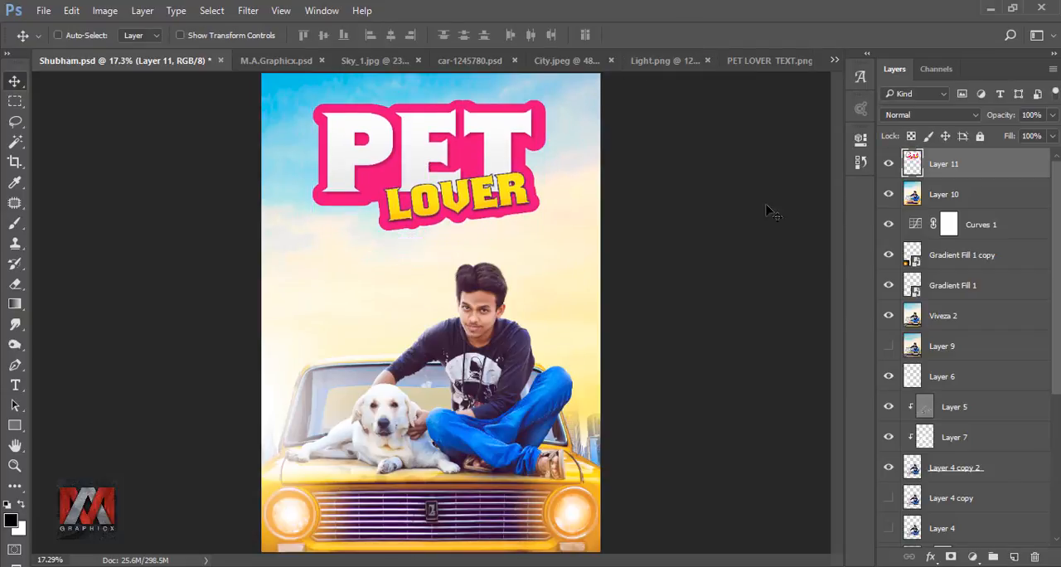